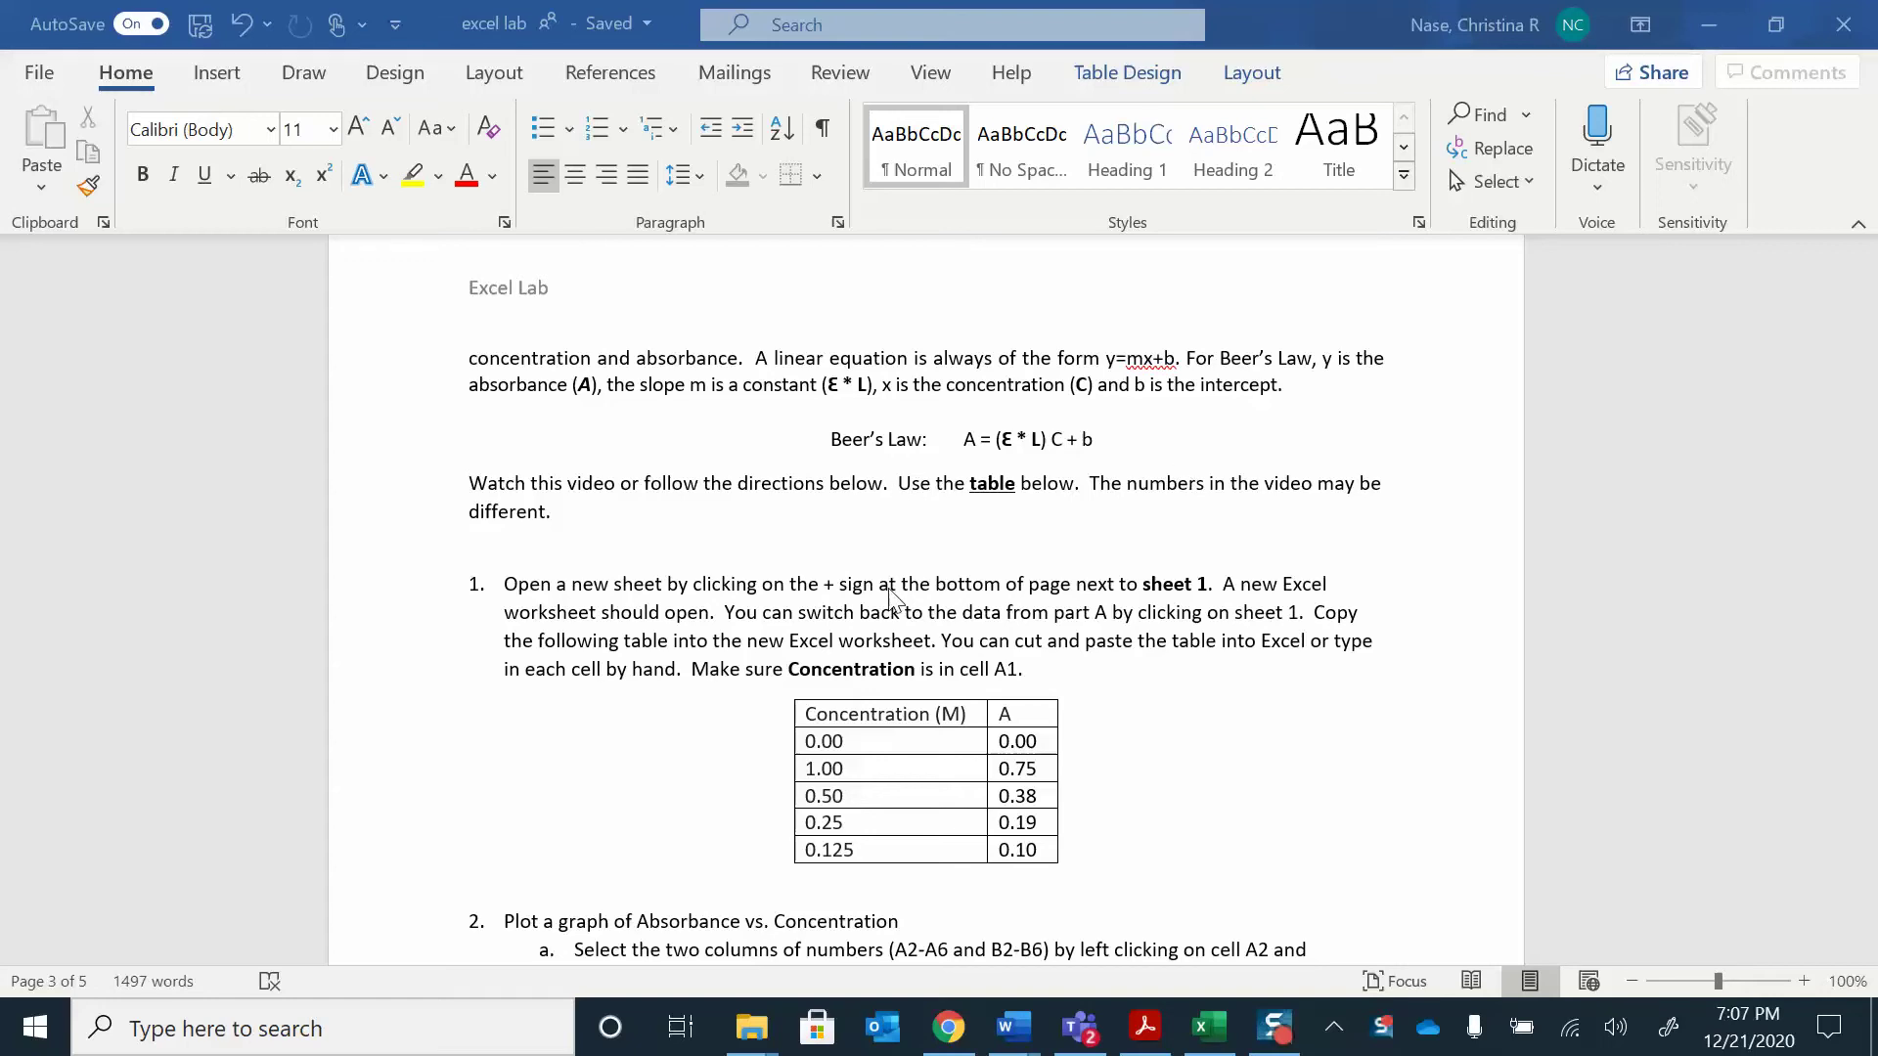
- Copy the five-row Concentration (M) and A table from step 1 of the lab document
{"action": "scroll", "coordinate": [1017, 510], "scroll_direction": "down", "scroll_amount": 1}
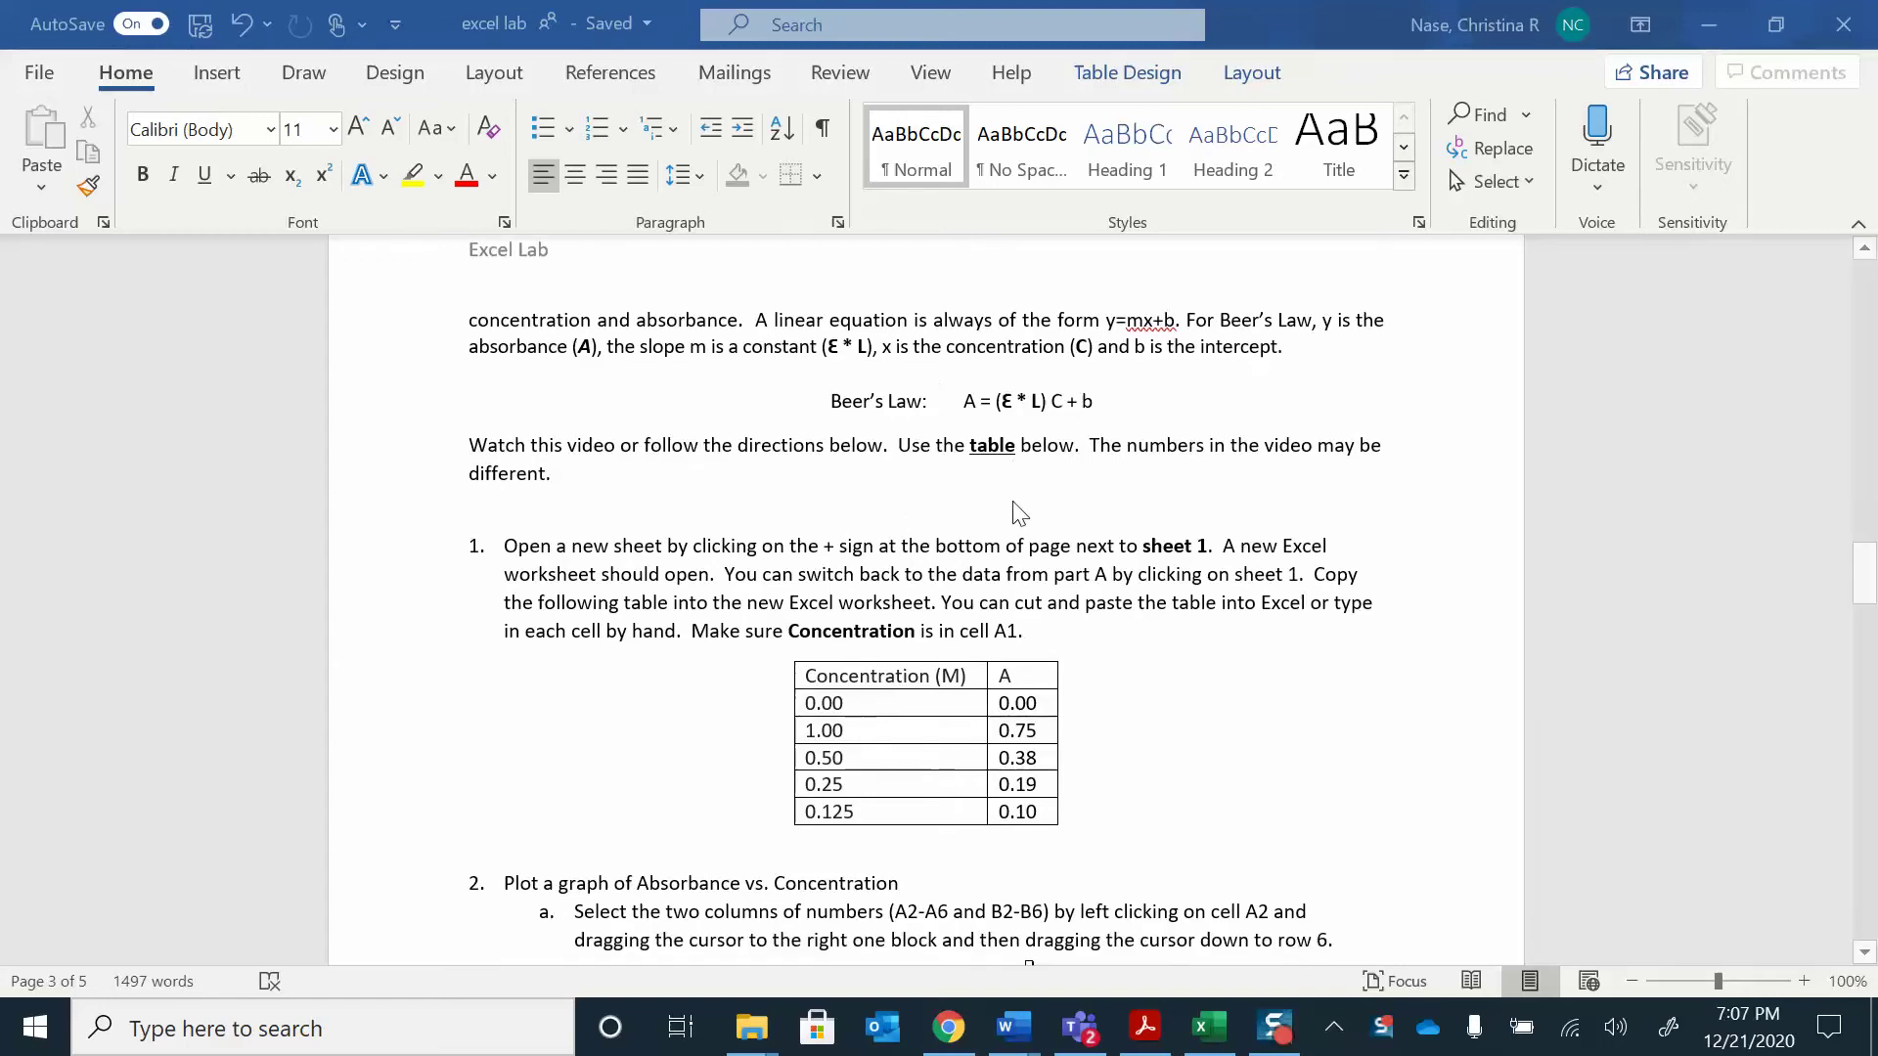
{"action": "scroll", "coordinate": [1017, 510], "scroll_direction": "down", "scroll_amount": 1}
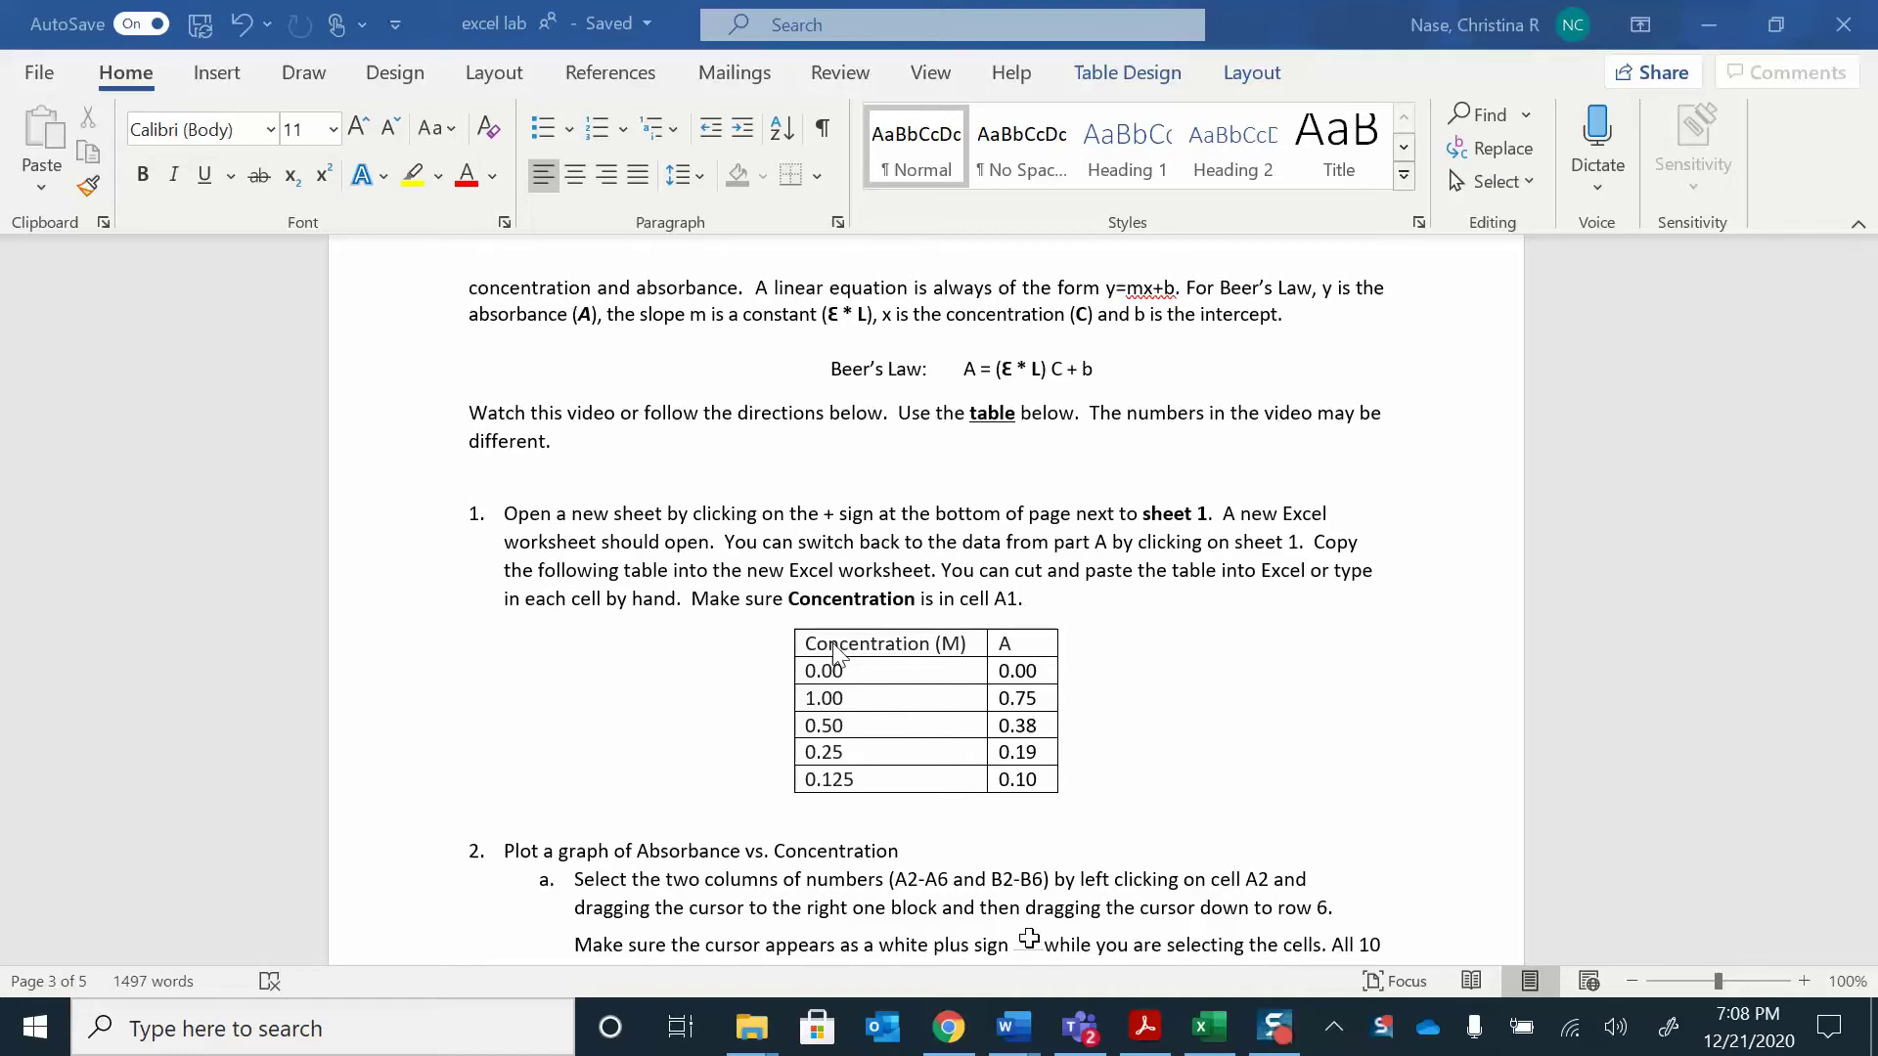
{"action": "left_click", "coordinate": [785, 619]}
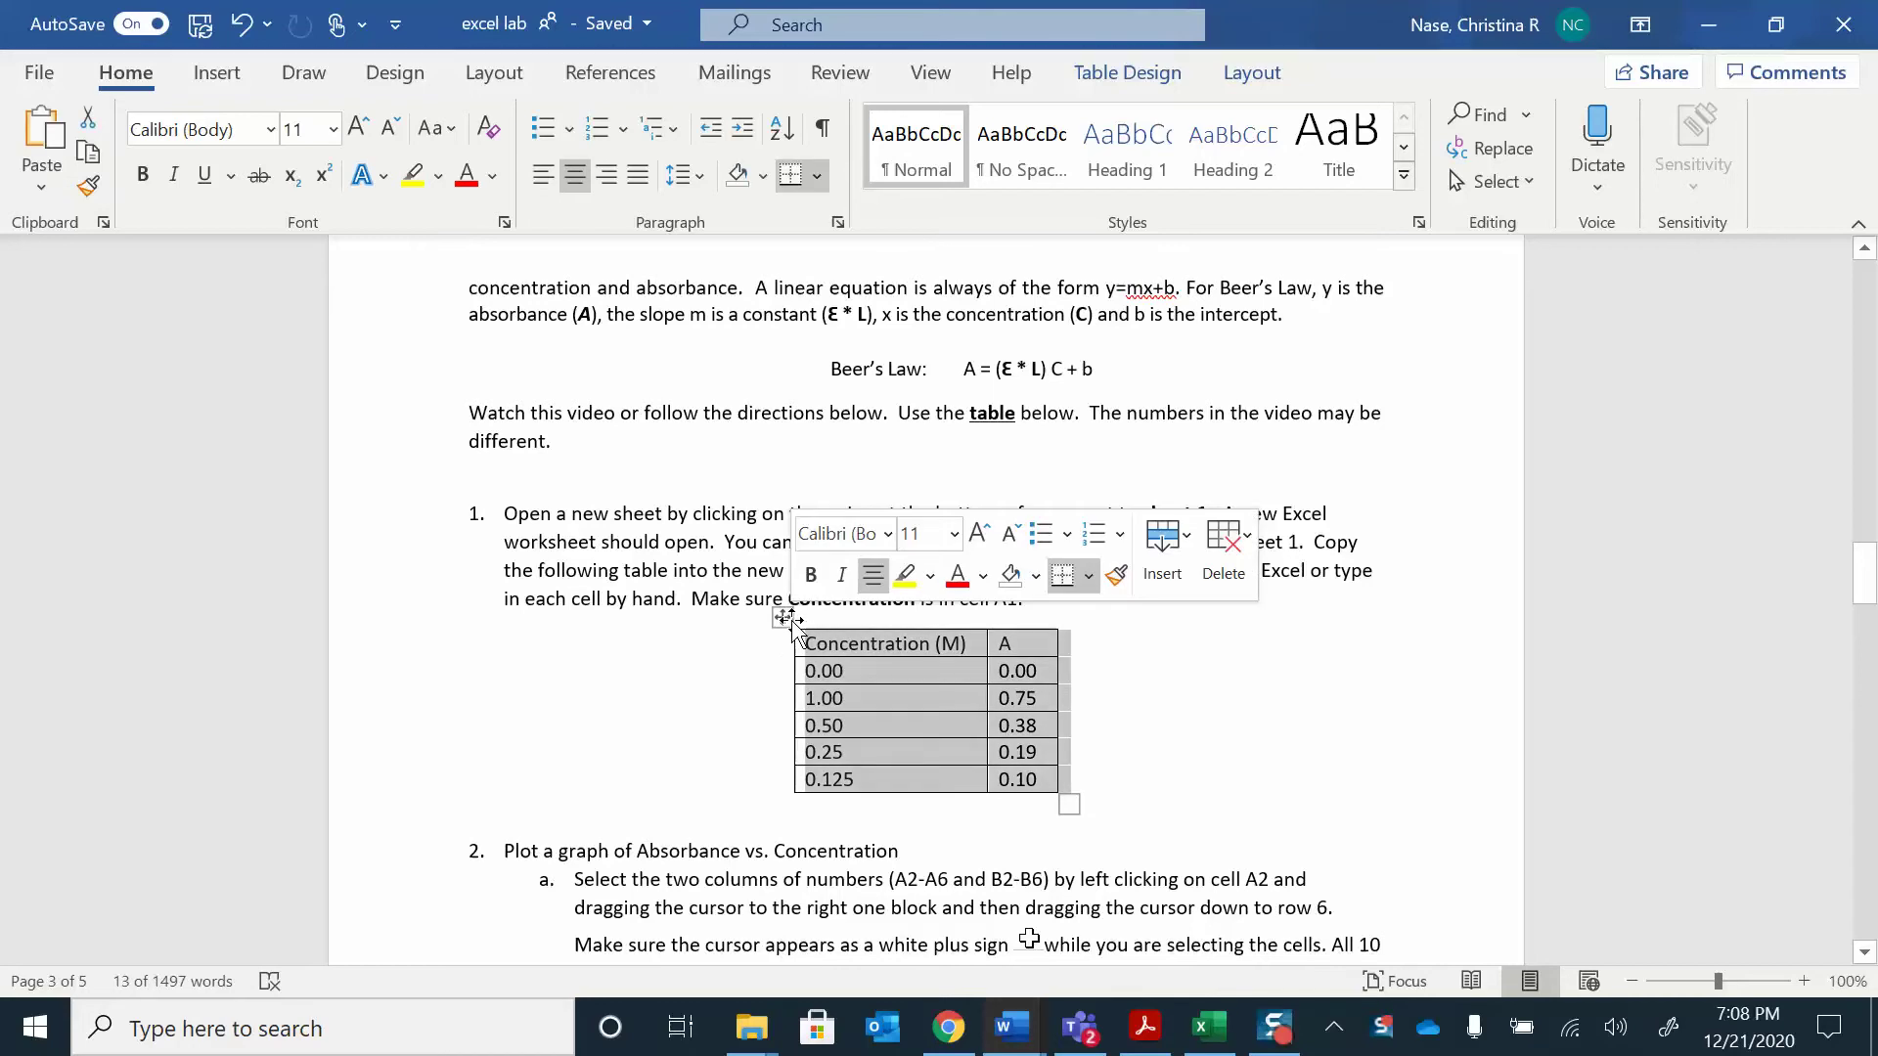
{"action": "right_click", "coordinate": [787, 622]}
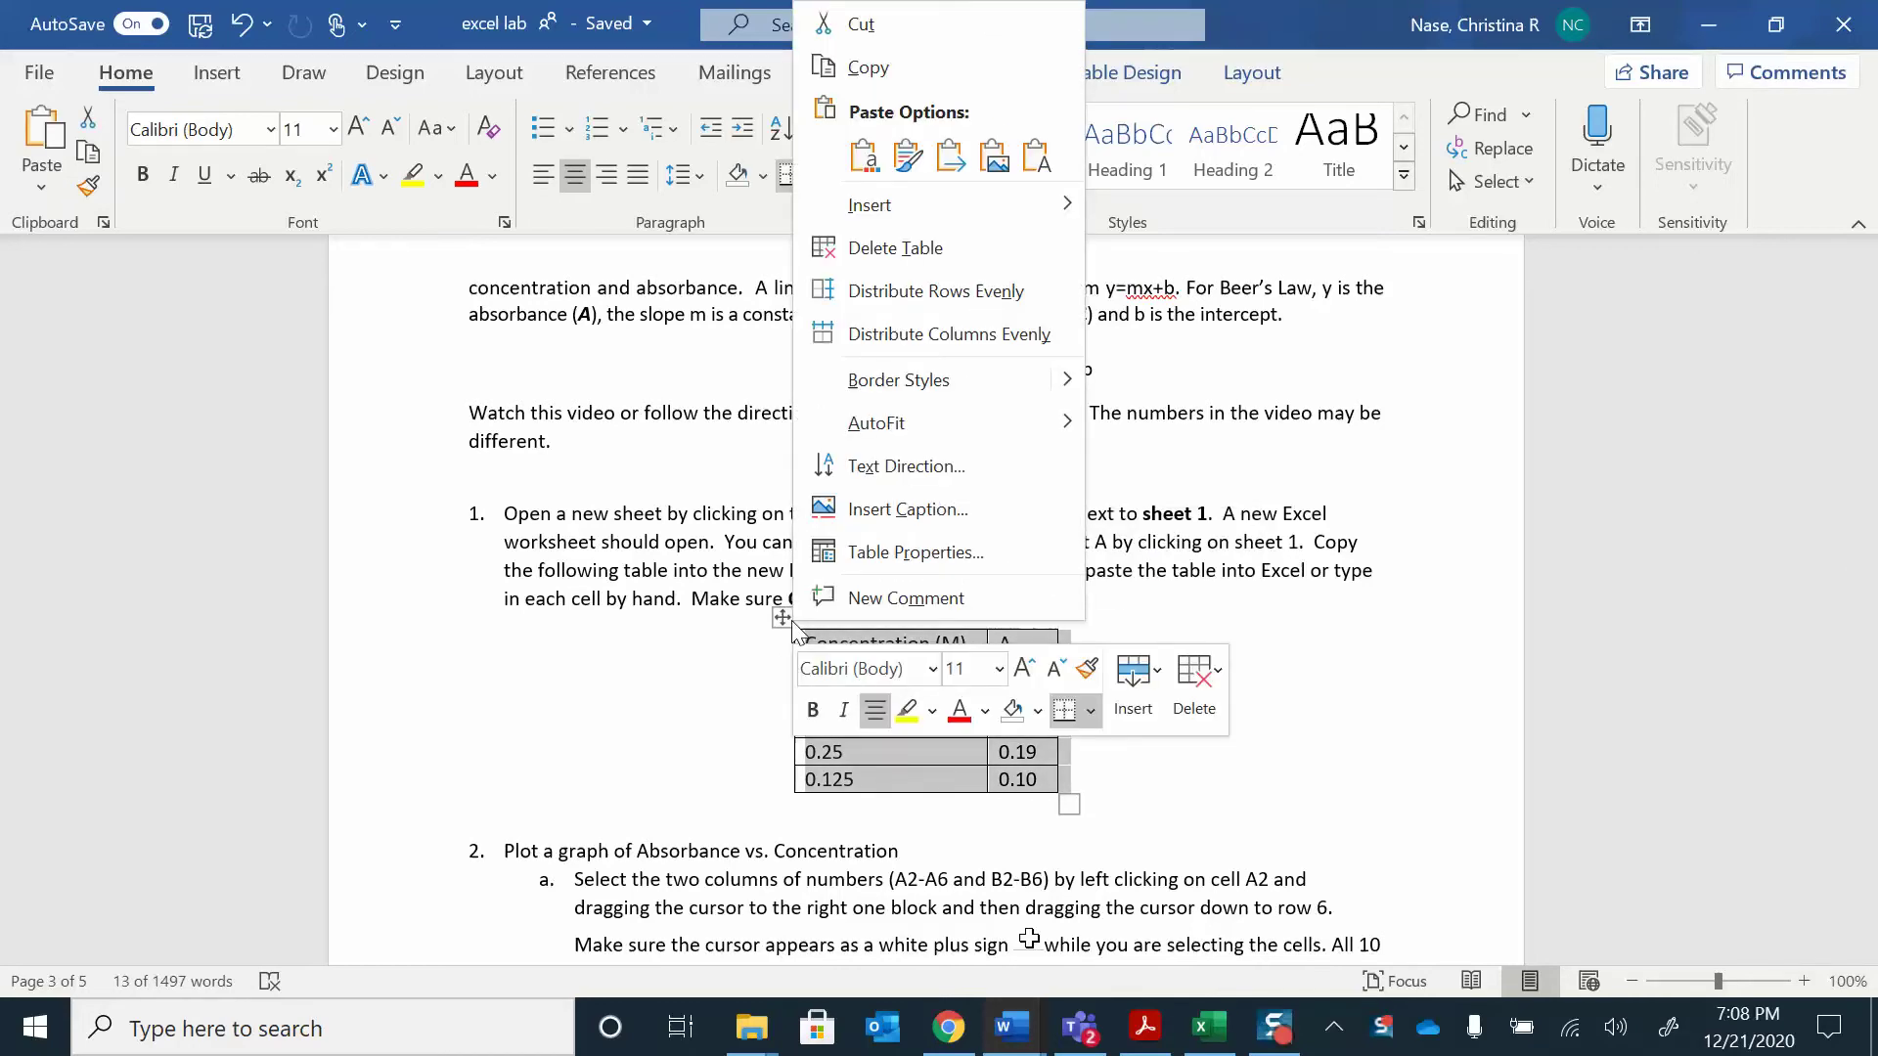
{"action": "left_click", "coordinate": [883, 71]}
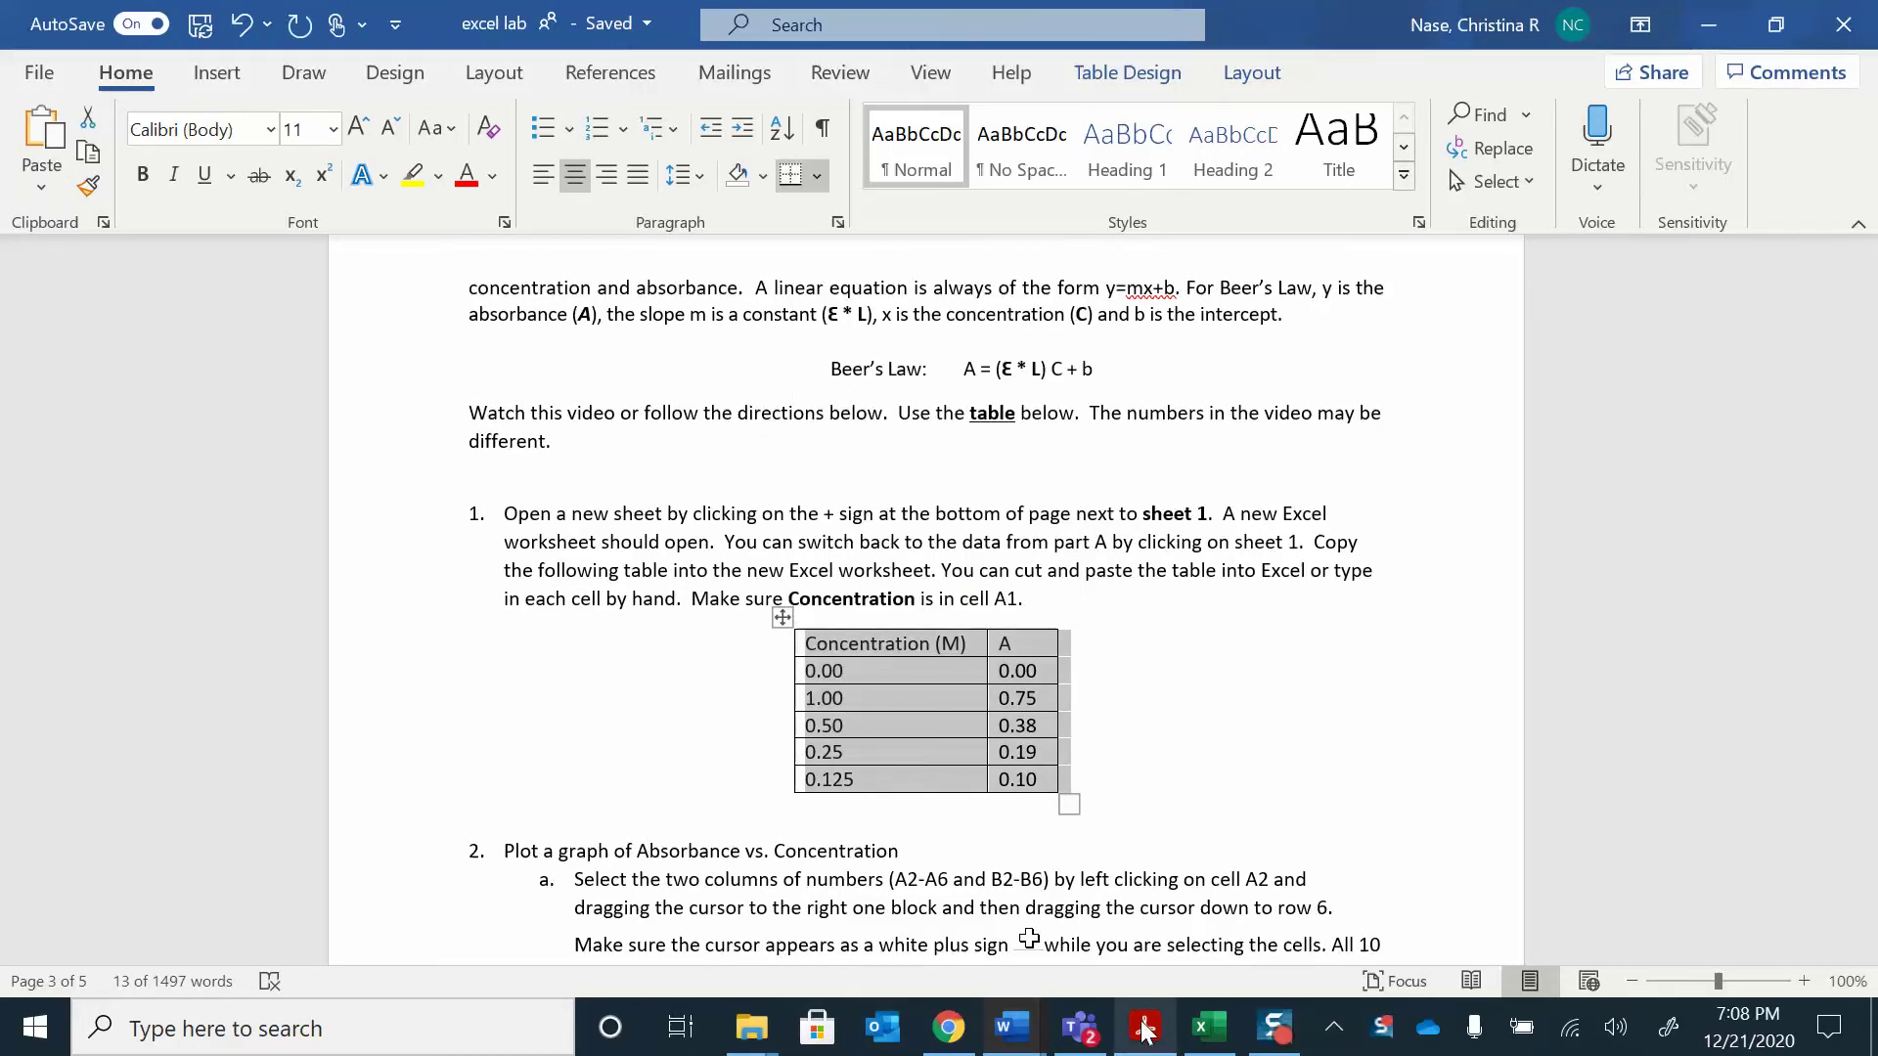
- Paste the copied table into cell A1 of Sheet2 in the Excel workbook
{"action": "left_click", "coordinate": [1208, 1027]}
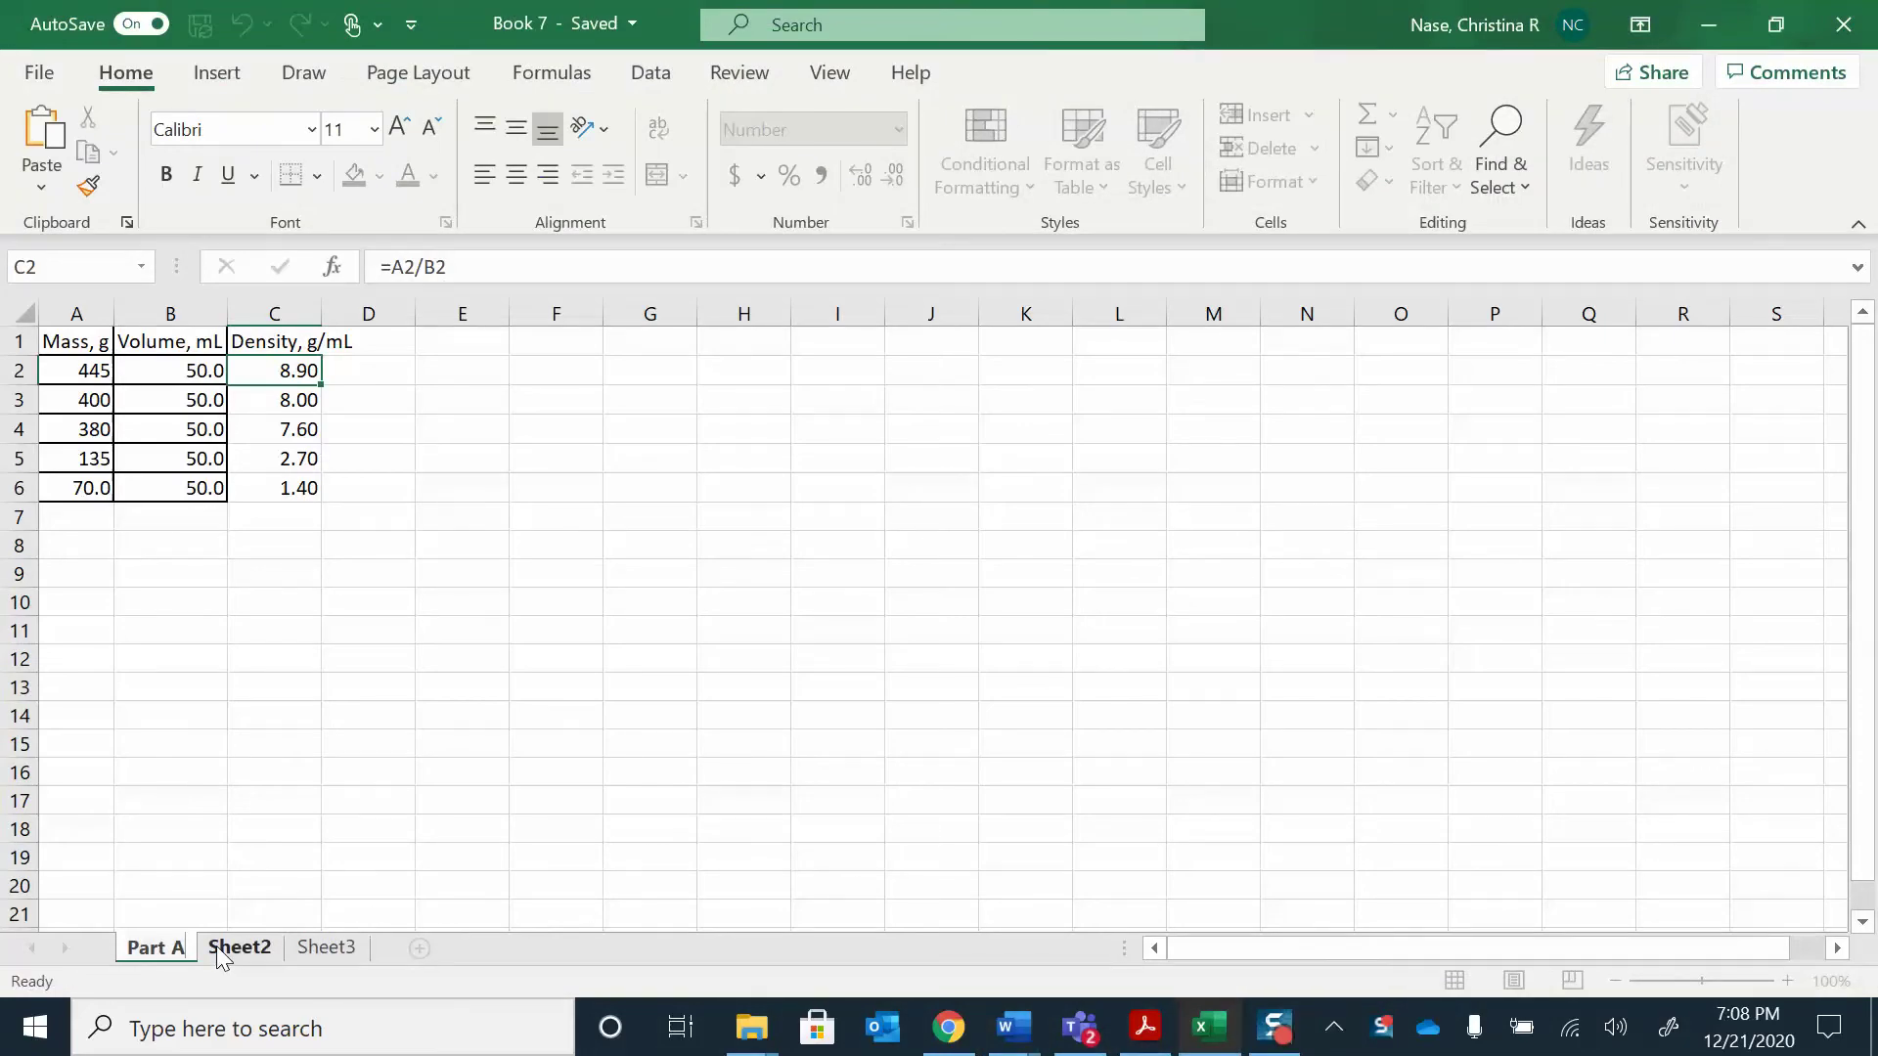
{"action": "left_click", "coordinate": [225, 945]}
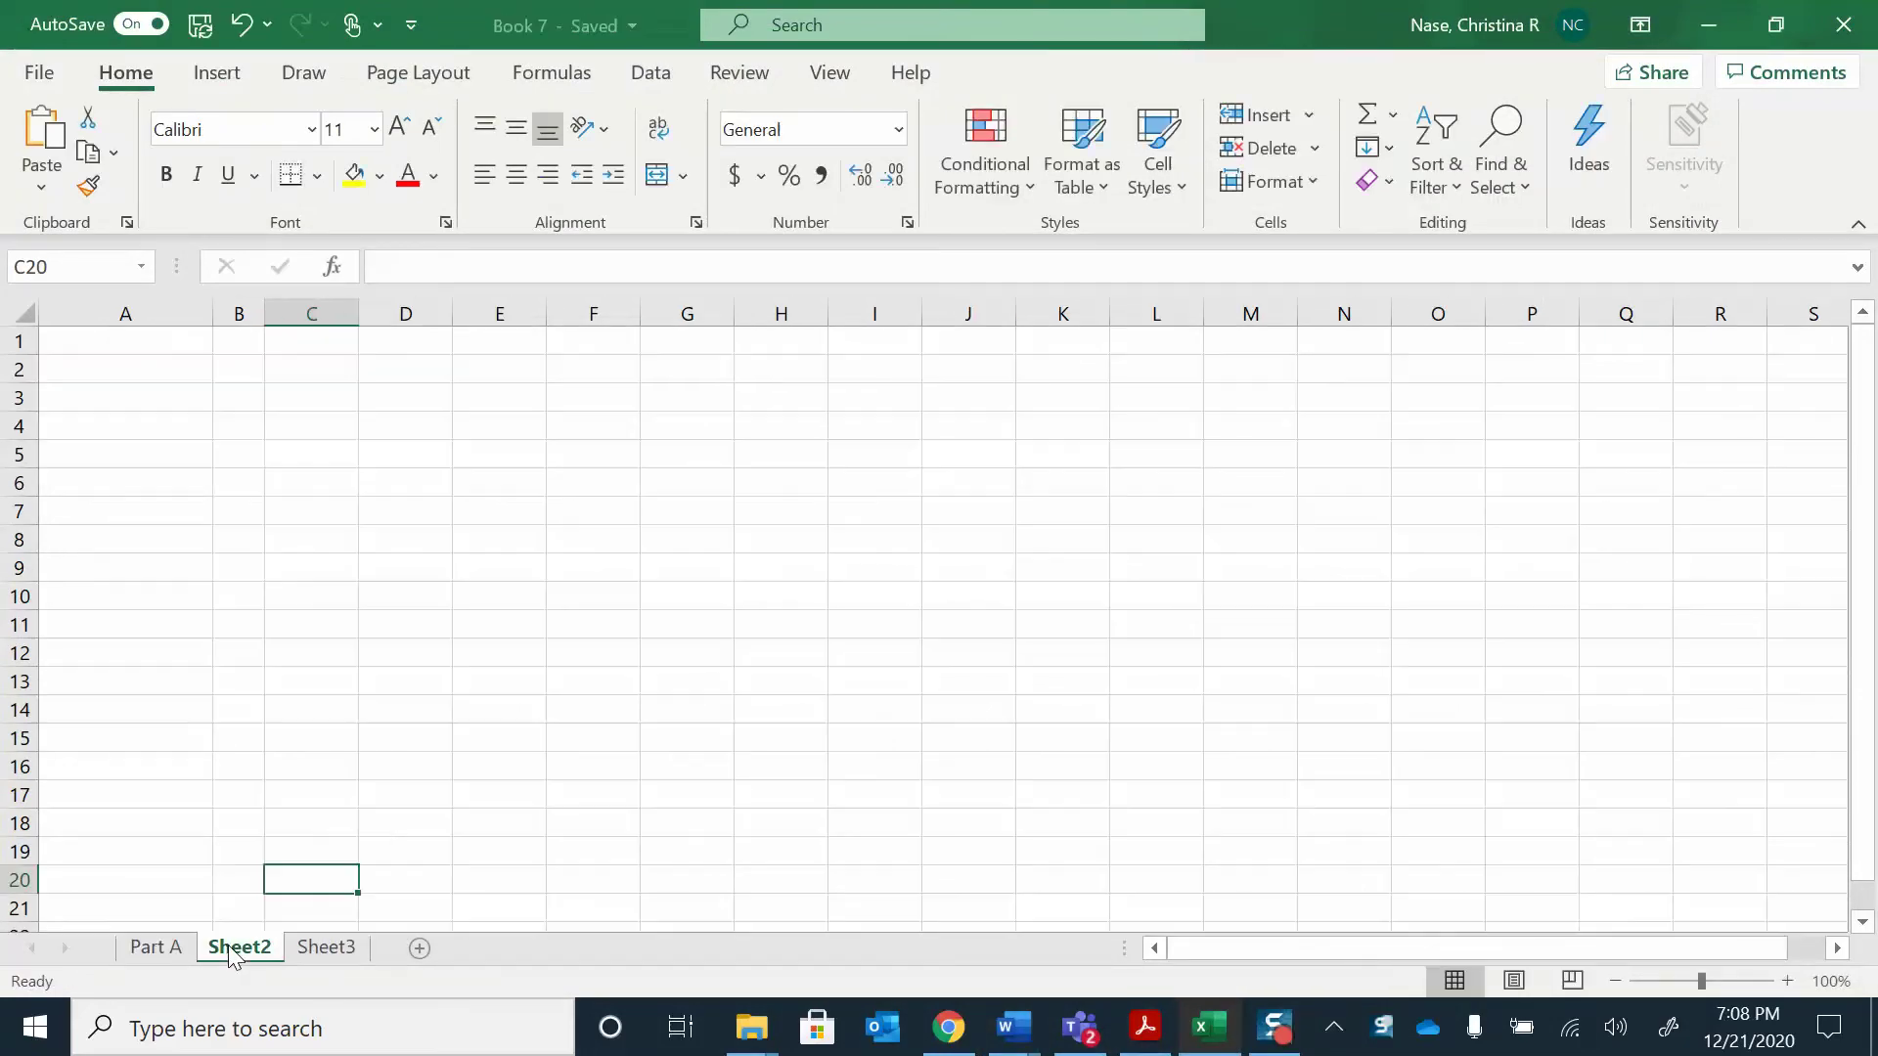
{"action": "left_click", "coordinate": [161, 338]}
{"action": "right_click", "coordinate": [162, 344]}
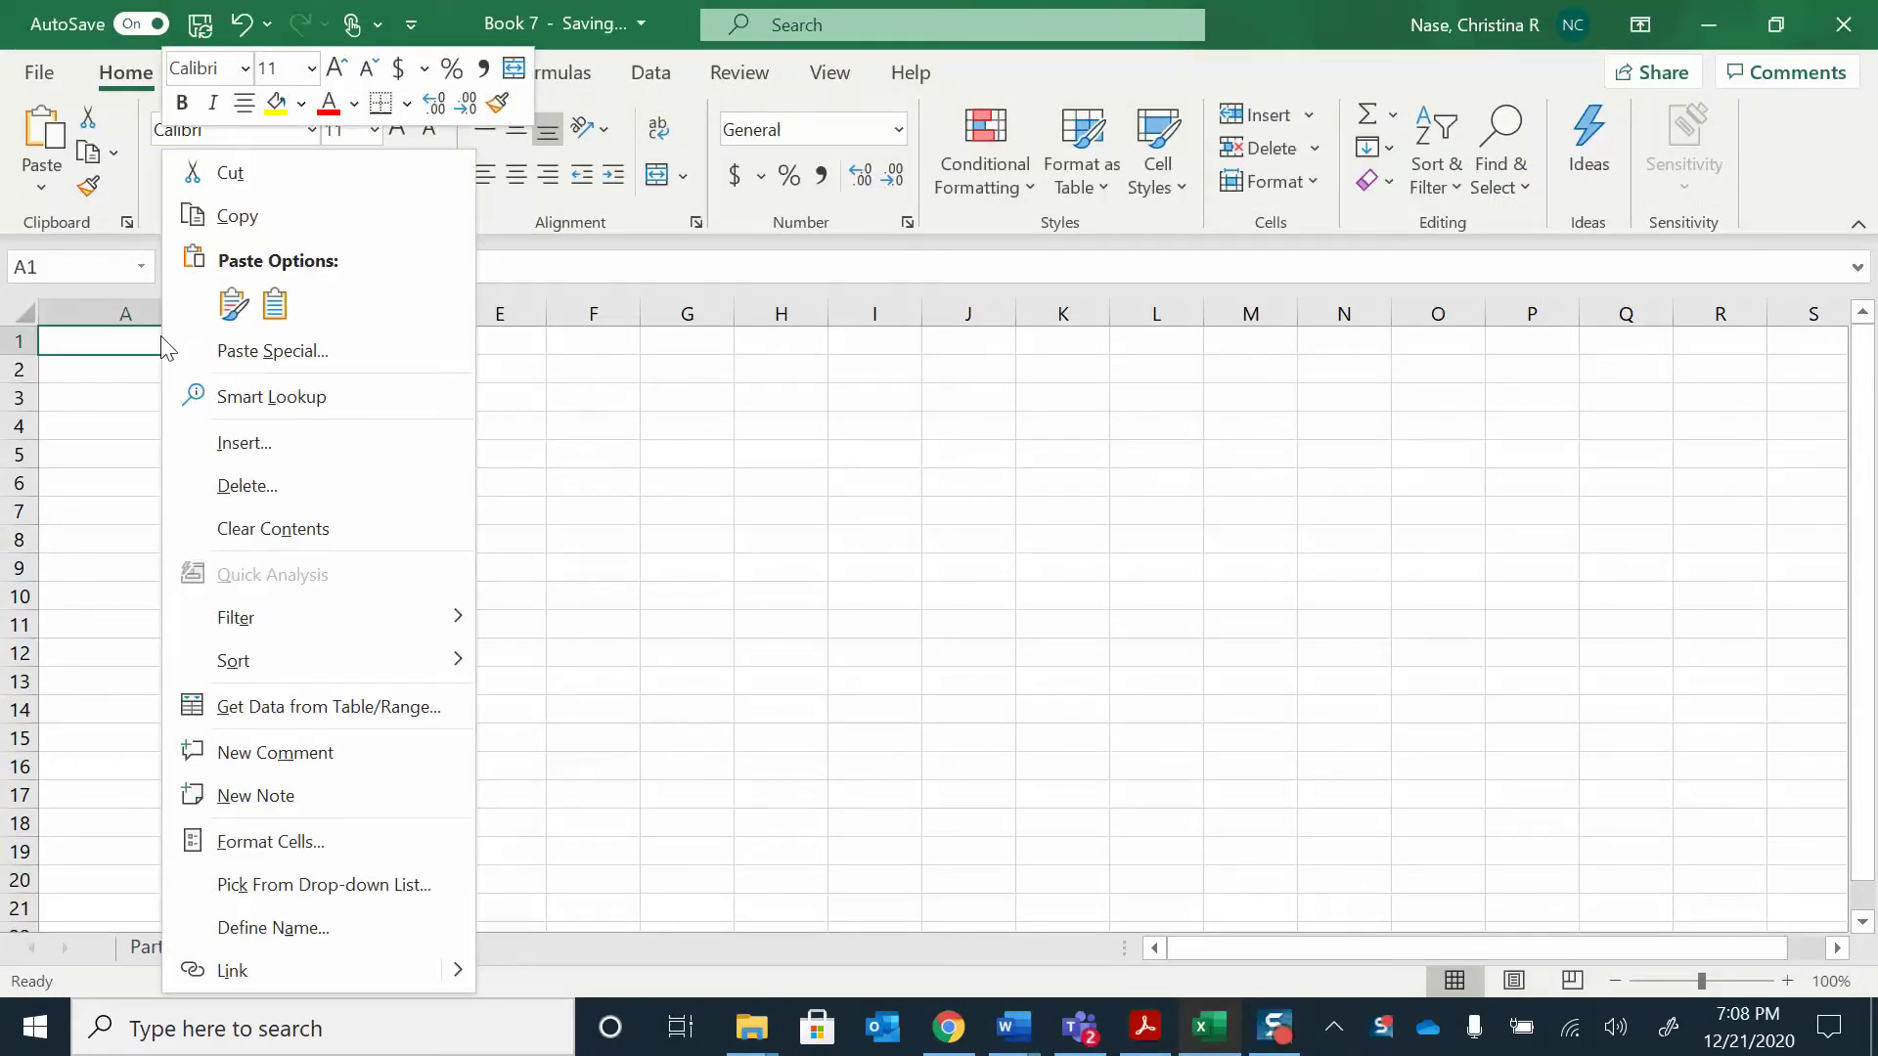
{"action": "left_click", "coordinate": [273, 304]}
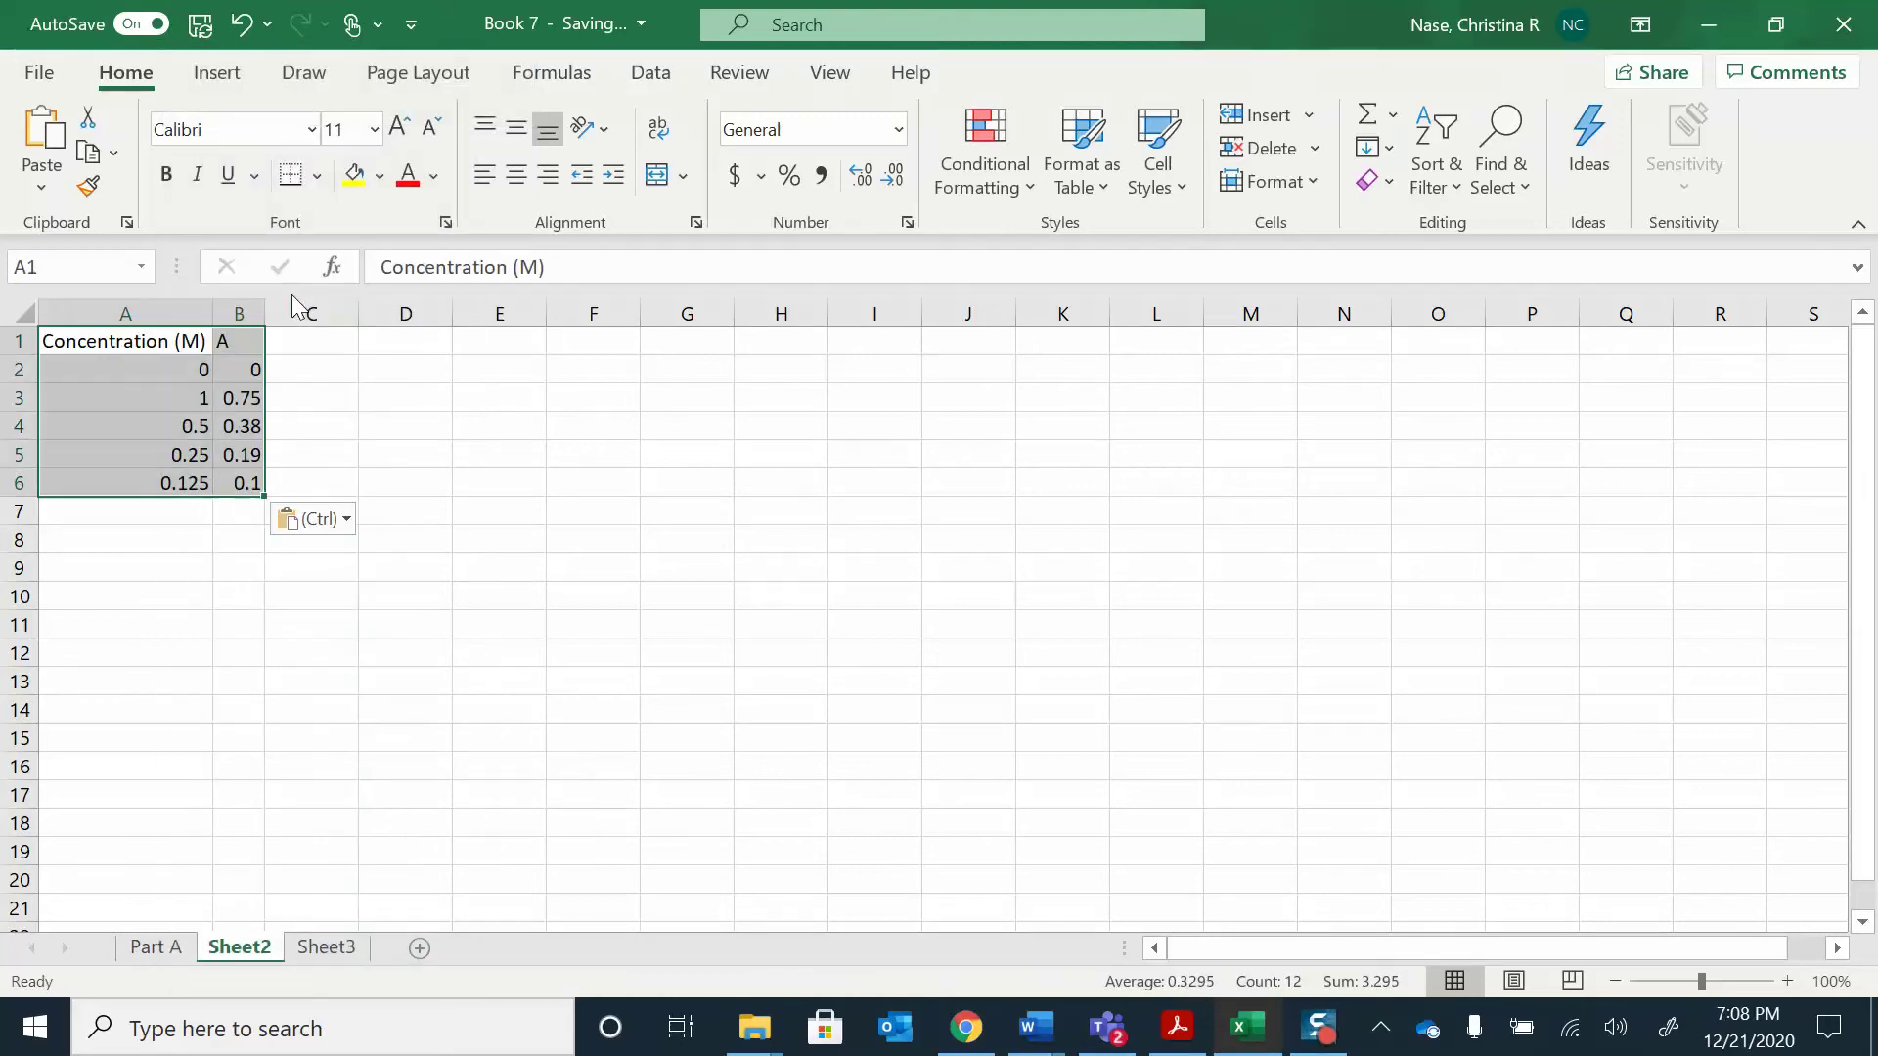
{"action": "left_click", "coordinate": [364, 458]}
- Rename the Sheet2 tab to 'Part B'
{"action": "left_click", "coordinate": [157, 946]}
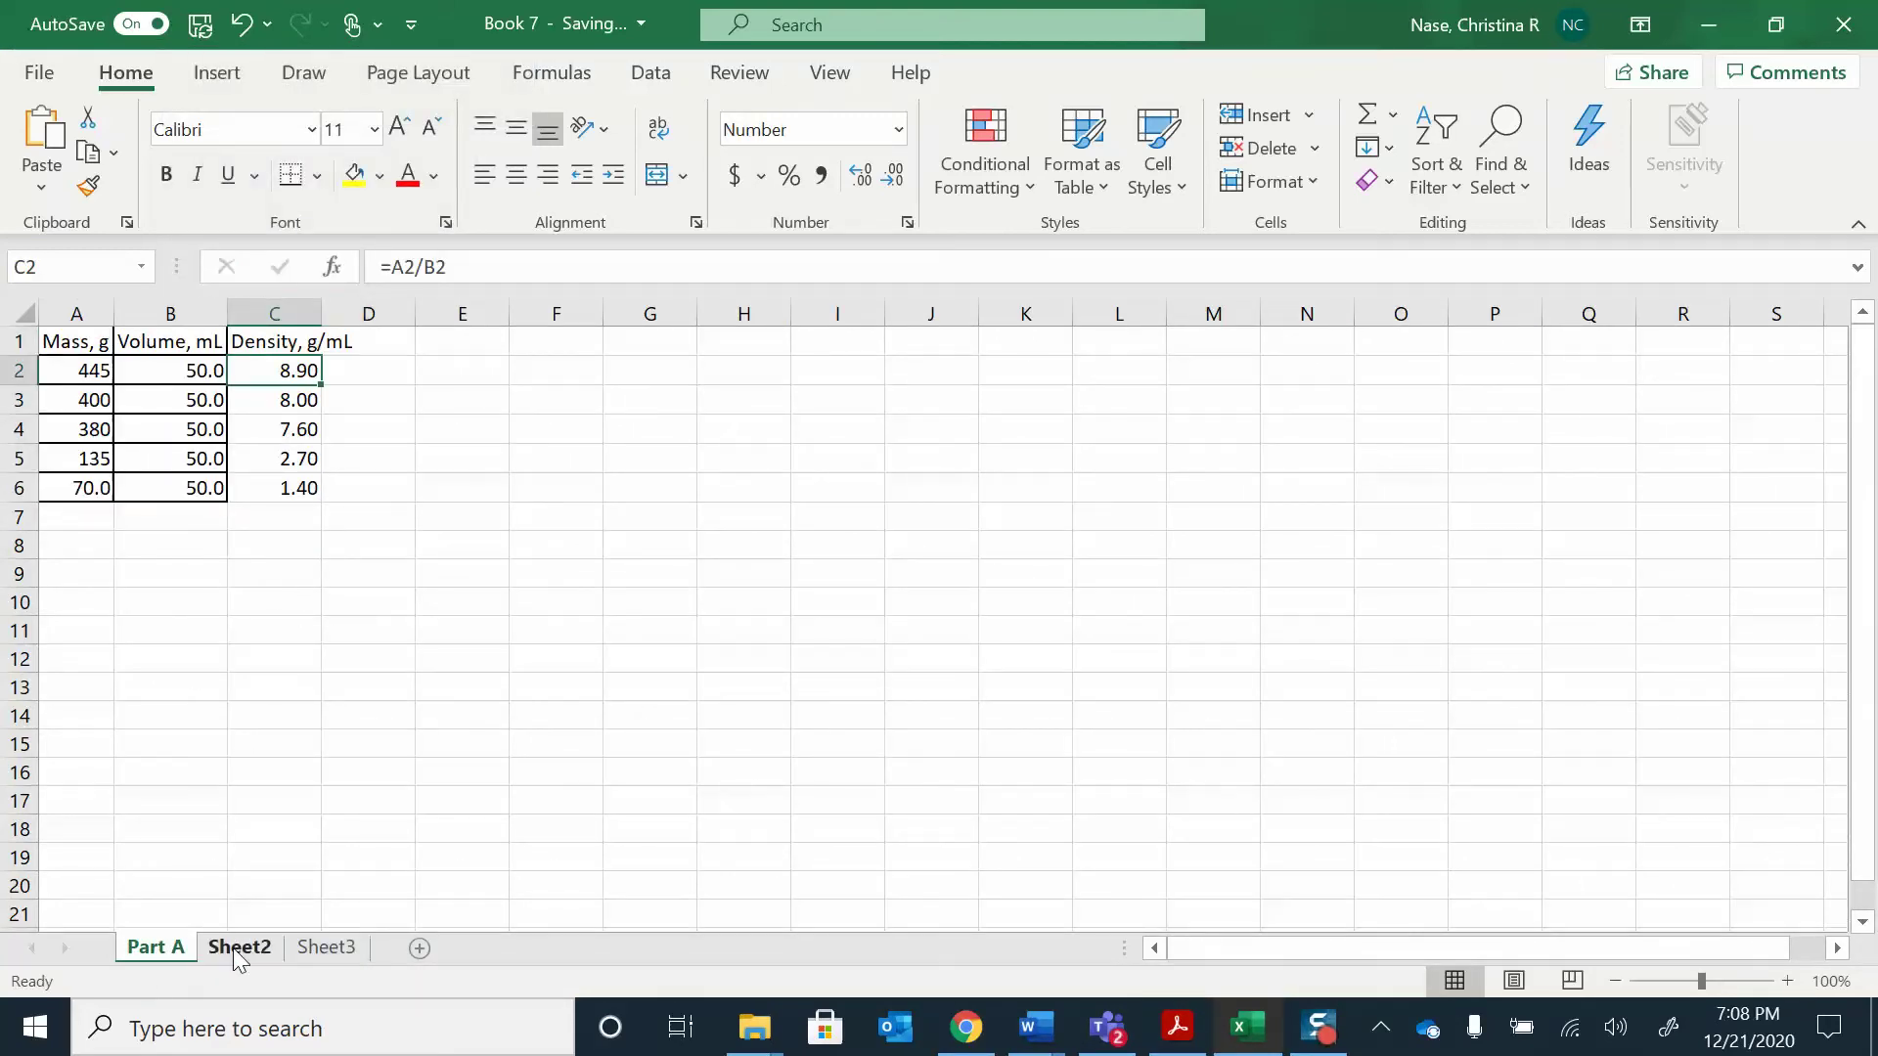
{"action": "double_click", "coordinate": [183, 948]}
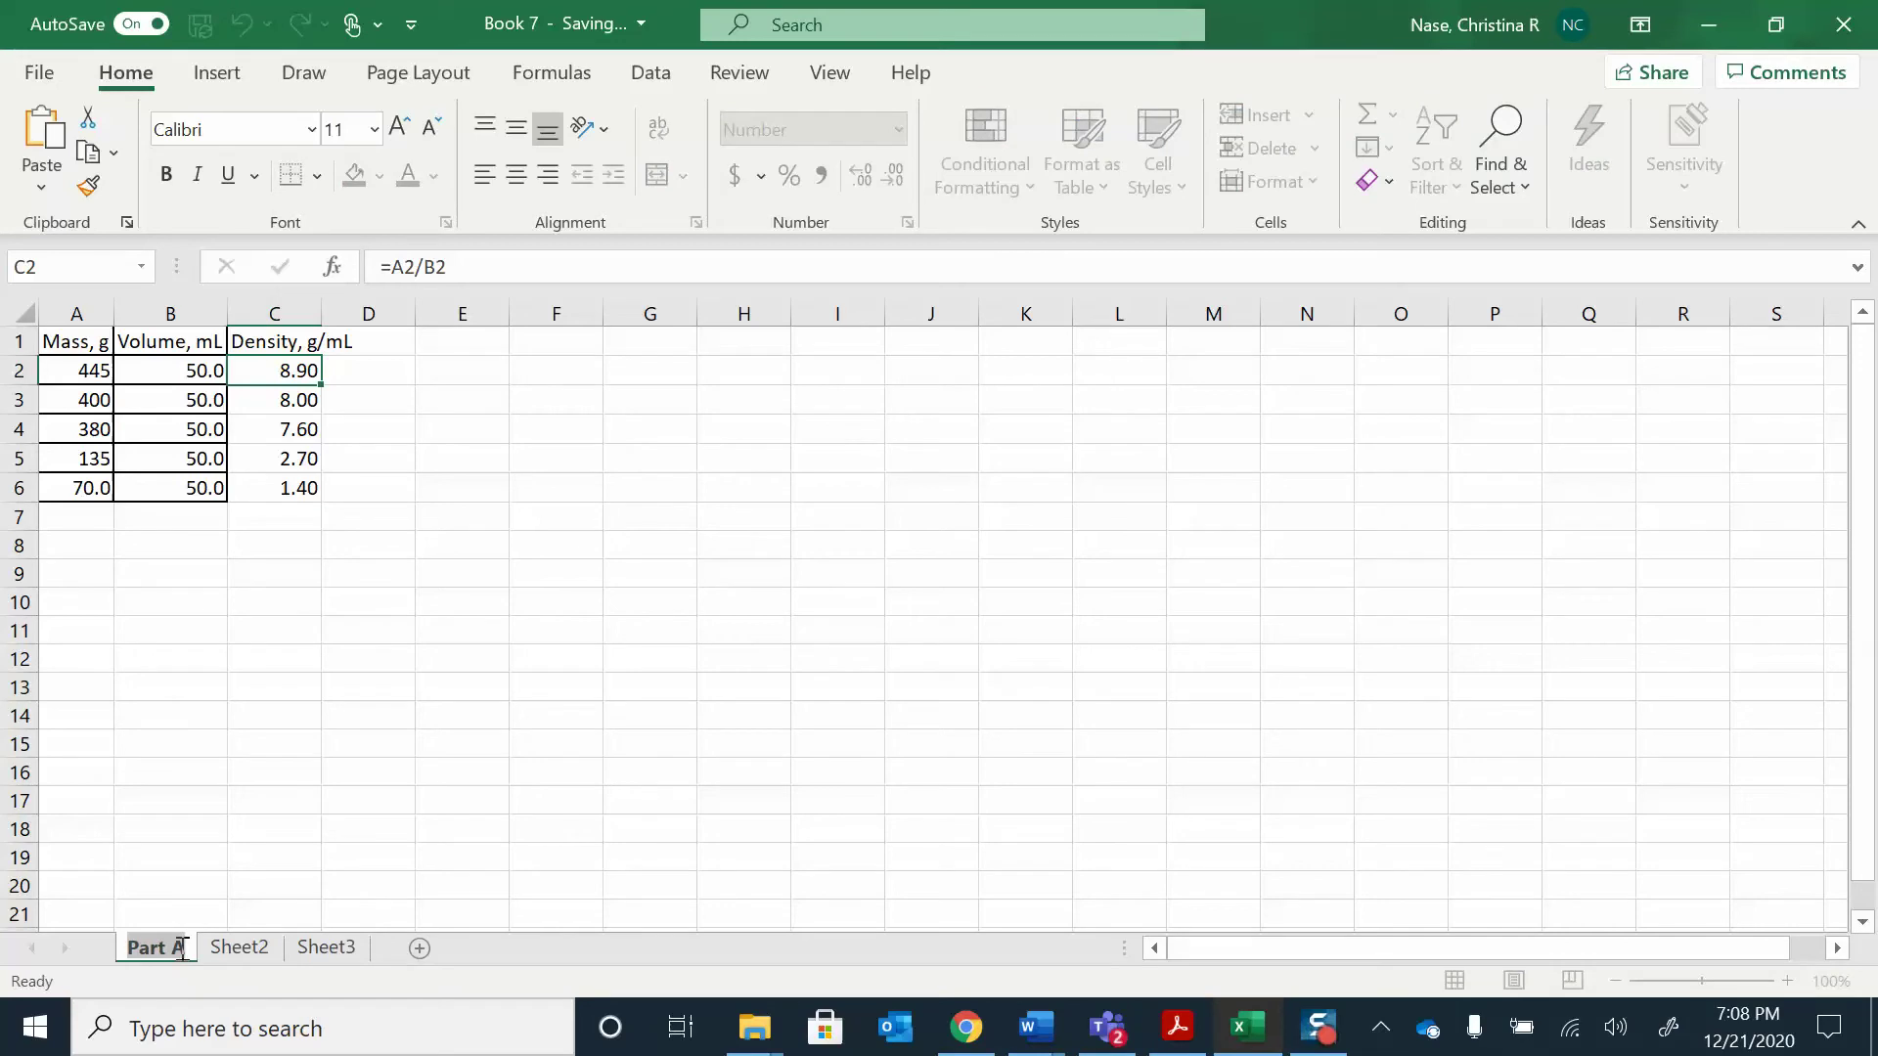
{"action": "left_click", "coordinate": [266, 949]}
{"action": "type", "text": "P"}
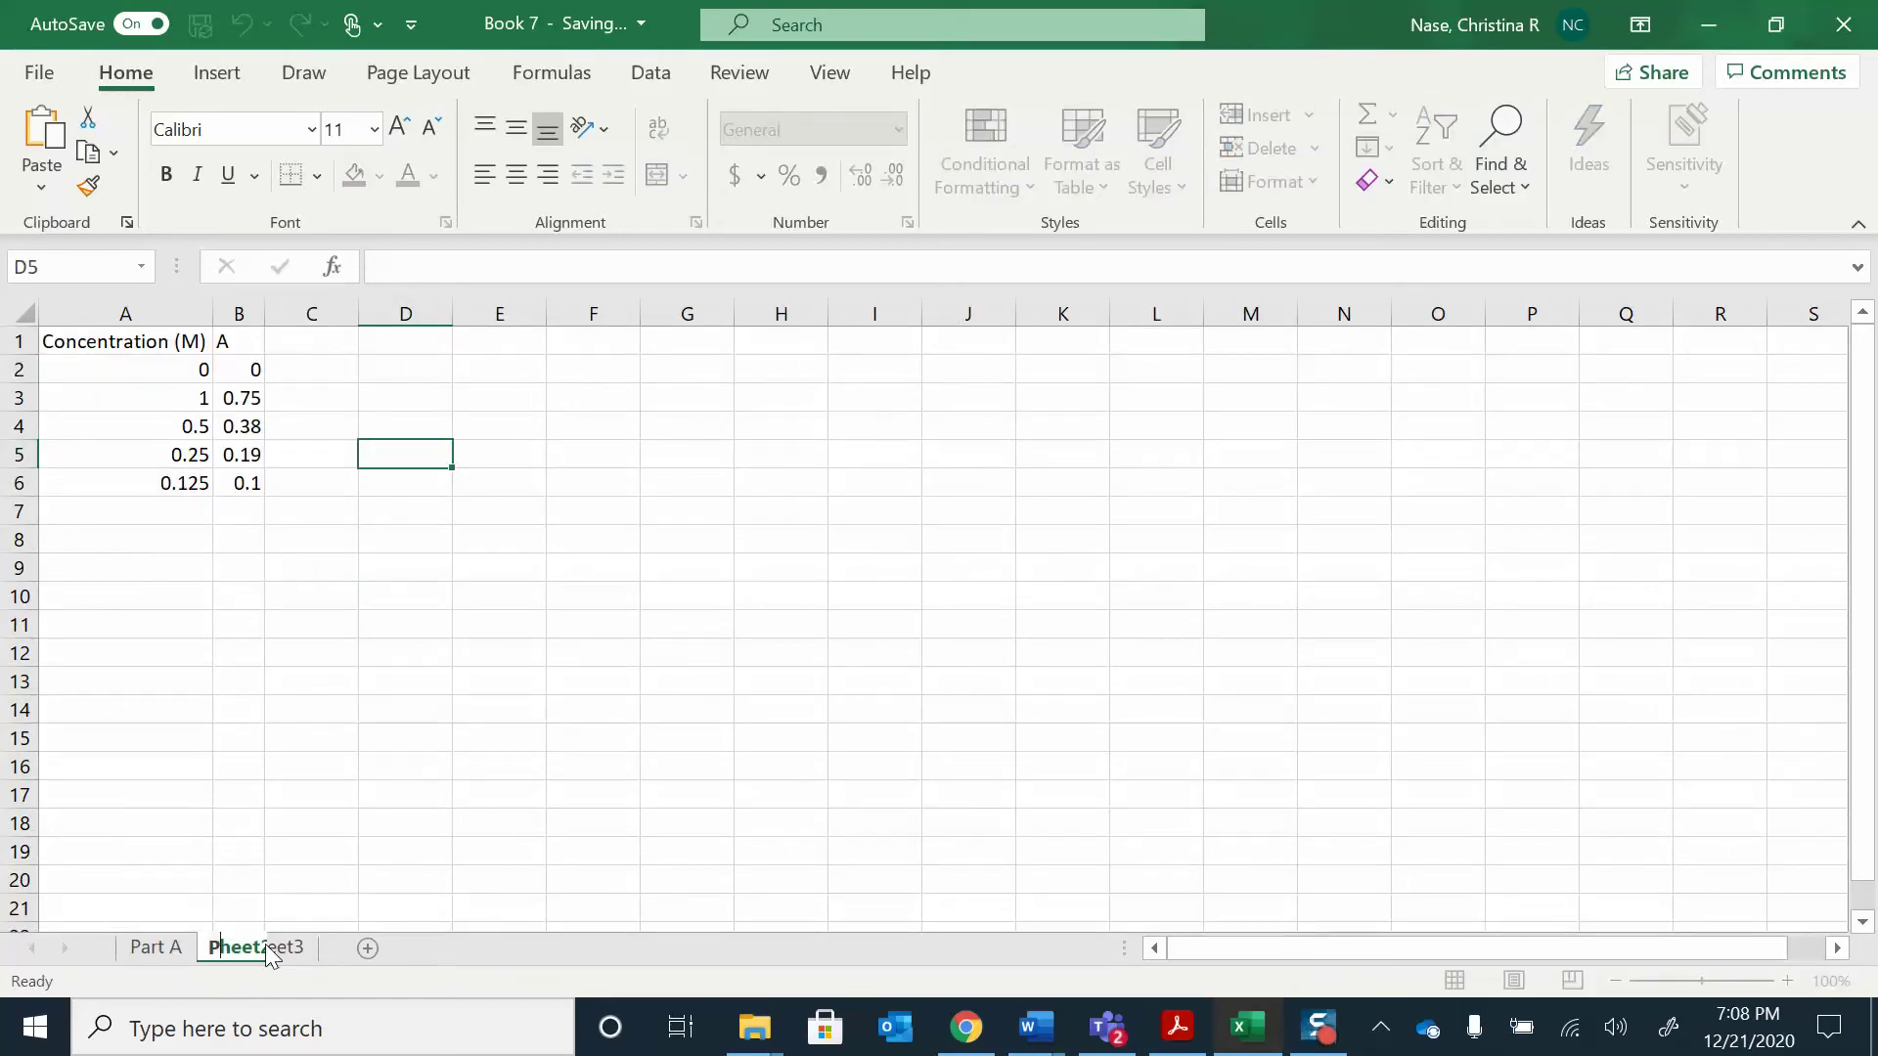
{"action": "type", "text": "art B"}
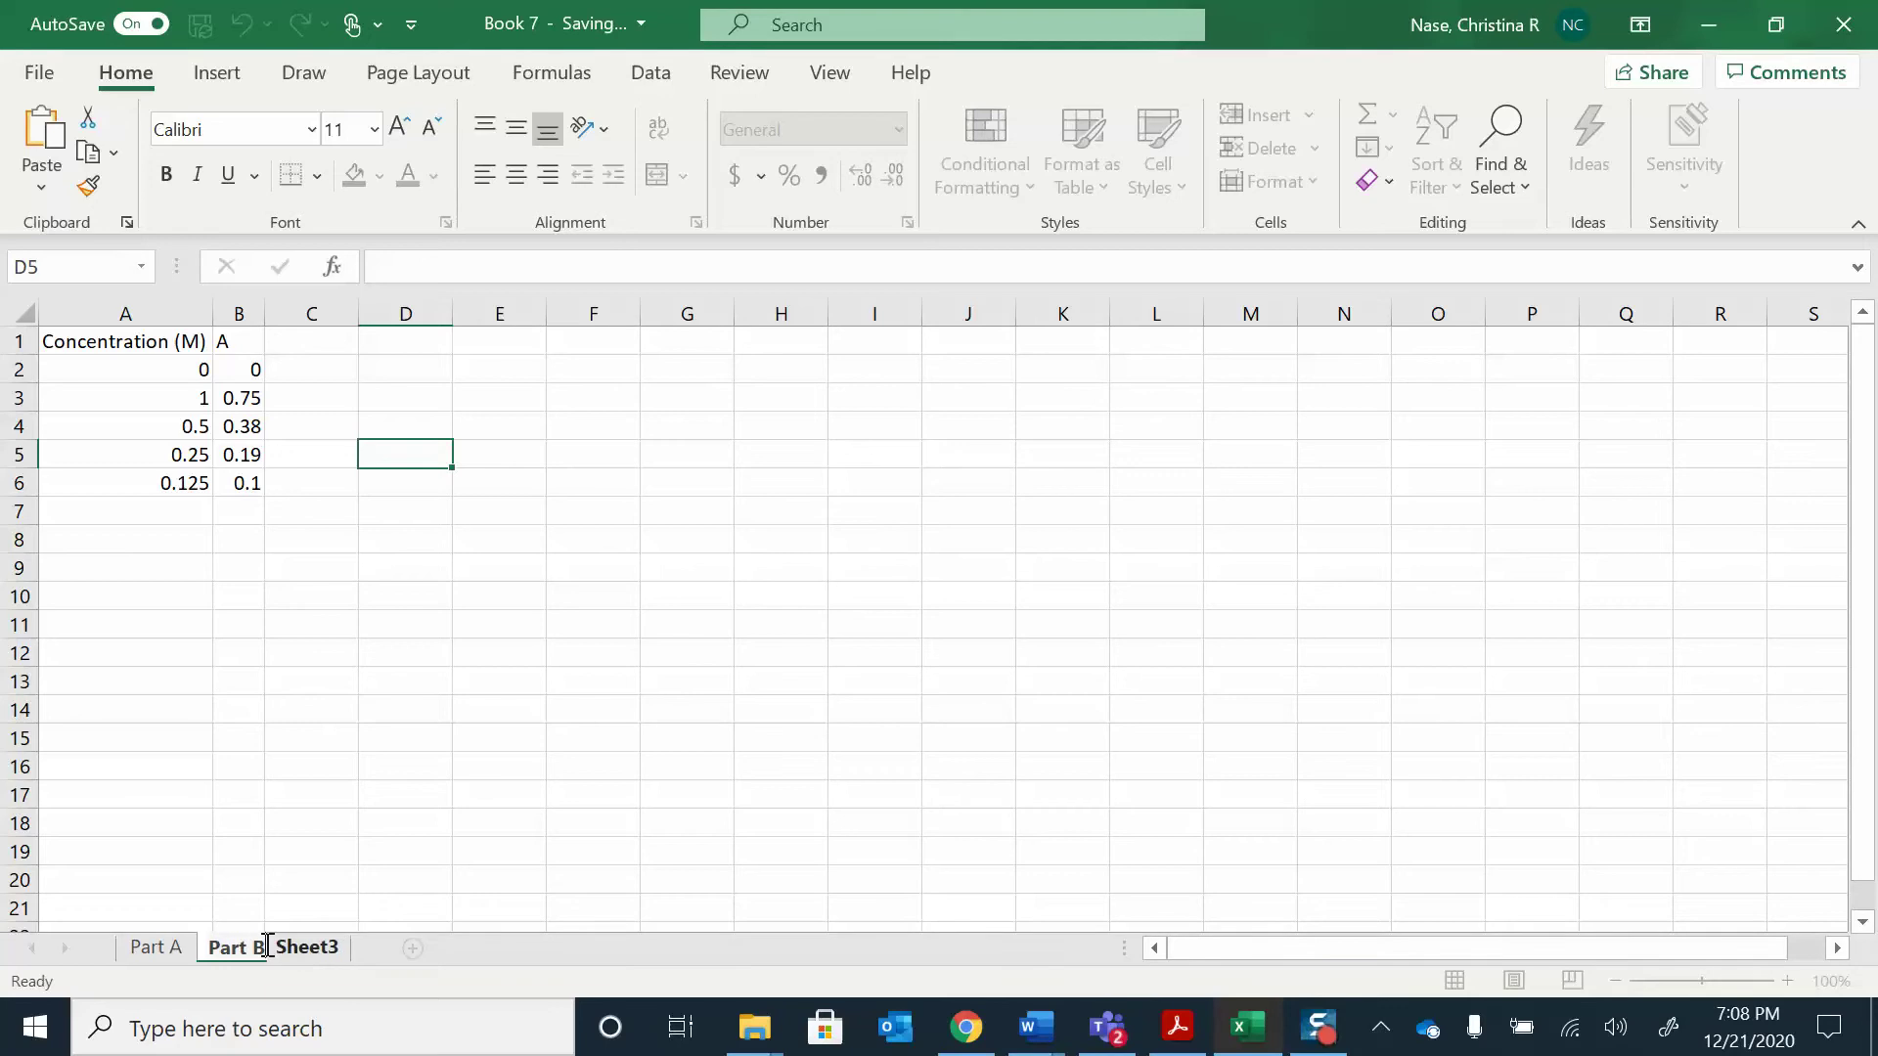
{"action": "left_click", "coordinate": [423, 822]}
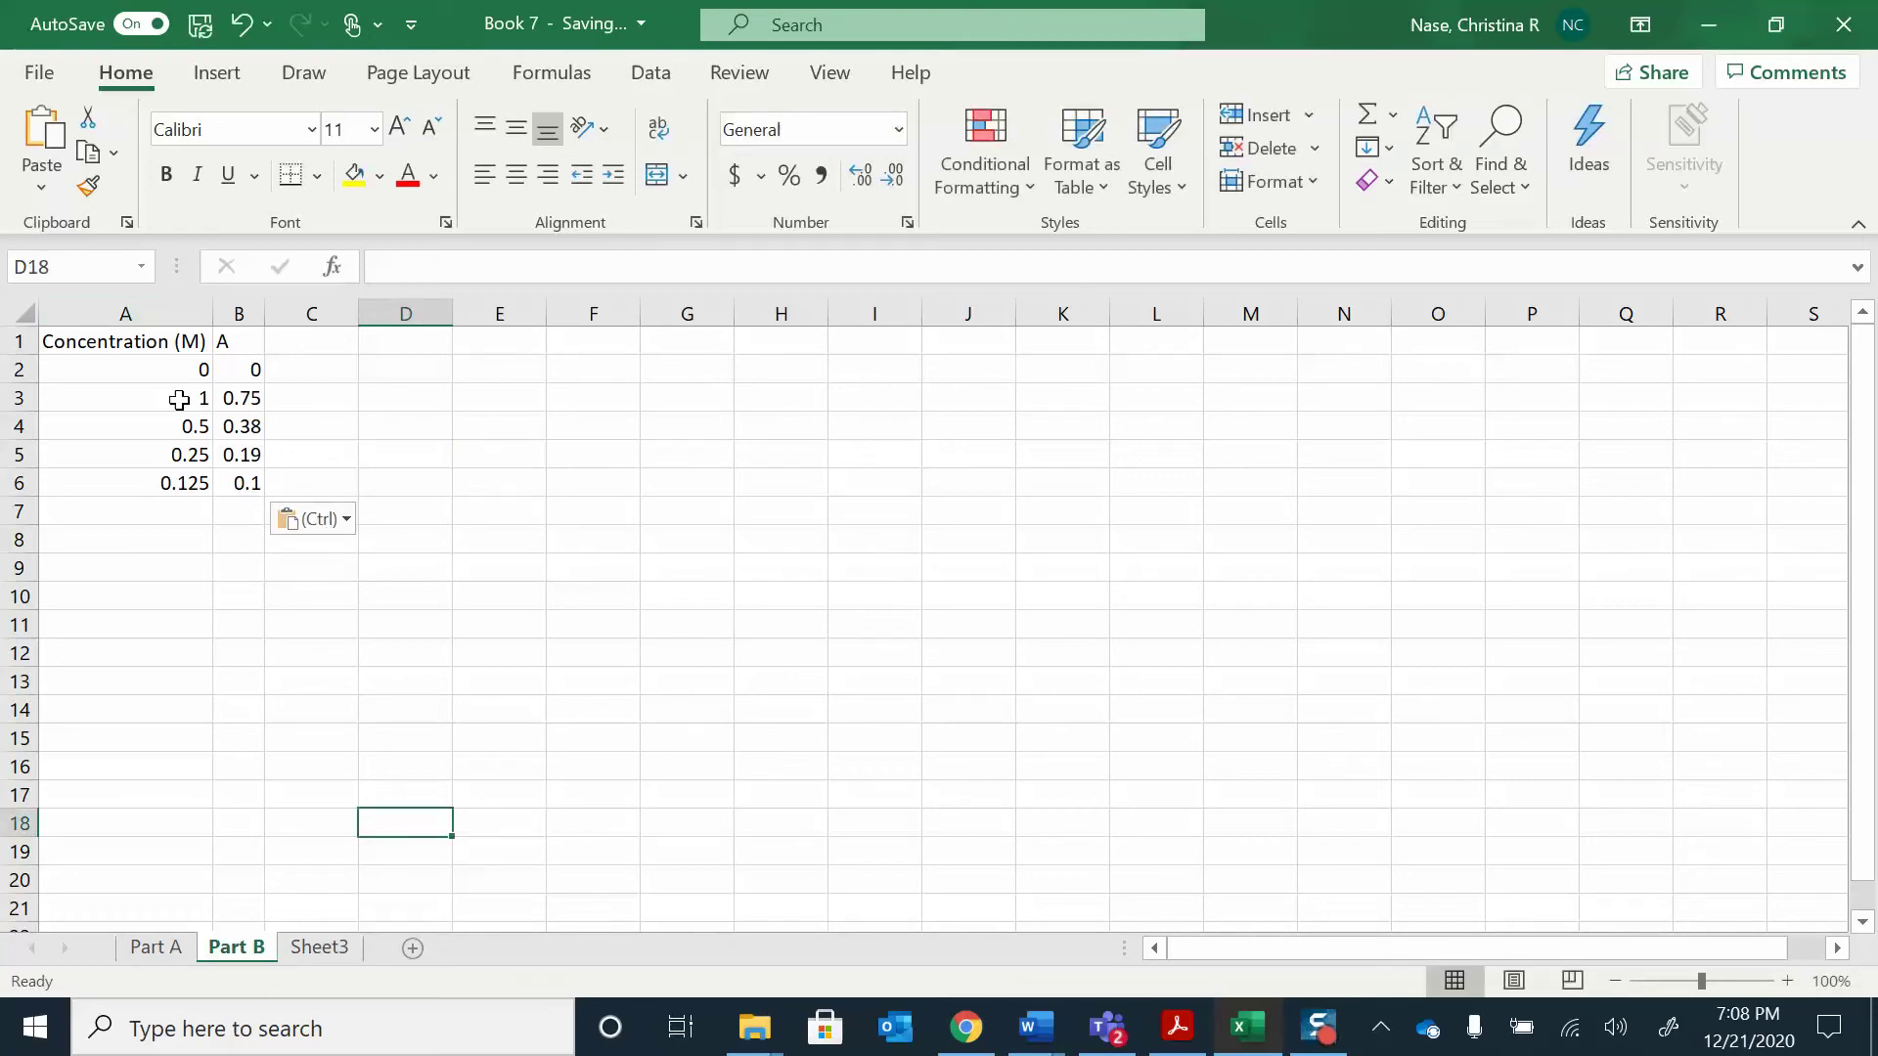
- Select A2:B6 and insert a plain Scatter (X, Y) chart of absorbance versus concentration
{"action": "left_click", "coordinate": [413, 379]}
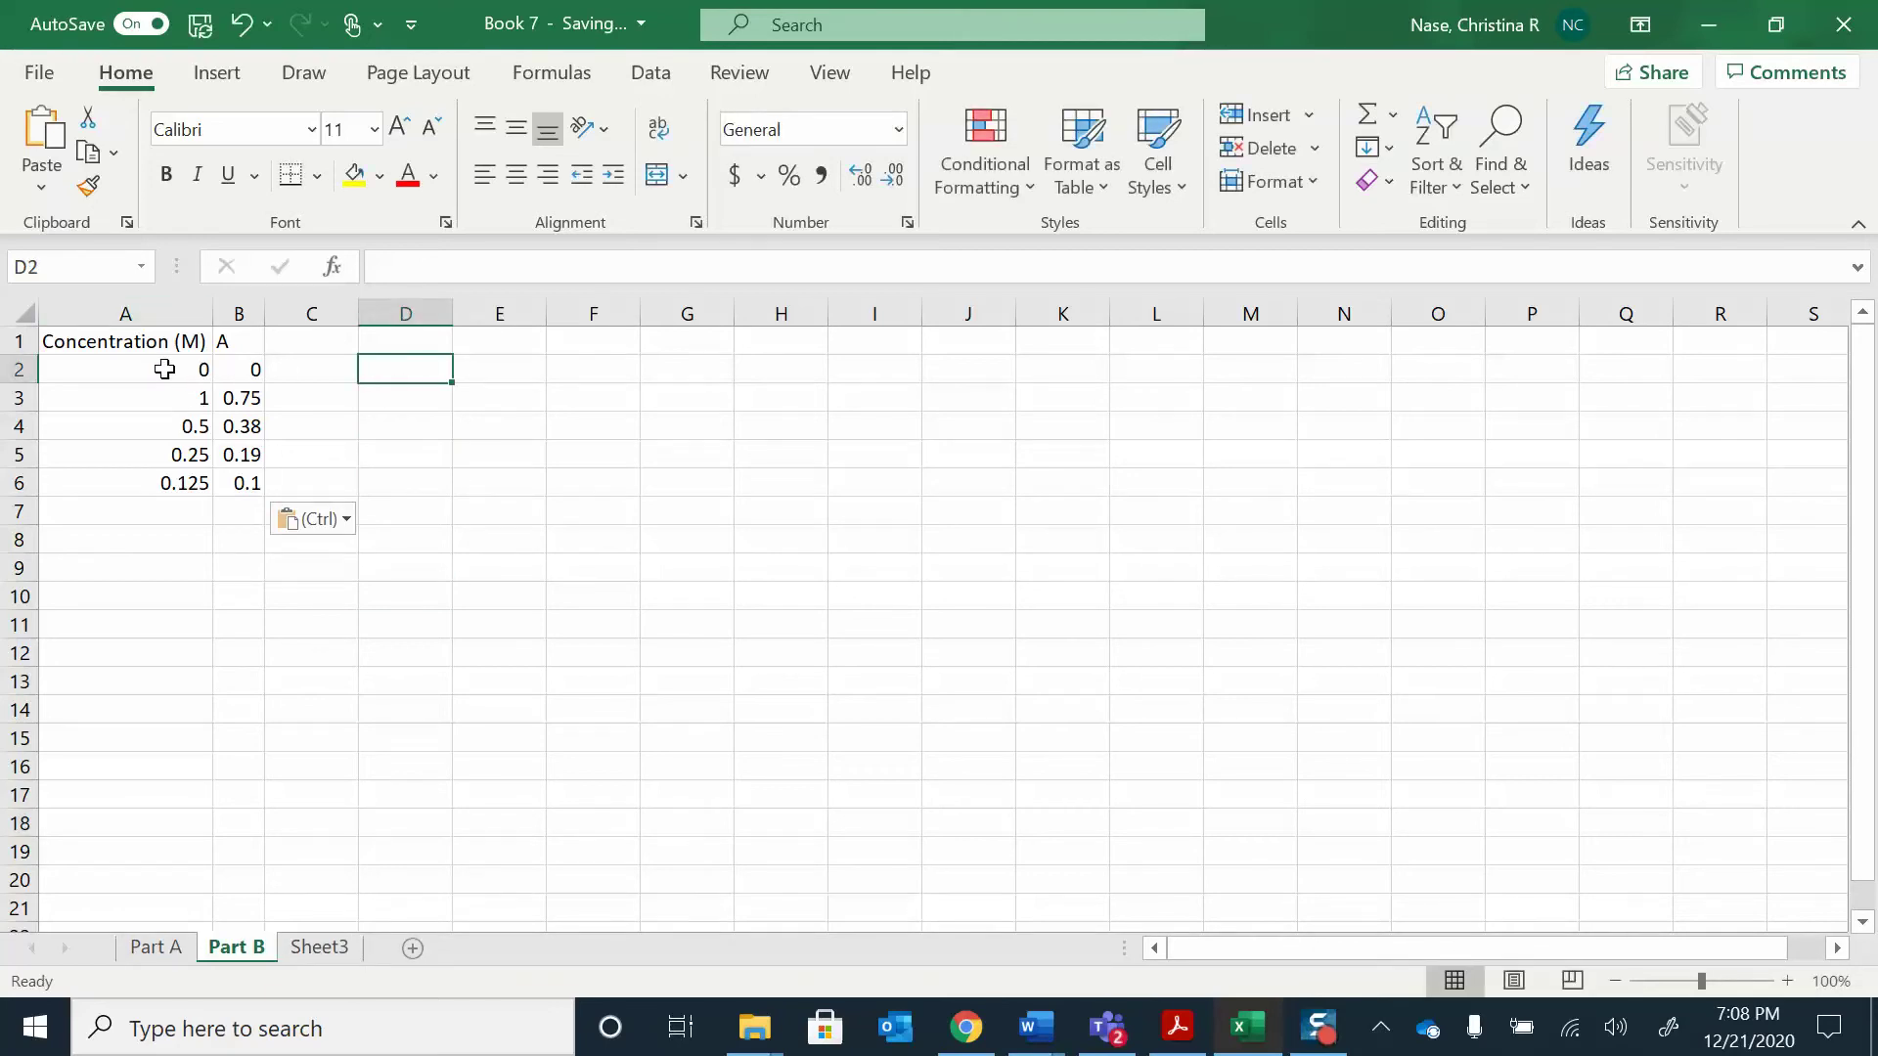
{"action": "left_click_drag", "start_coordinate": [164, 368], "coordinate": [240, 476]}
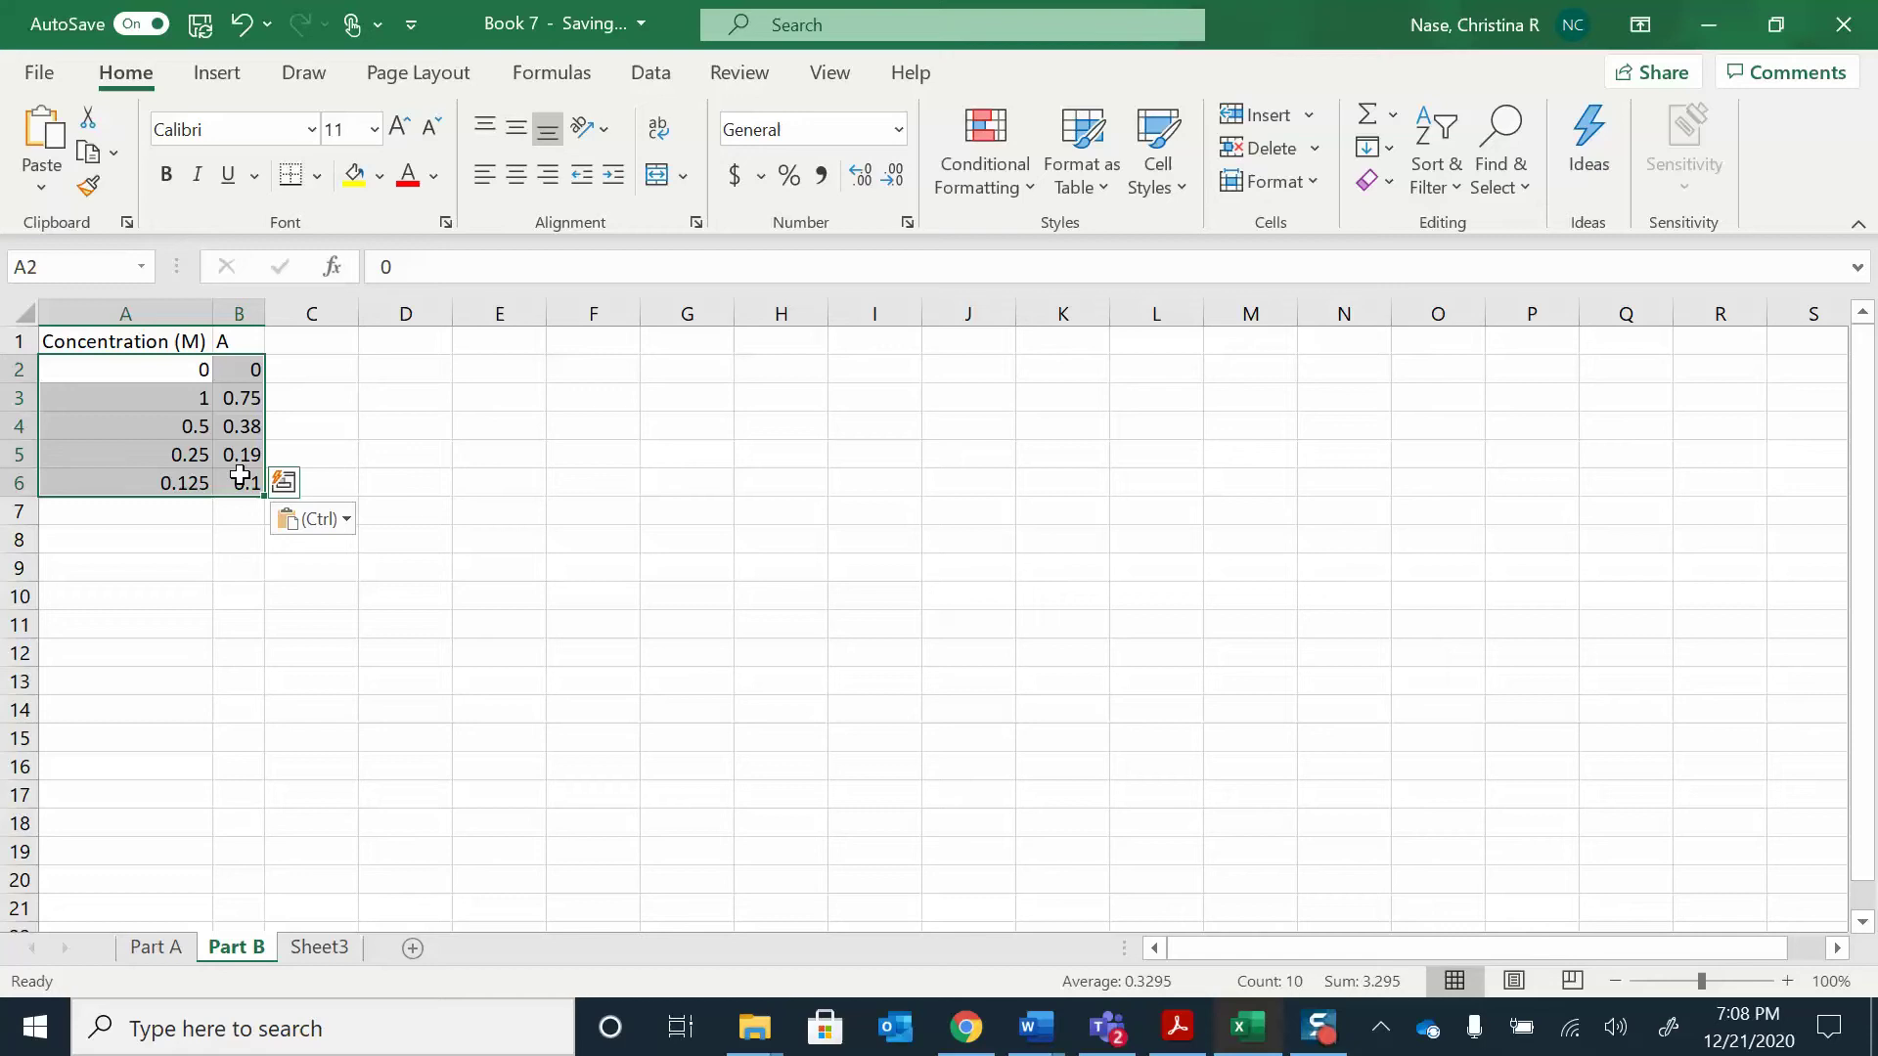
{"action": "left_click", "coordinate": [220, 76]}
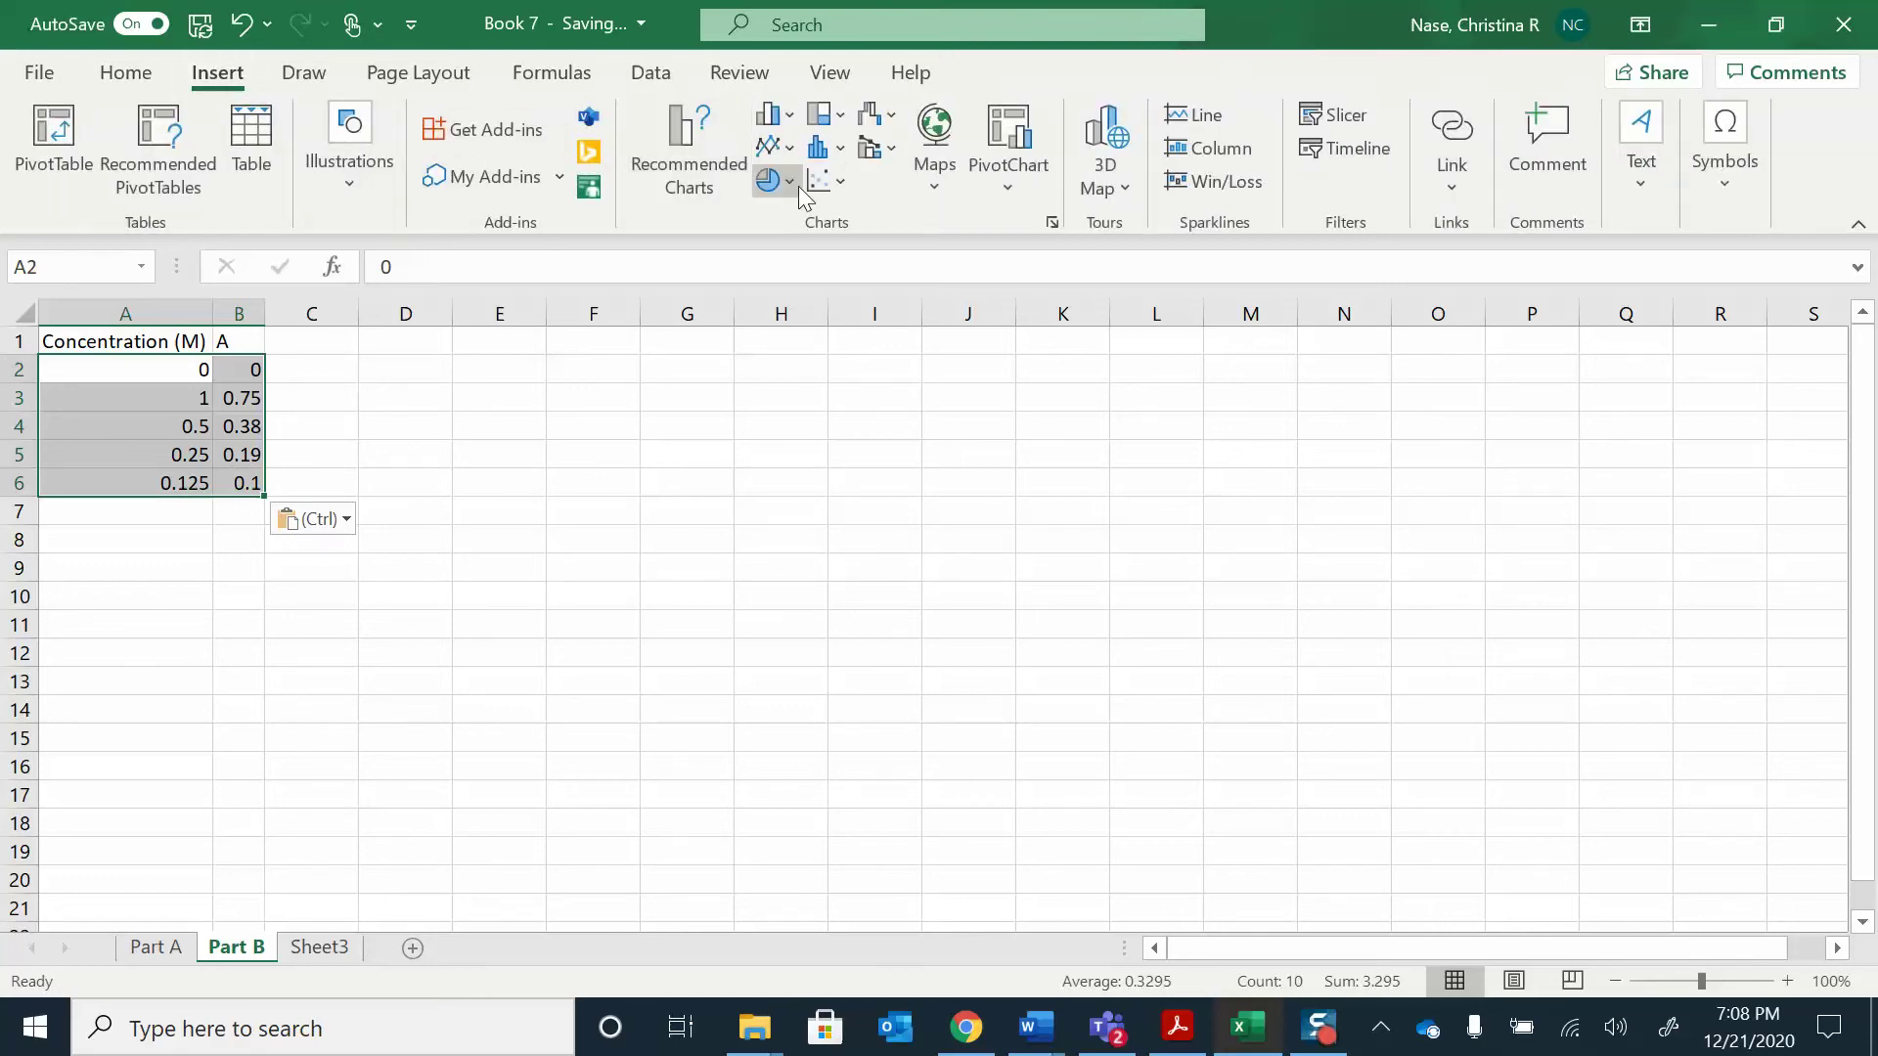
{"action": "left_click", "coordinate": [824, 182]}
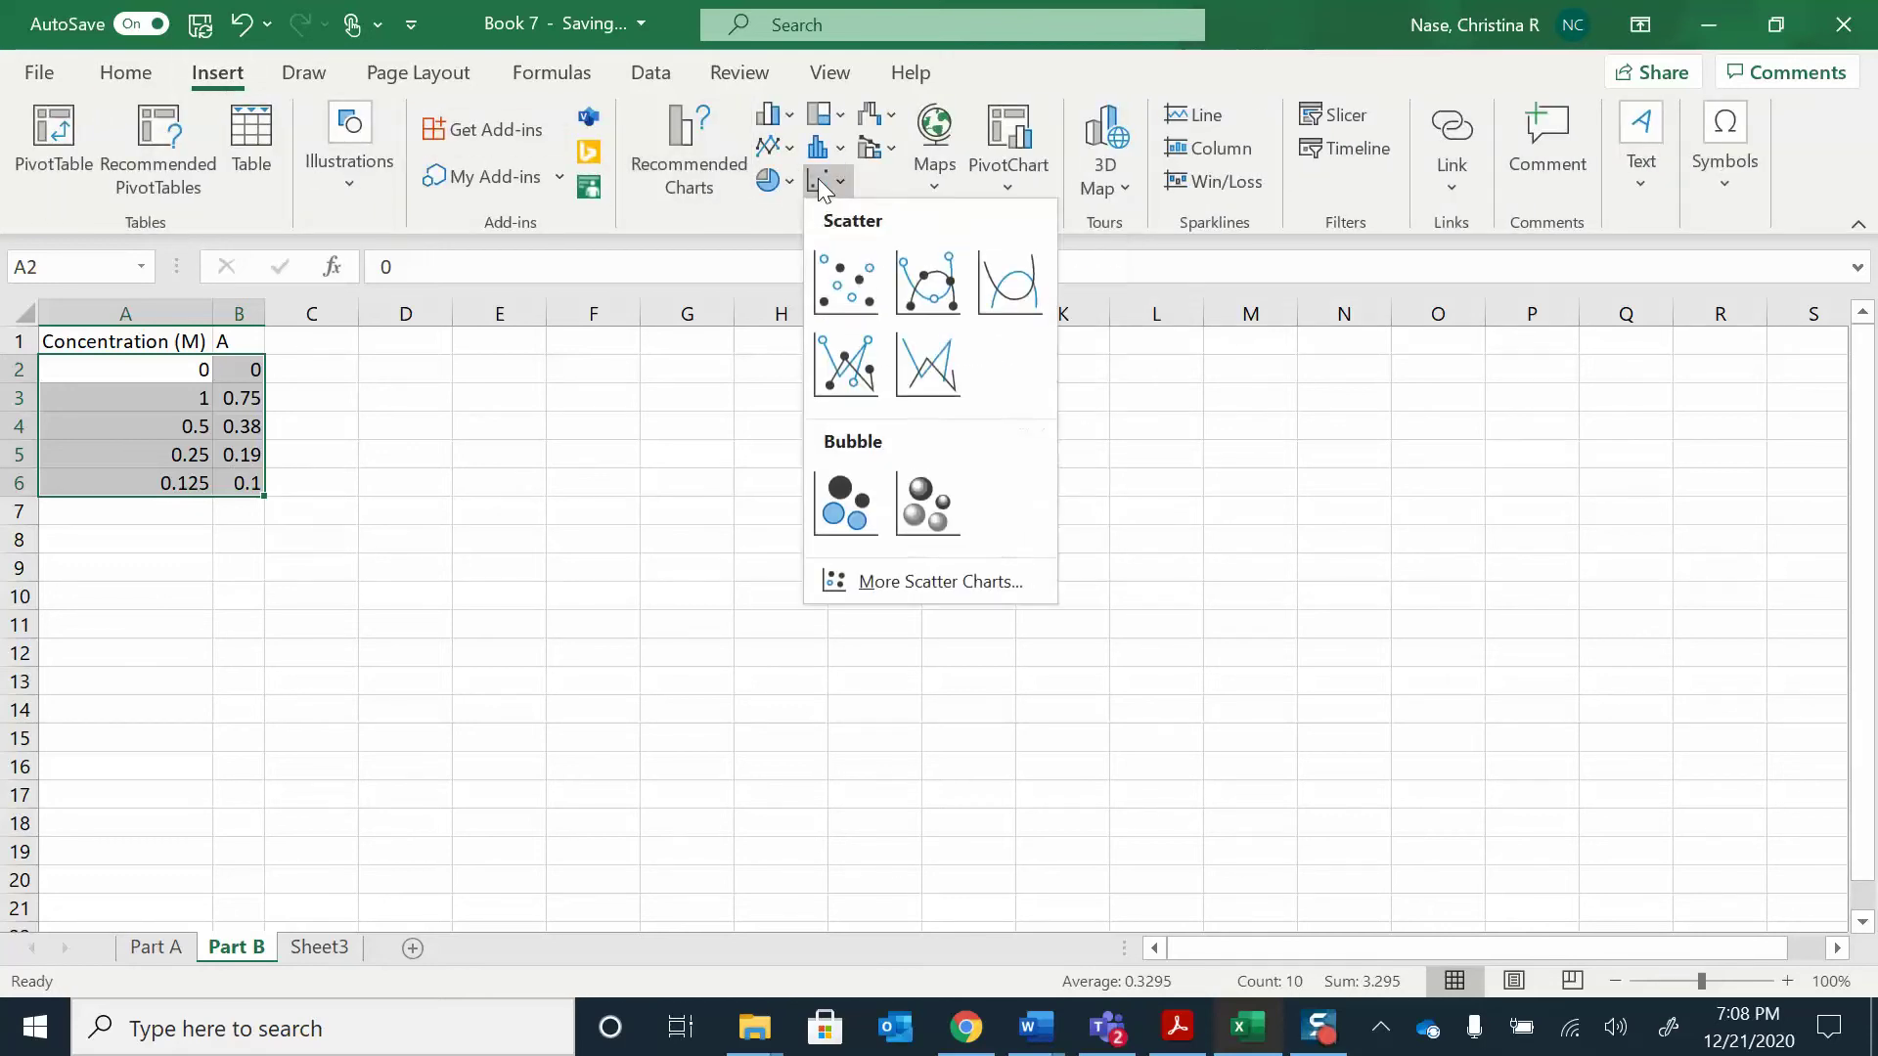
{"action": "left_click", "coordinate": [841, 280]}
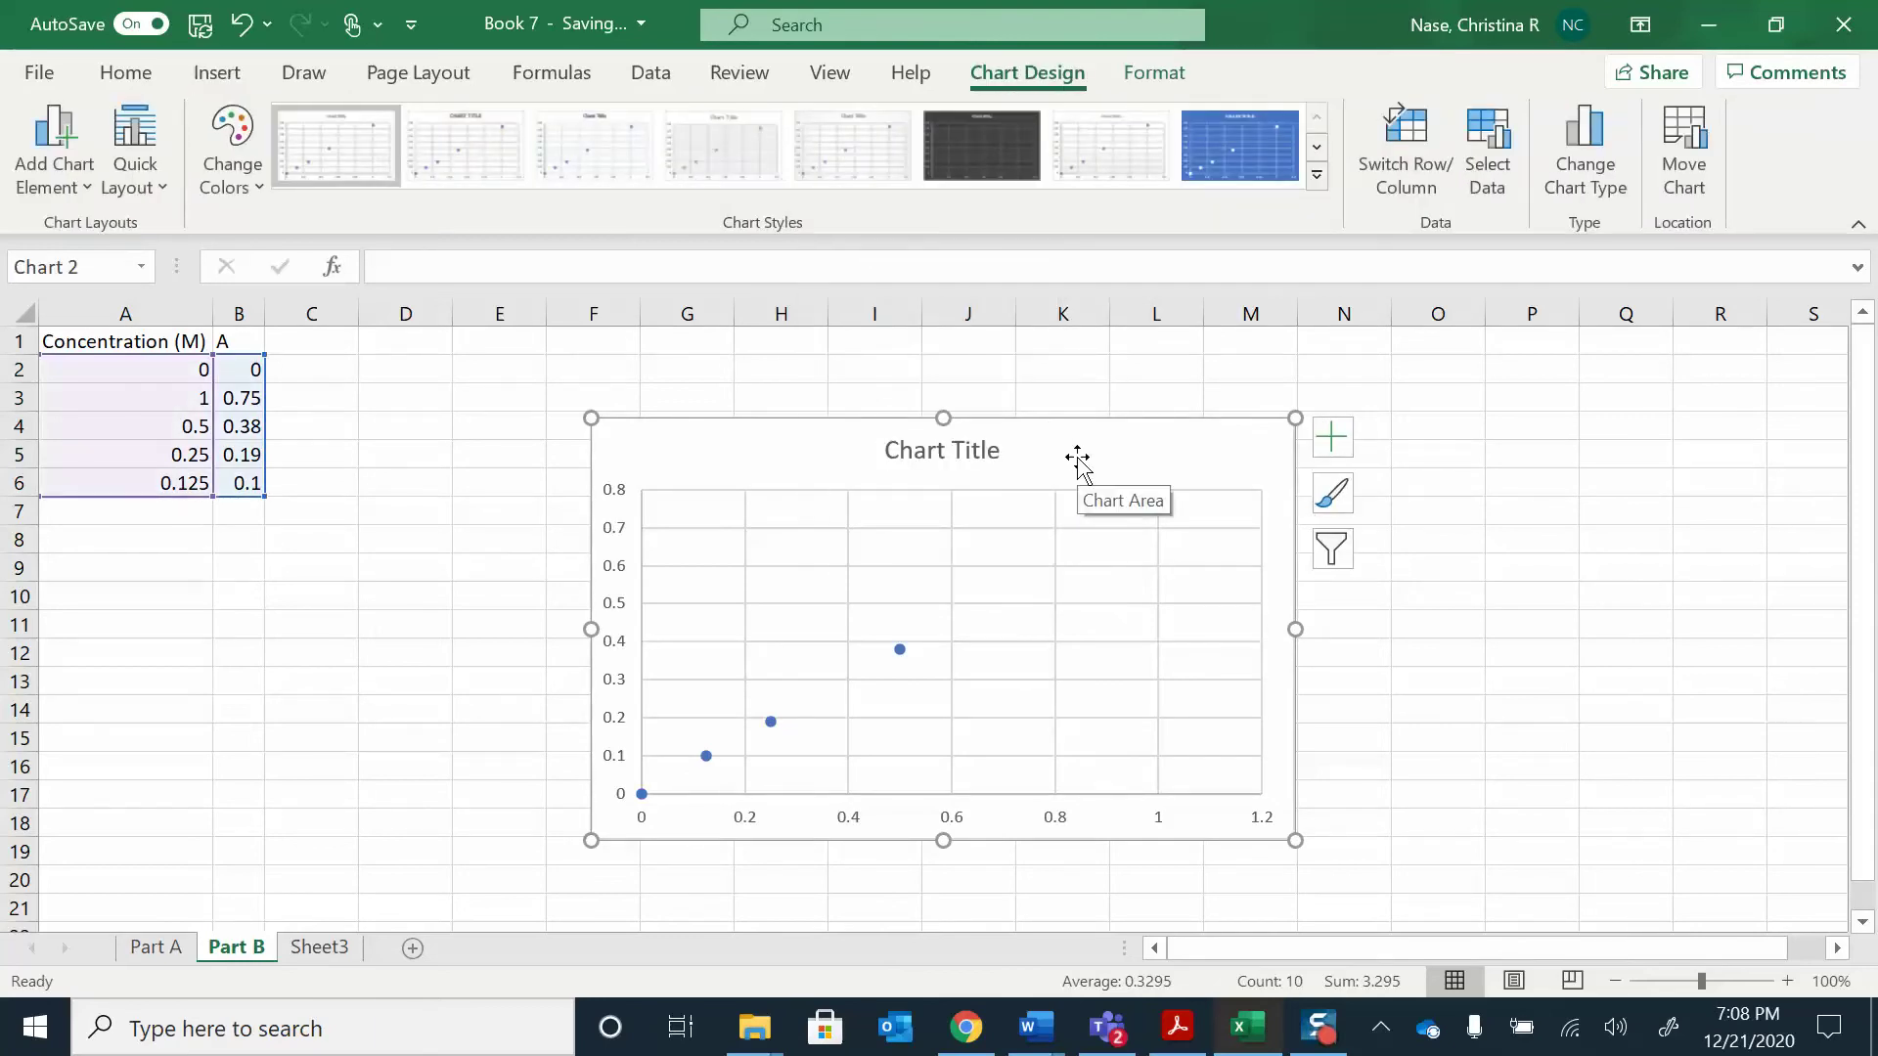
- Nudge the scatter chart slightly upward on the Part B sheet and reselect it
{"action": "left_click_drag", "start_coordinate": [1077, 458], "coordinate": [1077, 431]}
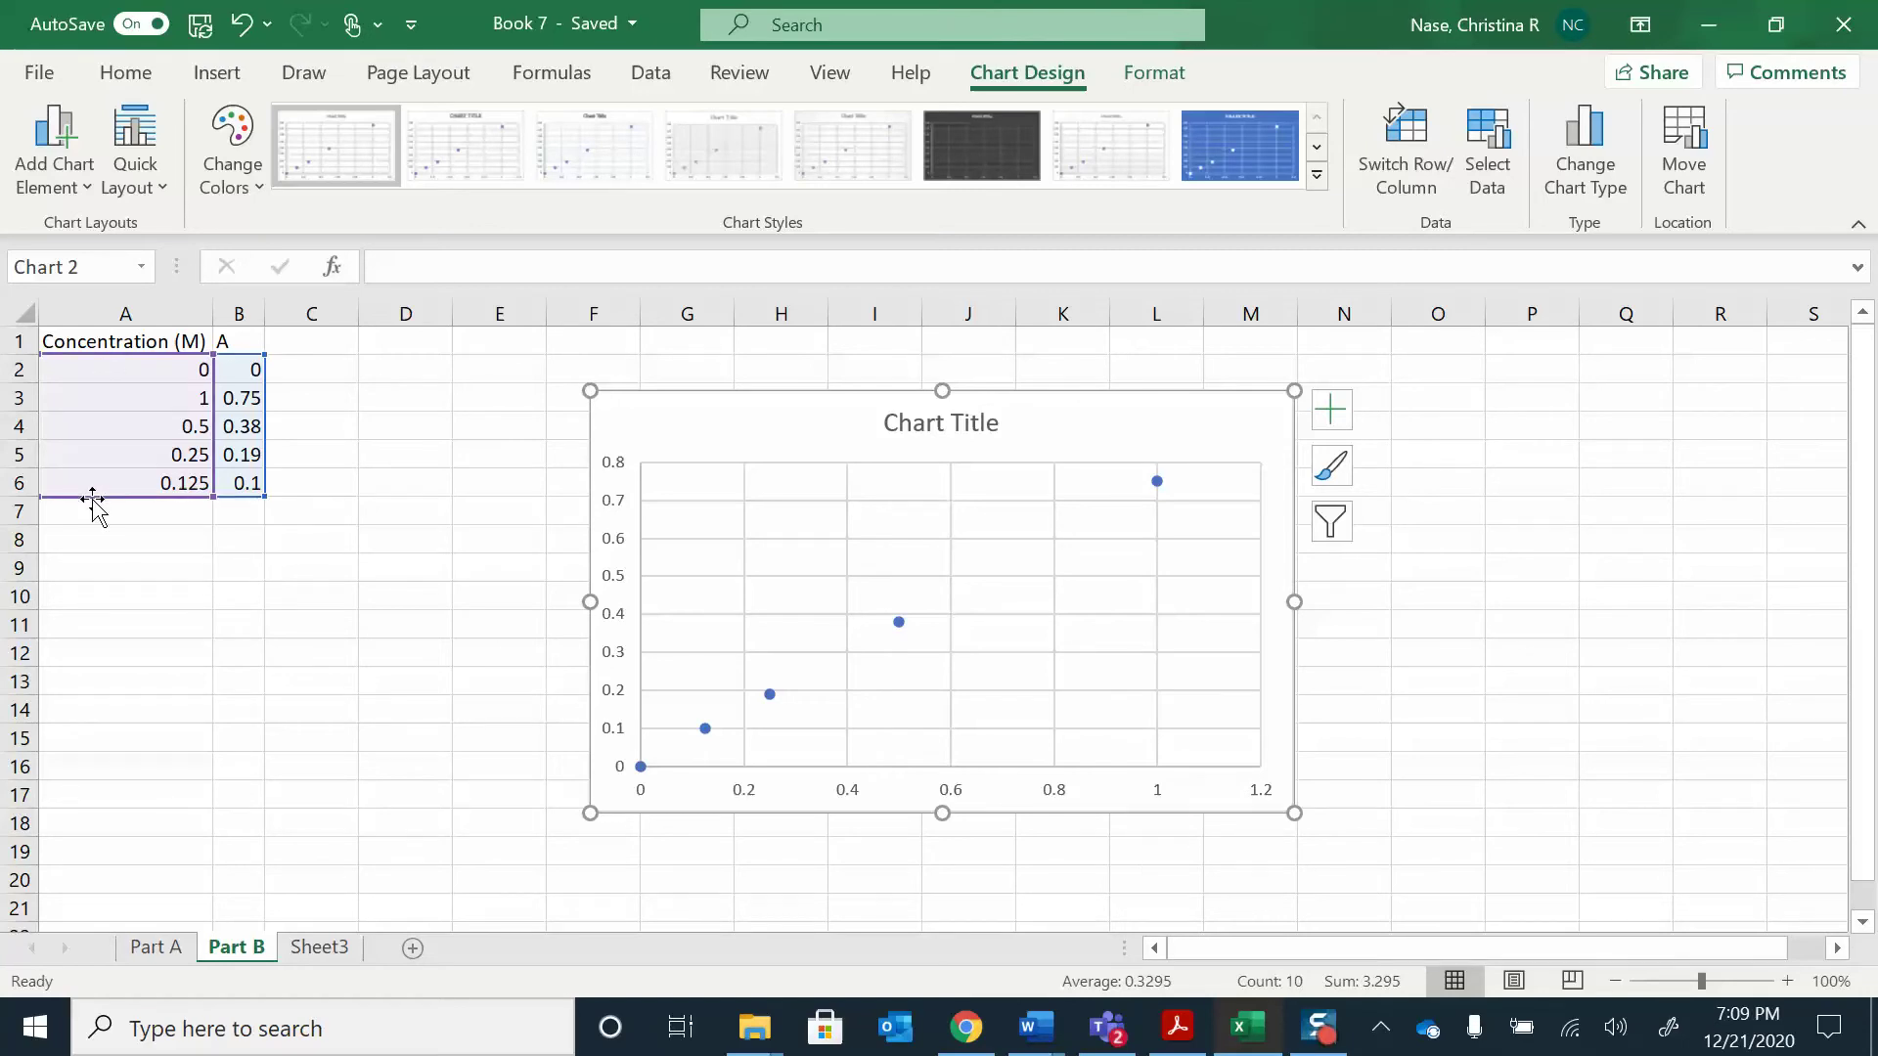
{"action": "left_click", "coordinate": [105, 537]}
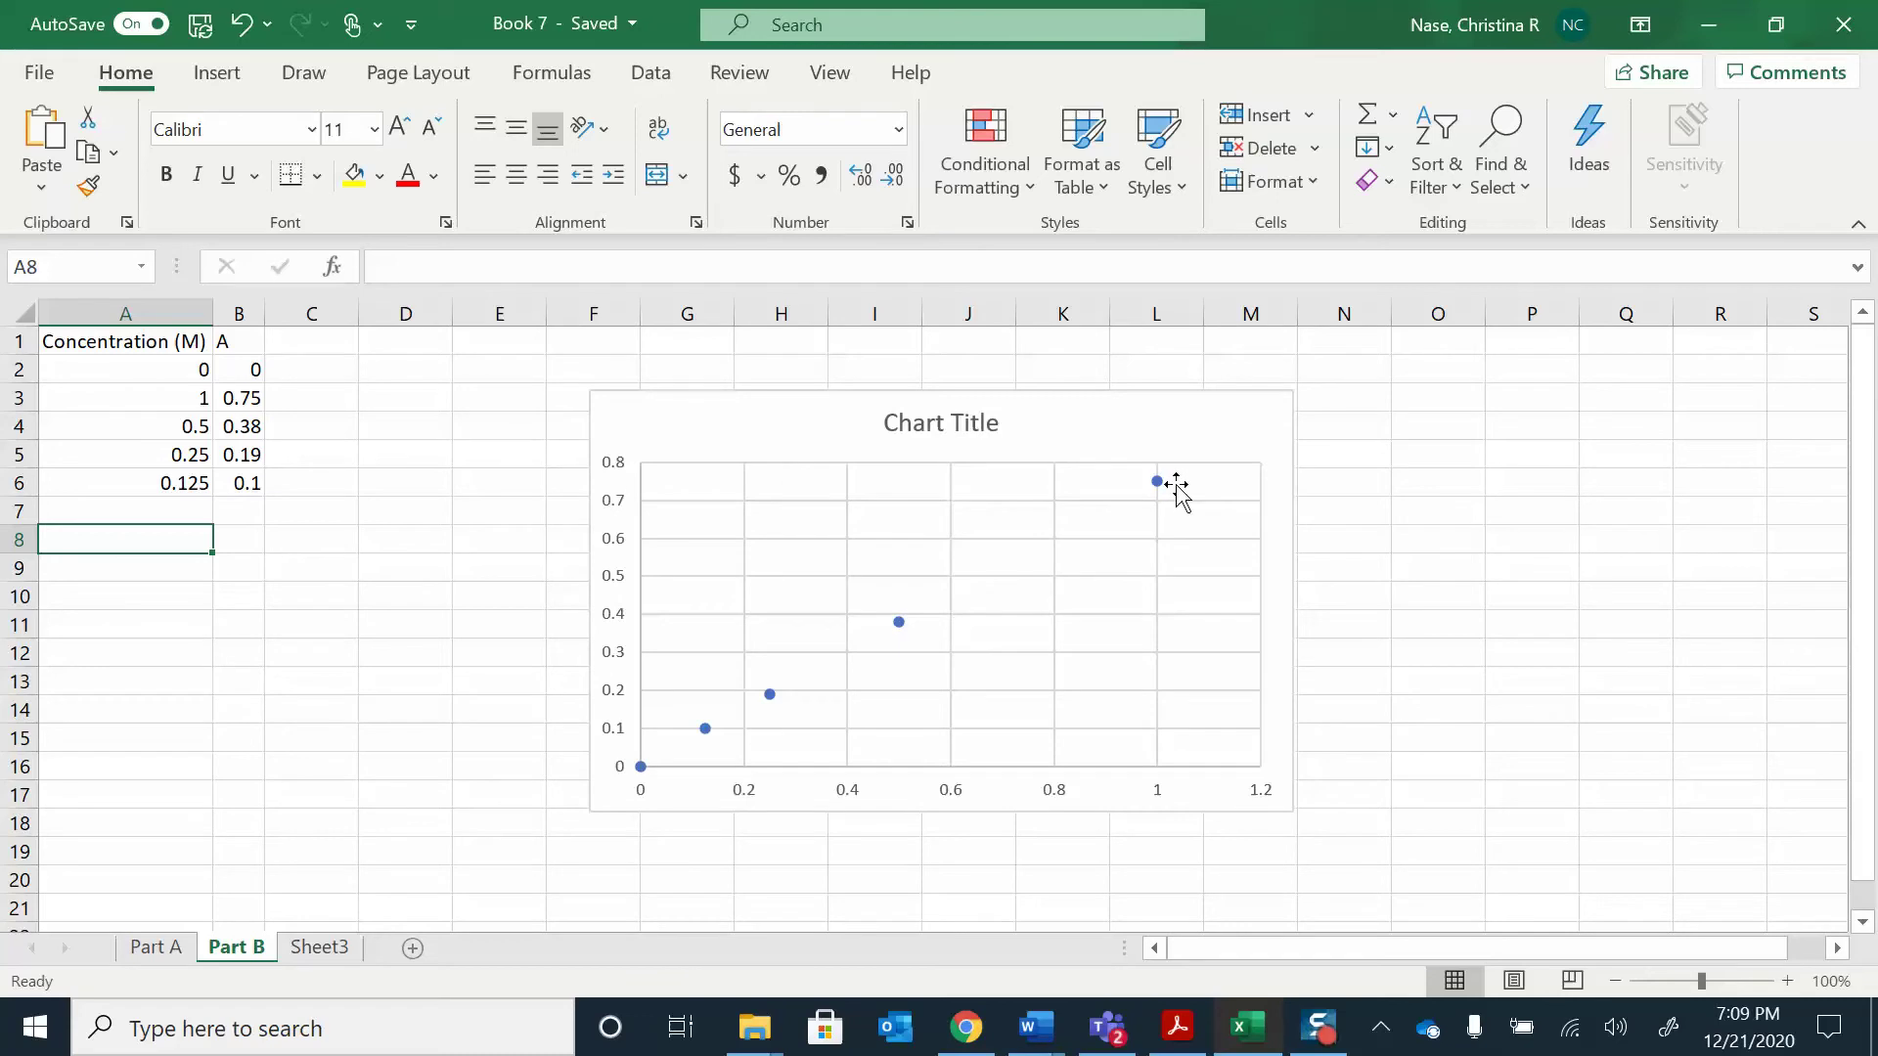
{"action": "left_click", "coordinate": [1231, 439]}
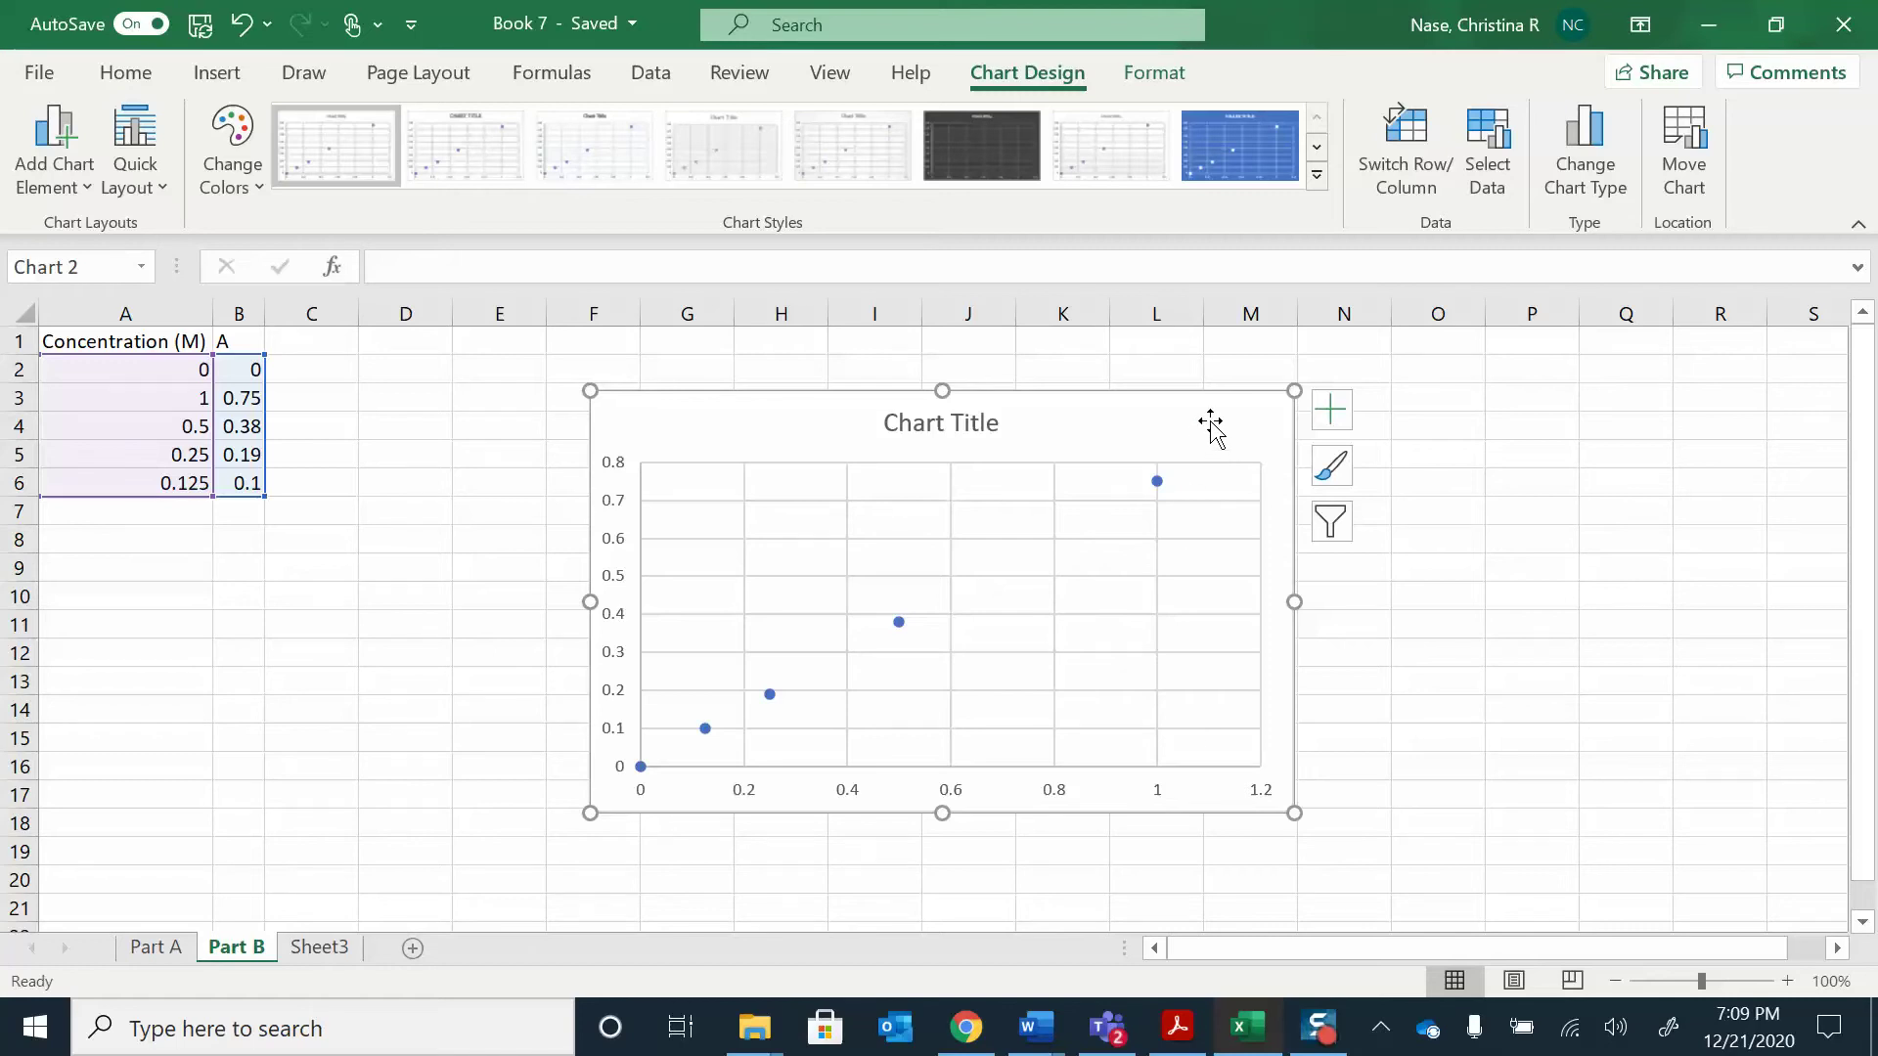
- Turn on Axis Titles for the scatter chart, adding both placeholder titles
{"action": "left_click", "coordinate": [1339, 419]}
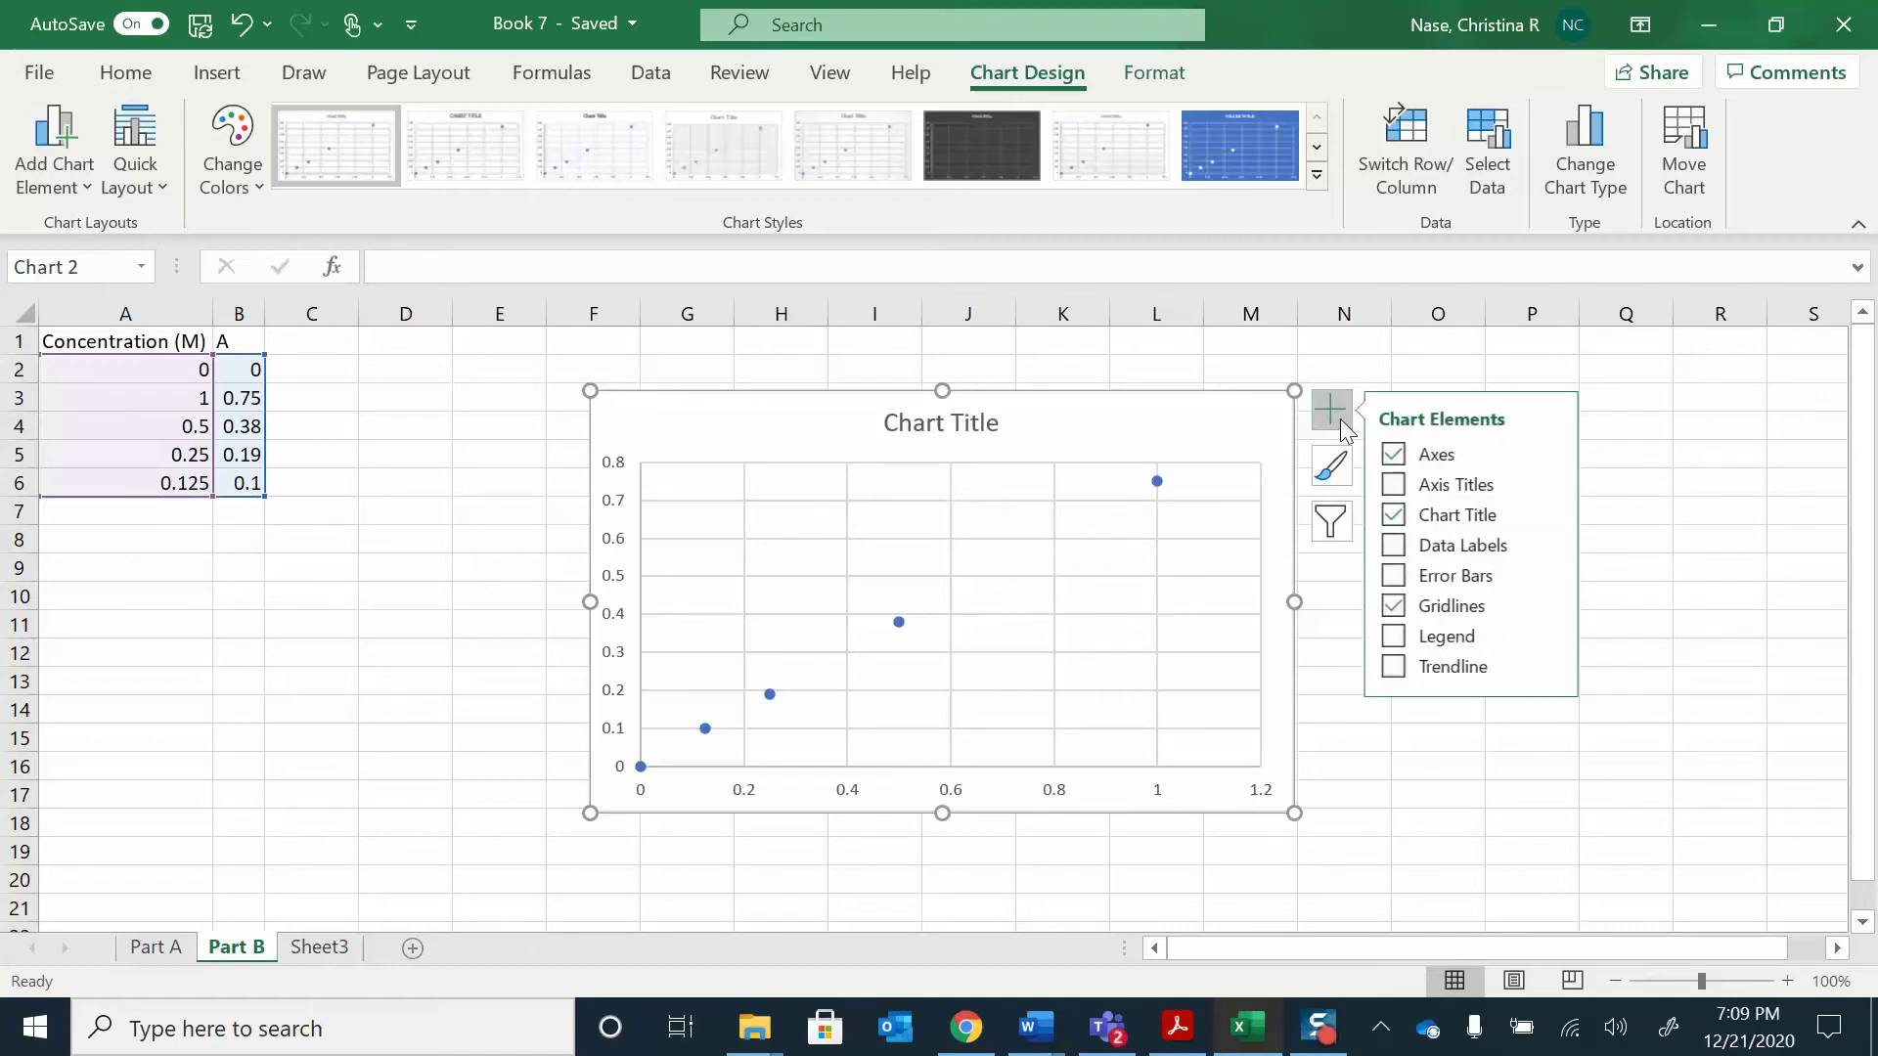
{"action": "left_click", "coordinate": [1428, 479]}
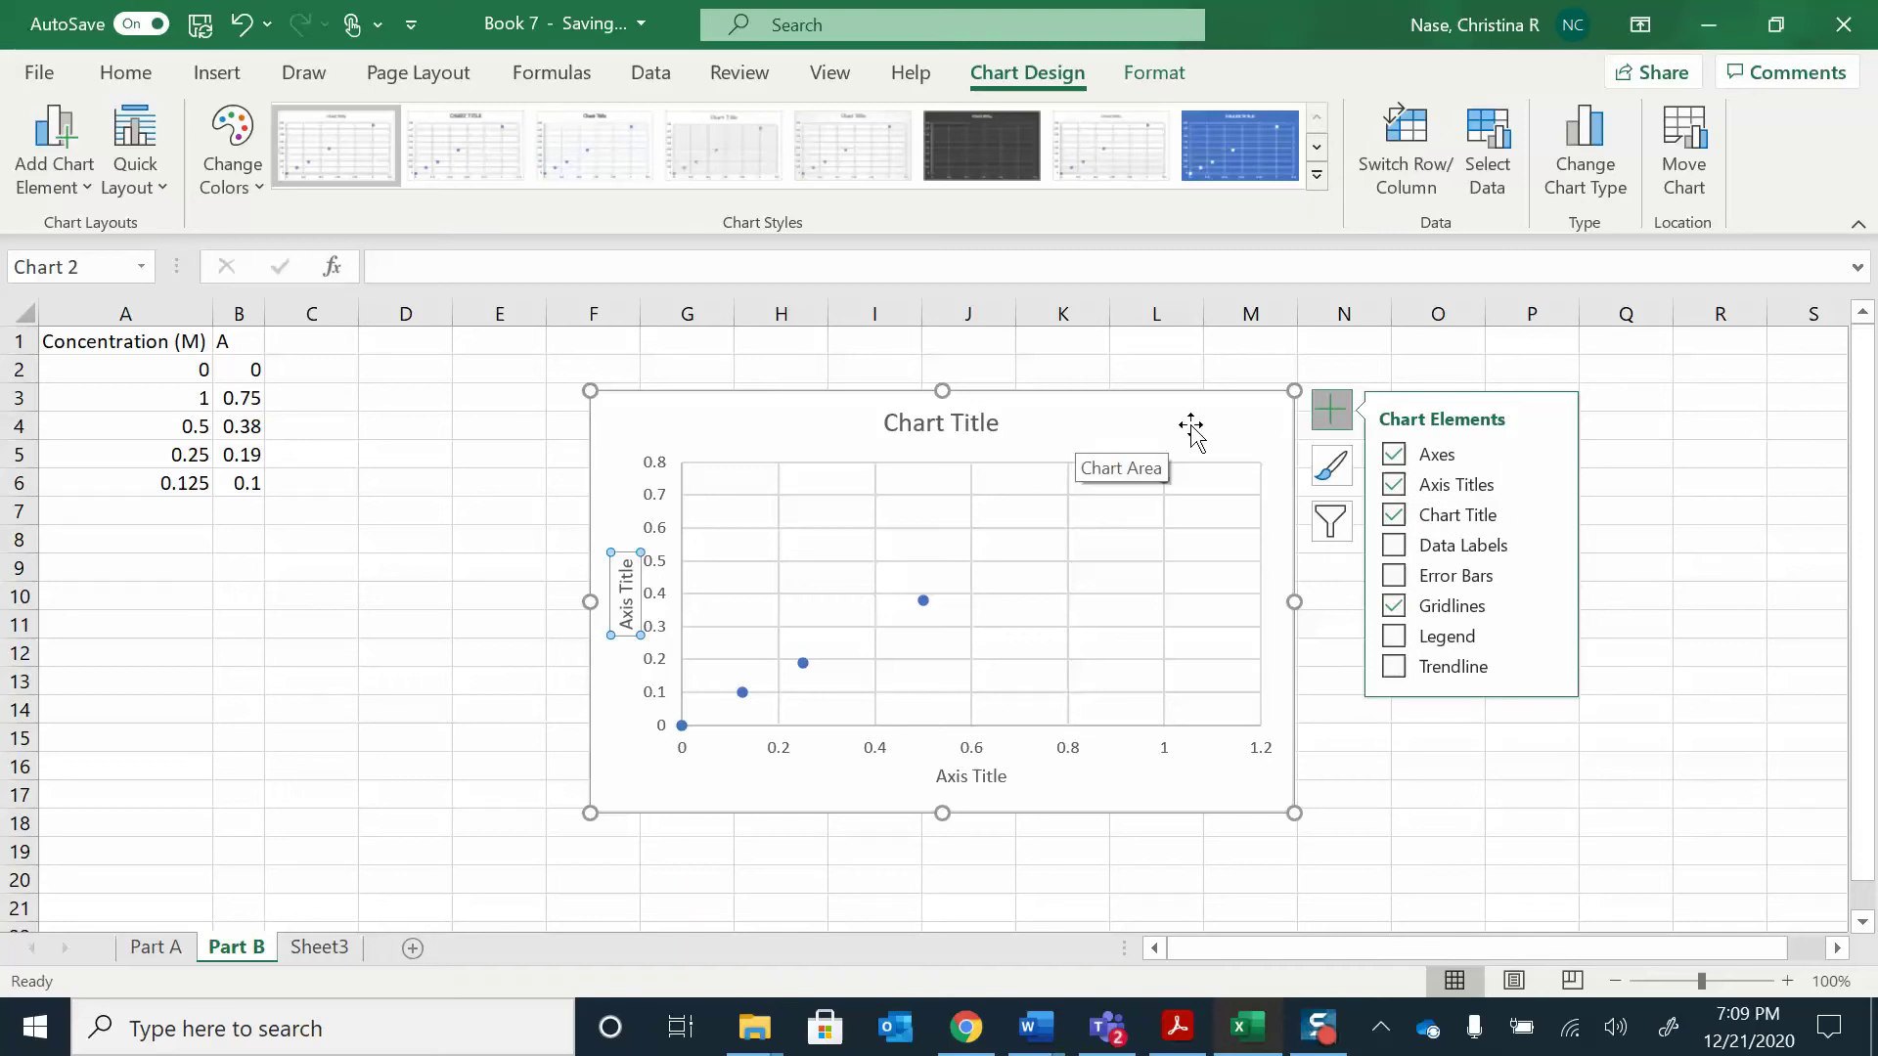
{"action": "left_click", "coordinate": [1121, 440]}
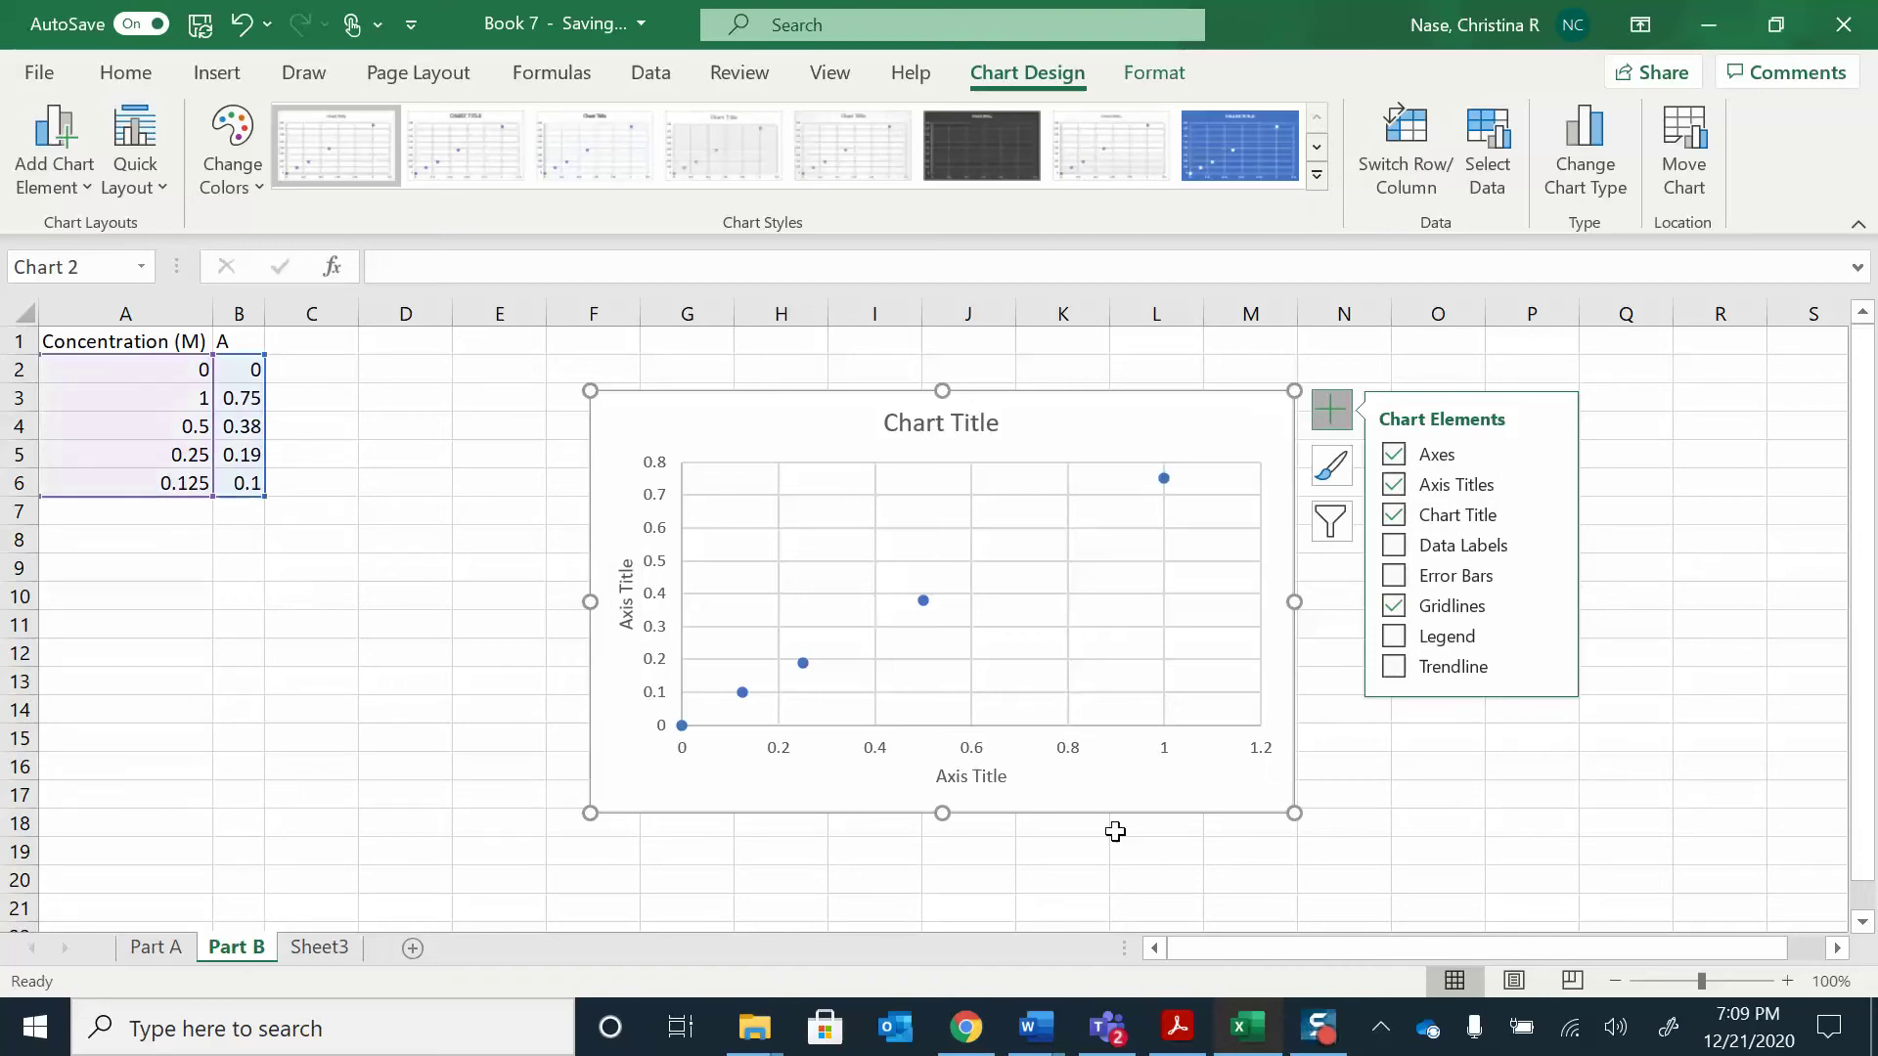
{"action": "left_click", "coordinate": [942, 429]}
- Change the vertical axis title to 'Absorbance, A'
{"action": "left_click", "coordinate": [634, 592]}
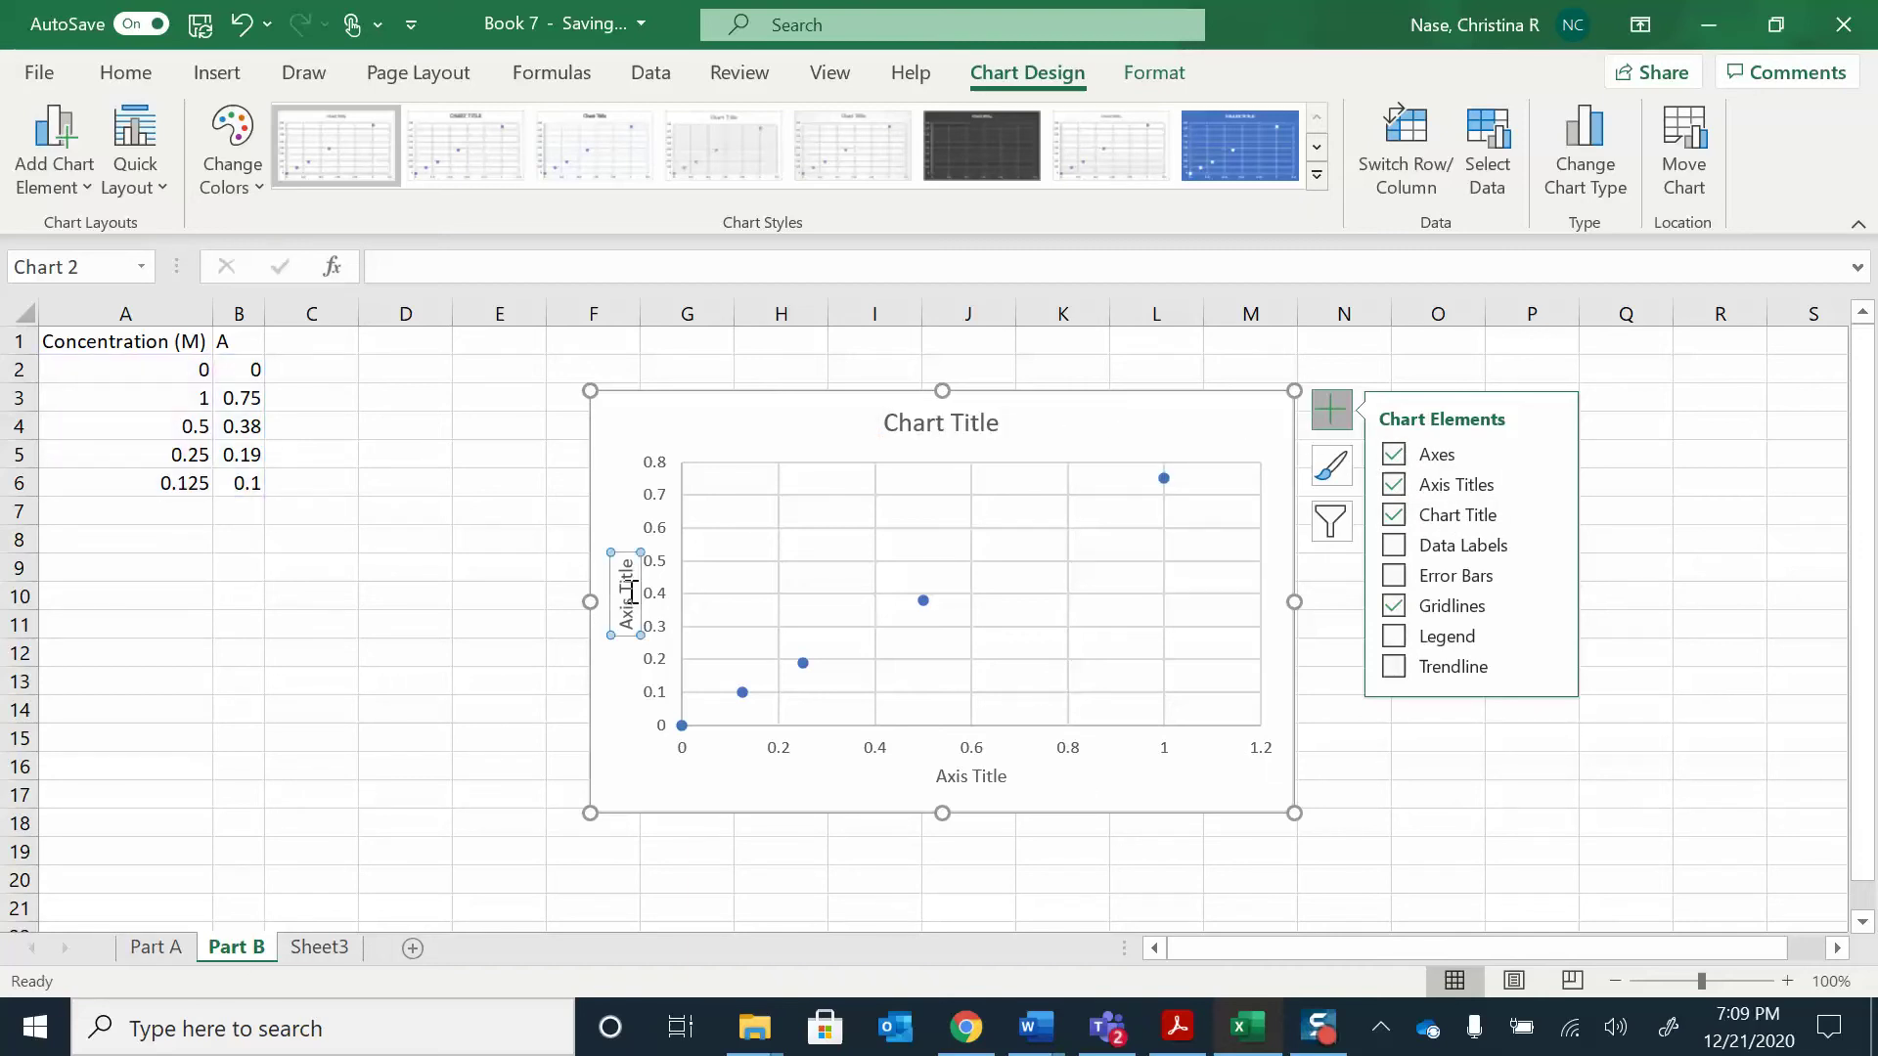
{"action": "double_click", "coordinate": [627, 592]}
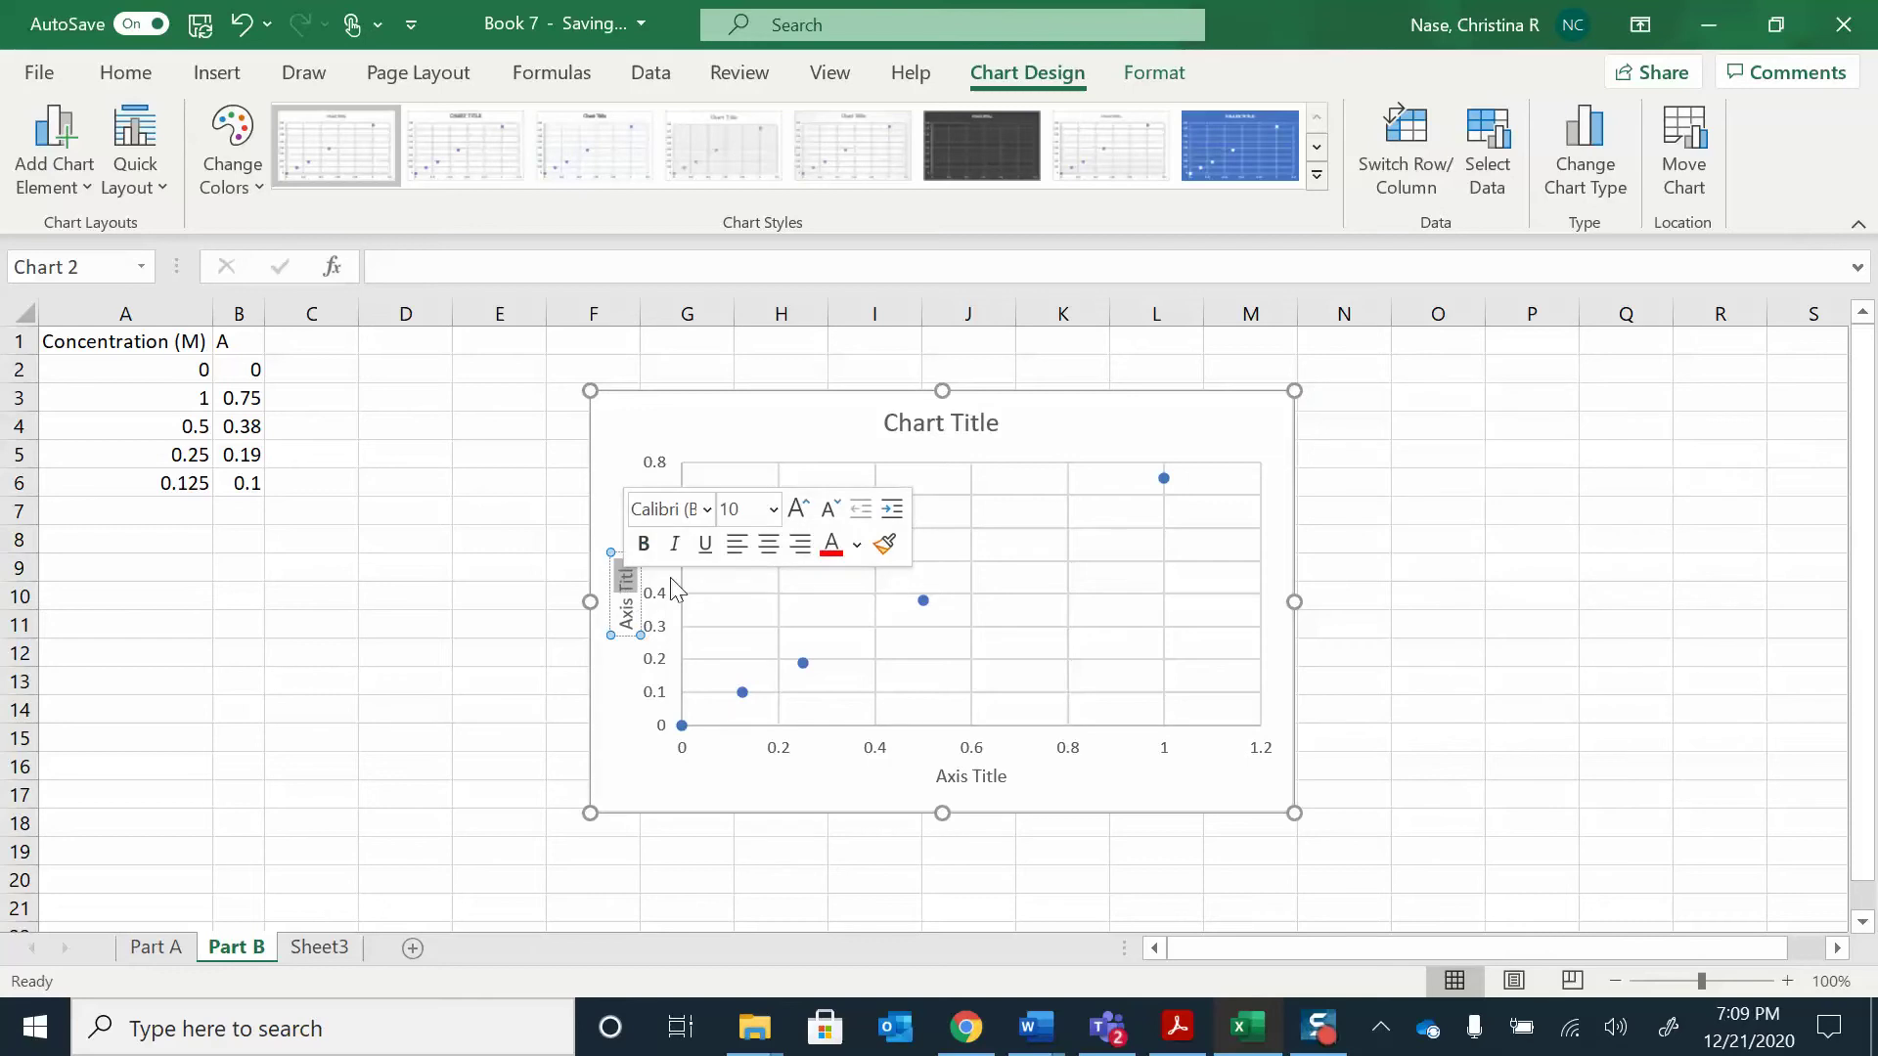
{"action": "key", "text": "BackSpace"}
{"action": "key", "text": "BackSpace"}
{"action": "key", "text": "BackSpace"}
{"action": "key", "text": "BackSpace"}
{"action": "key", "text": "BackSpace"}
{"action": "key", "text": "BackSpace"}
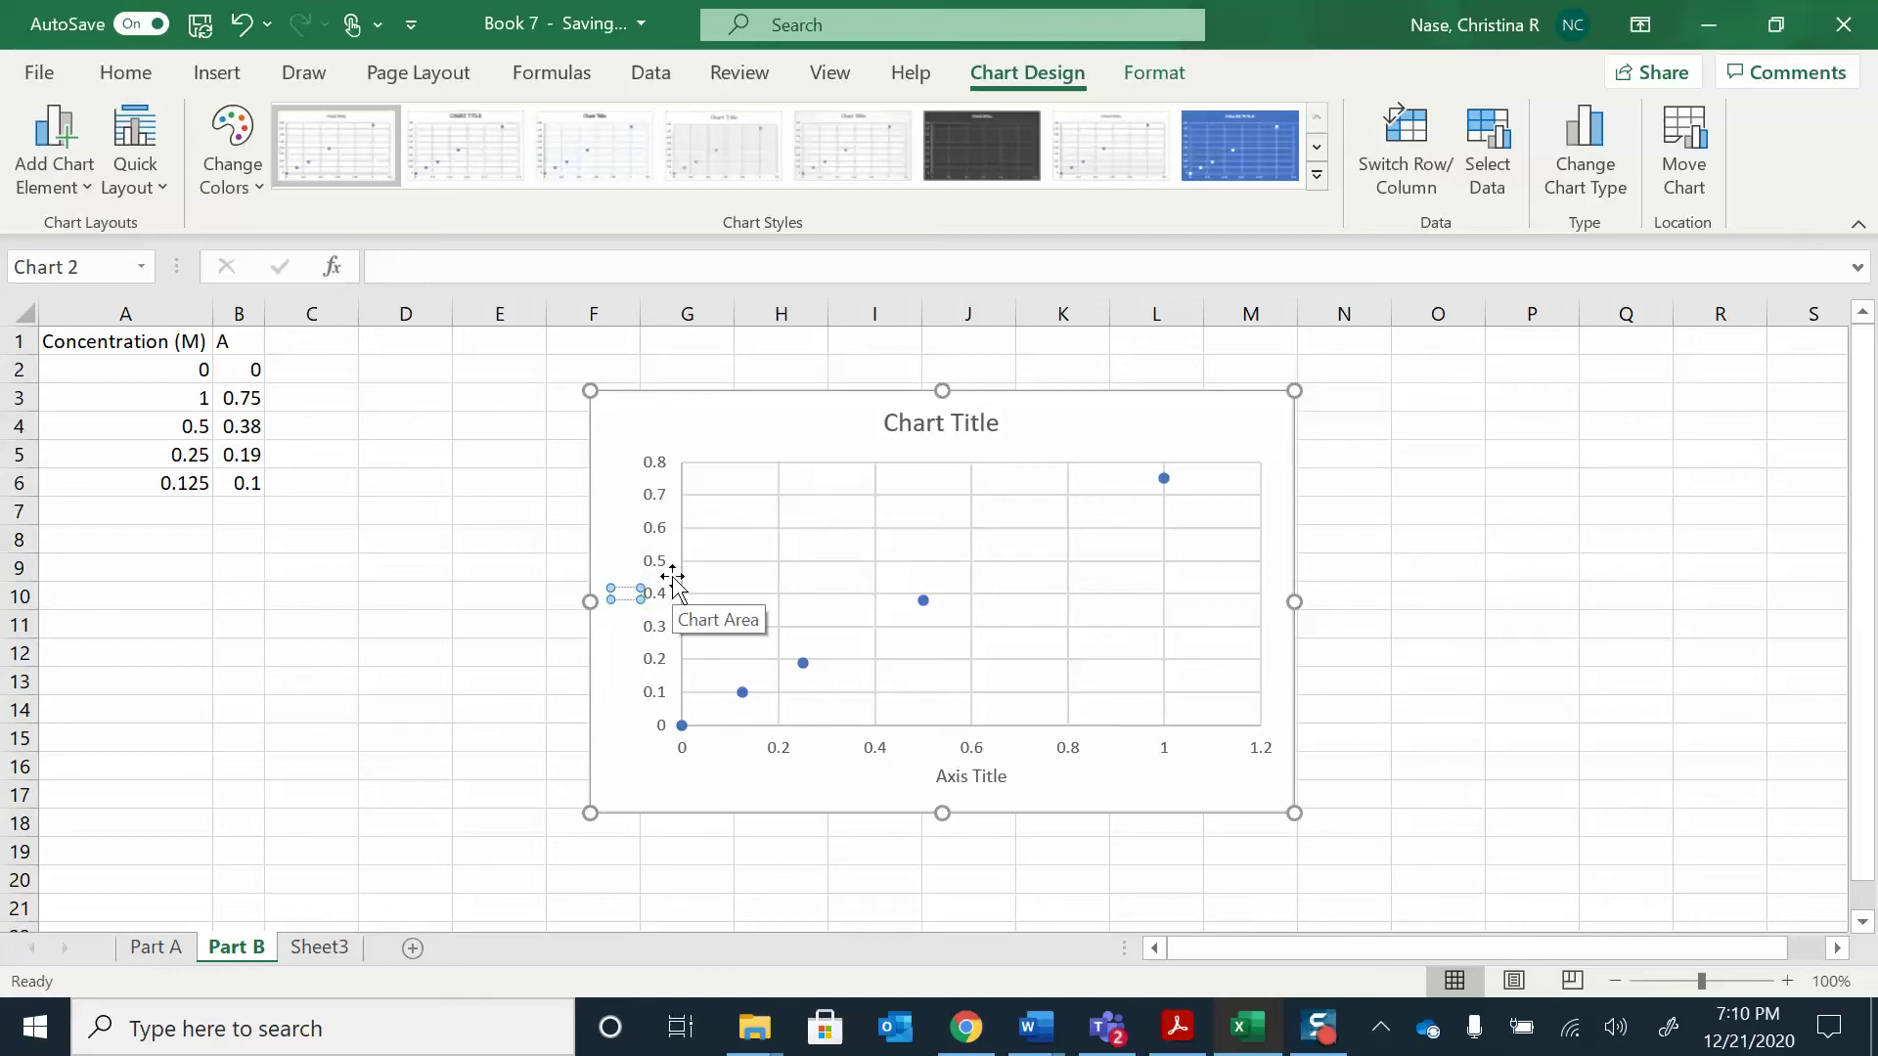
{"action": "type", "text": "Absorbance"}
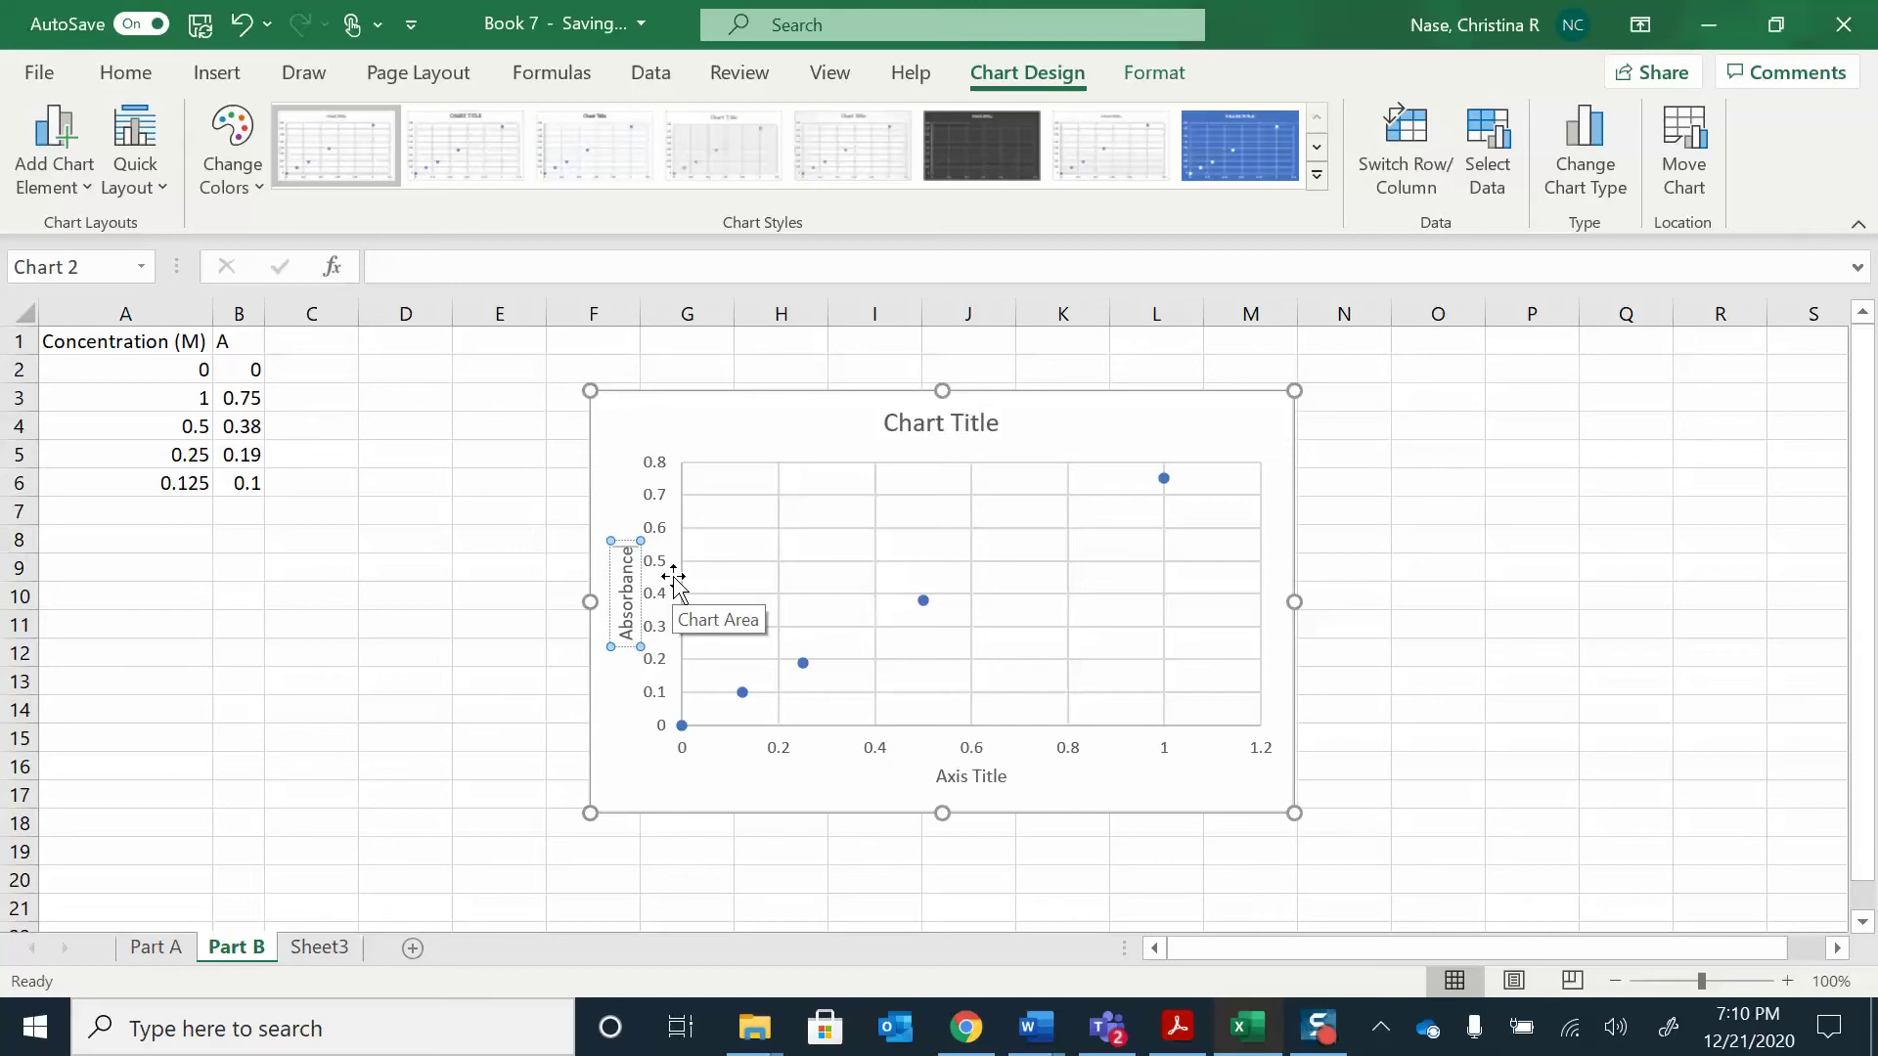
{"action": "type", "text": ", A"}
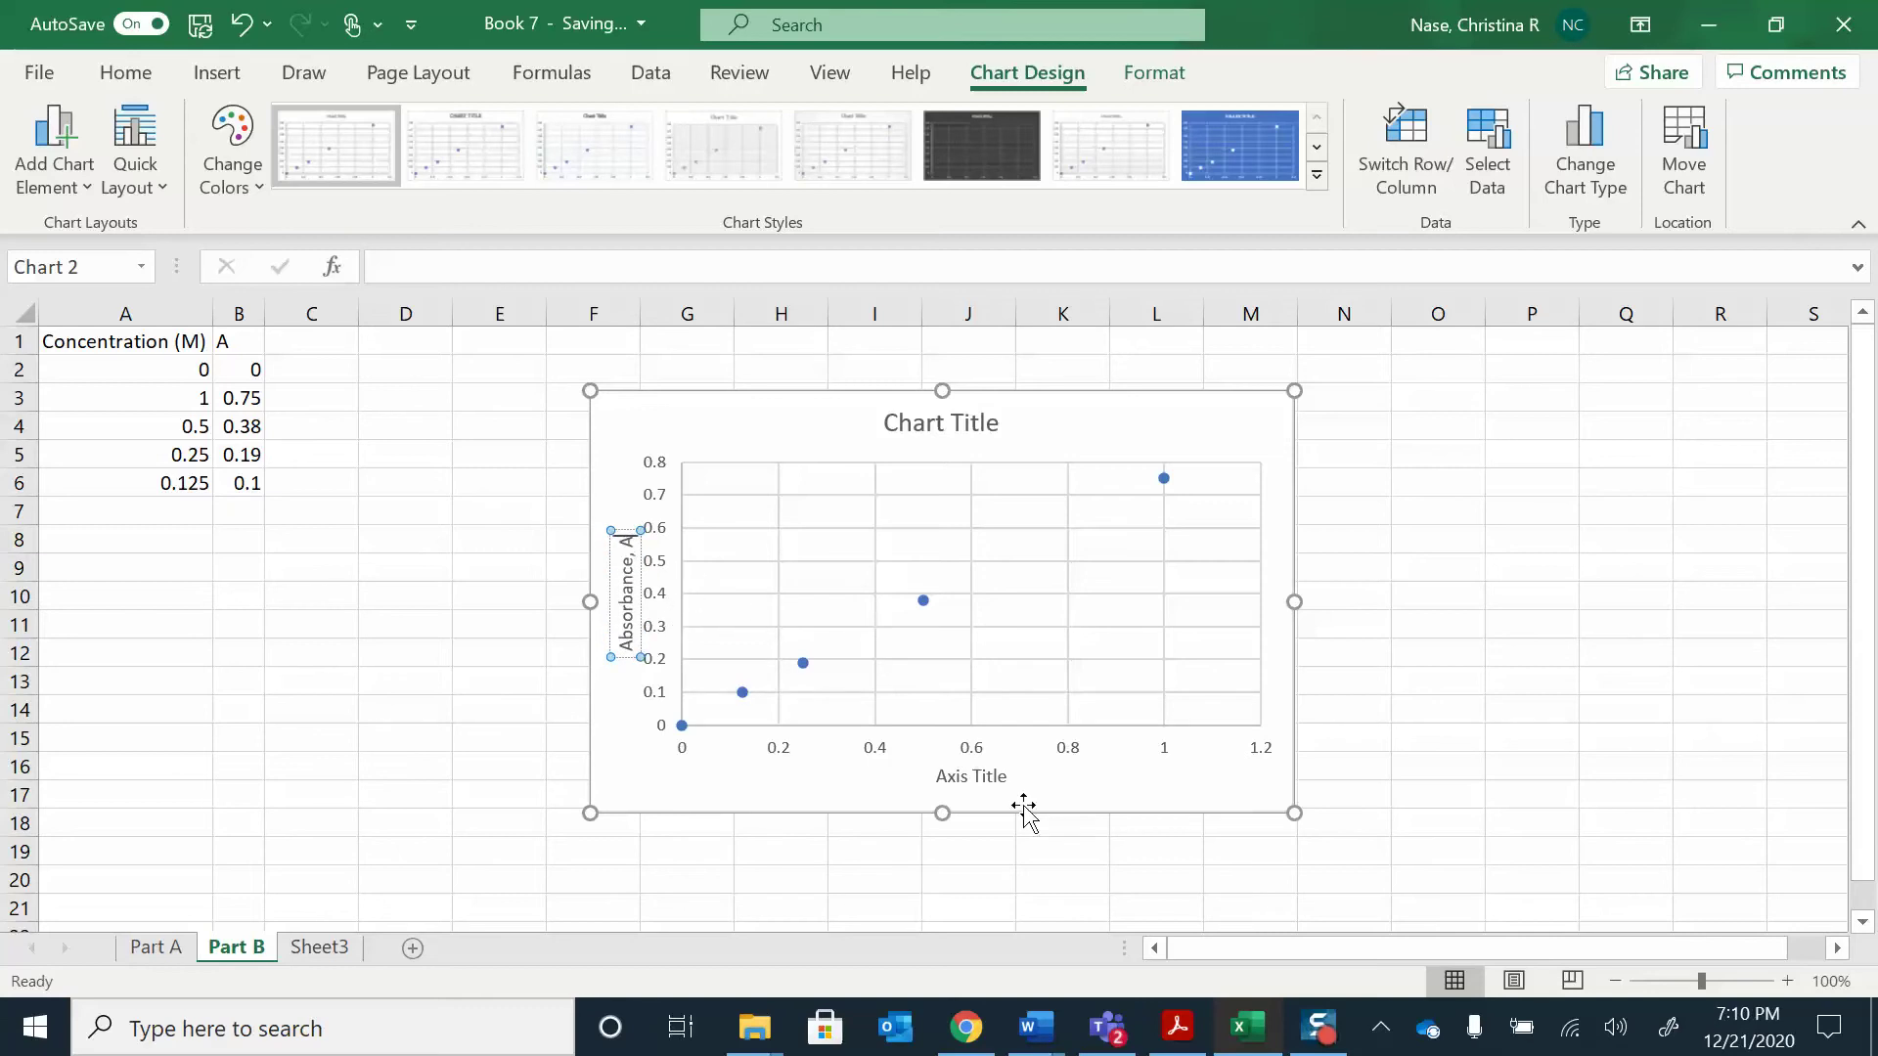
- Change the horizontal axis title to 'Concentration, M'
{"action": "left_click", "coordinate": [994, 776]}
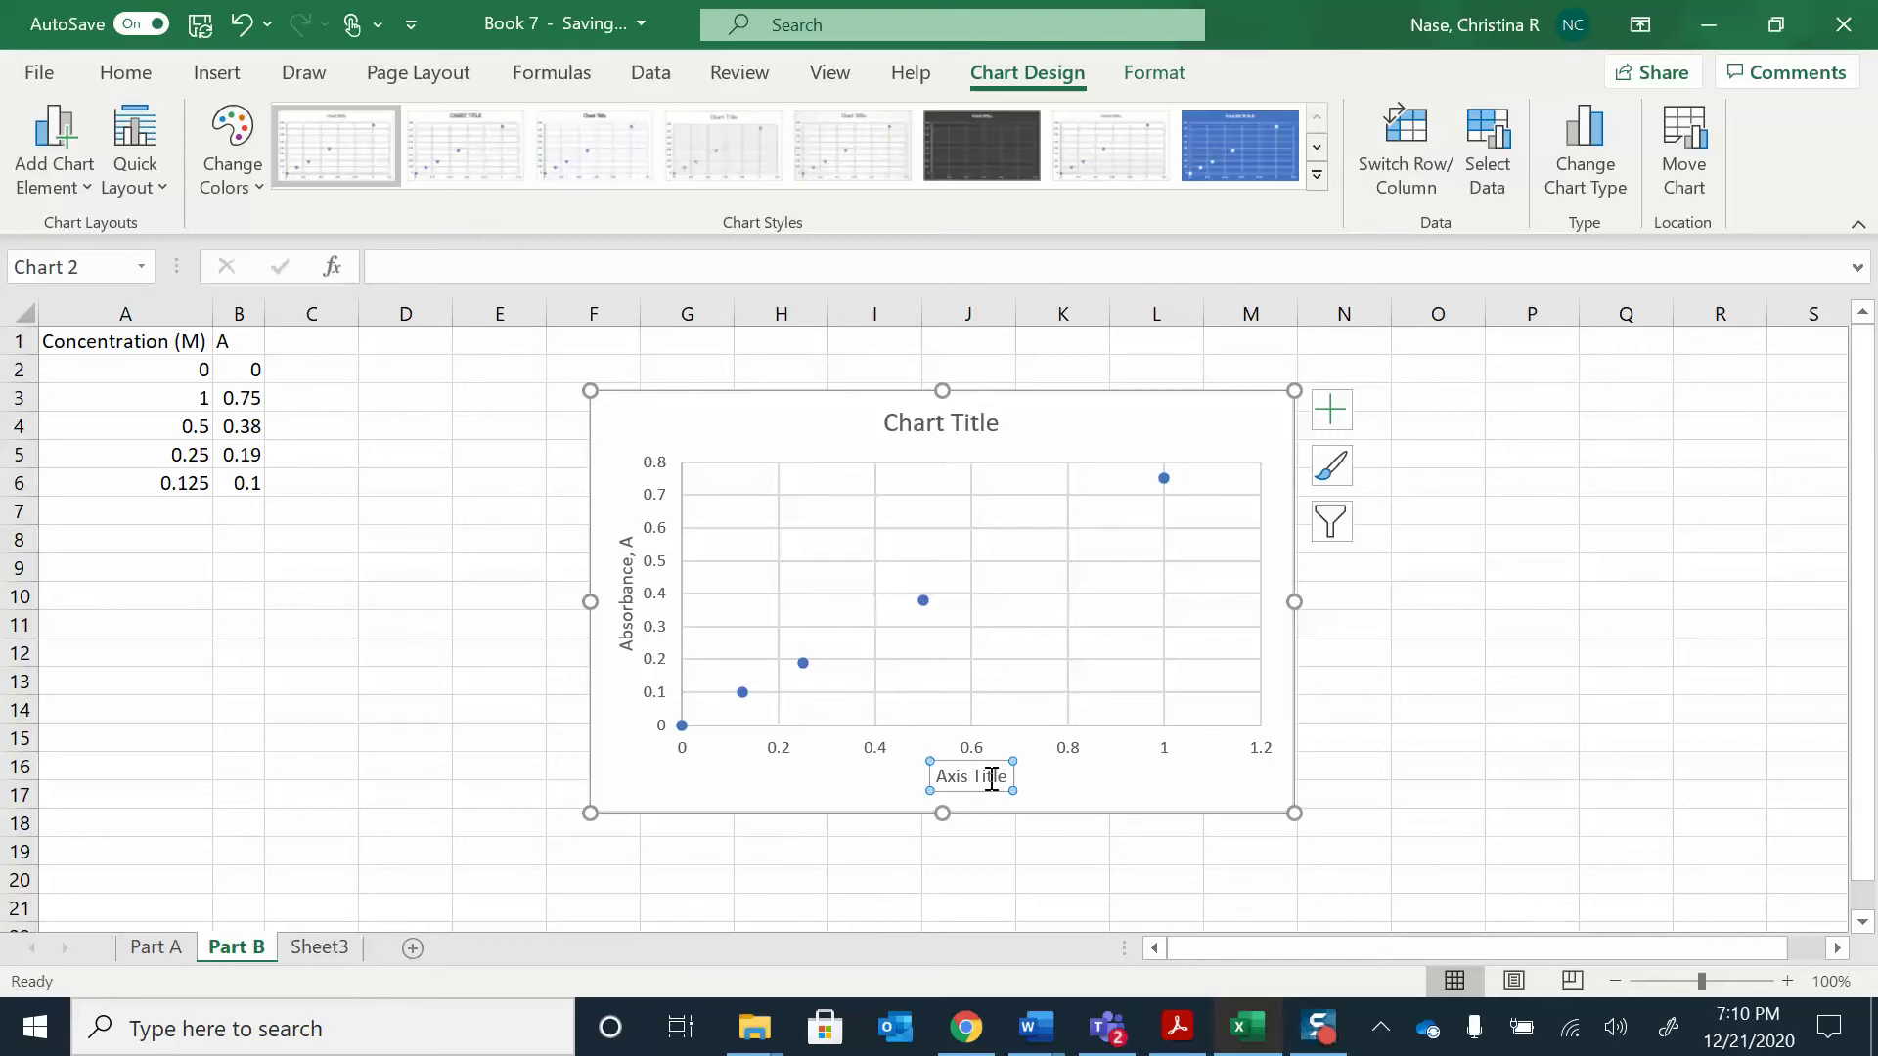
{"action": "triple_click", "coordinate": [991, 779]}
{"action": "type", "text": "A"}
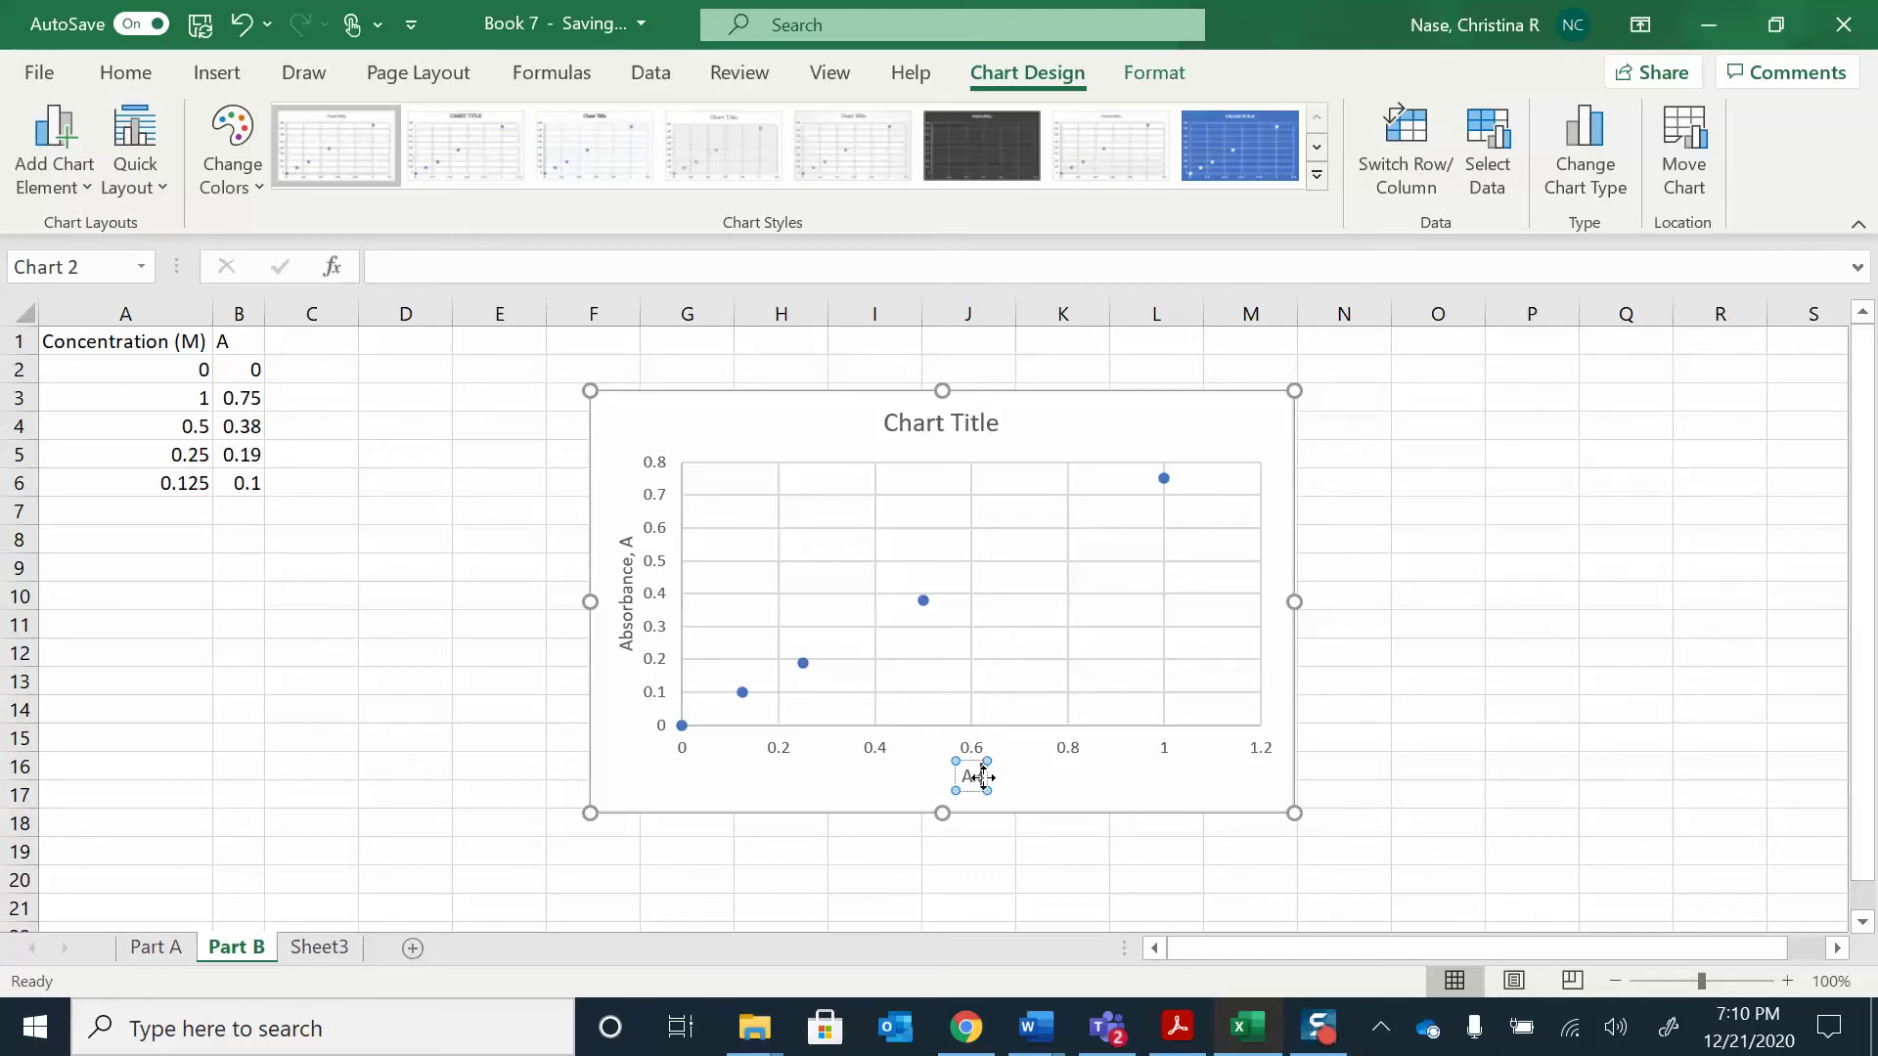
{"action": "key", "text": "BackSpace"}
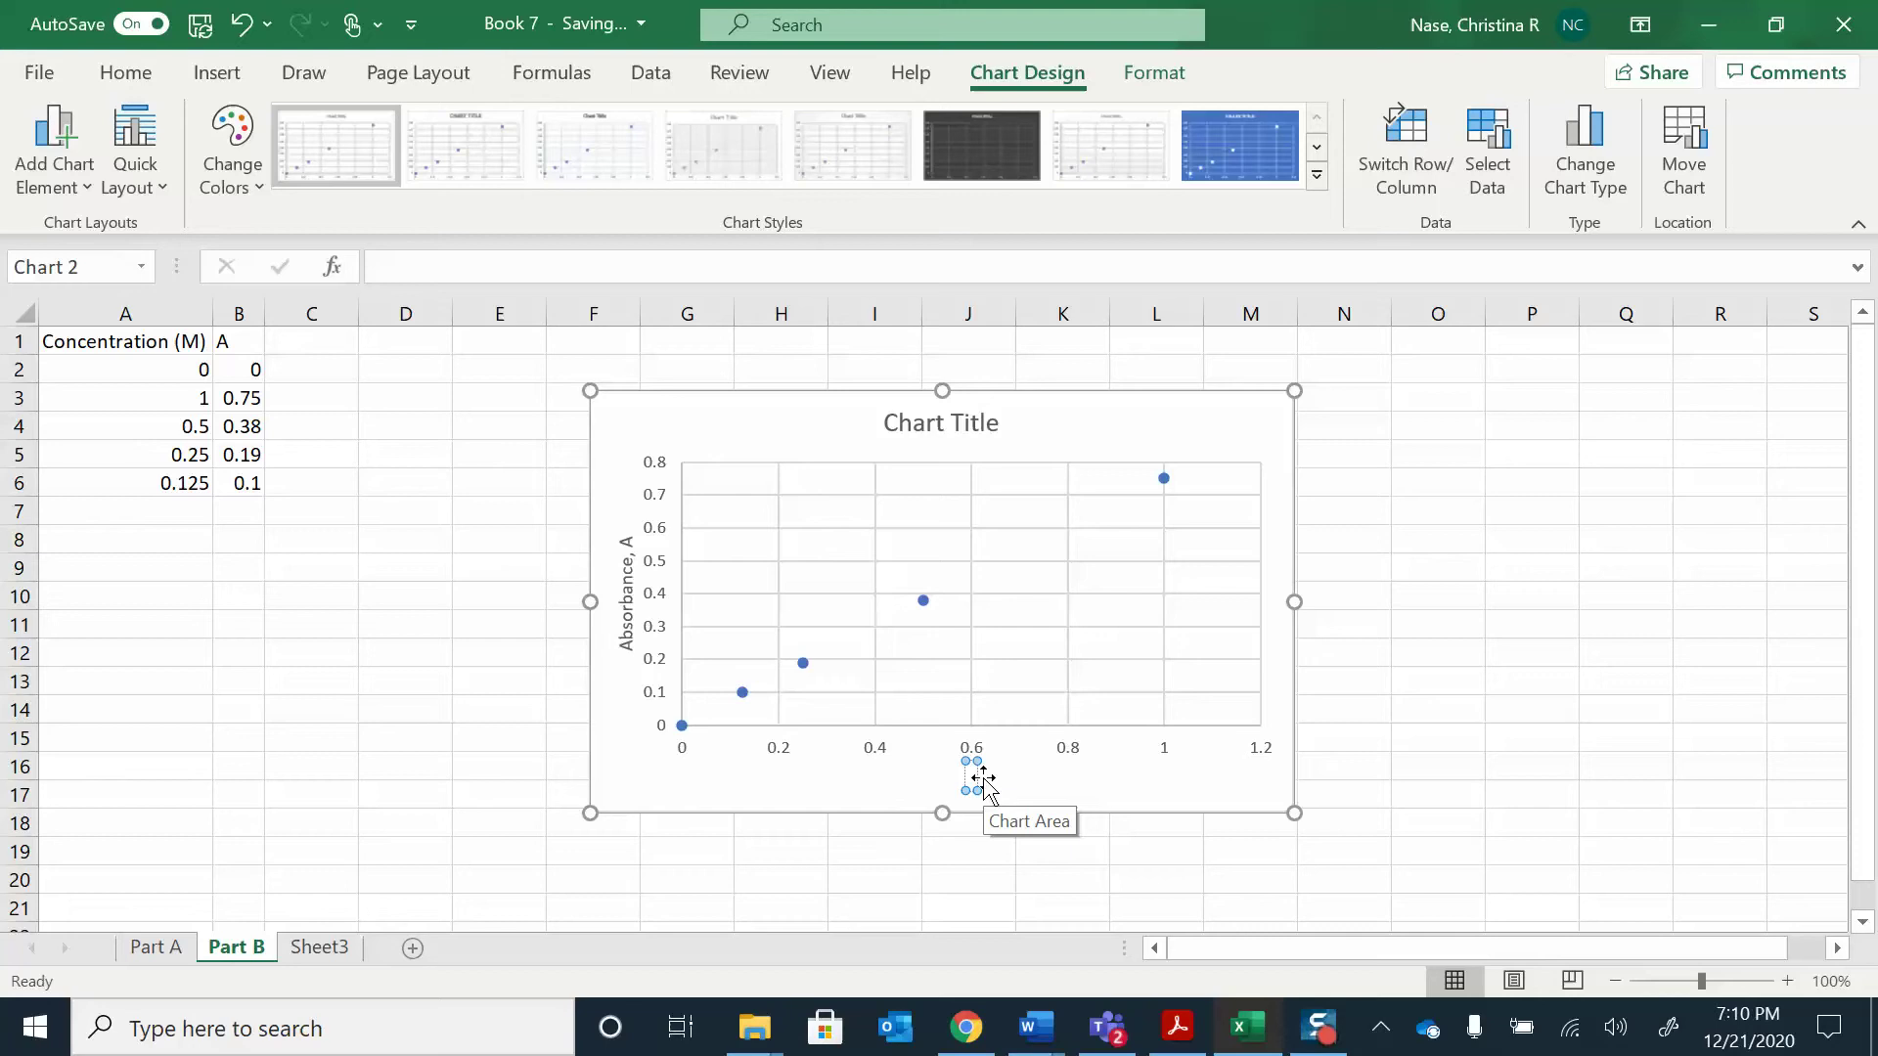
{"action": "type", "text": "Conc"}
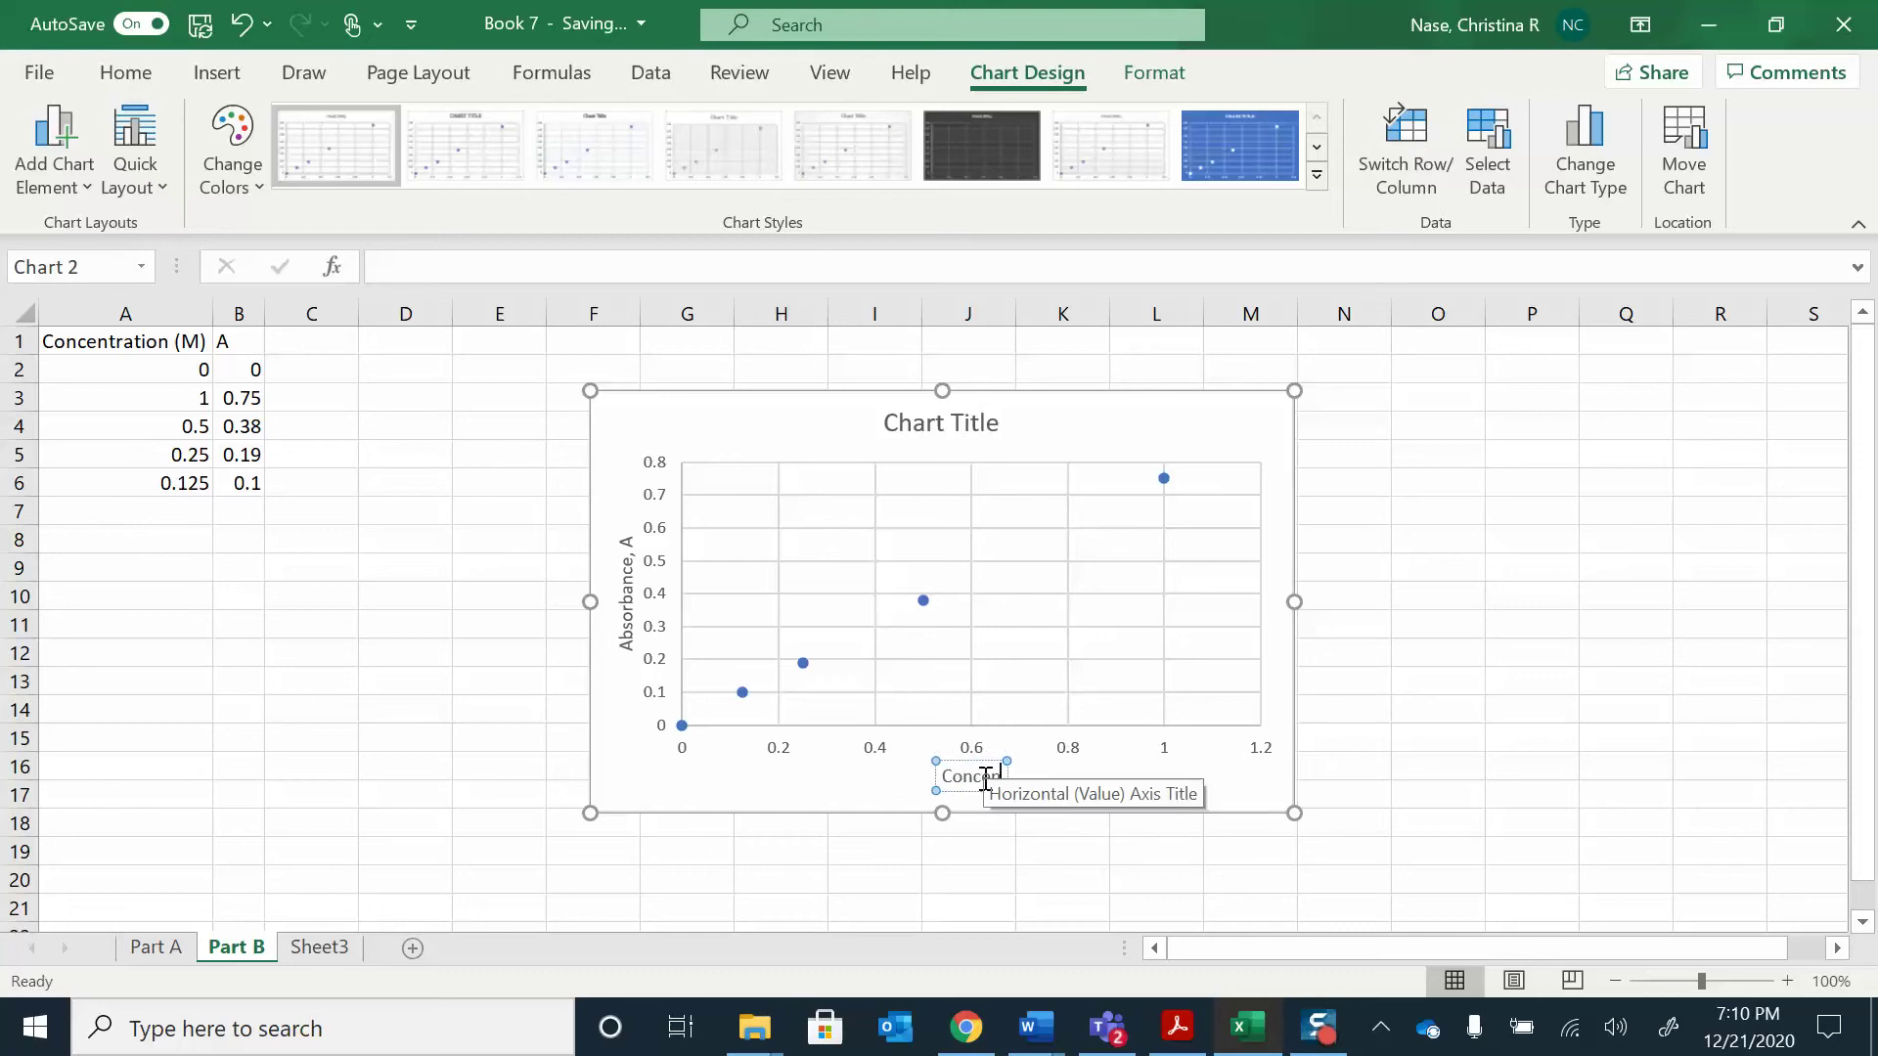
{"action": "type", "text": "entration, M"}
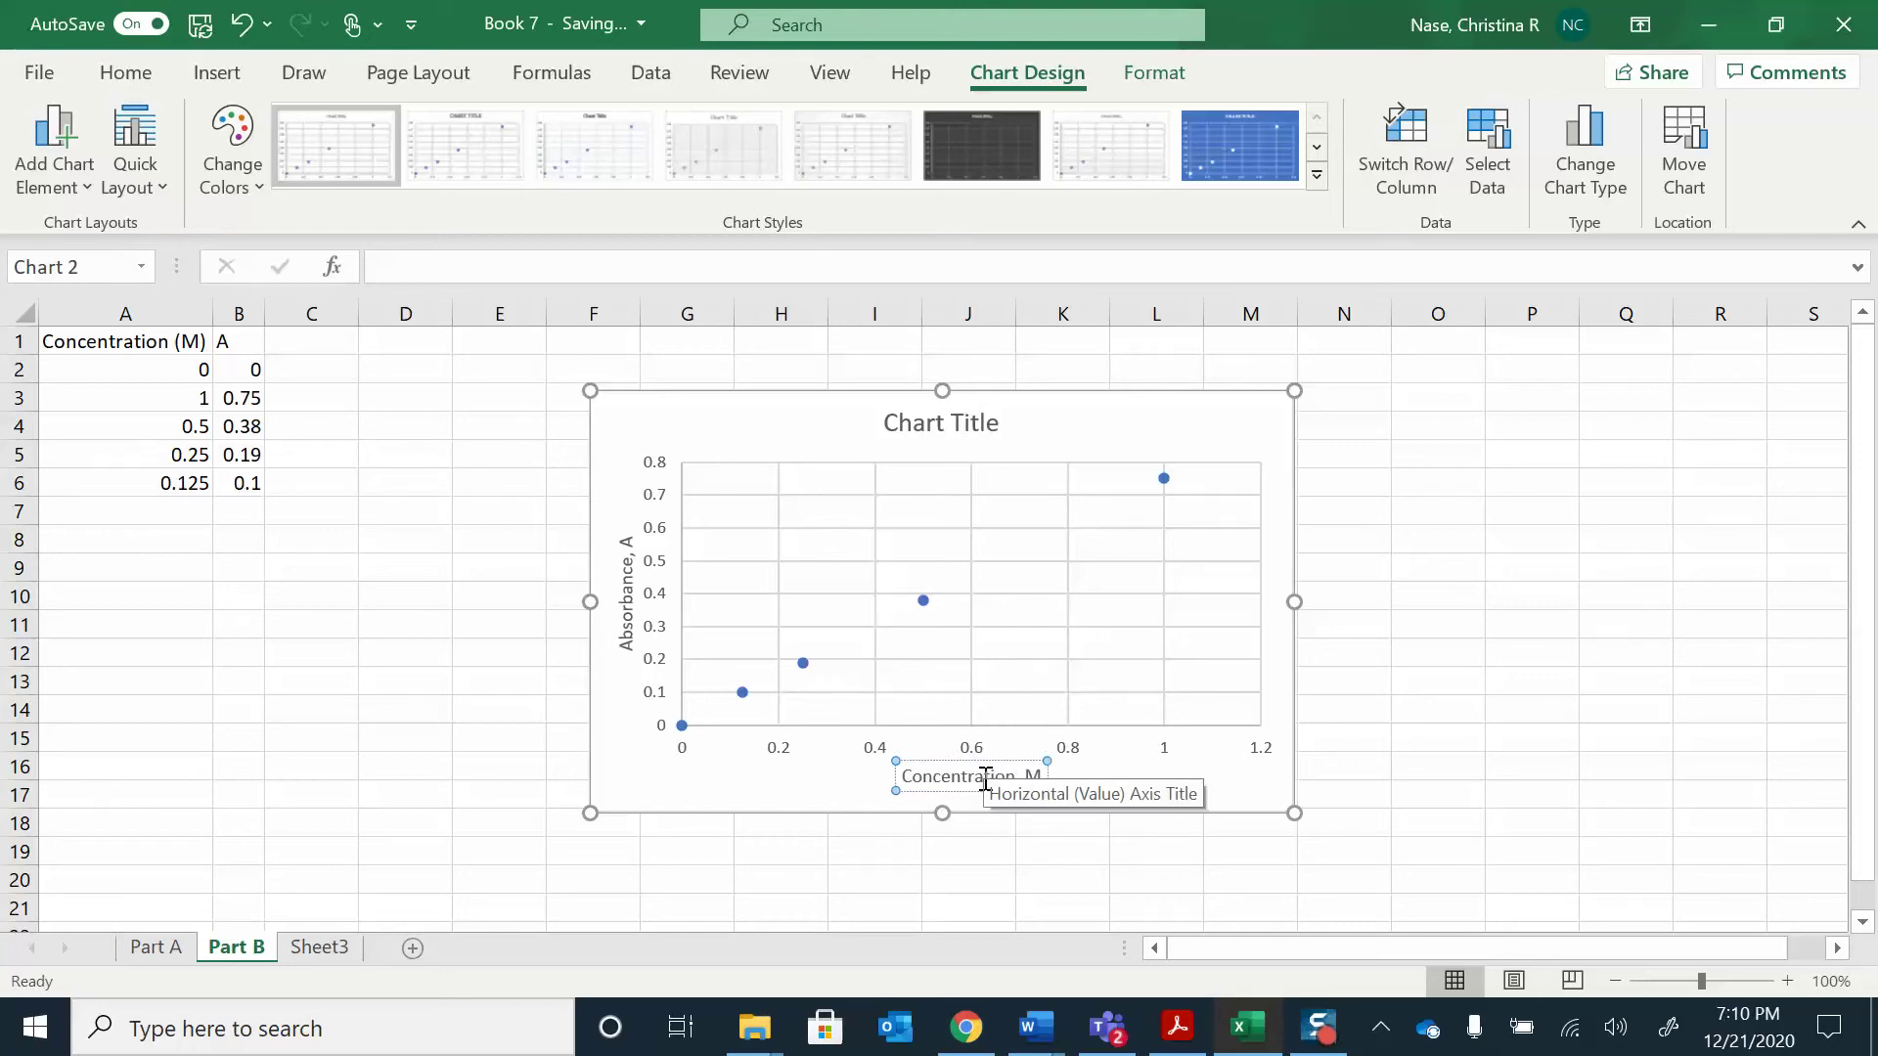
{"action": "left_click", "coordinate": [1209, 788]}
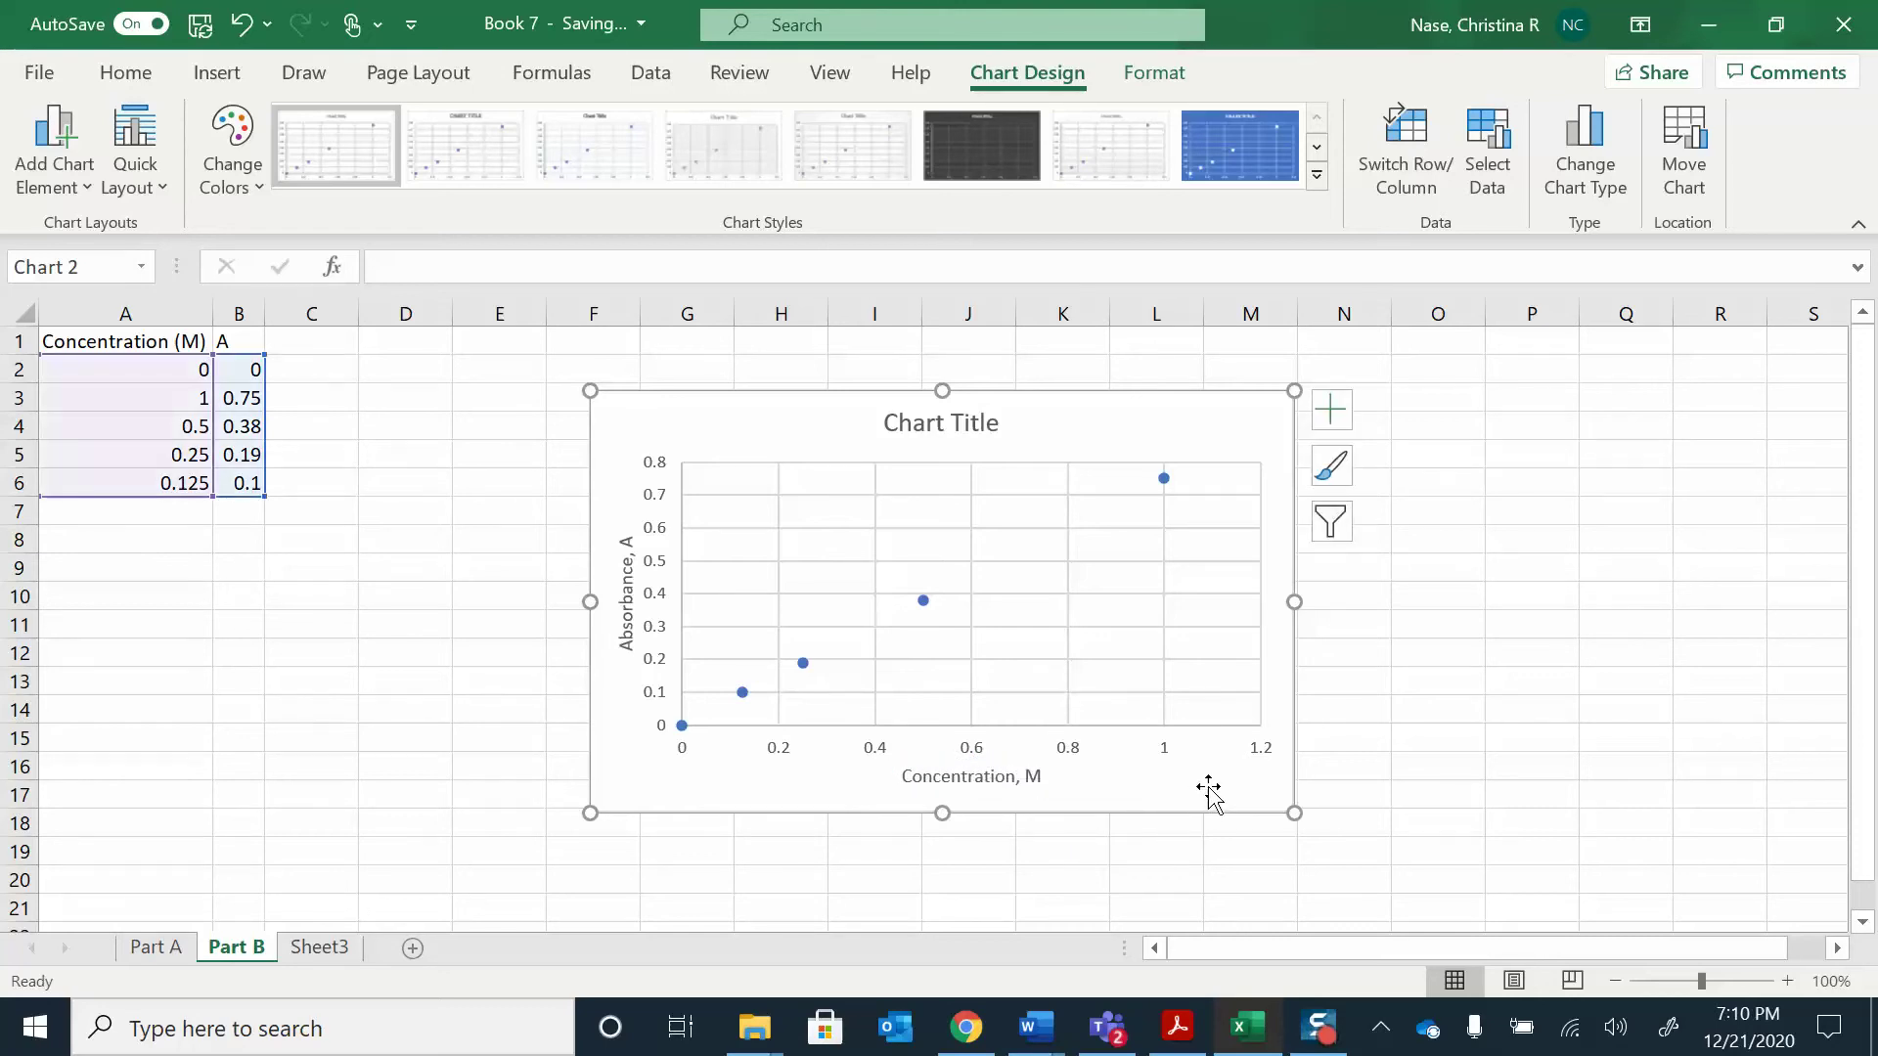
{"action": "double_click", "coordinate": [982, 417]}
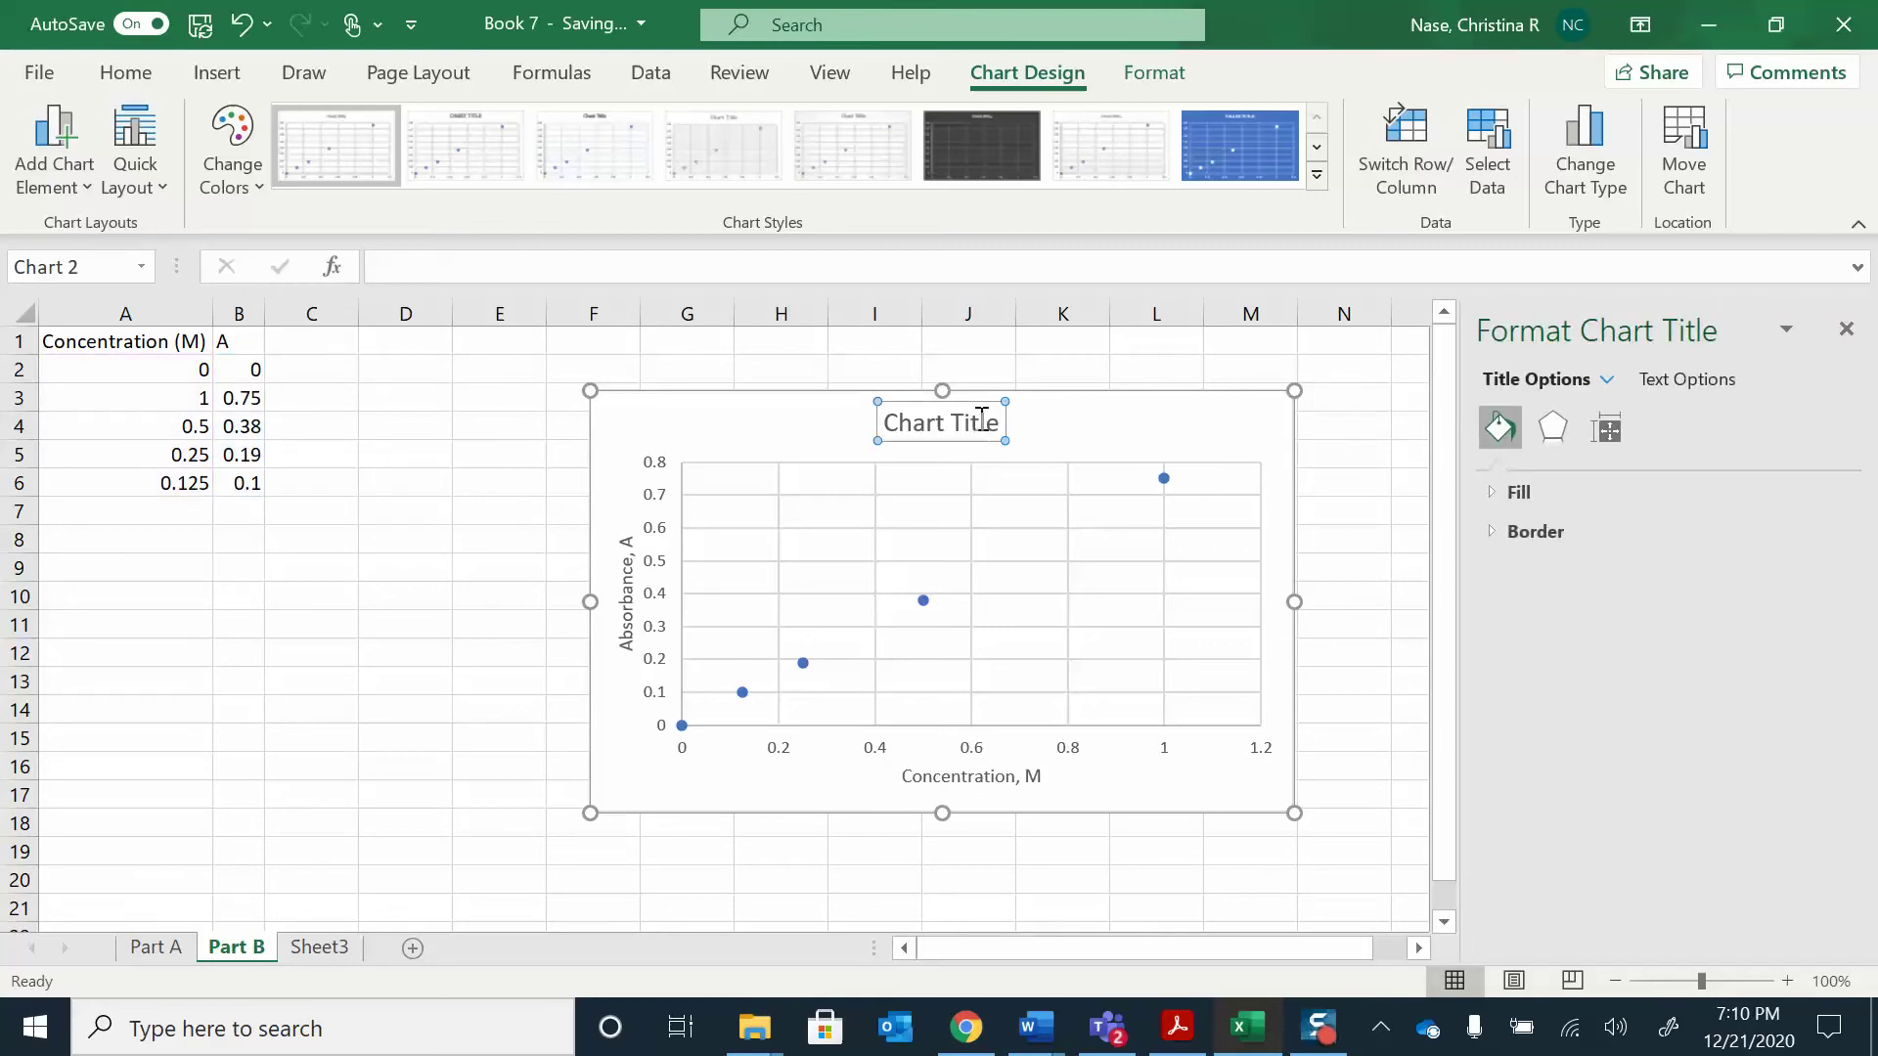
- Replace the Chart Title placeholder with 'Calibration Curve' and close the Format pane
{"action": "left_click", "coordinate": [982, 417]}
{"action": "key", "text": "BackSpace"}
{"action": "key", "text": "BackSpace"}
{"action": "key", "text": "BackSpace"}
{"action": "key", "text": "BackSpace"}
{"action": "key", "text": "BackSpace"}
{"action": "key", "text": "BackSpace"}
{"action": "key", "text": "BackSpace"}
{"action": "key", "text": "BackSpace"}
{"action": "key", "text": "BackSpace"}
{"action": "key", "text": "BackSpace"}
{"action": "key", "text": "BackSpace"}
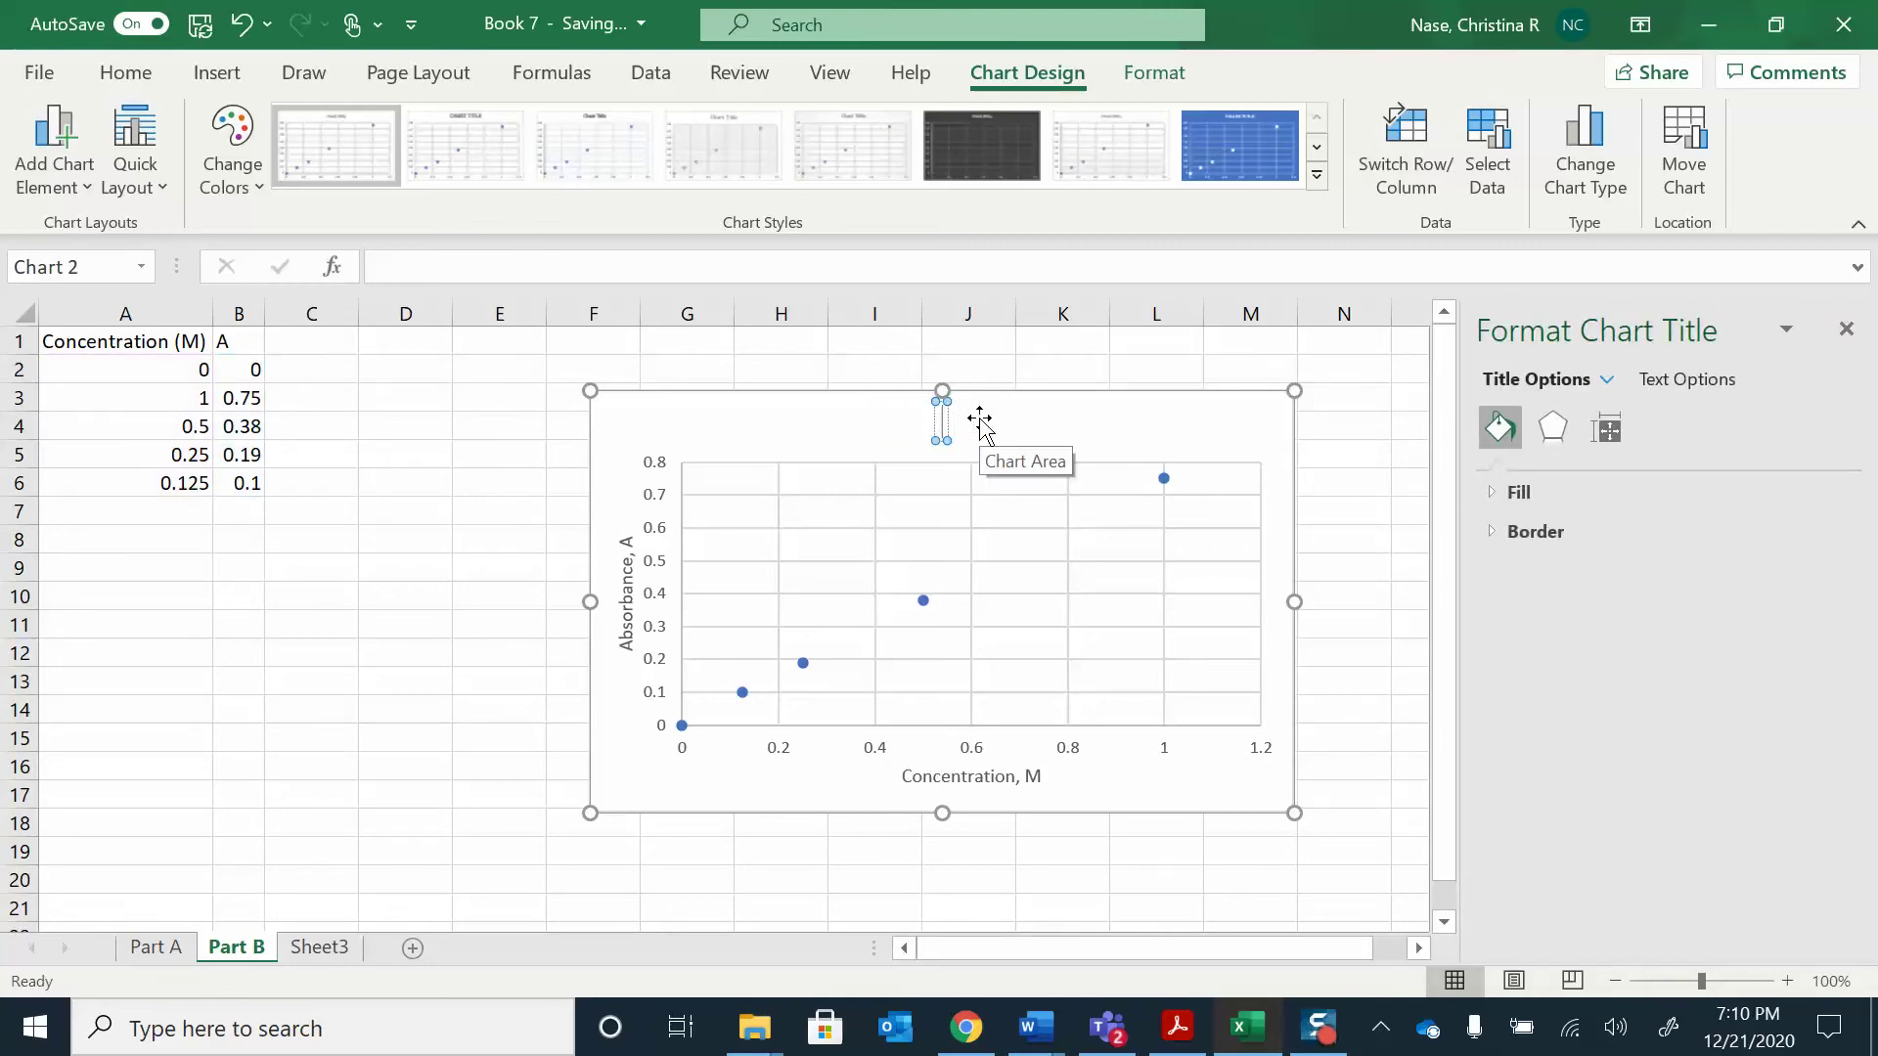
{"action": "type", "text": "Calibra"}
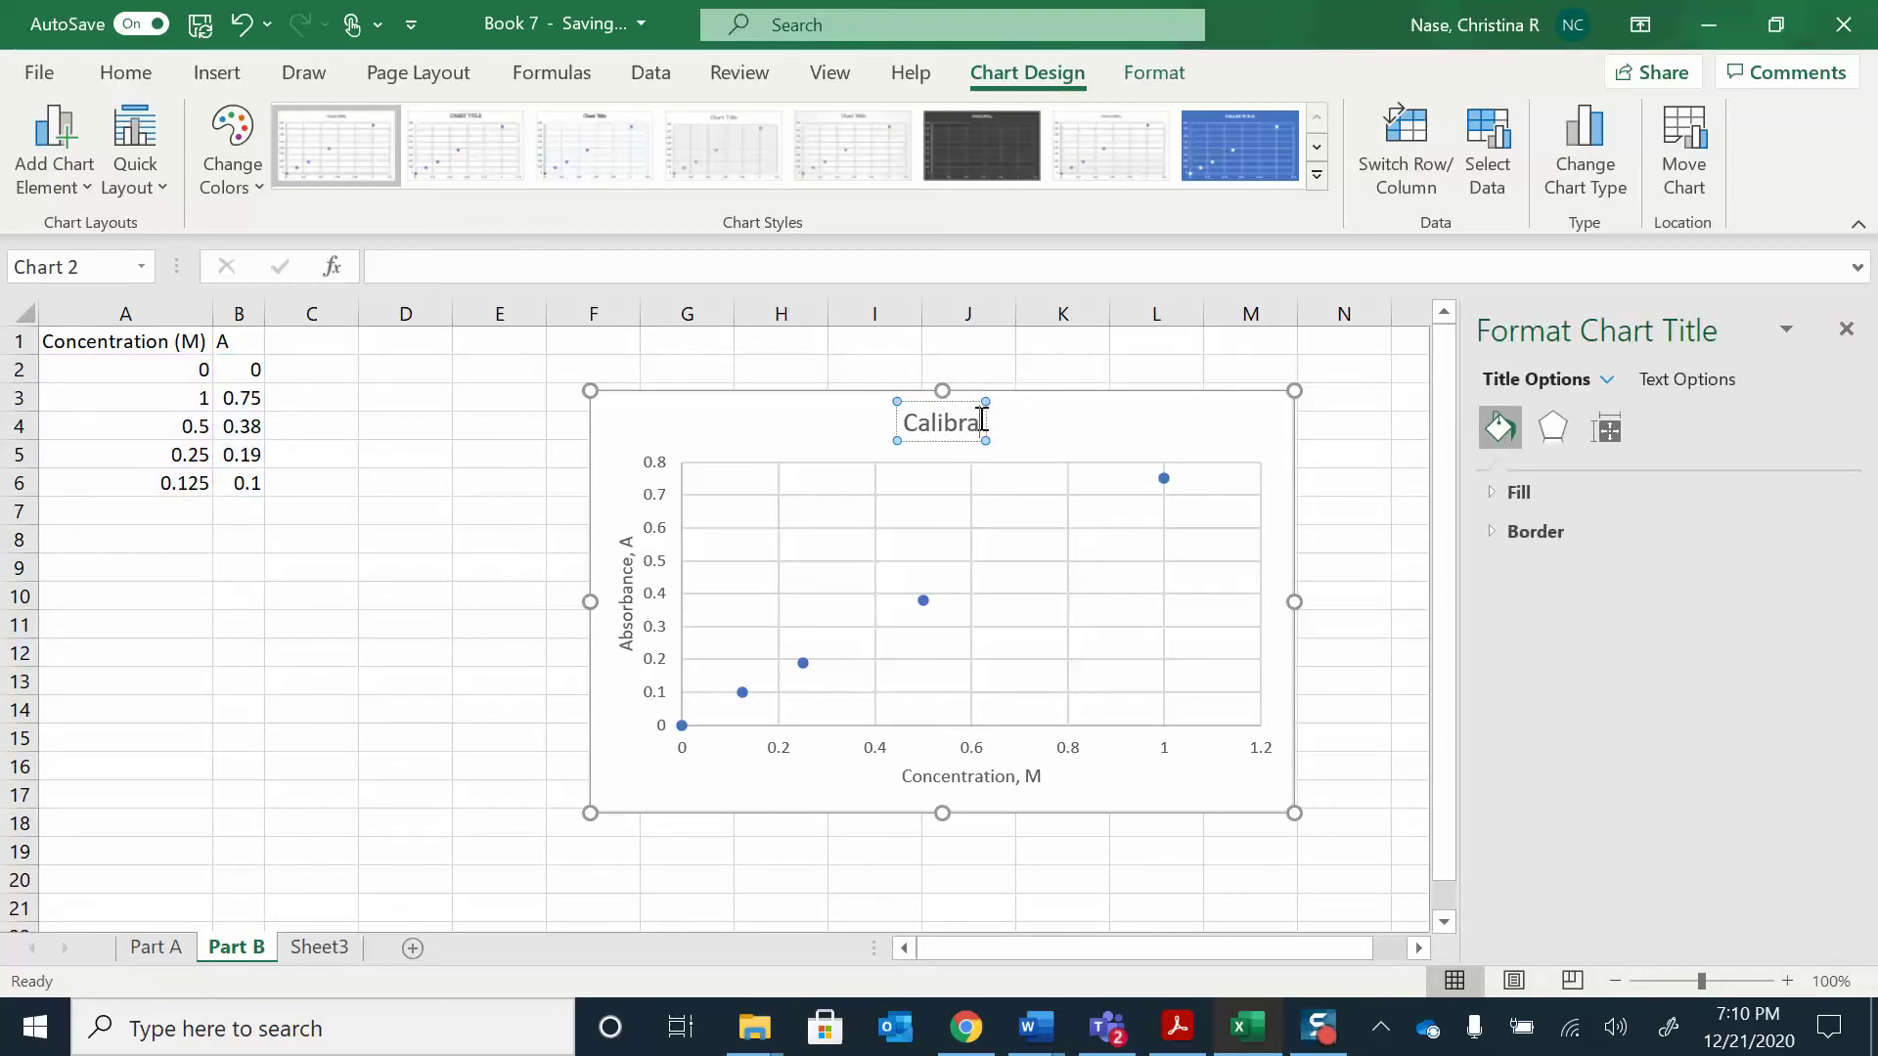
{"action": "type", "text": "tion Curve"}
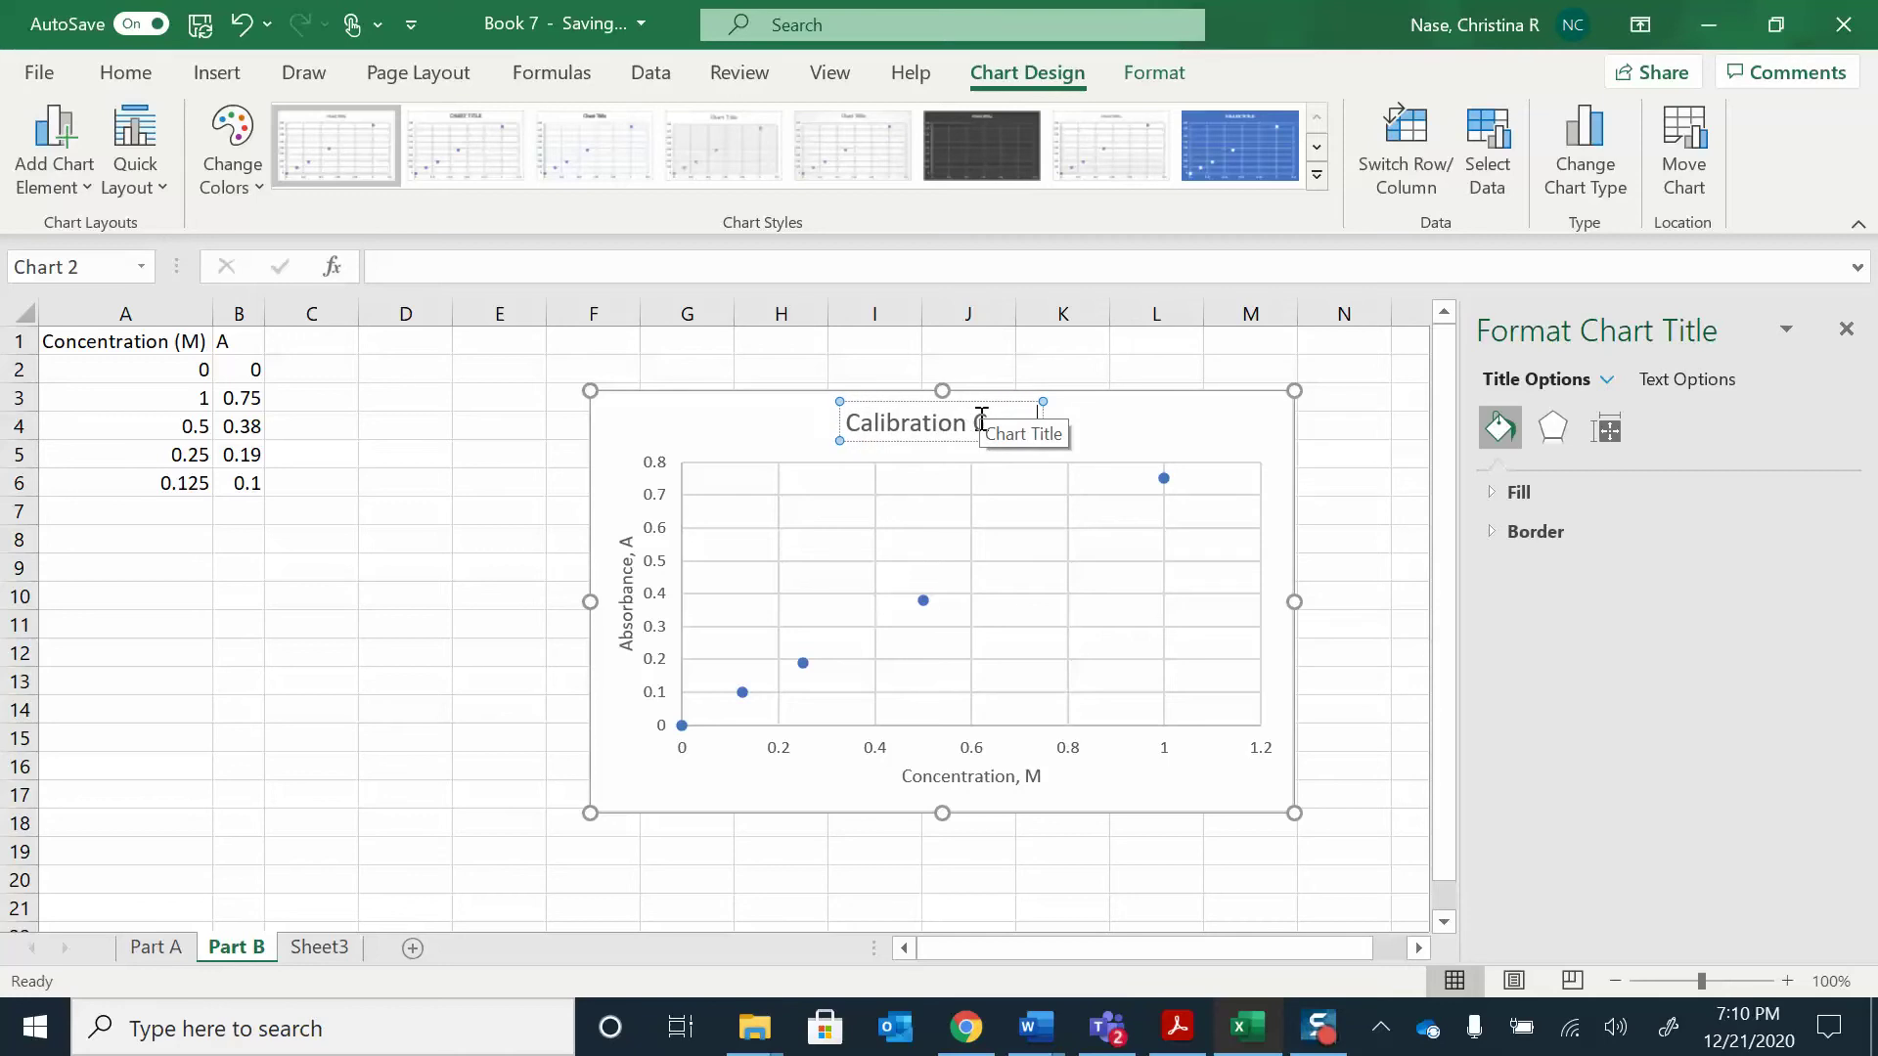
{"action": "left_click", "coordinate": [1198, 431]}
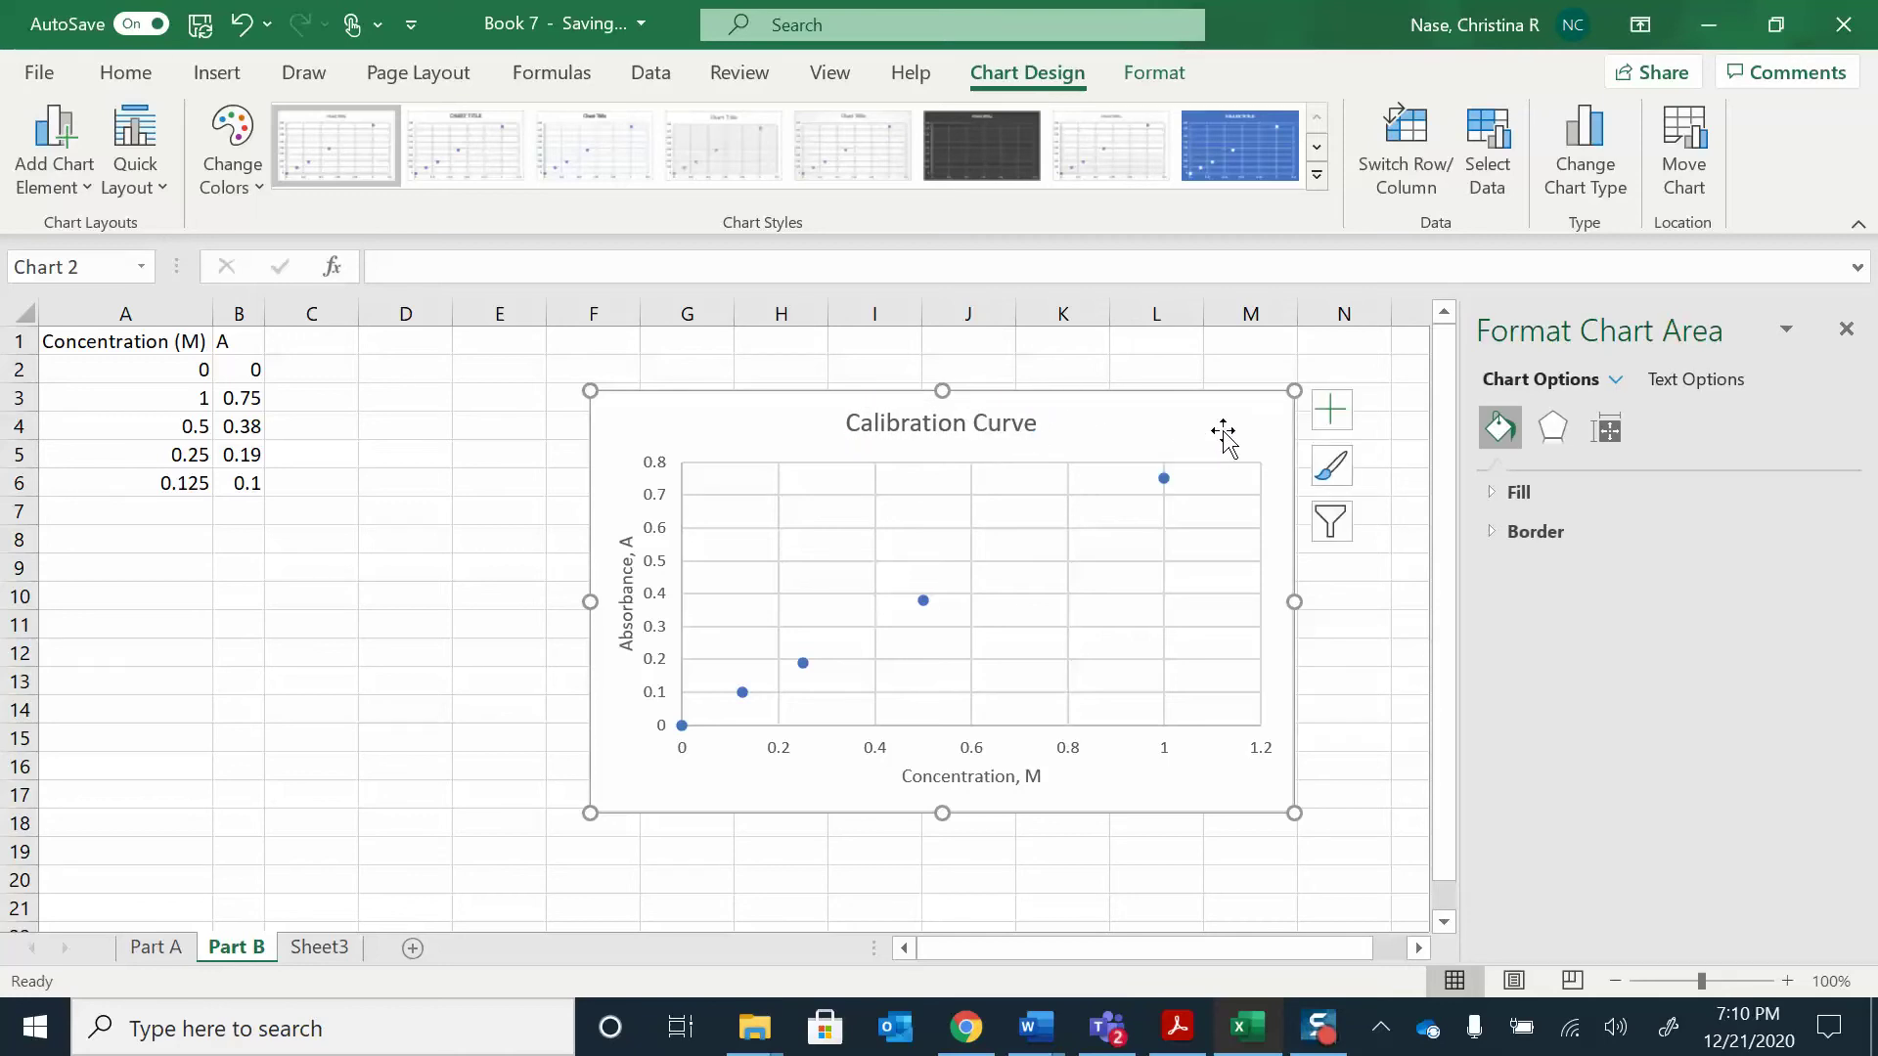
{"action": "left_click", "coordinate": [1846, 330]}
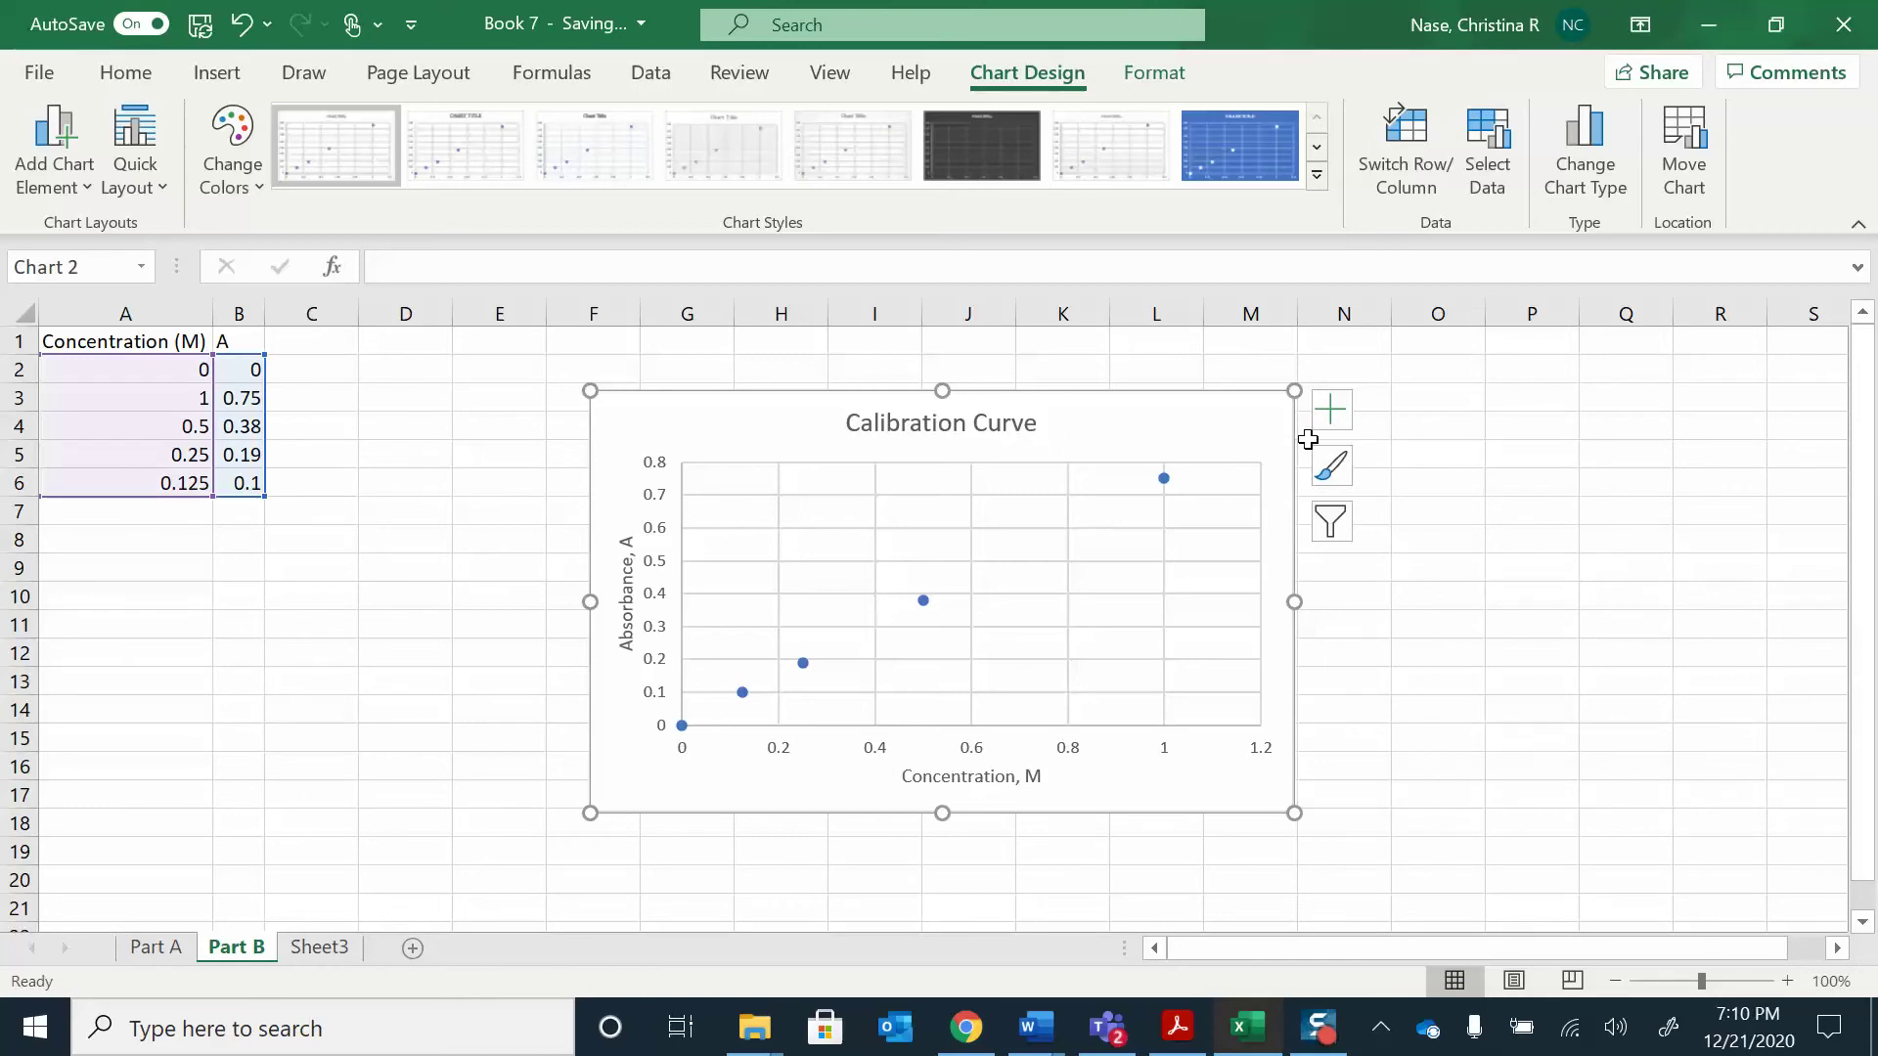
- Add a Trendline through the five calibration points from the chart elements list
{"action": "left_click", "coordinate": [1331, 415]}
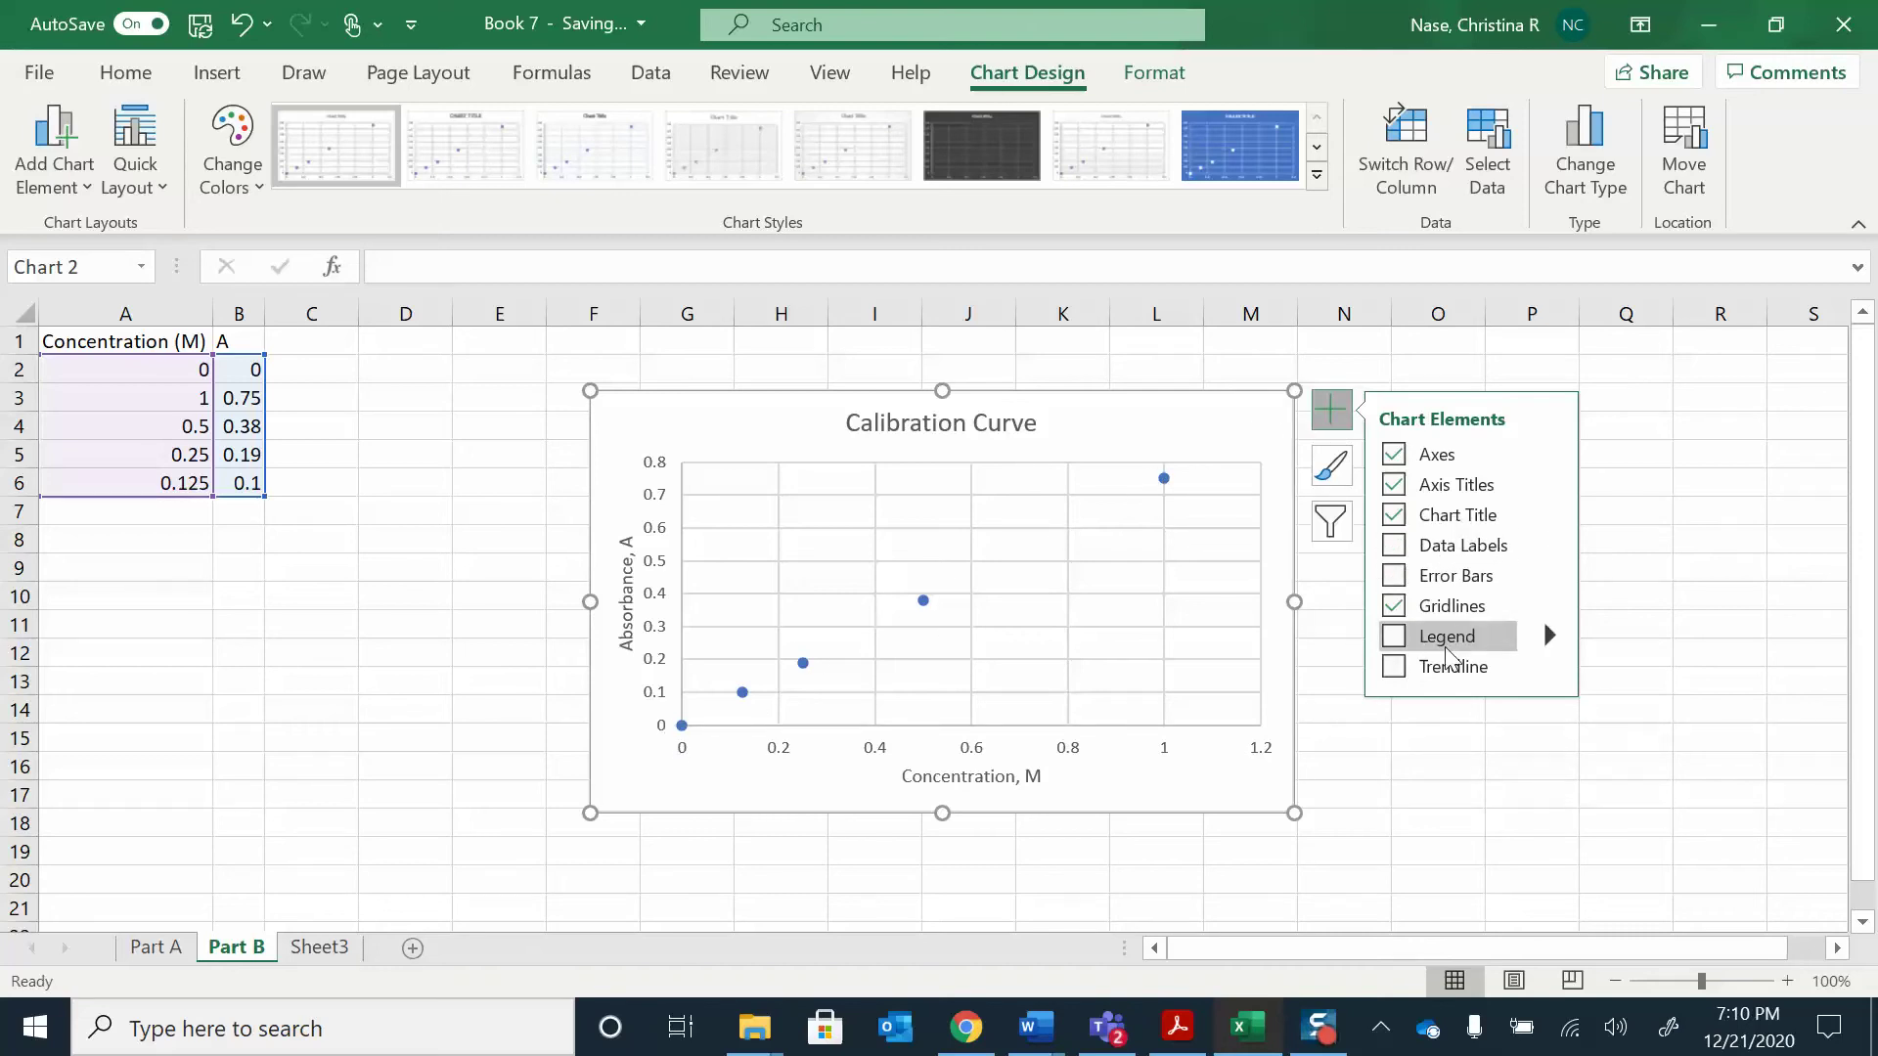
{"action": "left_click", "coordinate": [1400, 671]}
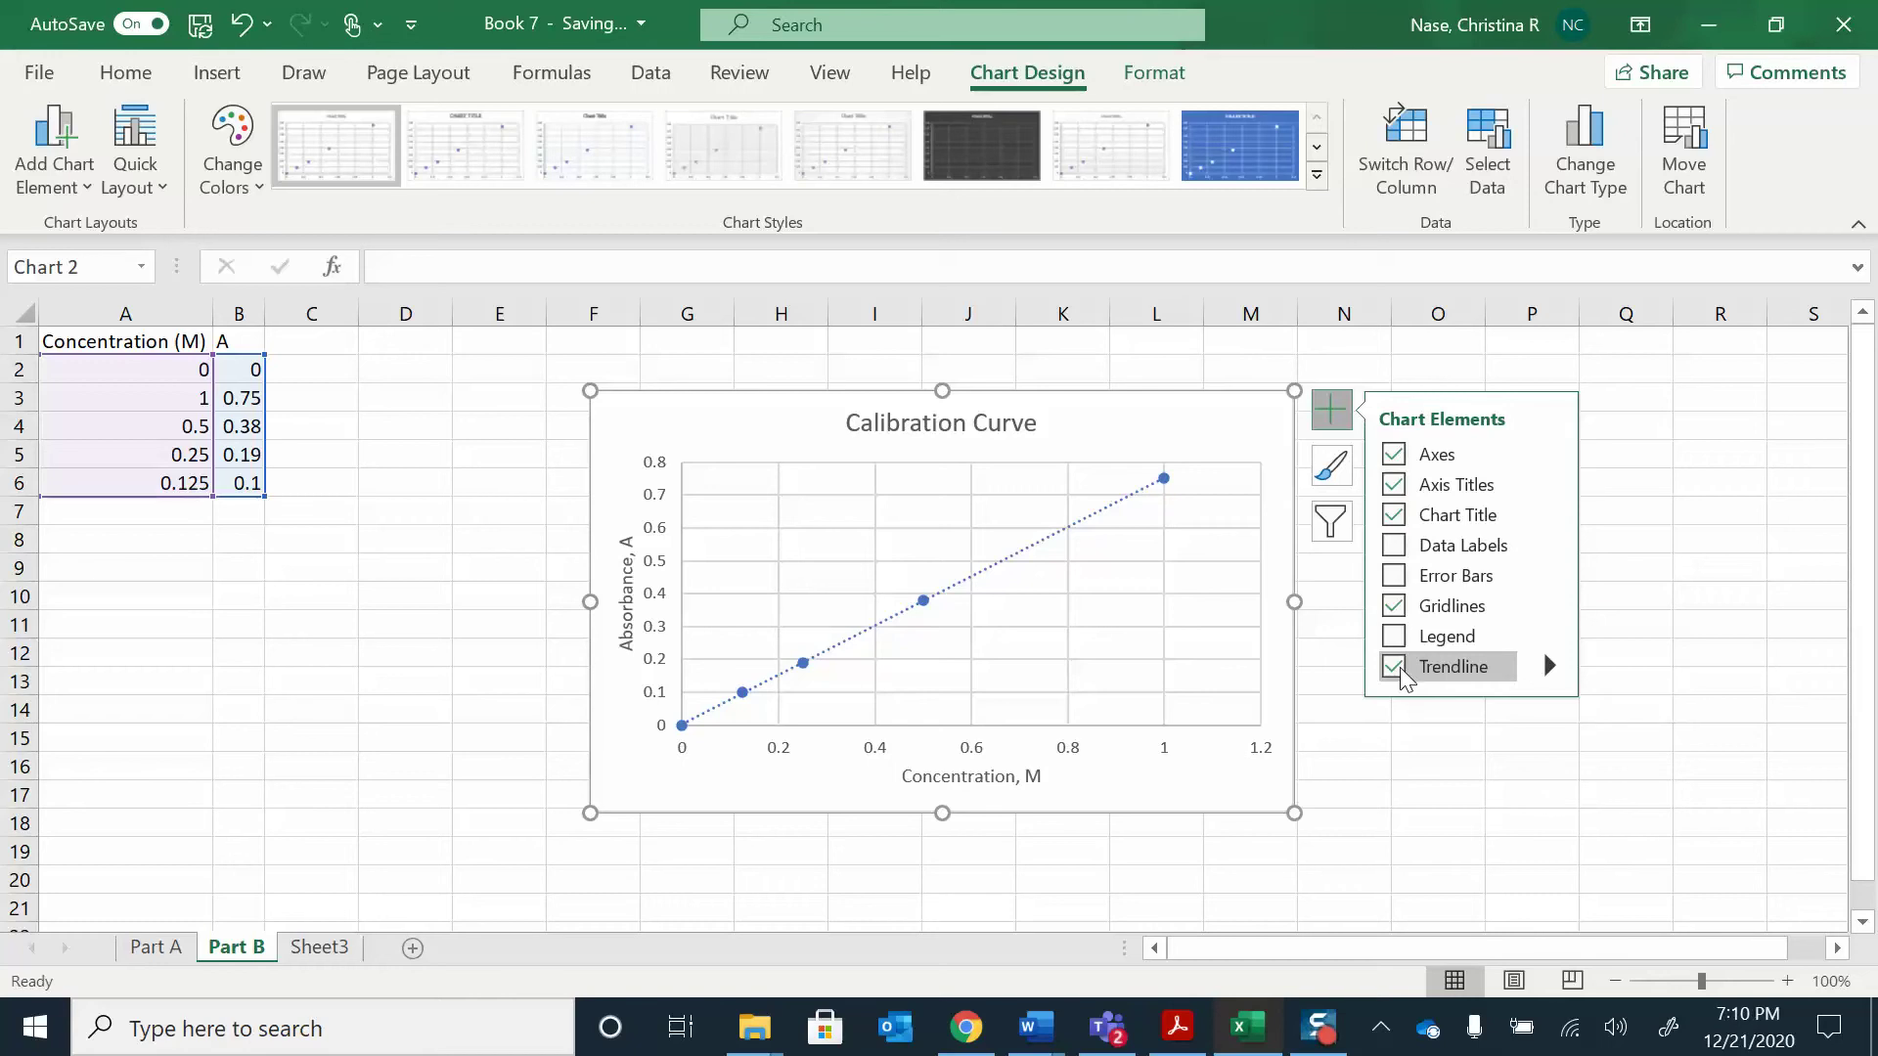
{"action": "left_click", "coordinate": [1547, 663]}
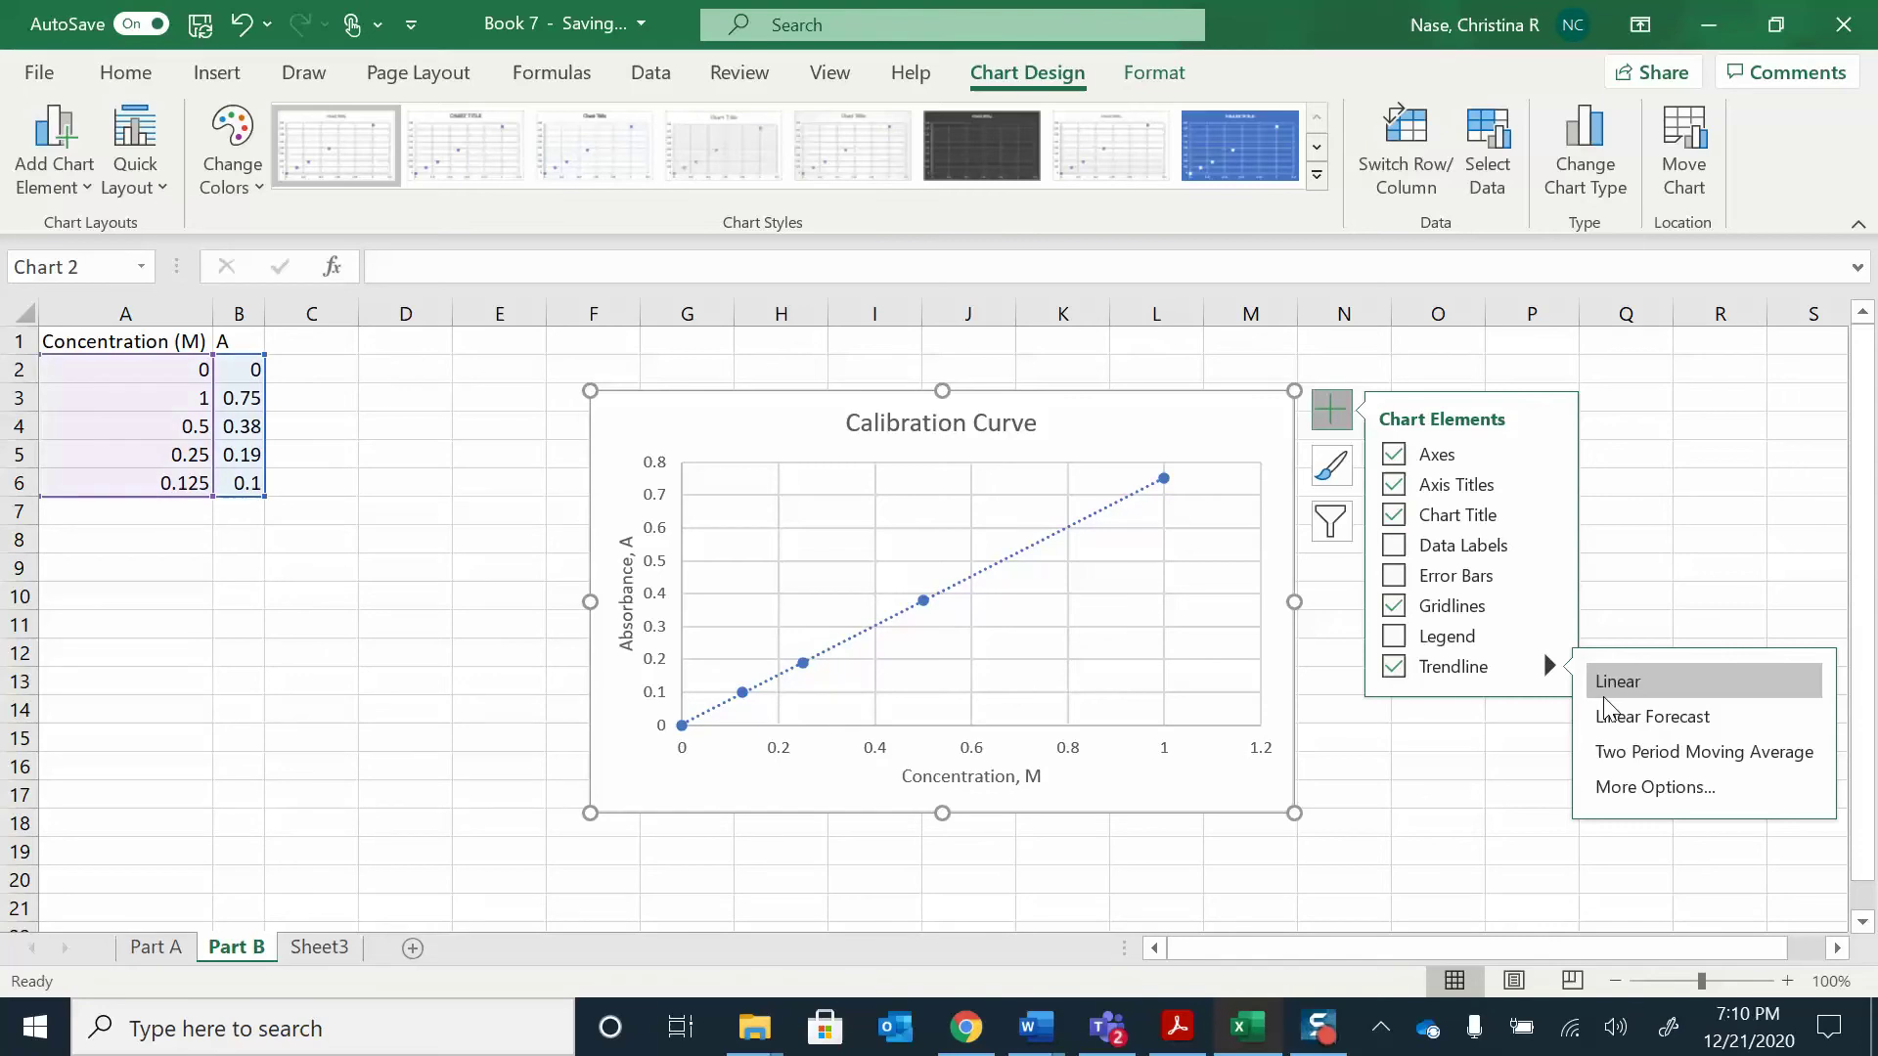
- Display the trendline equation y = 0.748x + 0.0035 and drag it above the plot
{"action": "left_click", "coordinate": [1623, 787]}
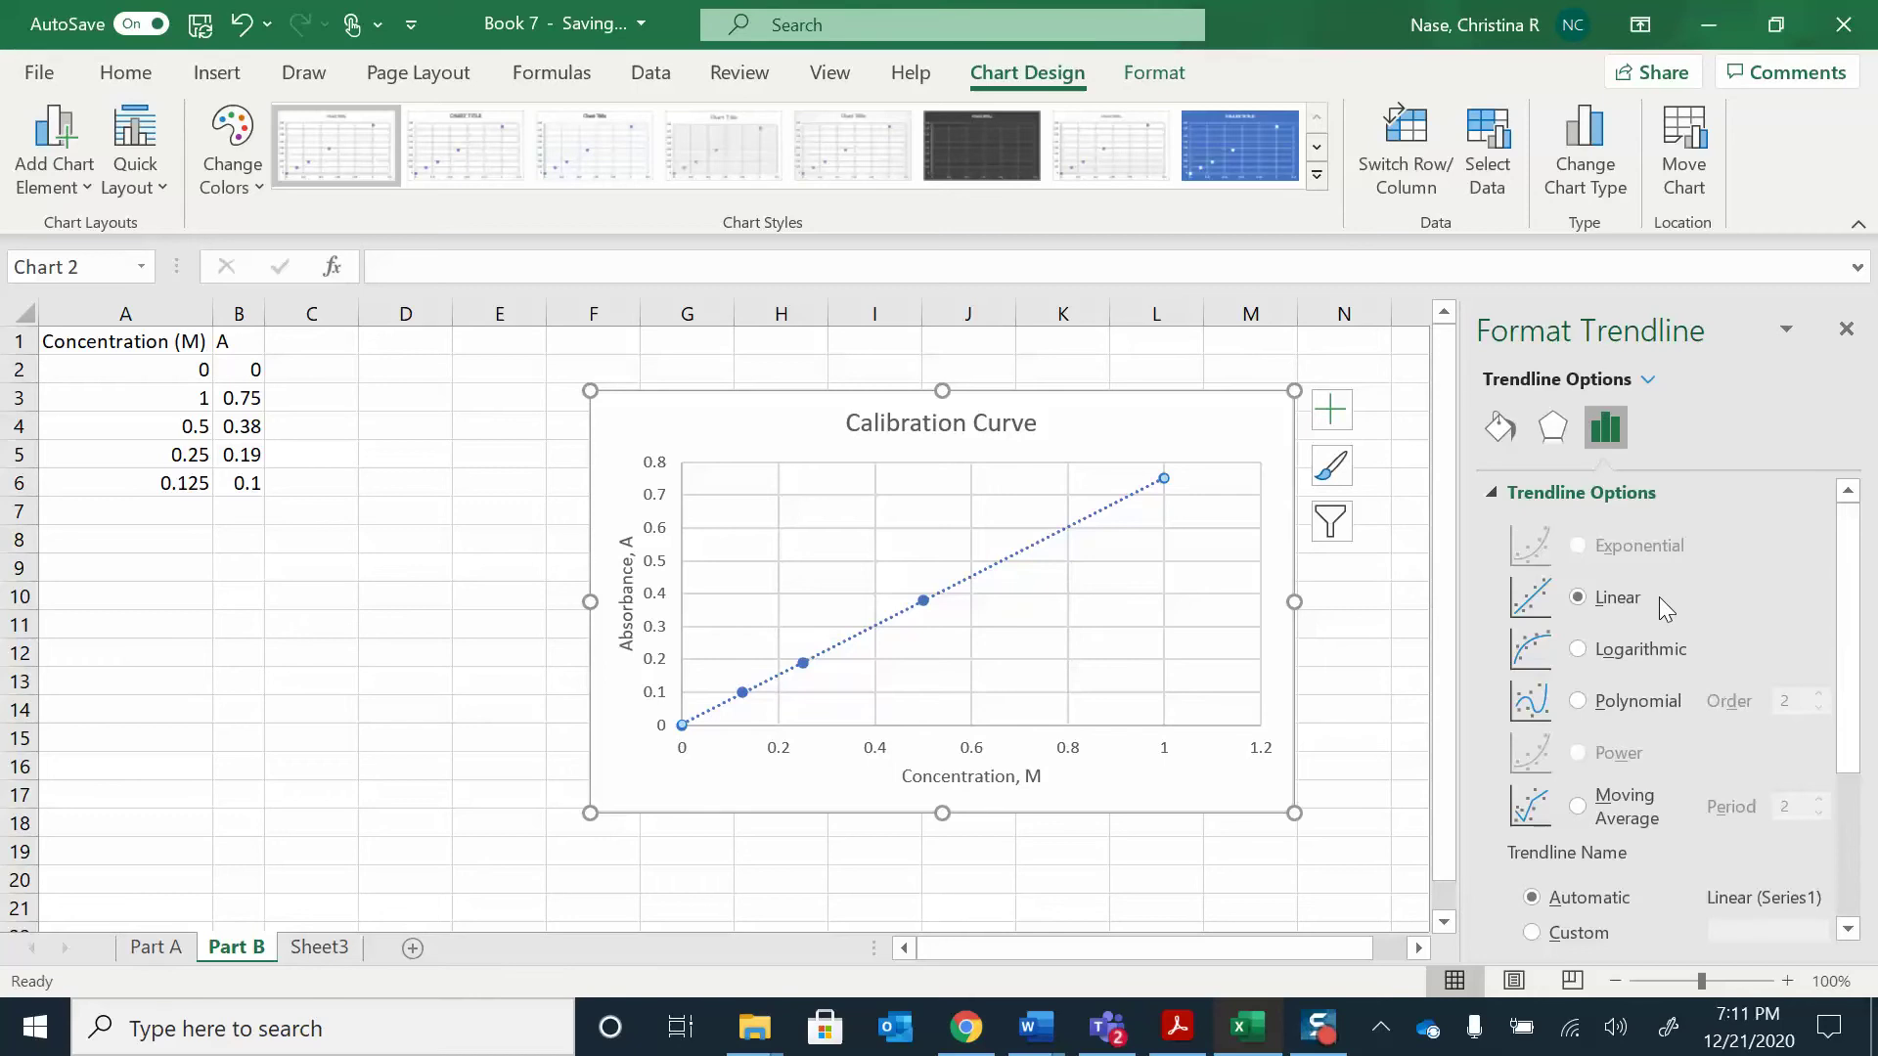
{"action": "scroll", "coordinate": [1659, 597], "scroll_direction": "down", "scroll_amount": 5}
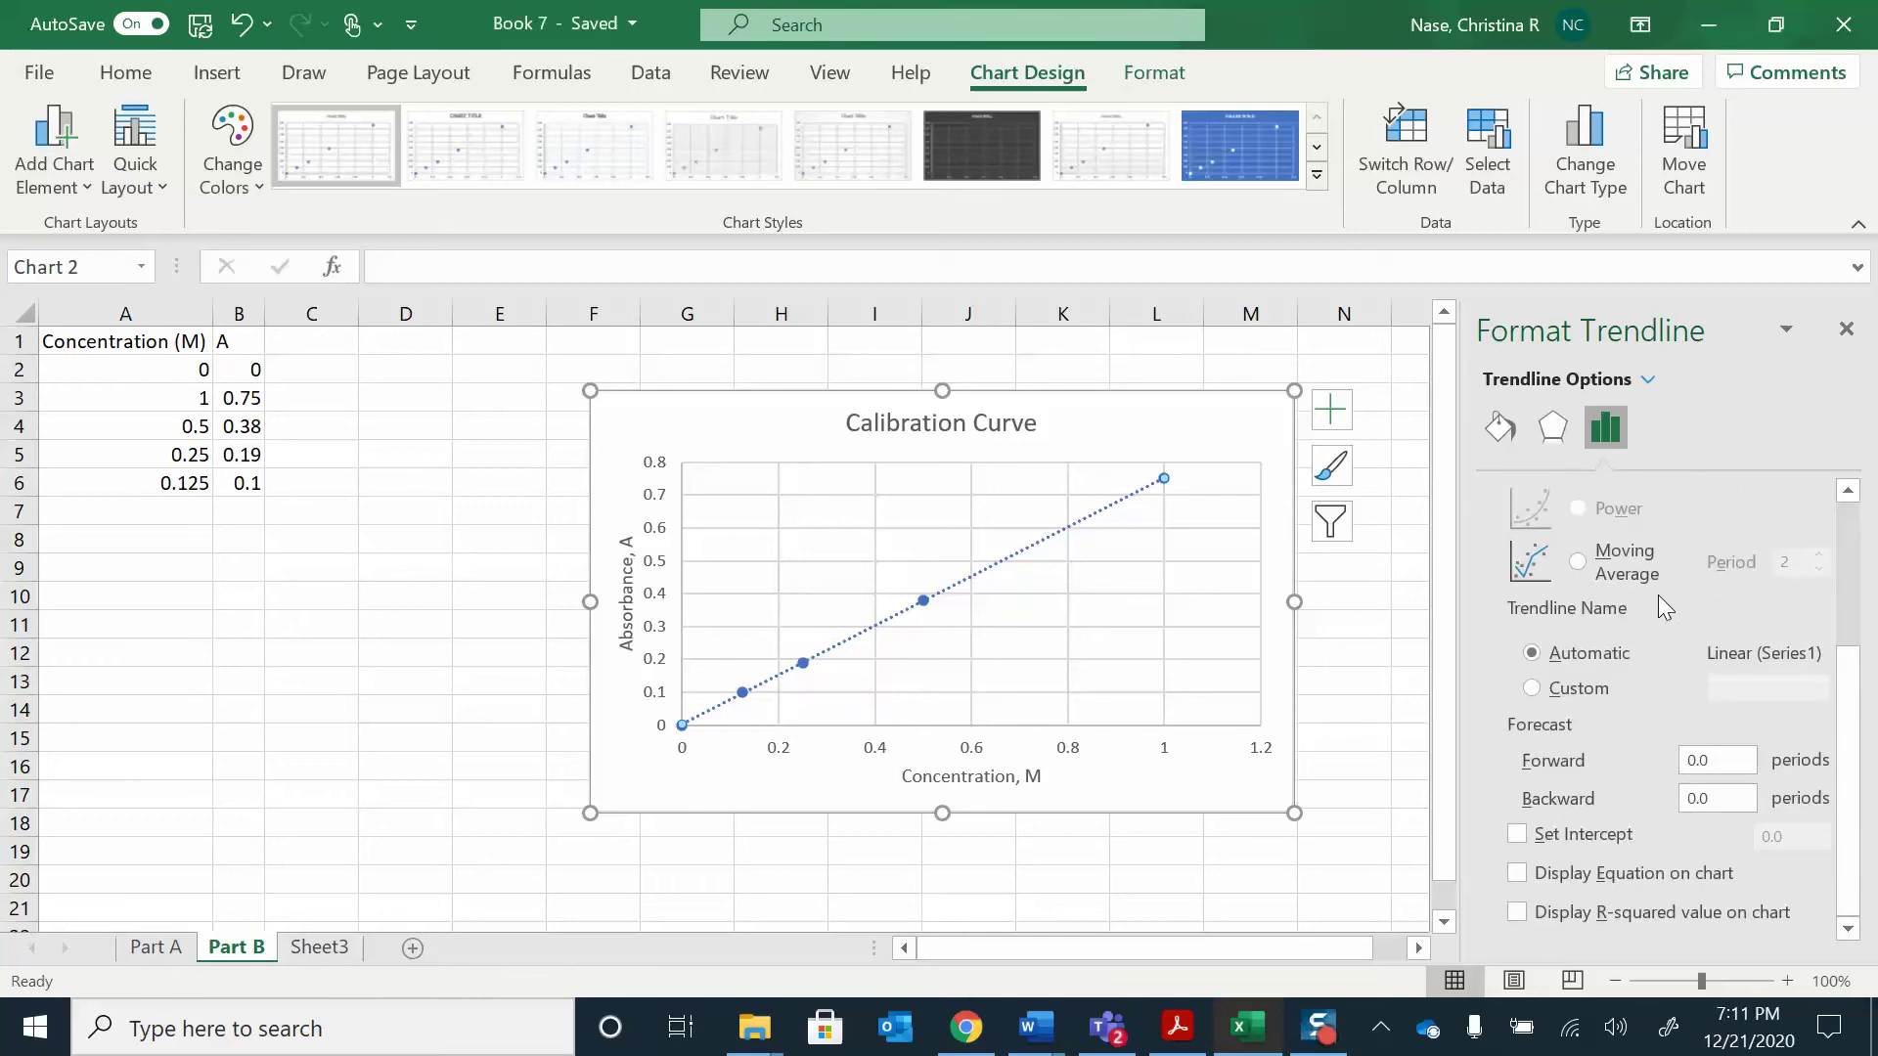
{"action": "left_click", "coordinate": [1586, 878]}
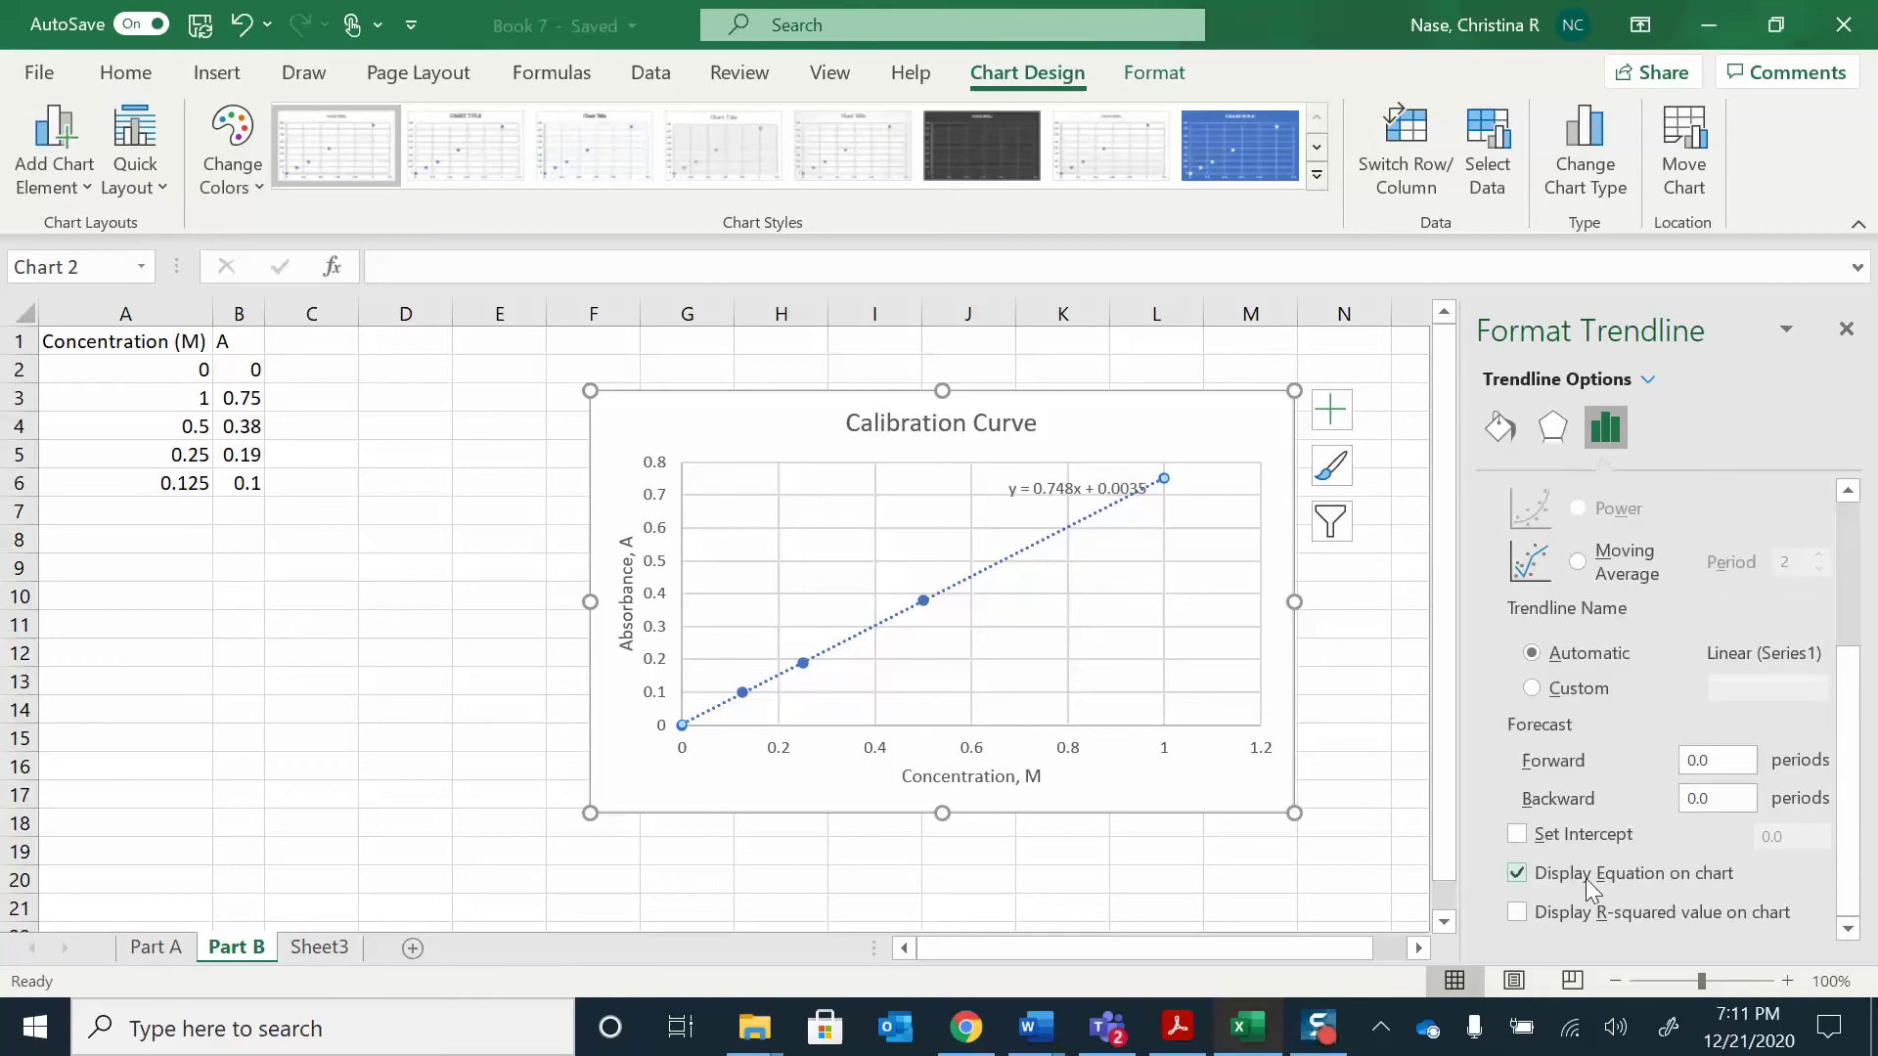
{"action": "left_click_drag", "start_coordinate": [1108, 494], "coordinate": [1150, 428]}
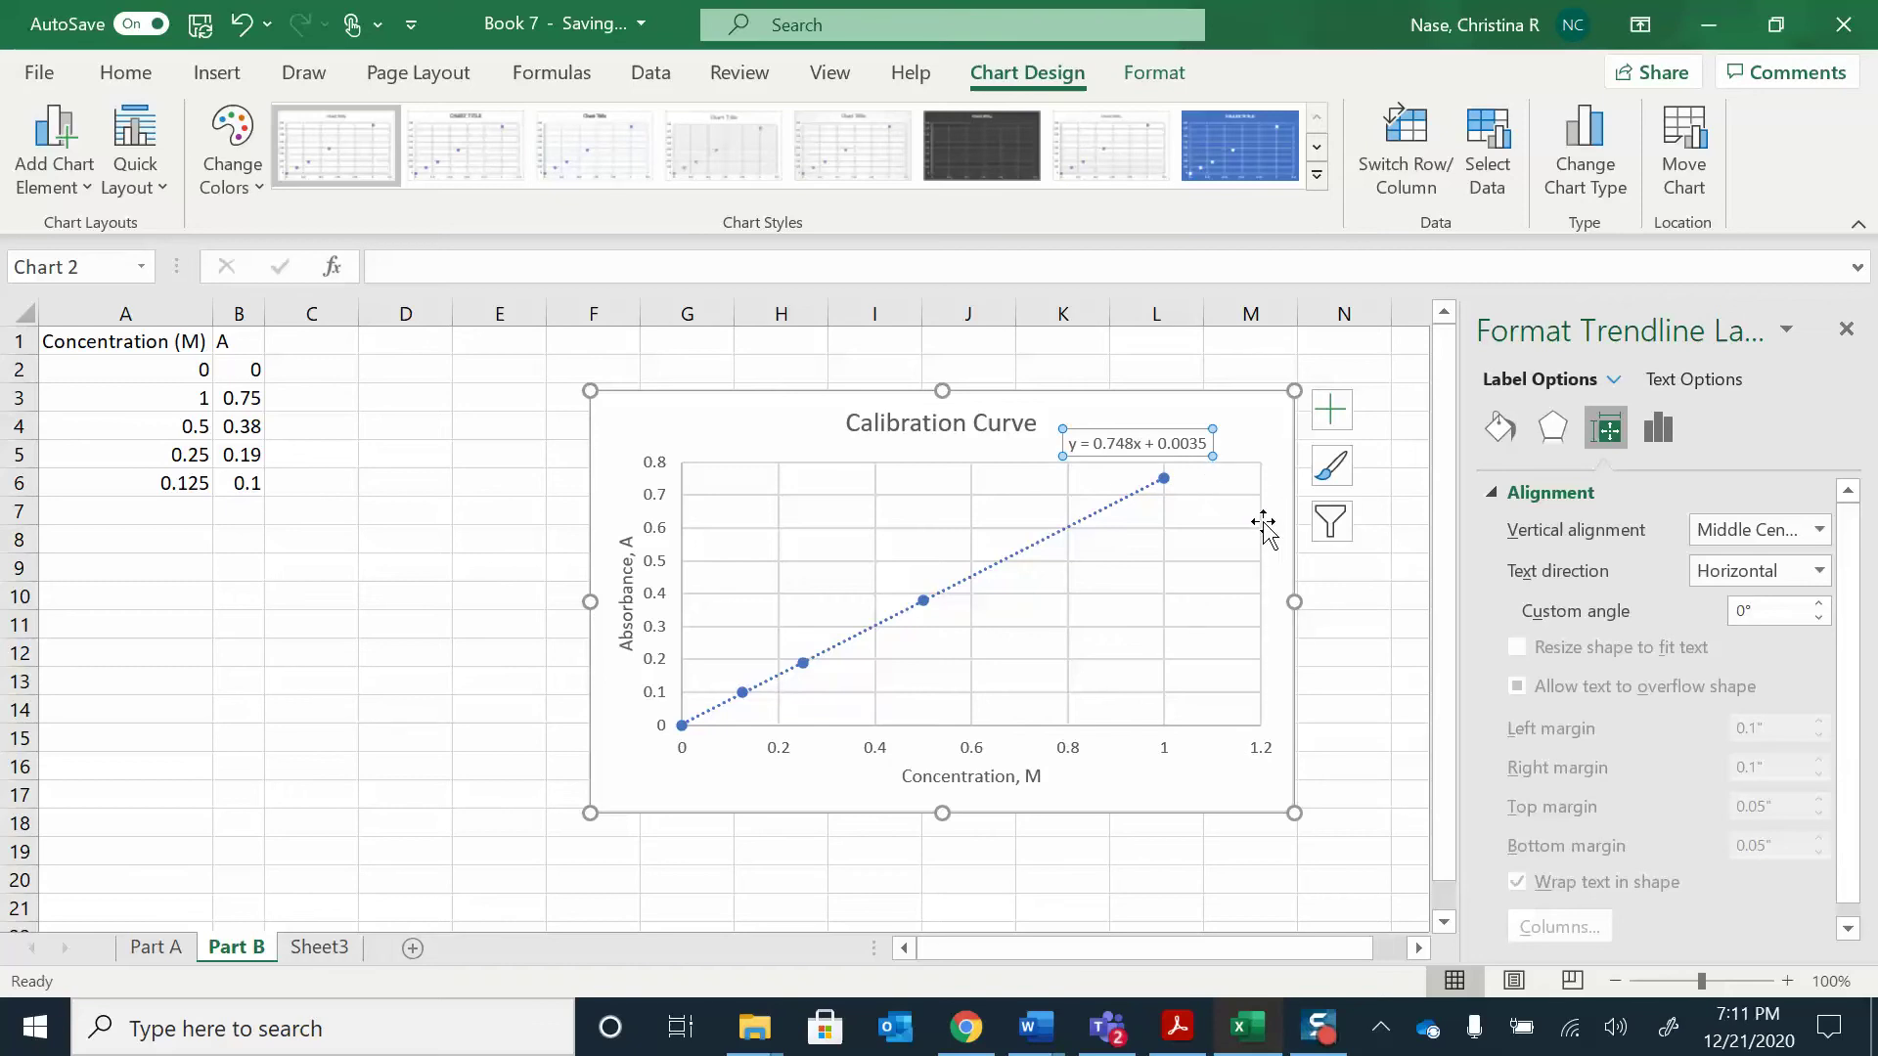
- Close the Format Trendline Label pane
{"action": "left_click", "coordinate": [1846, 329]}
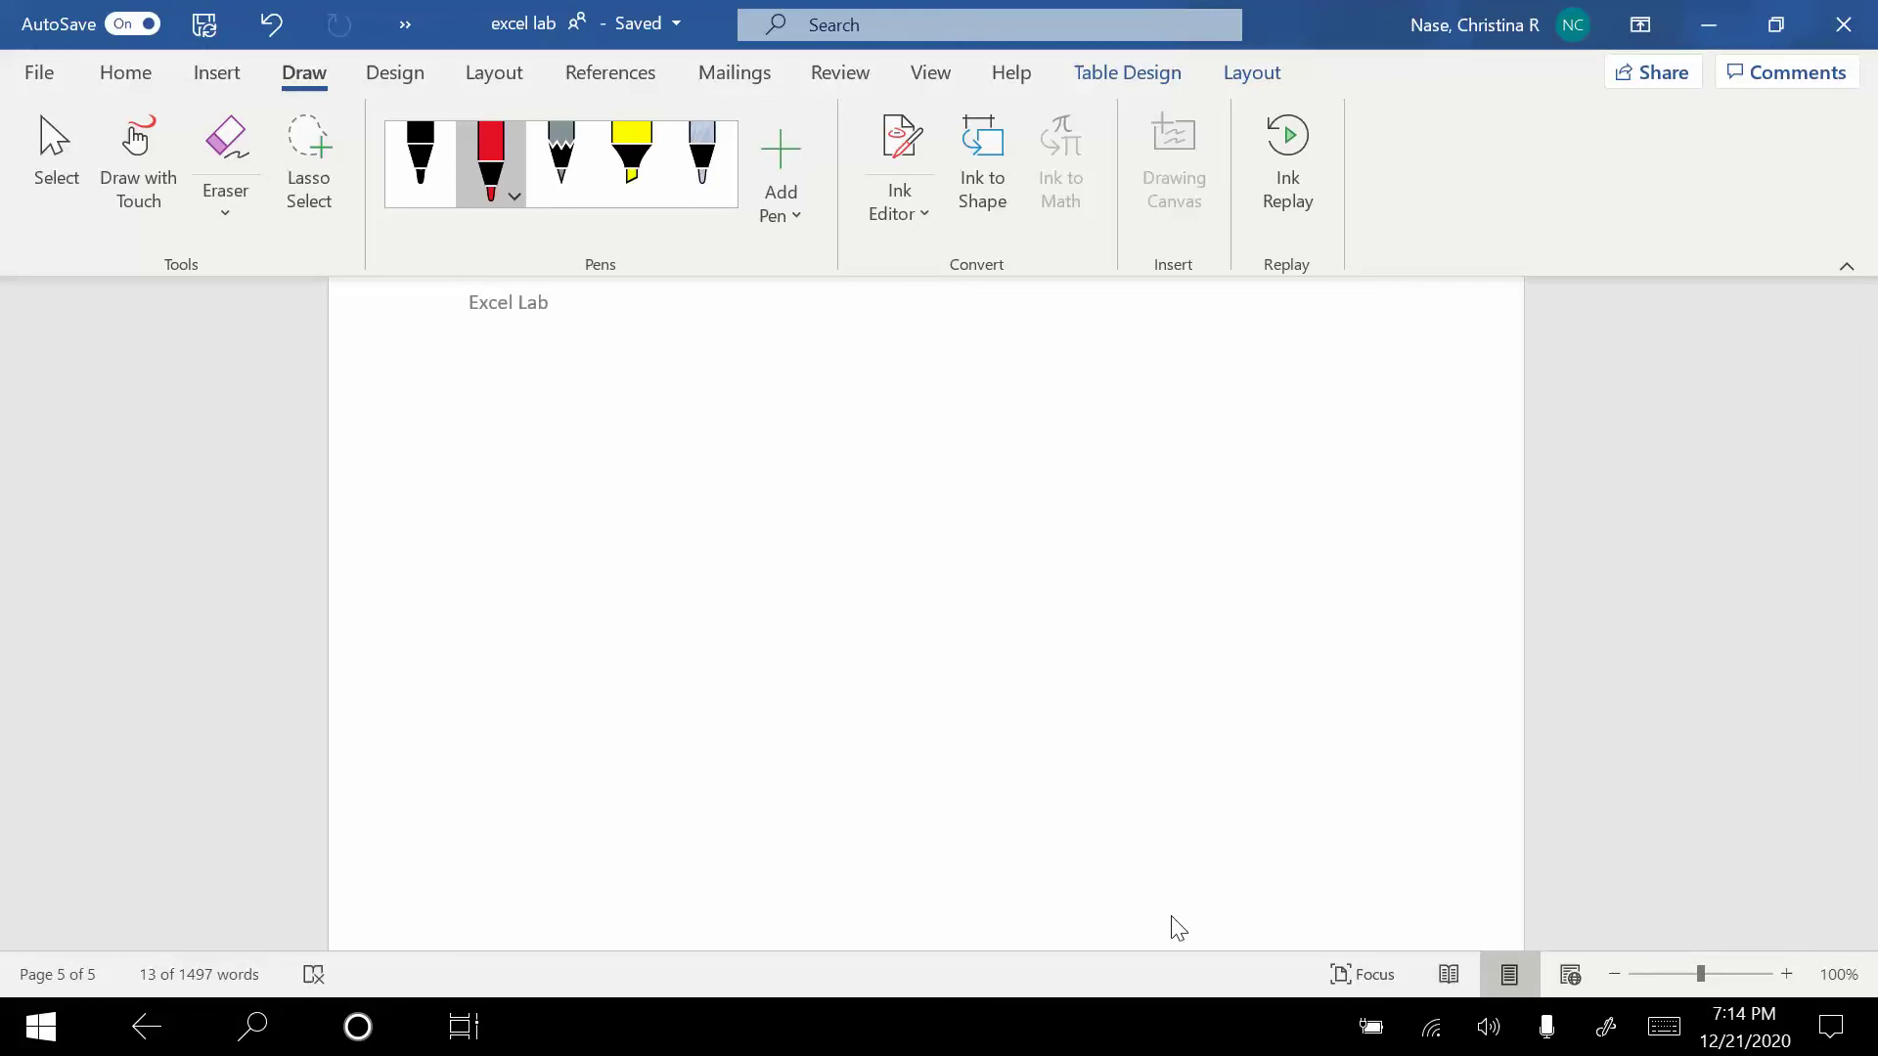
- Handwrite y = mx + b in red ink, labelling y as absorbance, m as slope, x as data
{"action": "left_click", "coordinate": [740, 349]}
{"action": "mouse_move", "coordinate": [740, 348]}
{"action": "left_mouse_down"}
{"action": "mouse_move", "coordinate": [776, 349]}
{"action": "mouse_move", "coordinate": [760, 402]}
{"action": "mouse_move", "coordinate": [830, 358]}
{"action": "left_mouse_up"}
{"action": "left_click_drag", "start_coordinate": [794, 371], "coordinate": [962, 373]}
{"action": "left_click_drag", "start_coordinate": [961, 349], "coordinate": [932, 373]}
{"action": "mouse_move", "coordinate": [999, 346]}
{"action": "left_mouse_down"}
{"action": "mouse_move", "coordinate": [999, 374]}
{"action": "mouse_move", "coordinate": [1018, 357]}
{"action": "mouse_move", "coordinate": [1037, 372]}
{"action": "left_mouse_up"}
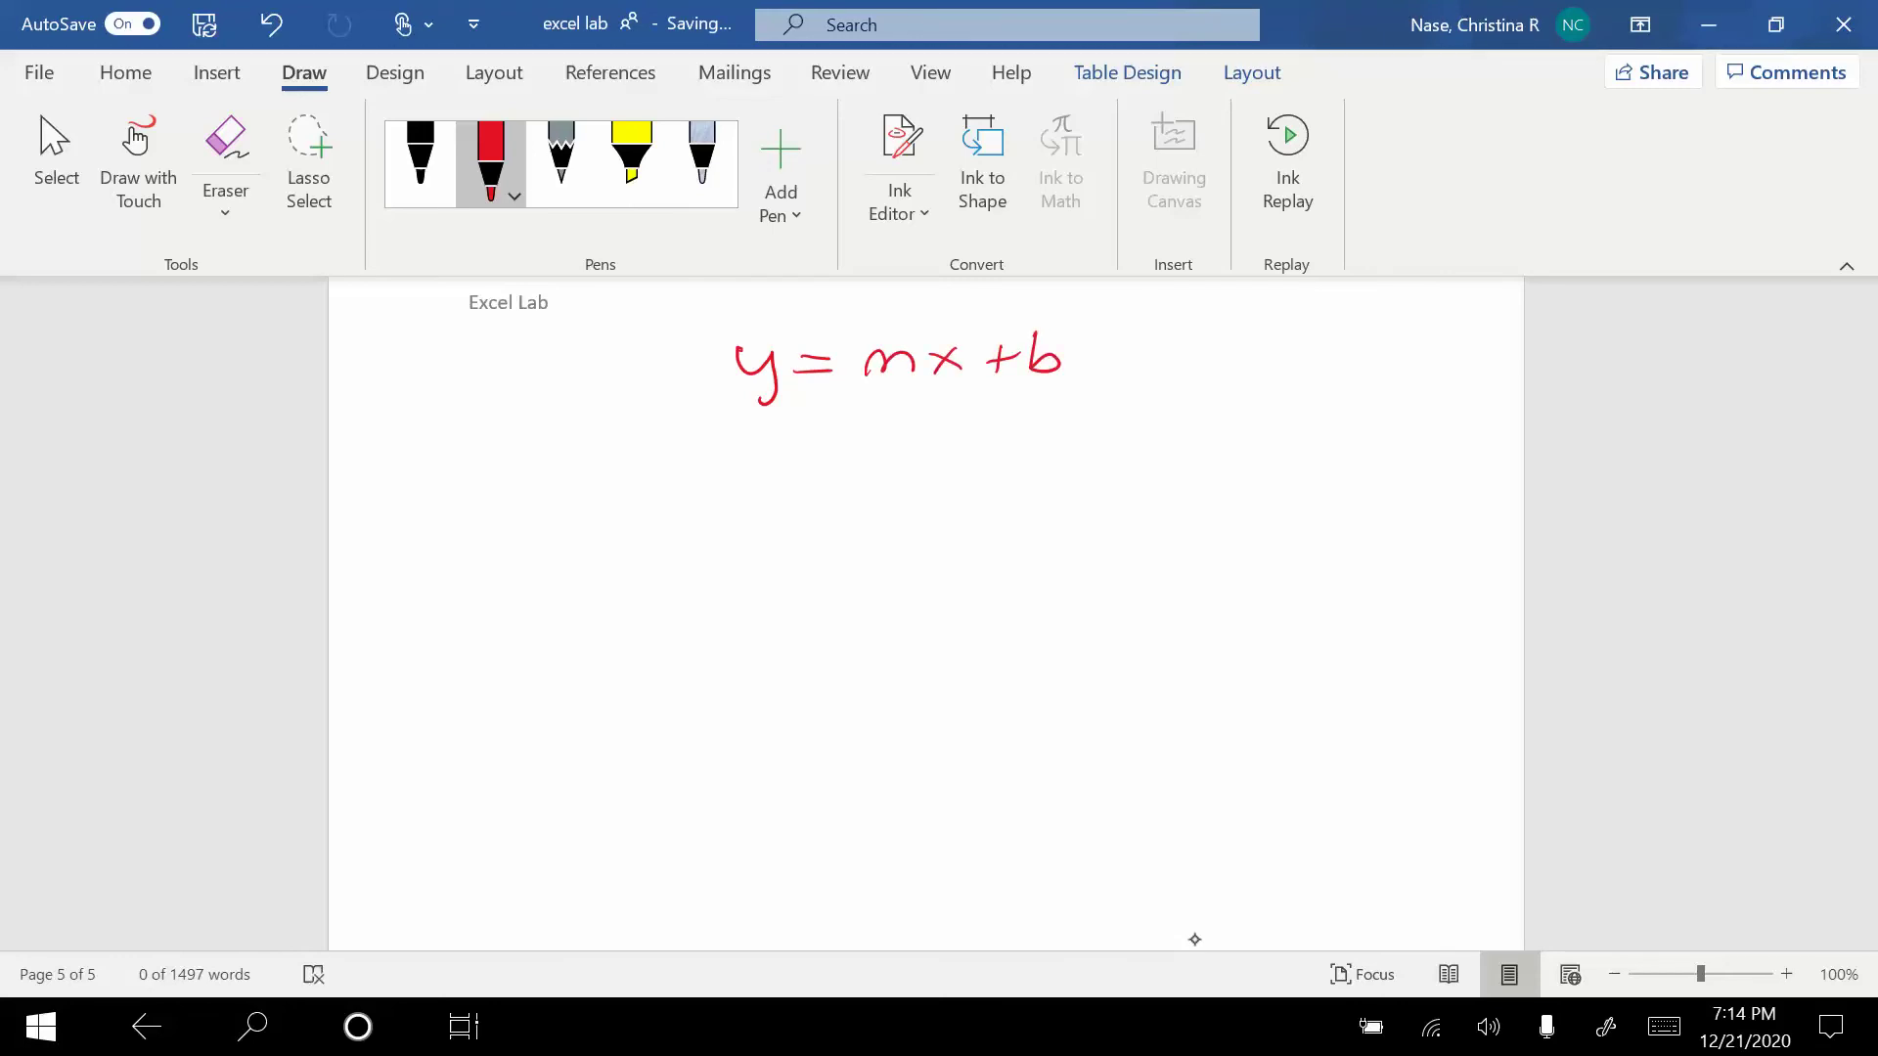
{"action": "left_click_drag", "start_coordinate": [731, 335], "coordinate": [753, 316]}
{"action": "left_click", "coordinate": [867, 313]}
{"action": "mouse_move", "coordinate": [872, 313]}
{"action": "left_mouse_down"}
{"action": "mouse_move", "coordinate": [858, 331]}
{"action": "mouse_move", "coordinate": [927, 309]}
{"action": "mouse_move", "coordinate": [828, 342]}
{"action": "left_mouse_up"}
{"action": "mouse_move", "coordinate": [924, 297]}
{"action": "left_mouse_down"}
{"action": "mouse_move", "coordinate": [931, 331]}
{"action": "mouse_move", "coordinate": [1025, 314]}
{"action": "mouse_move", "coordinate": [1003, 319]}
{"action": "left_mouse_up"}
{"action": "mouse_move", "coordinate": [1040, 307]}
{"action": "left_mouse_down"}
{"action": "mouse_move", "coordinate": [1090, 303]}
{"action": "mouse_move", "coordinate": [1099, 329]}
{"action": "left_mouse_up"}
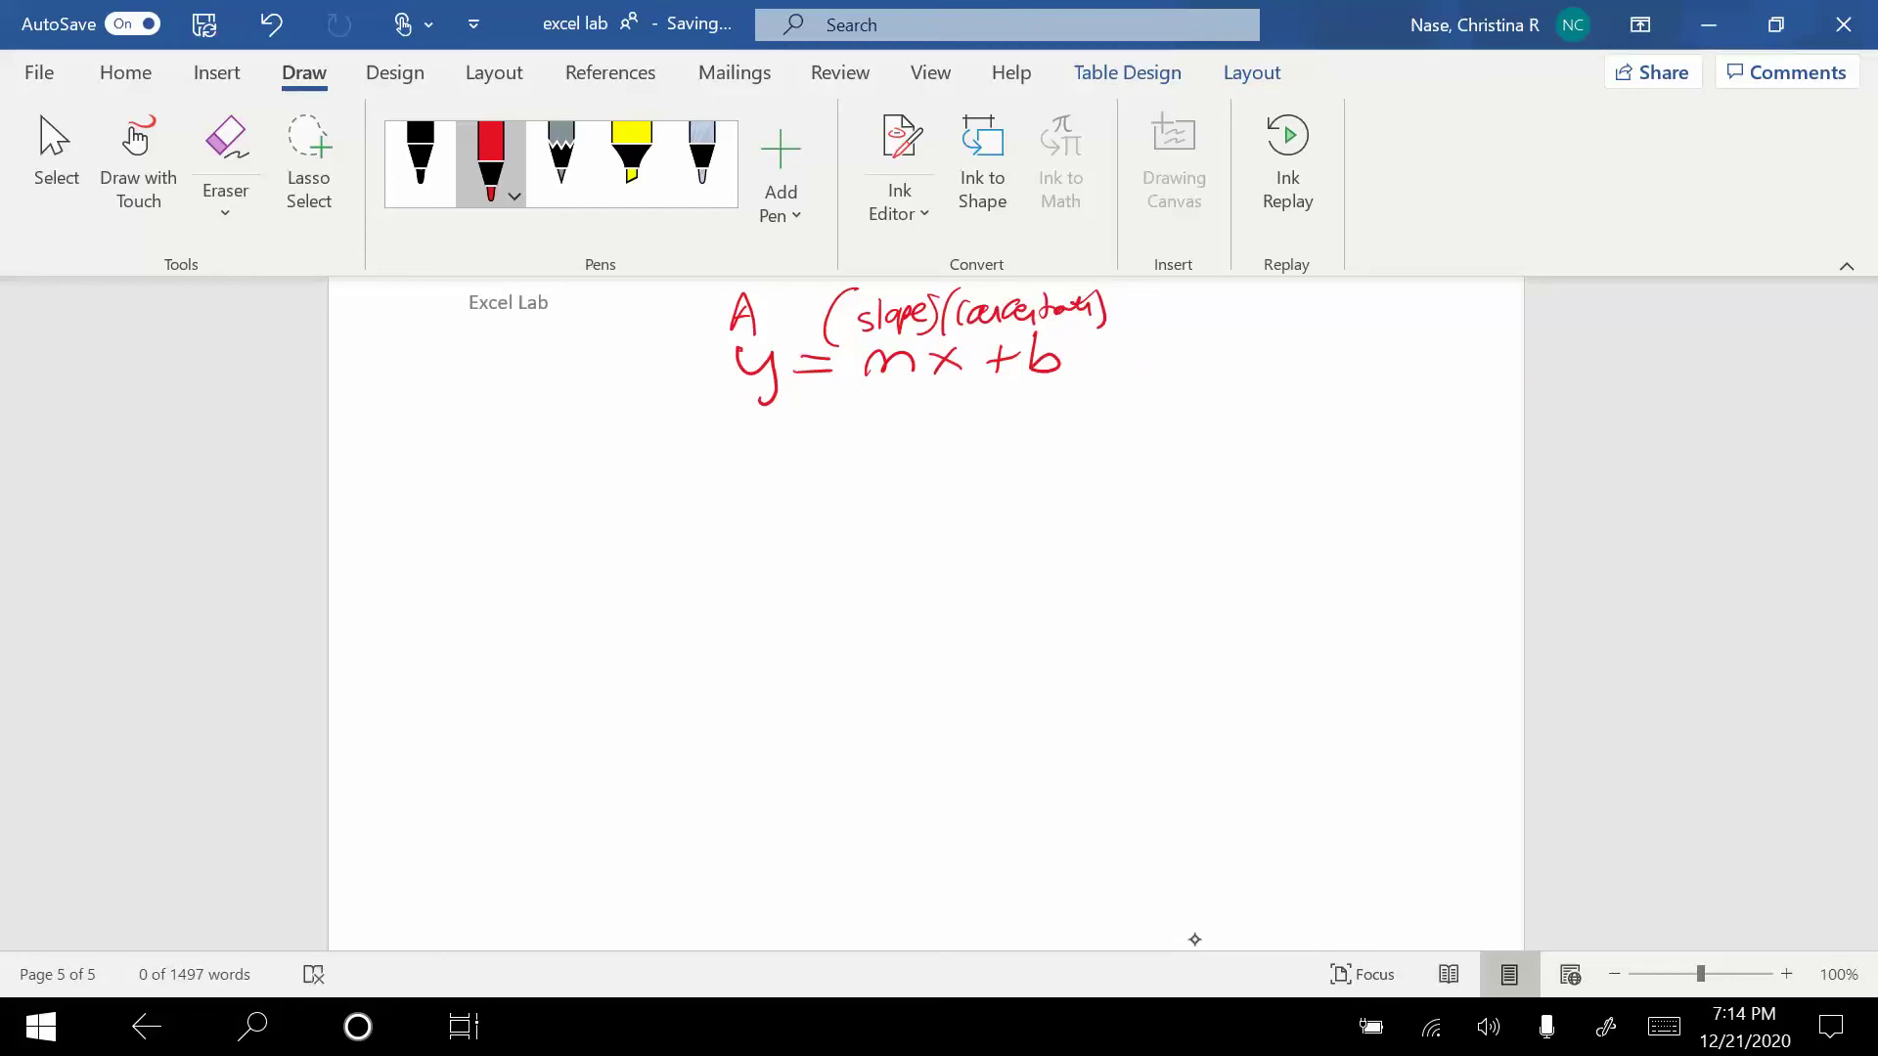
- Handwrite the fitted equation y = 0.748x + 0.0035 below the general formula
{"action": "mouse_move", "coordinate": [729, 427]}
{"action": "left_mouse_down"}
{"action": "mouse_move", "coordinate": [758, 427]}
{"action": "mouse_move", "coordinate": [746, 468]}
{"action": "mouse_move", "coordinate": [819, 428]}
{"action": "left_mouse_up"}
{"action": "mouse_move", "coordinate": [789, 444]}
{"action": "left_mouse_down"}
{"action": "mouse_move", "coordinate": [861, 407]}
{"action": "mouse_move", "coordinate": [911, 425]}
{"action": "mouse_move", "coordinate": [968, 412]}
{"action": "mouse_move", "coordinate": [1011, 437]}
{"action": "mouse_move", "coordinate": [990, 437]}
{"action": "left_mouse_up"}
{"action": "left_click", "coordinate": [885, 431]}
{"action": "mouse_move", "coordinate": [1043, 406]}
{"action": "left_mouse_down"}
{"action": "mouse_move", "coordinate": [1044, 433]}
{"action": "mouse_move", "coordinate": [1103, 396]}
{"action": "mouse_move", "coordinate": [1083, 420]}
{"action": "mouse_move", "coordinate": [1228, 415]}
{"action": "left_mouse_up"}
{"action": "left_click", "coordinate": [1129, 421]}
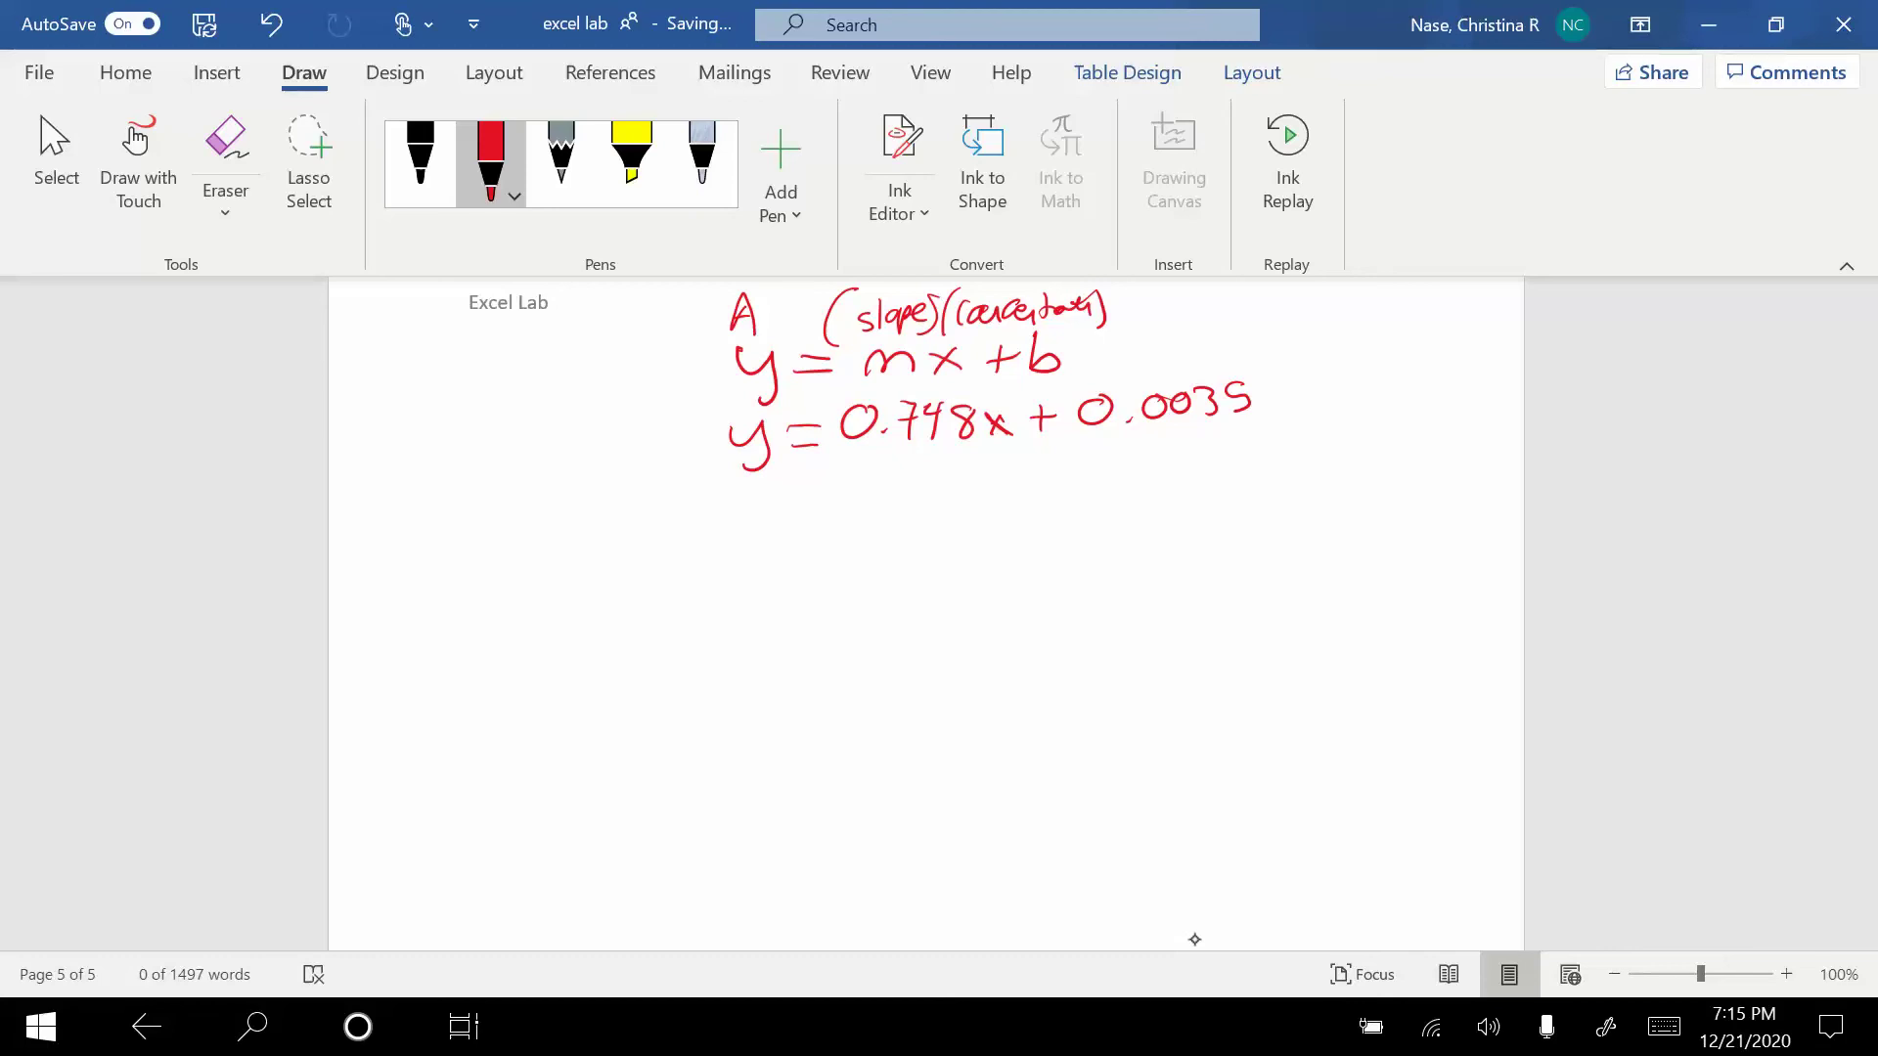
- Write the absorbance A = 0.65 at the left of the page
{"action": "mouse_move", "coordinate": [349, 401]}
{"action": "left_mouse_down"}
{"action": "mouse_move", "coordinate": [368, 342]}
{"action": "mouse_move", "coordinate": [382, 396]}
{"action": "left_mouse_up"}
{"action": "left_click_drag", "start_coordinate": [353, 377], "coordinate": [379, 376]}
{"action": "mouse_move", "coordinate": [451, 354]}
{"action": "left_mouse_down"}
{"action": "mouse_move", "coordinate": [438, 368]}
{"action": "mouse_move", "coordinate": [452, 350]}
{"action": "mouse_move", "coordinate": [500, 378]}
{"action": "mouse_move", "coordinate": [553, 351]}
{"action": "mouse_move", "coordinate": [544, 380]}
{"action": "left_mouse_up"}
{"action": "left_click", "coordinate": [482, 389]}
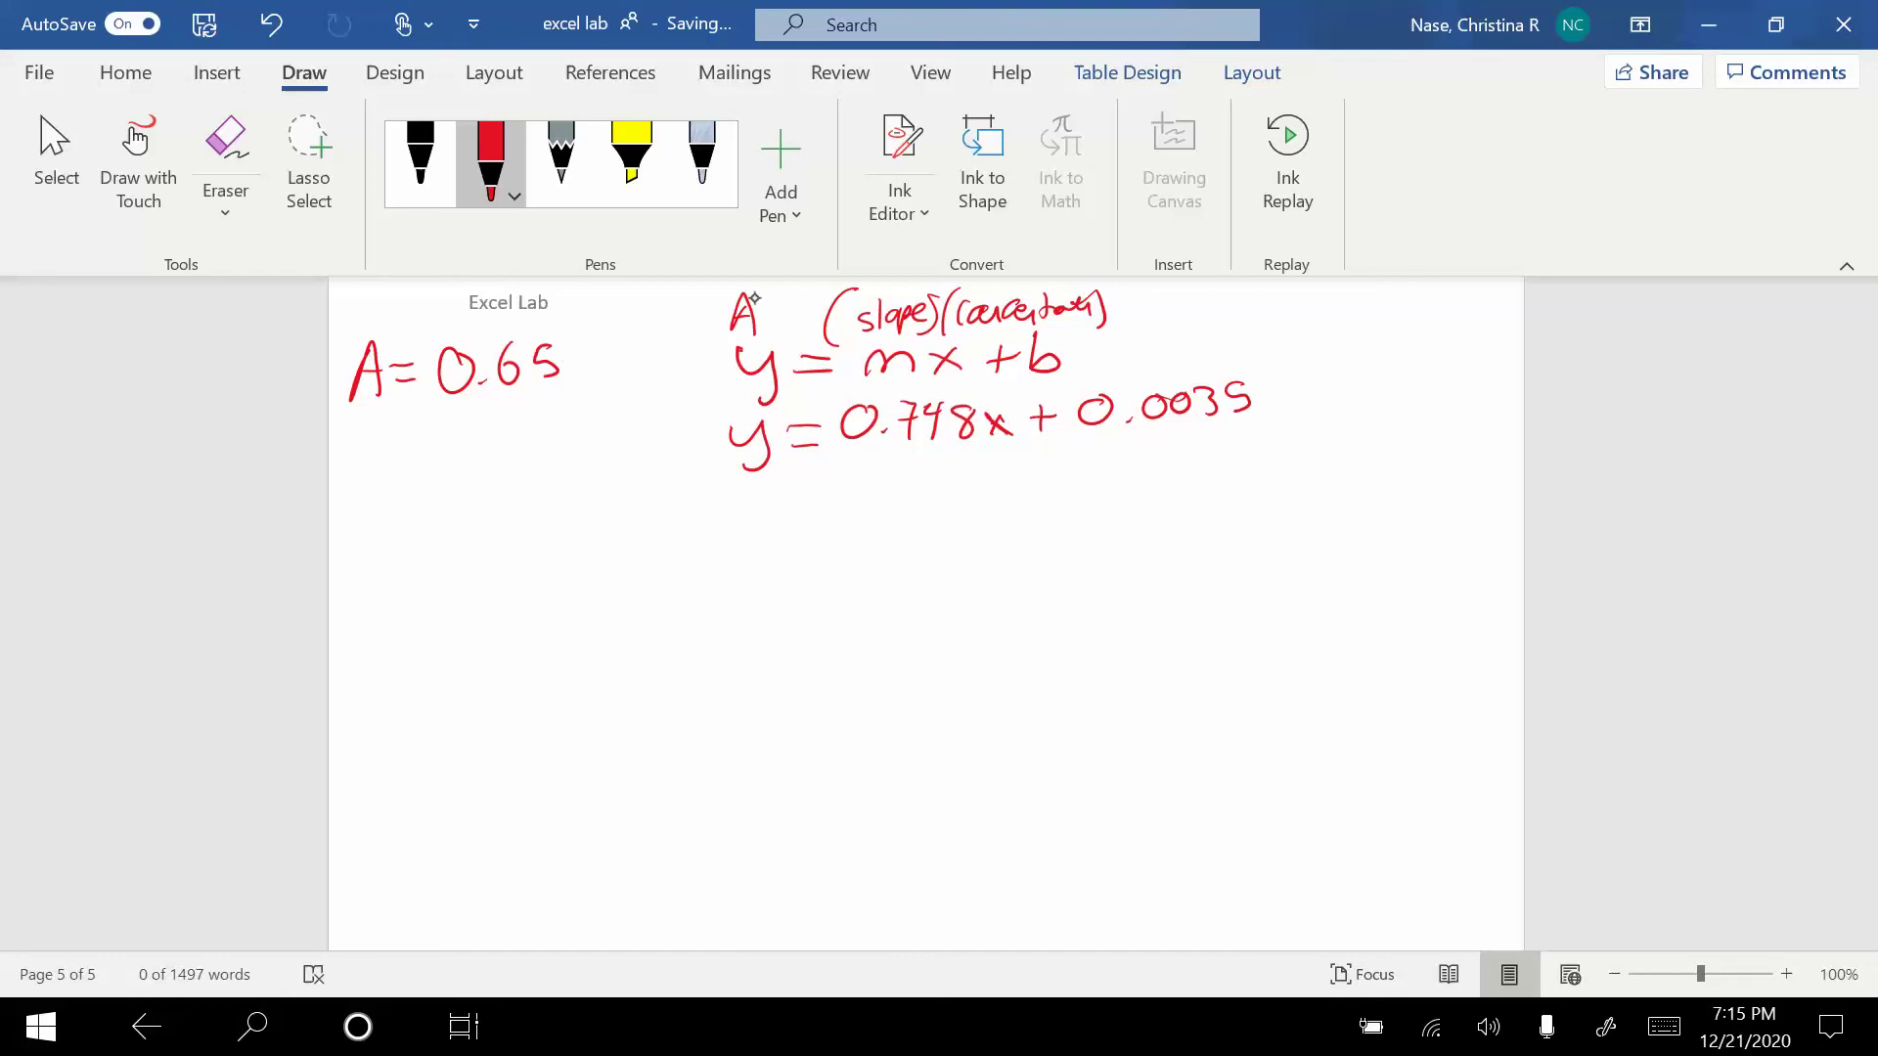
- Substitute the absorbance to write 0.65 = 0.748x + 0.0035 on a new line
{"action": "mouse_move", "coordinate": [699, 487]}
{"action": "left_mouse_down"}
{"action": "mouse_move", "coordinate": [681, 501]}
{"action": "mouse_move", "coordinate": [779, 502]}
{"action": "mouse_move", "coordinate": [772, 521]}
{"action": "mouse_move", "coordinate": [843, 500]}
{"action": "left_mouse_up"}
{"action": "left_click", "coordinate": [723, 521]}
{"action": "mouse_move", "coordinate": [820, 515]}
{"action": "left_mouse_down"}
{"action": "mouse_move", "coordinate": [963, 475]}
{"action": "mouse_move", "coordinate": [958, 523]}
{"action": "mouse_move", "coordinate": [1000, 494]}
{"action": "left_mouse_up"}
{"action": "left_click", "coordinate": [929, 519]}
{"action": "mouse_move", "coordinate": [993, 475]}
{"action": "left_mouse_down"}
{"action": "mouse_move", "coordinate": [990, 518]}
{"action": "mouse_move", "coordinate": [1007, 511]}
{"action": "left_mouse_up"}
{"action": "mouse_move", "coordinate": [1044, 486]}
{"action": "left_mouse_down"}
{"action": "mouse_move", "coordinate": [1072, 505]}
{"action": "mouse_move", "coordinate": [1044, 504]}
{"action": "mouse_move", "coordinate": [1180, 464]}
{"action": "mouse_move", "coordinate": [1223, 480]}
{"action": "mouse_move", "coordinate": [1235, 460]}
{"action": "left_mouse_up"}
{"action": "left_click", "coordinate": [1212, 489]}
{"action": "left_click_drag", "start_coordinate": [1258, 460], "coordinate": [1306, 473]}
{"action": "left_click_drag", "start_coordinate": [1137, 516], "coordinate": [1263, 503]}
- Subtract 0.0035 from both sides, leaving 0.748x on the right
{"action": "left_click", "coordinate": [1216, 517]}
{"action": "left_click_drag", "start_coordinate": [1282, 493], "coordinate": [1281, 518]}
{"action": "mouse_move", "coordinate": [1318, 497]}
{"action": "left_mouse_down"}
{"action": "mouse_move", "coordinate": [1314, 519]}
{"action": "mouse_move", "coordinate": [1343, 497]}
{"action": "left_mouse_up"}
{"action": "left_click_drag", "start_coordinate": [658, 548], "coordinate": [686, 547]}
{"action": "mouse_move", "coordinate": [714, 534]}
{"action": "left_mouse_down"}
{"action": "mouse_move", "coordinate": [787, 537]}
{"action": "mouse_move", "coordinate": [910, 605]}
{"action": "mouse_move", "coordinate": [915, 628]}
{"action": "mouse_move", "coordinate": [951, 599]}
{"action": "mouse_move", "coordinate": [1012, 628]}
{"action": "mouse_move", "coordinate": [1052, 606]}
{"action": "mouse_move", "coordinate": [1055, 626]}
{"action": "left_mouse_up"}
{"action": "left_click", "coordinate": [743, 555]}
{"action": "left_click", "coordinate": [965, 605]}
{"action": "left_click", "coordinate": [986, 624]}
{"action": "left_click_drag", "start_coordinate": [1083, 589], "coordinate": [1068, 616]}
{"action": "left_click_drag", "start_coordinate": [1094, 603], "coordinate": [1122, 620]}
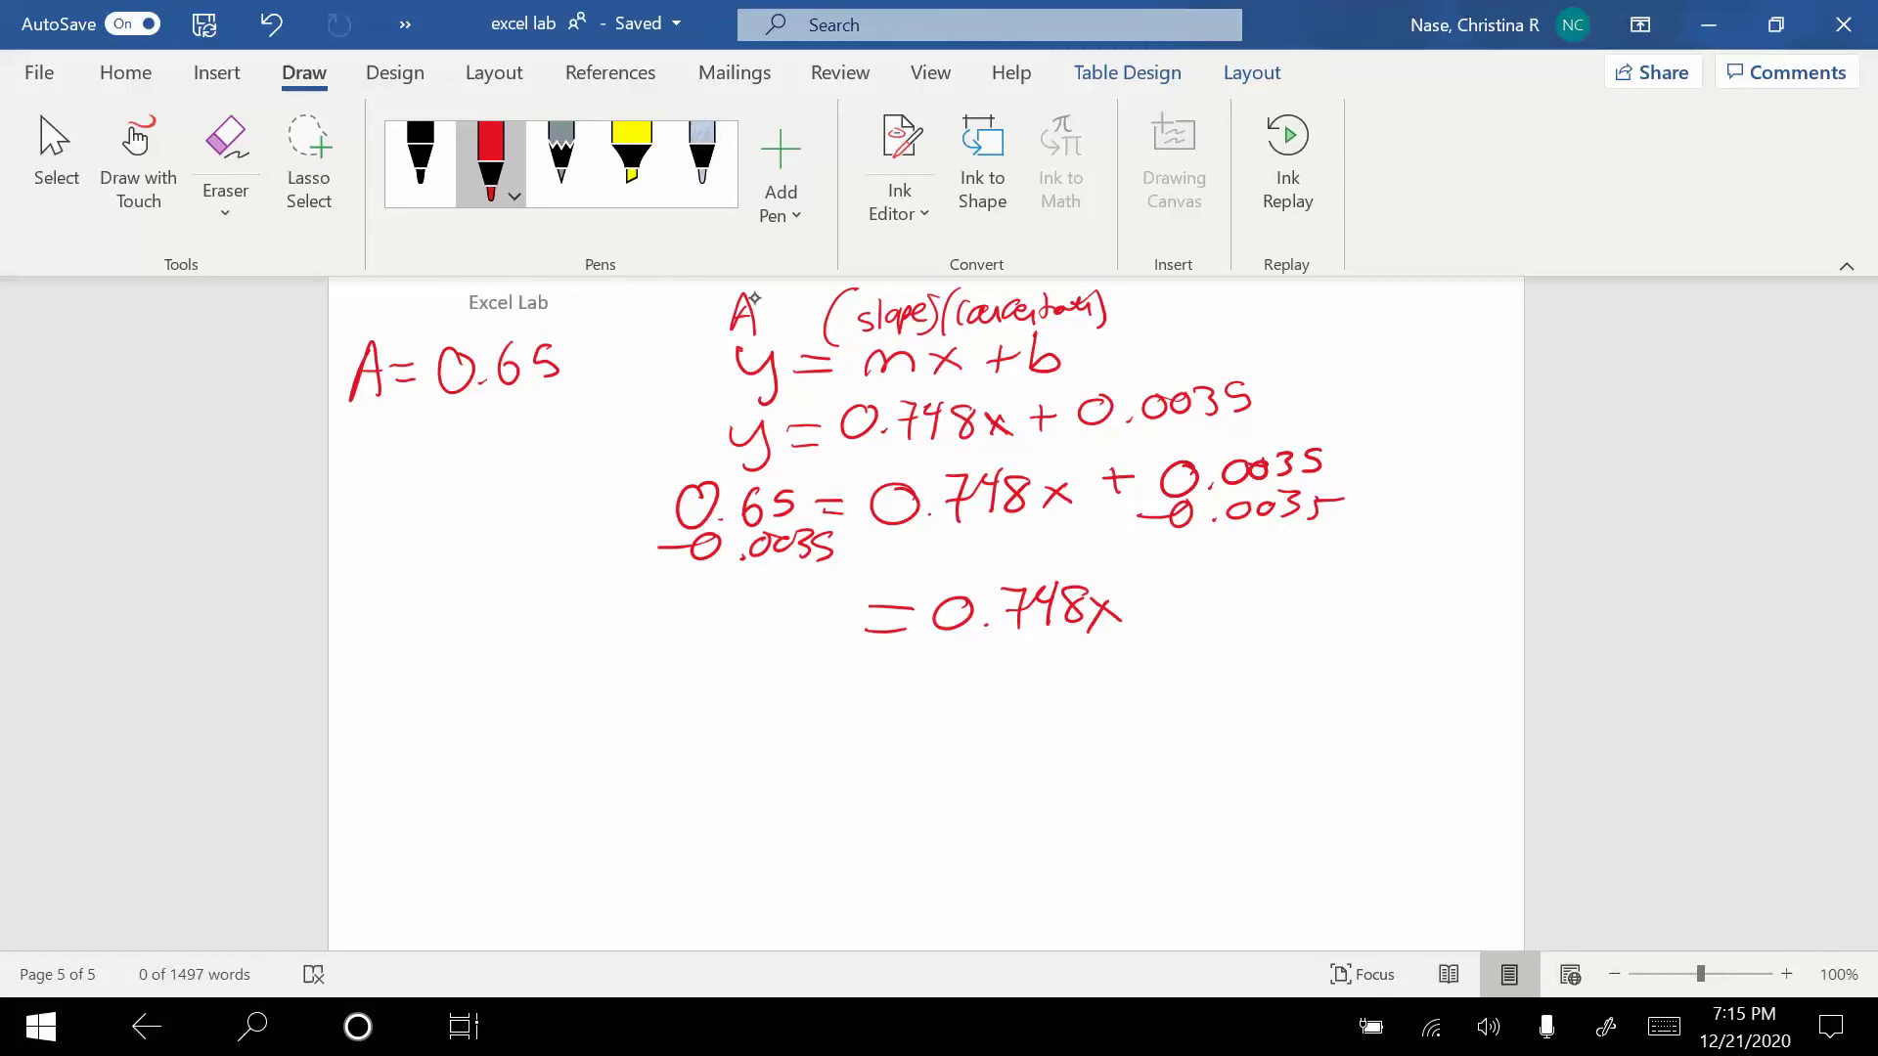
- Write 0.6465 = 0.748x and divide both sides by 0.748
{"action": "left_click_drag", "start_coordinate": [653, 591], "coordinate": [702, 615]}
{"action": "left_click", "coordinate": [674, 624]}
{"action": "left_click_drag", "start_coordinate": [733, 590], "coordinate": [753, 608]}
{"action": "mouse_move", "coordinate": [746, 591]}
{"action": "left_mouse_down"}
{"action": "mouse_move", "coordinate": [748, 622]}
{"action": "mouse_move", "coordinate": [816, 616]}
{"action": "left_mouse_up"}
{"action": "left_click_drag", "start_coordinate": [819, 587], "coordinate": [838, 585]}
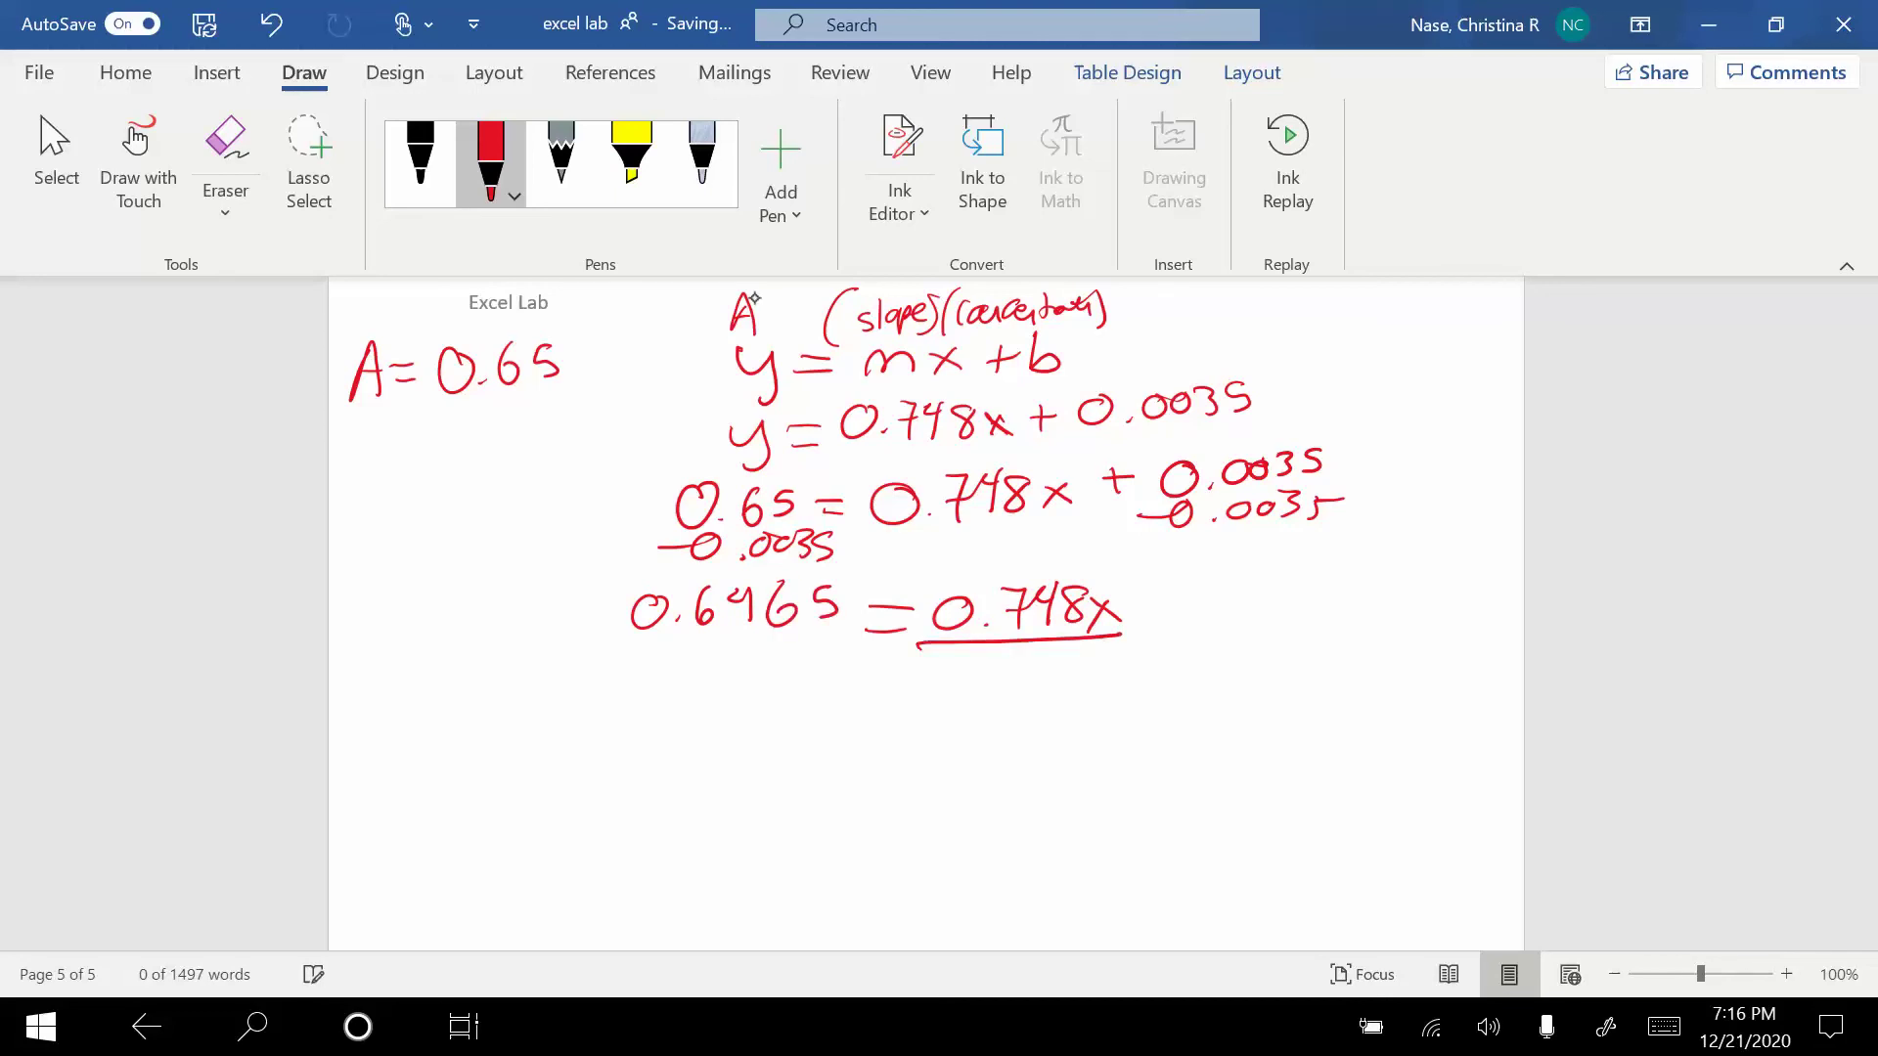
{"action": "mouse_move", "coordinate": [954, 653]}
{"action": "left_mouse_down"}
{"action": "mouse_move", "coordinate": [1019, 684]}
{"action": "mouse_move", "coordinate": [1064, 669]}
{"action": "mouse_move", "coordinate": [1053, 682]}
{"action": "left_mouse_up"}
{"action": "left_click", "coordinate": [988, 682]}
{"action": "mouse_move", "coordinate": [1090, 653]}
{"action": "left_mouse_down"}
{"action": "mouse_move", "coordinate": [1087, 681]}
{"action": "mouse_move", "coordinate": [1036, 666]}
{"action": "left_mouse_up"}
{"action": "mouse_move", "coordinate": [636, 650]}
{"action": "left_mouse_down"}
{"action": "mouse_move", "coordinate": [792, 642]}
{"action": "mouse_move", "coordinate": [681, 658]}
{"action": "mouse_move", "coordinate": [711, 693]}
{"action": "mouse_move", "coordinate": [774, 674]}
{"action": "mouse_move", "coordinate": [788, 689]}
{"action": "mouse_move", "coordinate": [810, 758]}
{"action": "mouse_move", "coordinate": [790, 775]}
{"action": "left_mouse_up"}
{"action": "left_click", "coordinate": [711, 685]}
- Write the solution x = 0.8643
{"action": "mouse_move", "coordinate": [843, 748]}
{"action": "left_mouse_down"}
{"action": "mouse_move", "coordinate": [869, 743]}
{"action": "mouse_move", "coordinate": [870, 762]}
{"action": "mouse_move", "coordinate": [923, 727]}
{"action": "mouse_move", "coordinate": [997, 726]}
{"action": "left_mouse_up"}
{"action": "left_click", "coordinate": [961, 751]}
{"action": "left_click_drag", "start_coordinate": [1036, 722], "coordinate": [1027, 743]}
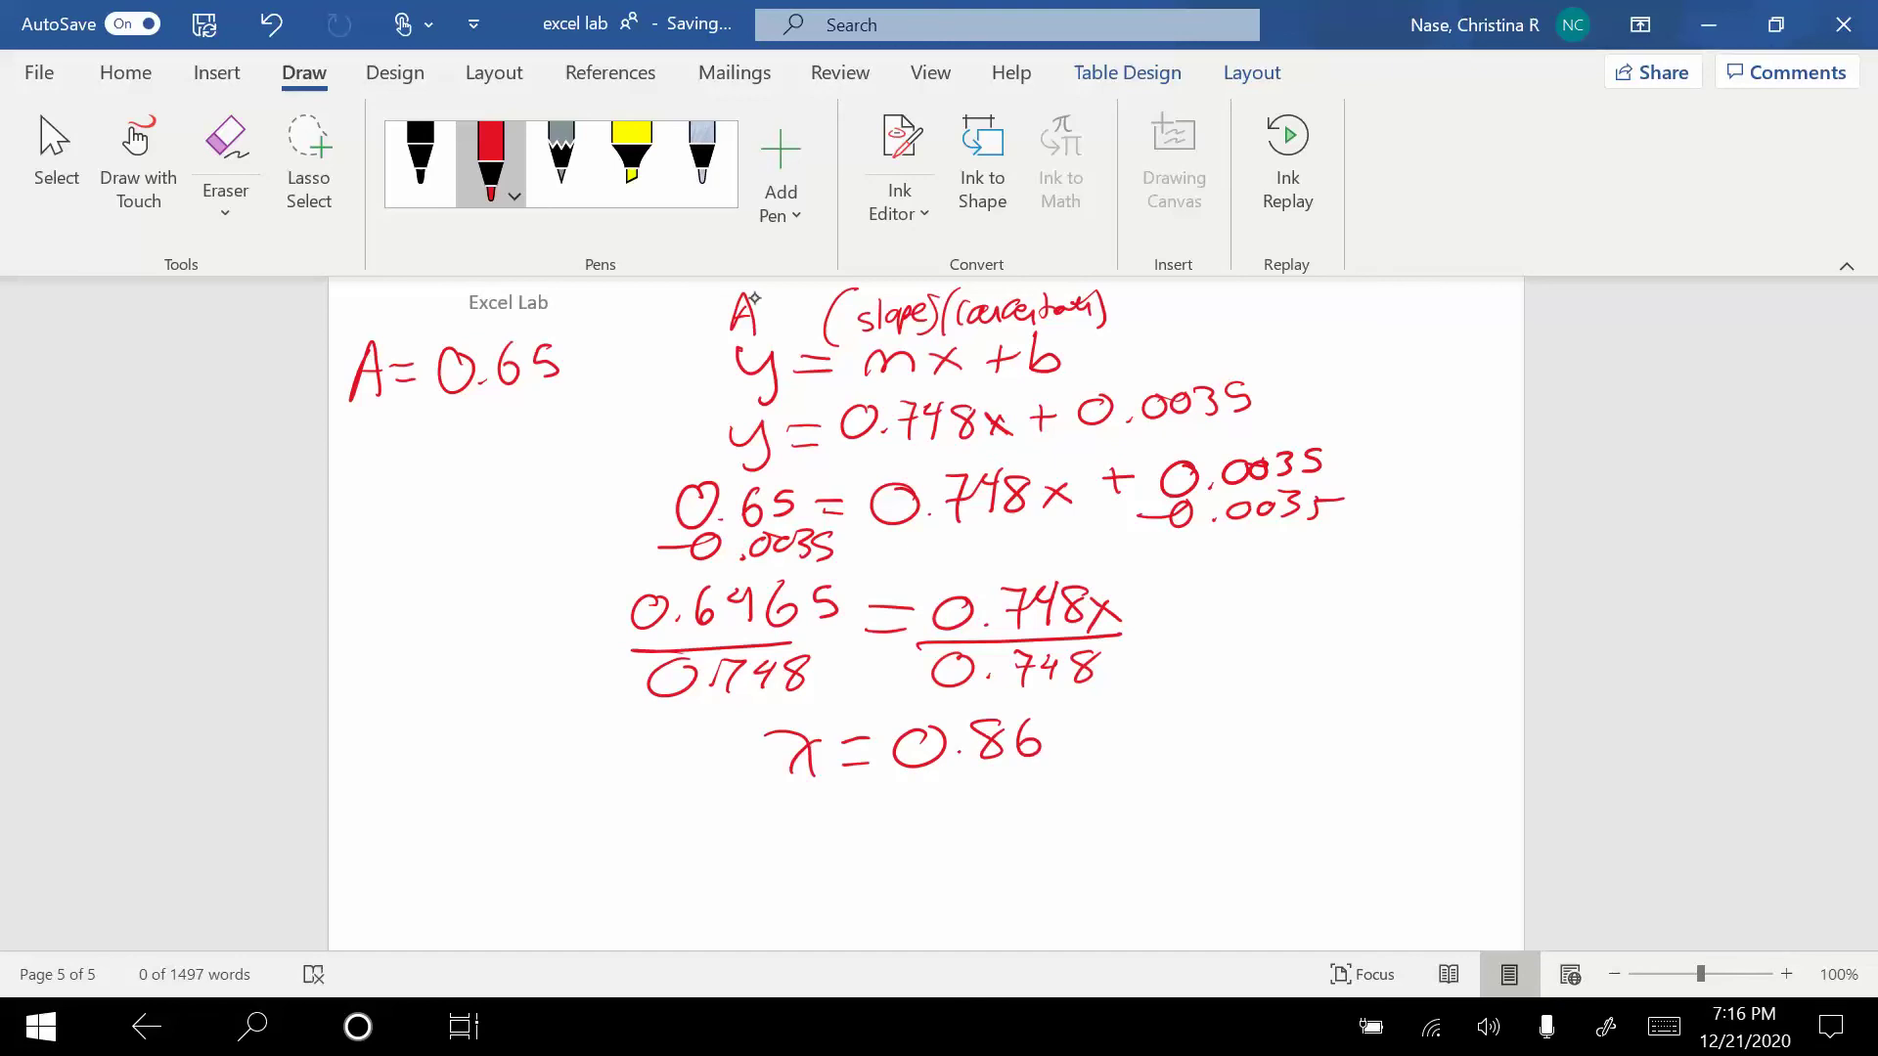
{"action": "left_click_drag", "start_coordinate": [1056, 711], "coordinate": [1073, 730]}
{"action": "mouse_move", "coordinate": [1066, 719]}
{"action": "left_mouse_down"}
{"action": "mouse_move", "coordinate": [1063, 758]}
{"action": "mouse_move", "coordinate": [1191, 720]}
{"action": "mouse_move", "coordinate": [1203, 749]}
{"action": "left_mouse_up"}
- Round the answer to 0.86 M, circle it, and leave tablet mode to return to Excel
{"action": "mouse_move", "coordinate": [860, 812]}
{"action": "left_mouse_down"}
{"action": "mouse_move", "coordinate": [897, 808]}
{"action": "mouse_move", "coordinate": [894, 830]}
{"action": "left_mouse_up"}
{"action": "mouse_move", "coordinate": [960, 812]}
{"action": "left_mouse_down"}
{"action": "mouse_move", "coordinate": [929, 843]}
{"action": "mouse_move", "coordinate": [959, 814]}
{"action": "mouse_move", "coordinate": [1012, 826]}
{"action": "mouse_move", "coordinate": [1022, 808]}
{"action": "left_mouse_up"}
{"action": "left_click", "coordinate": [985, 839]}
{"action": "mouse_move", "coordinate": [1071, 808]}
{"action": "left_mouse_down"}
{"action": "mouse_move", "coordinate": [1056, 833]}
{"action": "mouse_move", "coordinate": [1103, 808]}
{"action": "mouse_move", "coordinate": [1139, 836]}
{"action": "left_mouse_up"}
{"action": "mouse_move", "coordinate": [828, 855]}
{"action": "left_mouse_down"}
{"action": "mouse_move", "coordinate": [1156, 789]}
{"action": "mouse_move", "coordinate": [832, 849]}
{"action": "left_mouse_up"}
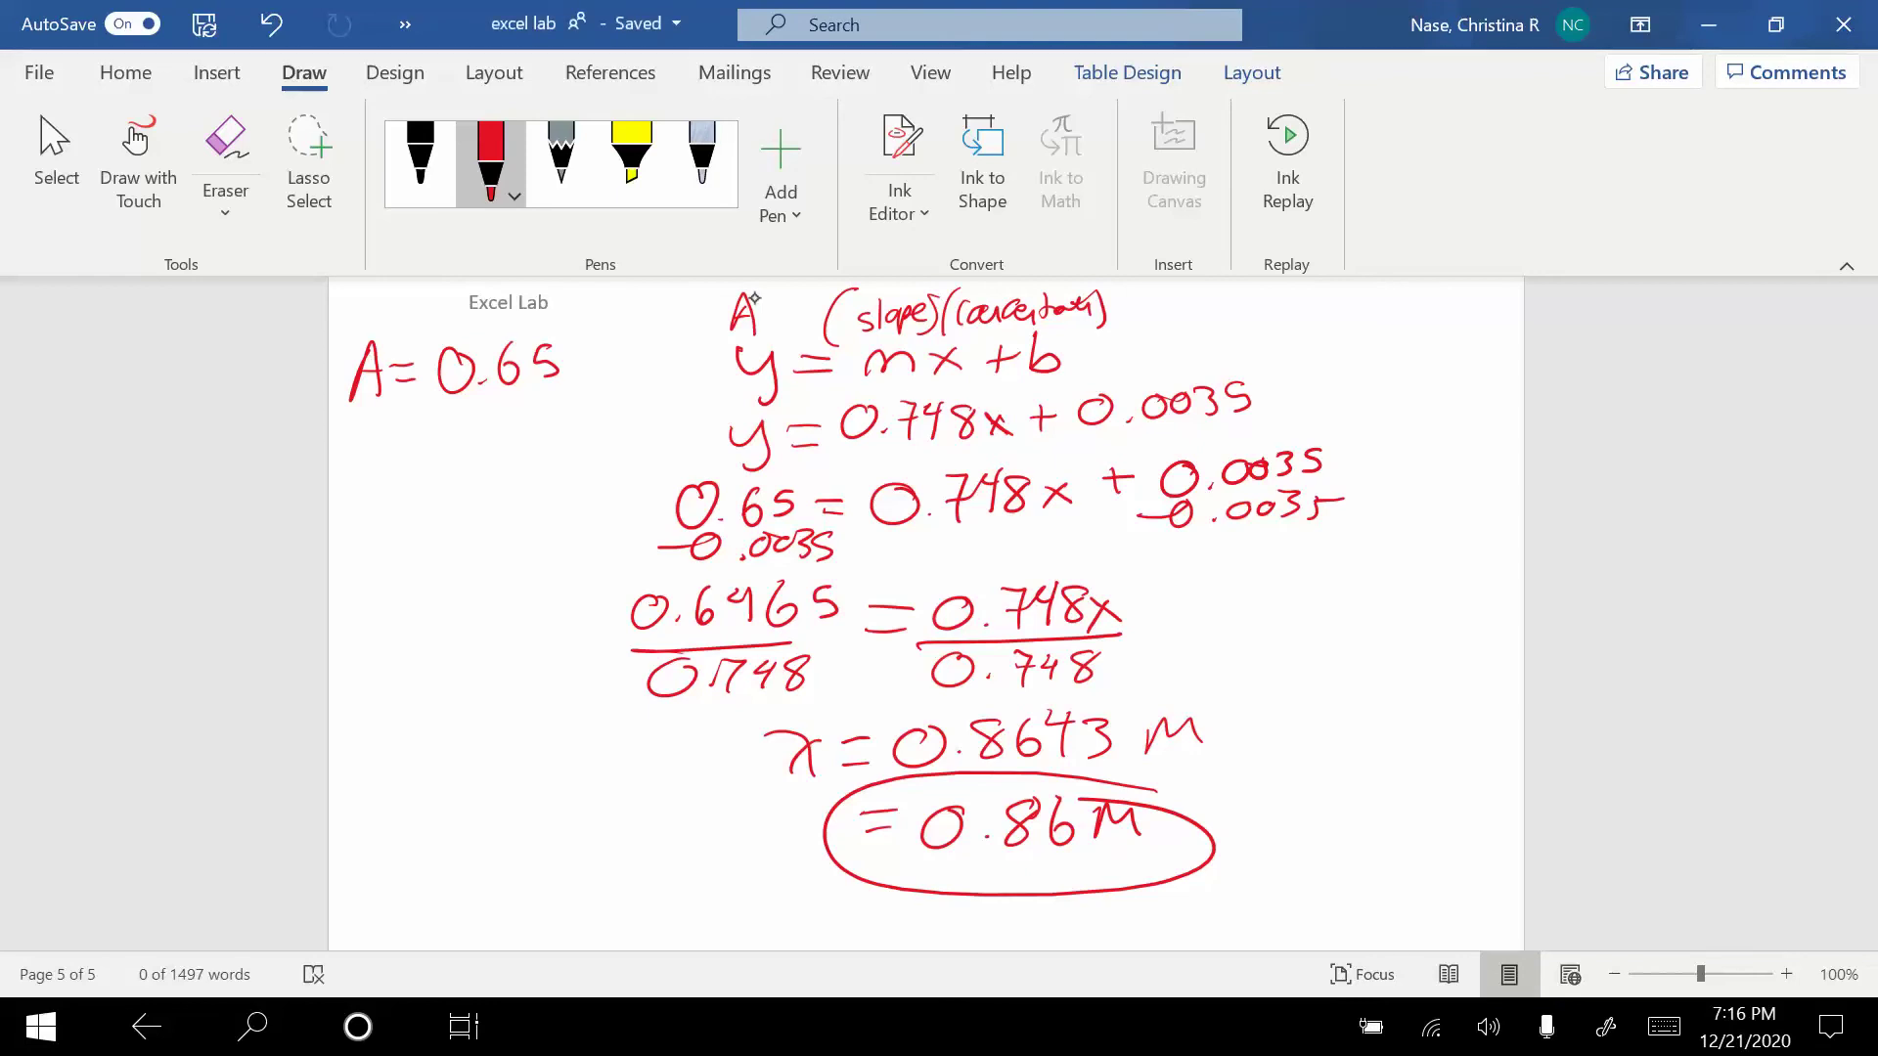
{"action": "left_click", "coordinate": [509, 499]}
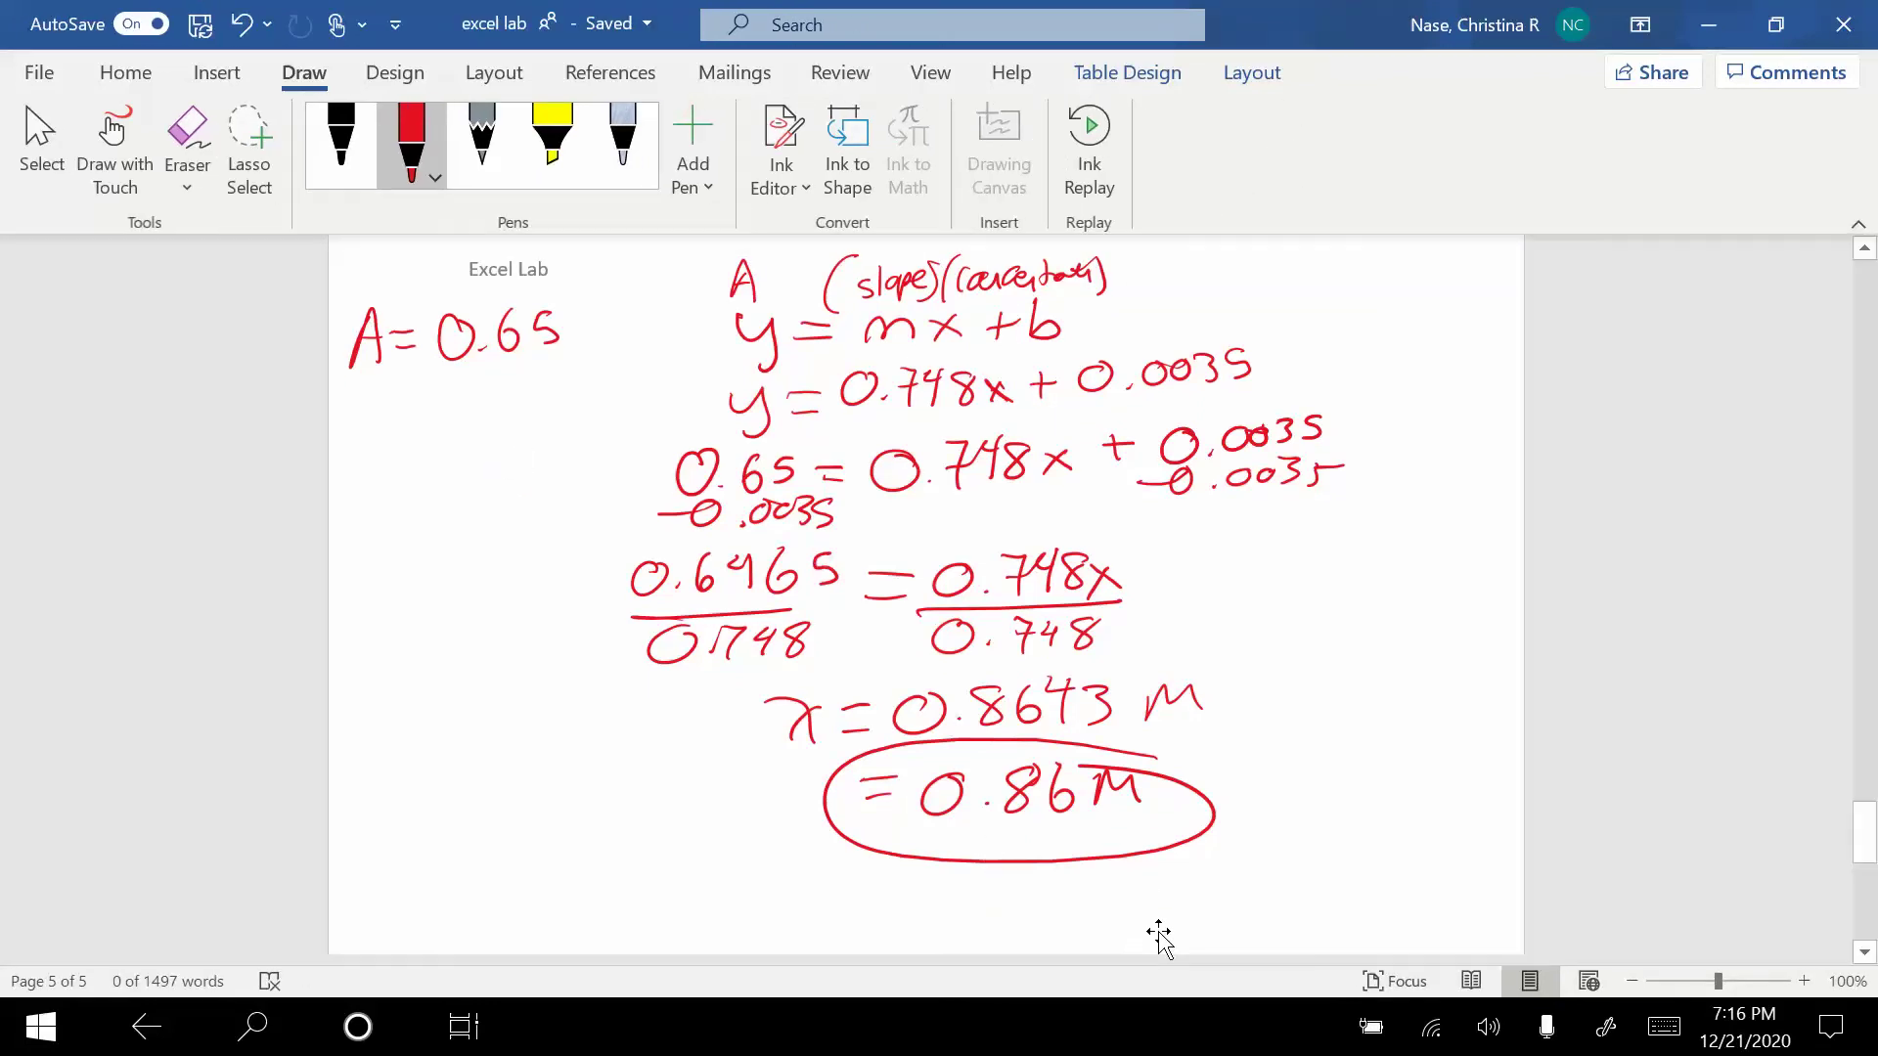
{"action": "left_click", "coordinate": [1470, 949]}
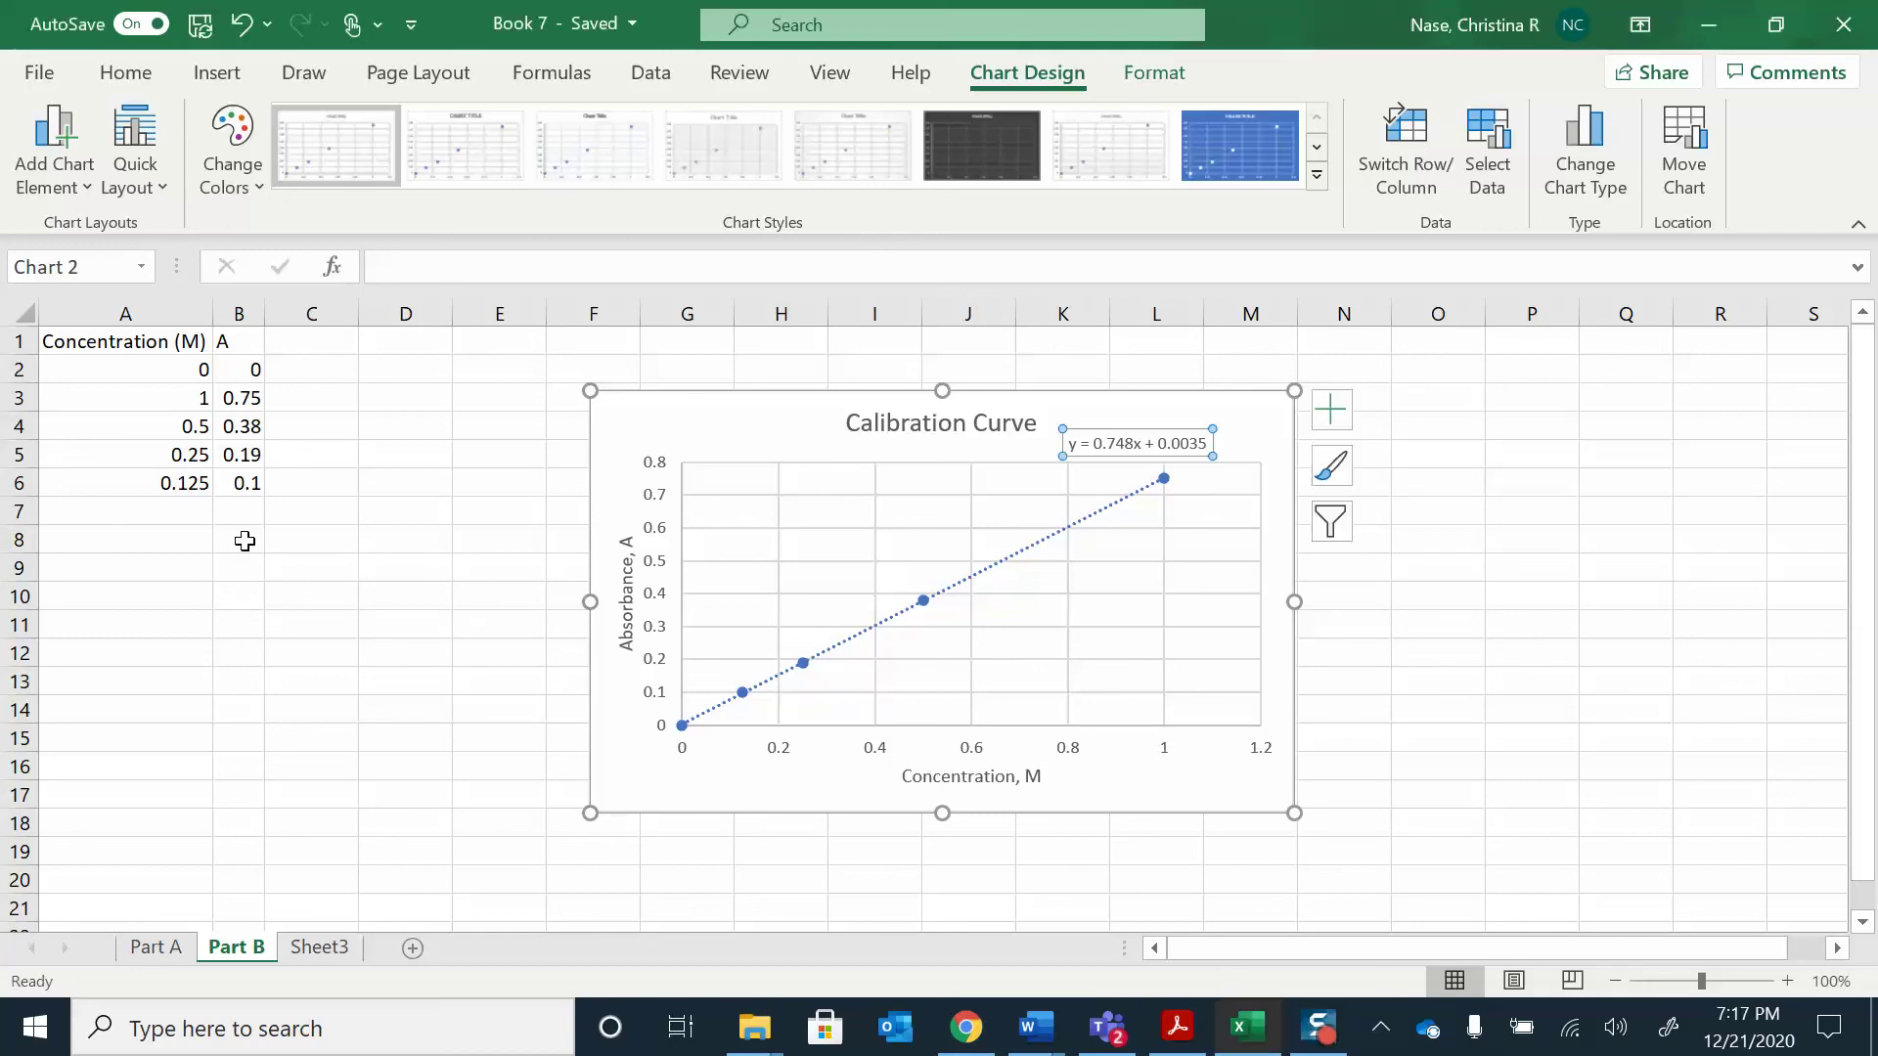
- Enter the measured absorbance 0.65 in cell B8
{"action": "left_click", "coordinate": [244, 542]}
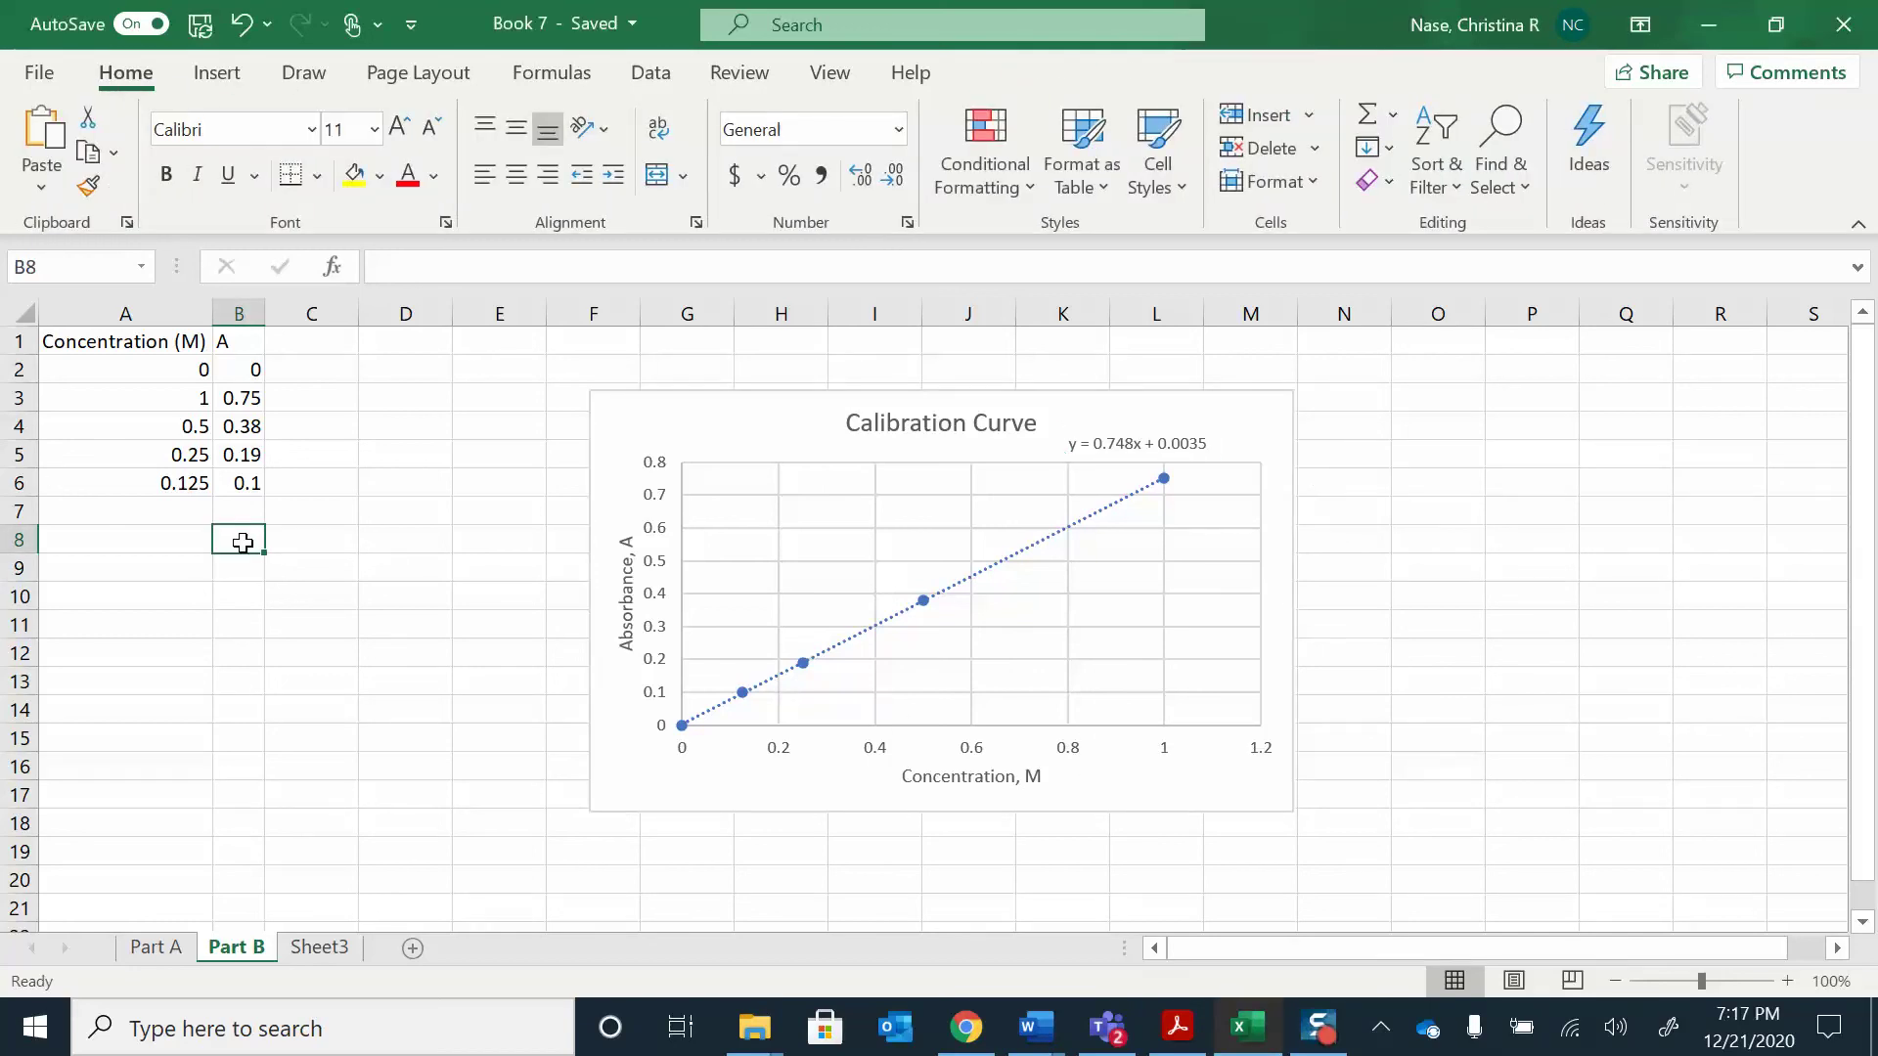
{"action": "type", "text": "0.65"}
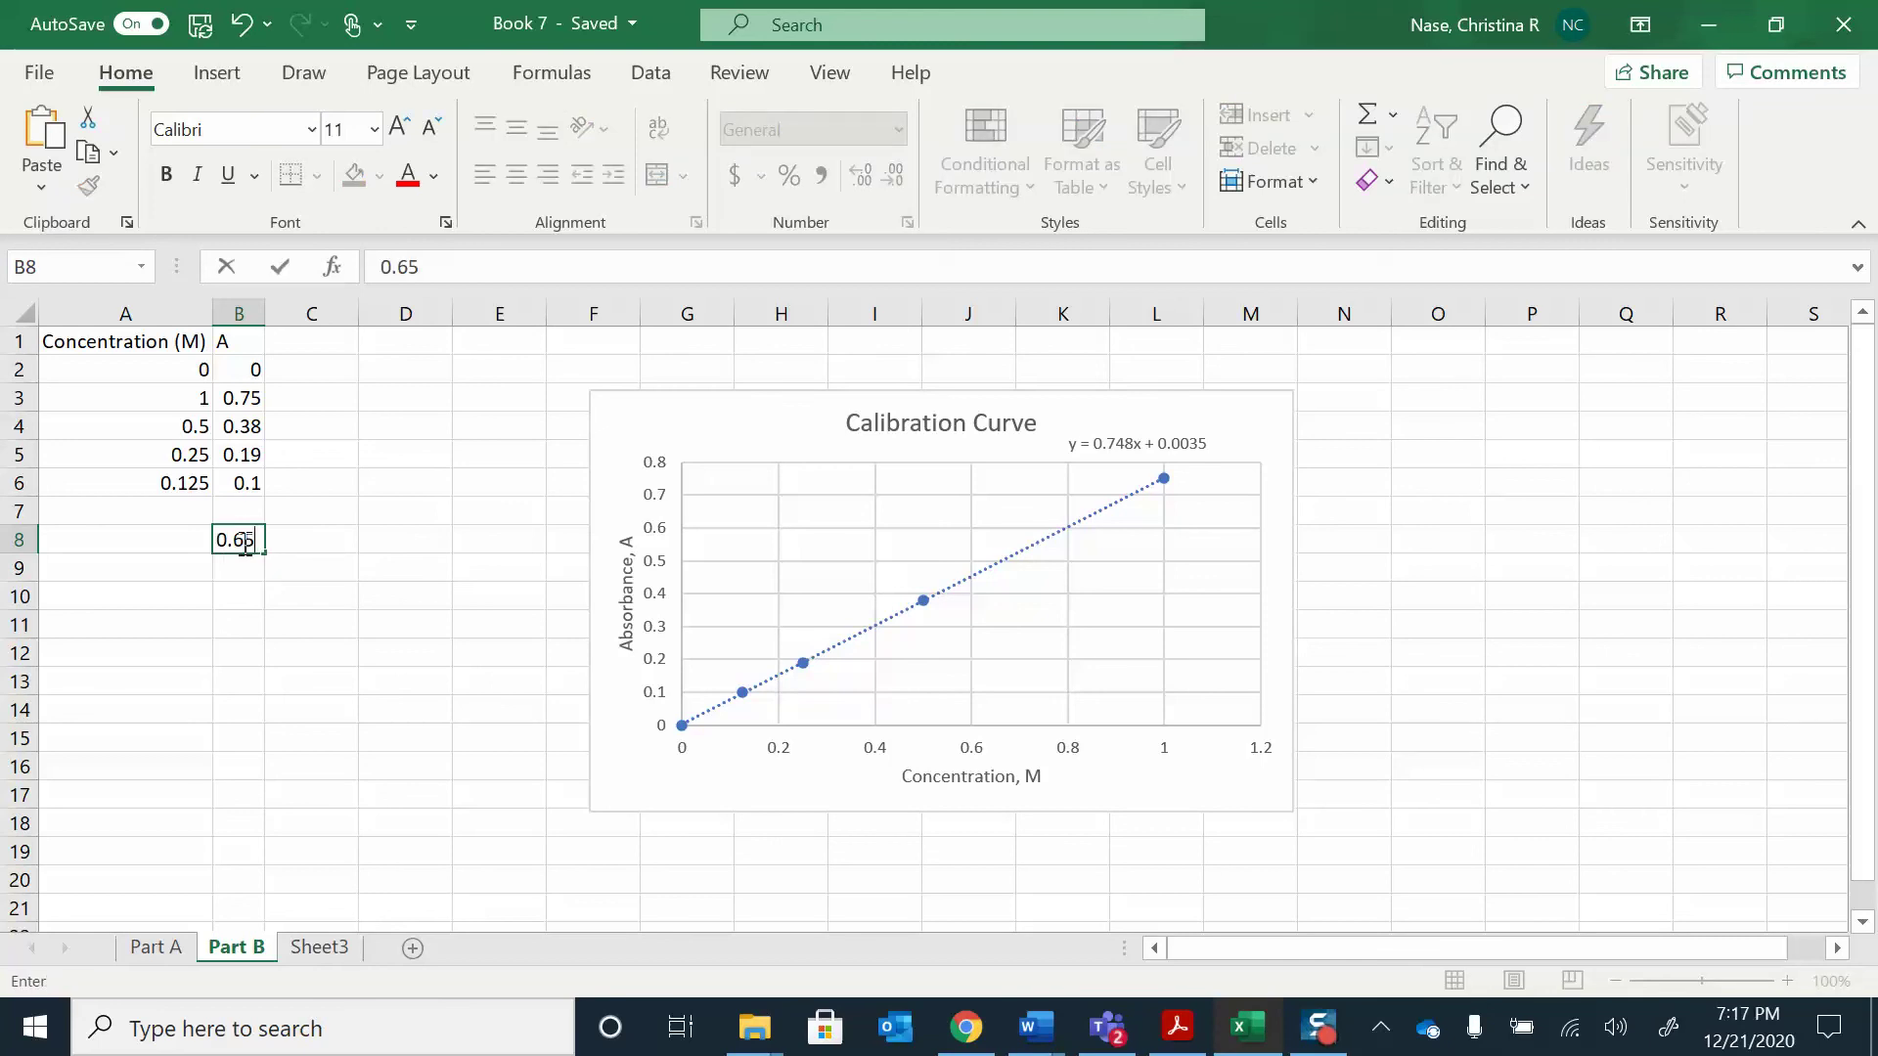
{"action": "key", "text": "Return"}
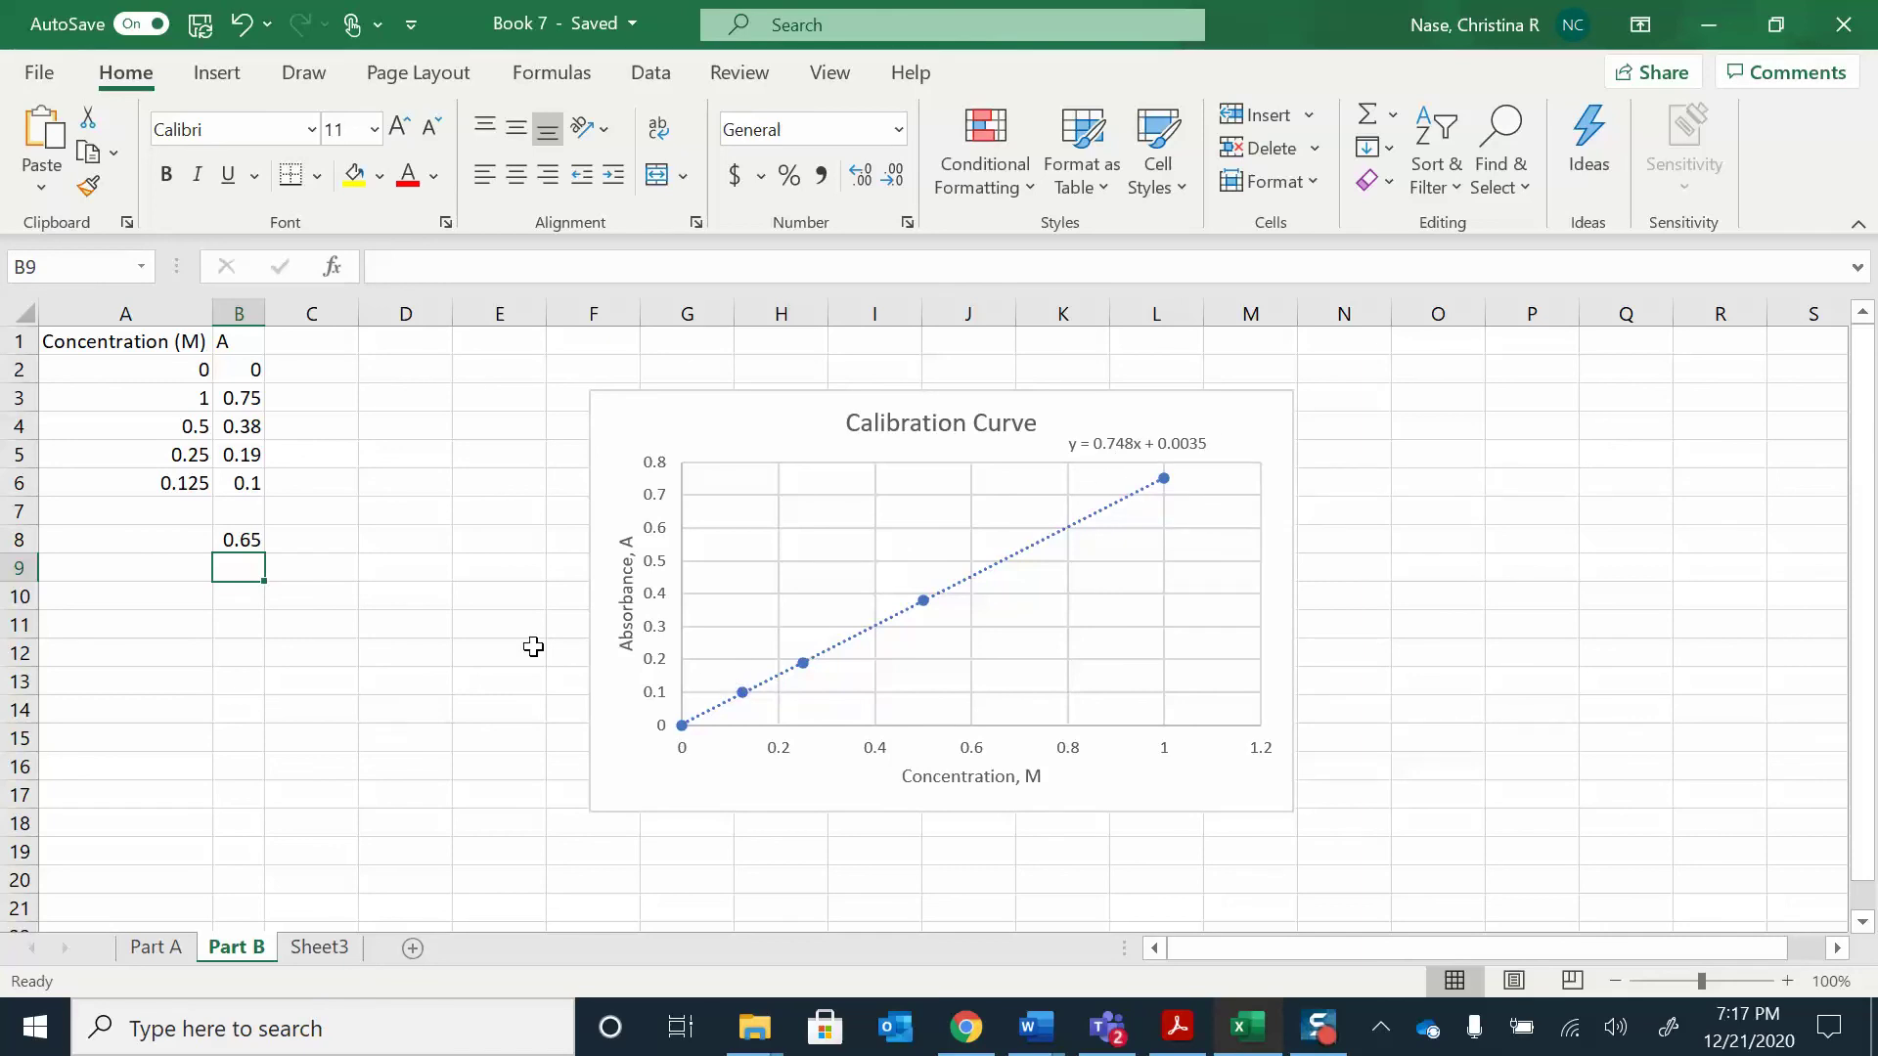
- Label cell A9 'intercept' and cell A10 'slope'
{"action": "left_click", "coordinate": [171, 570]}
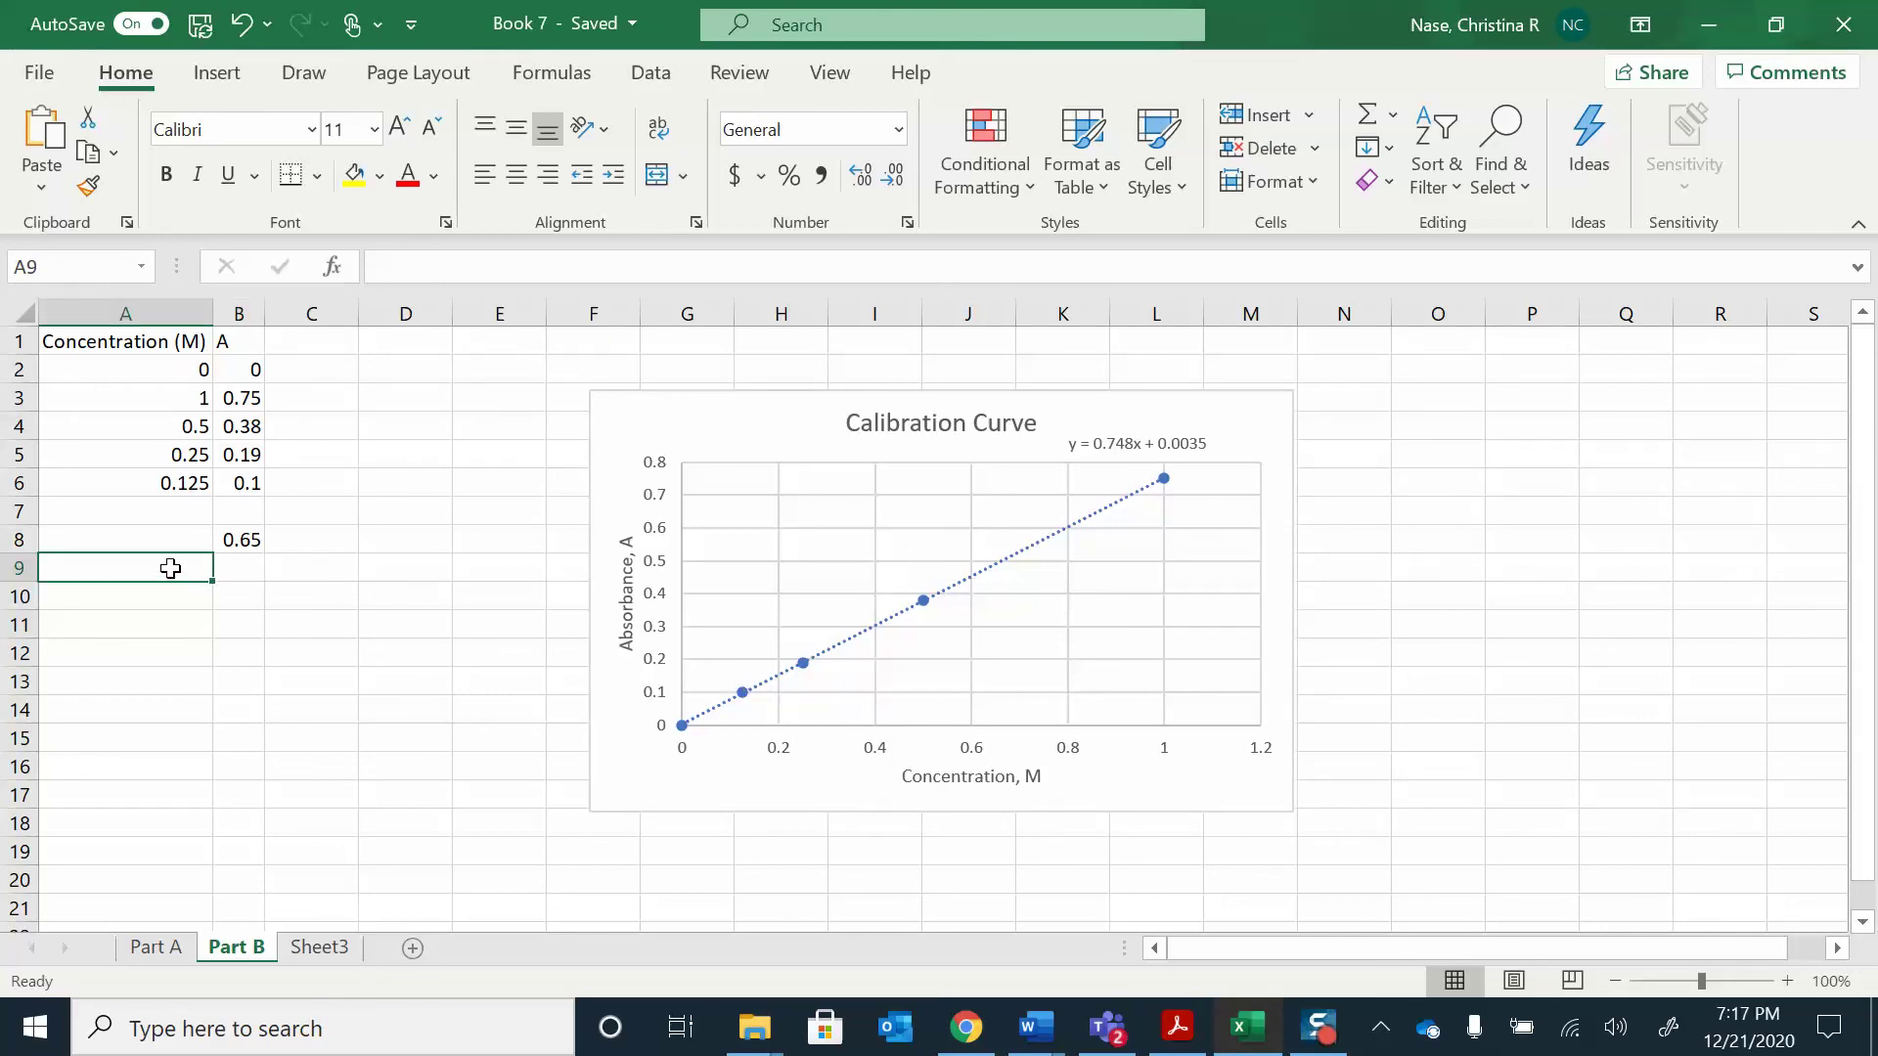
{"action": "type", "text": "int"}
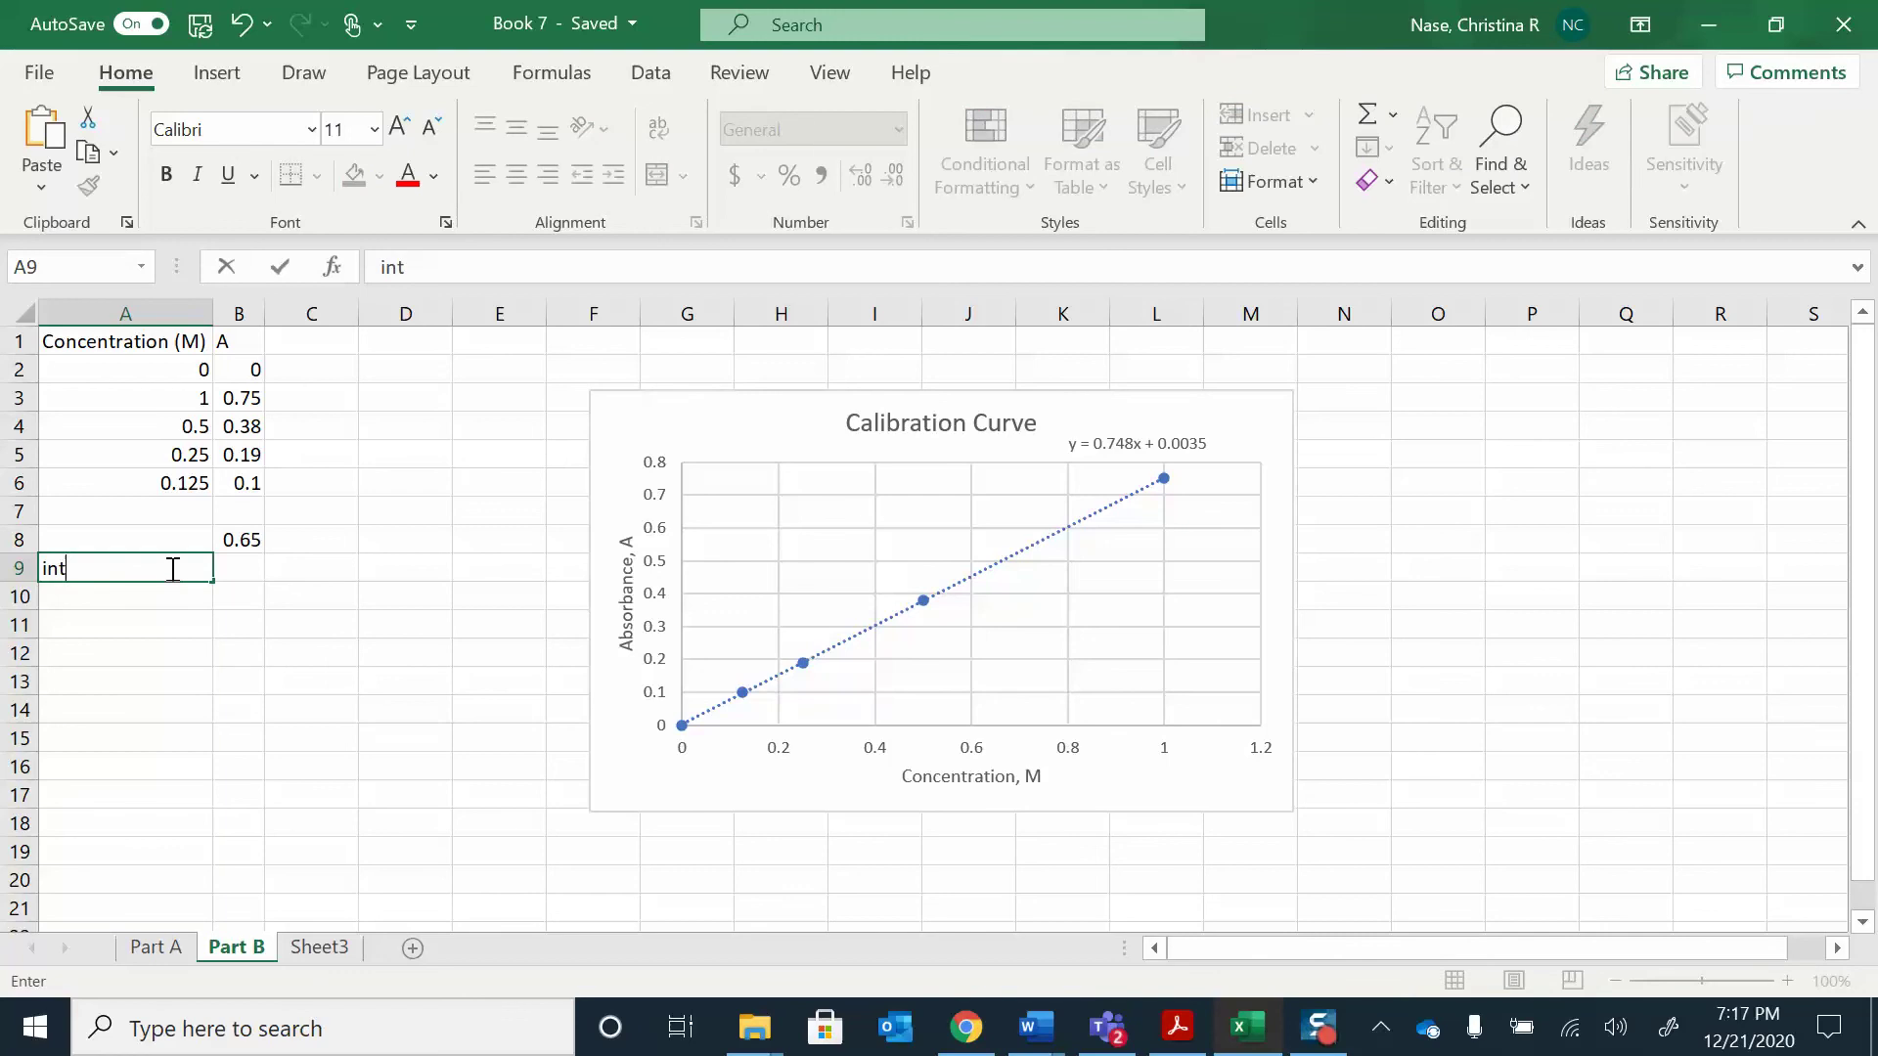
{"action": "type", "text": "ercept"}
{"action": "key", "text": "Return"}
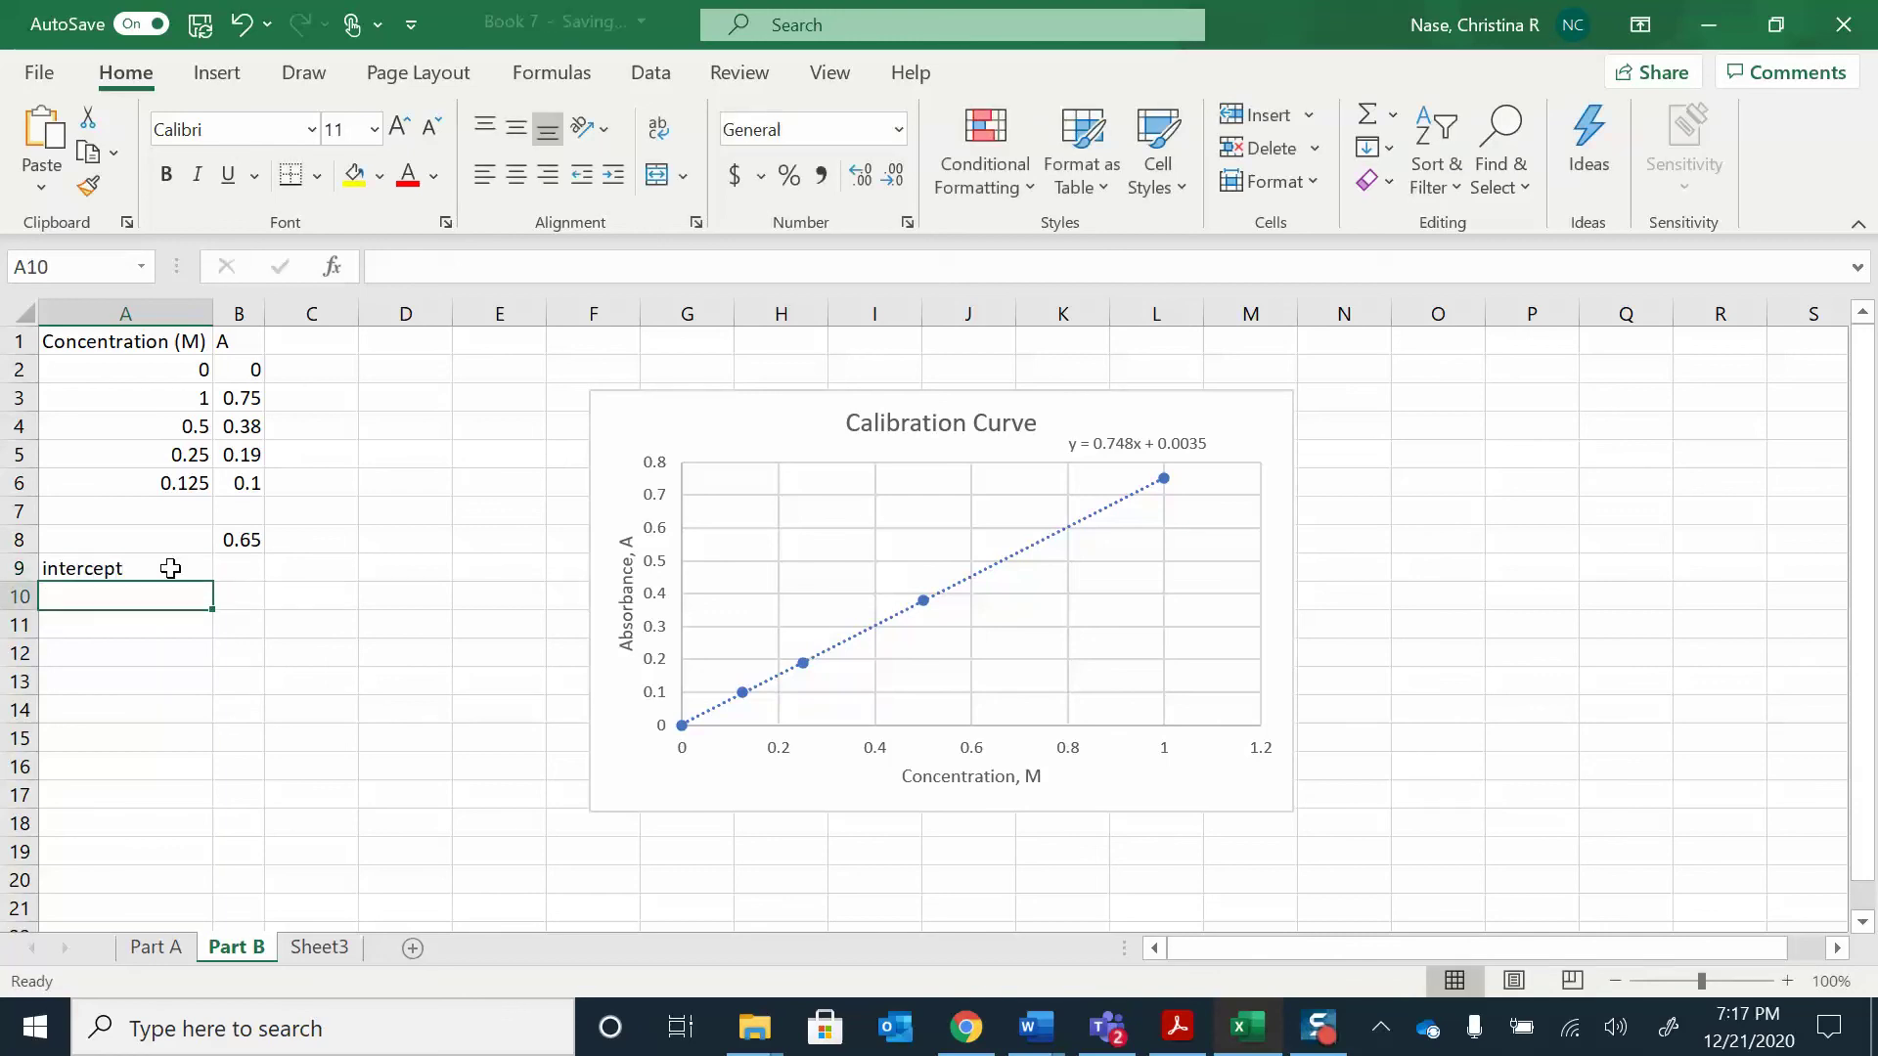
{"action": "type", "text": "slope"}
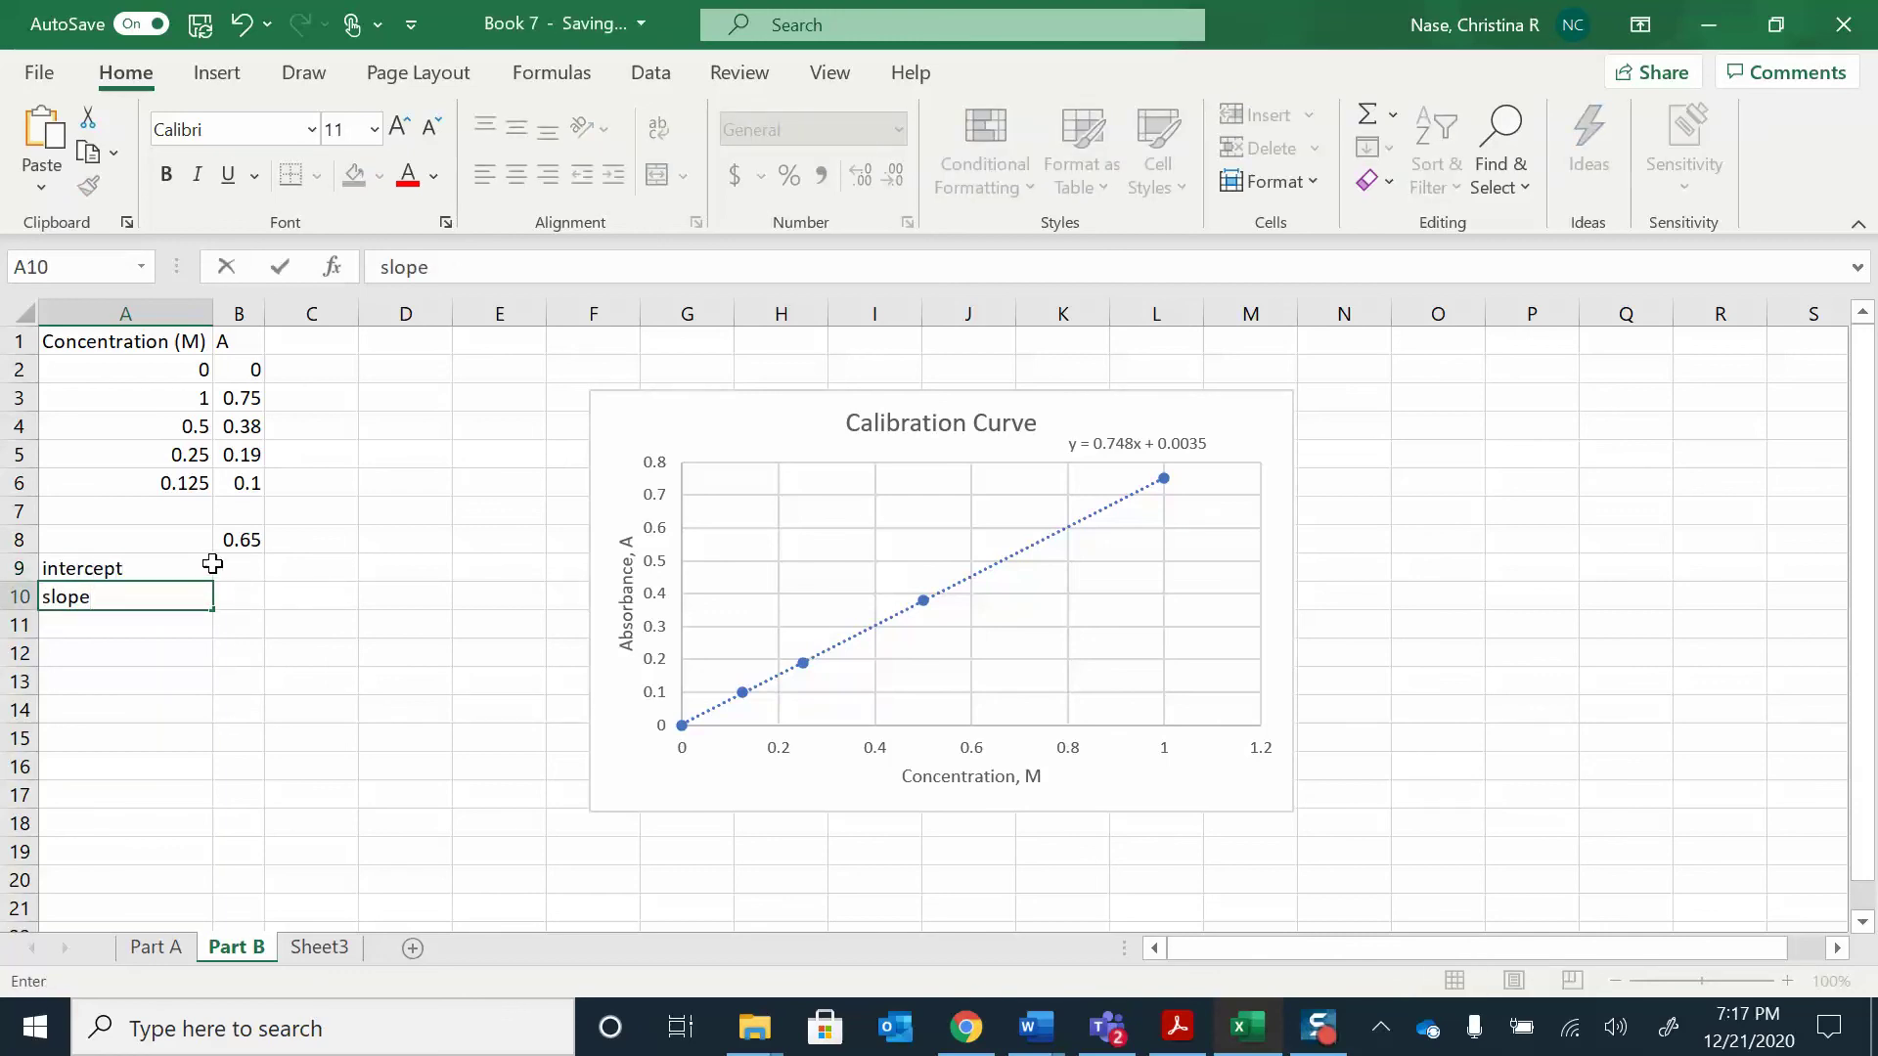
{"action": "key", "text": "Up"}
{"action": "left_click", "coordinate": [257, 567]}
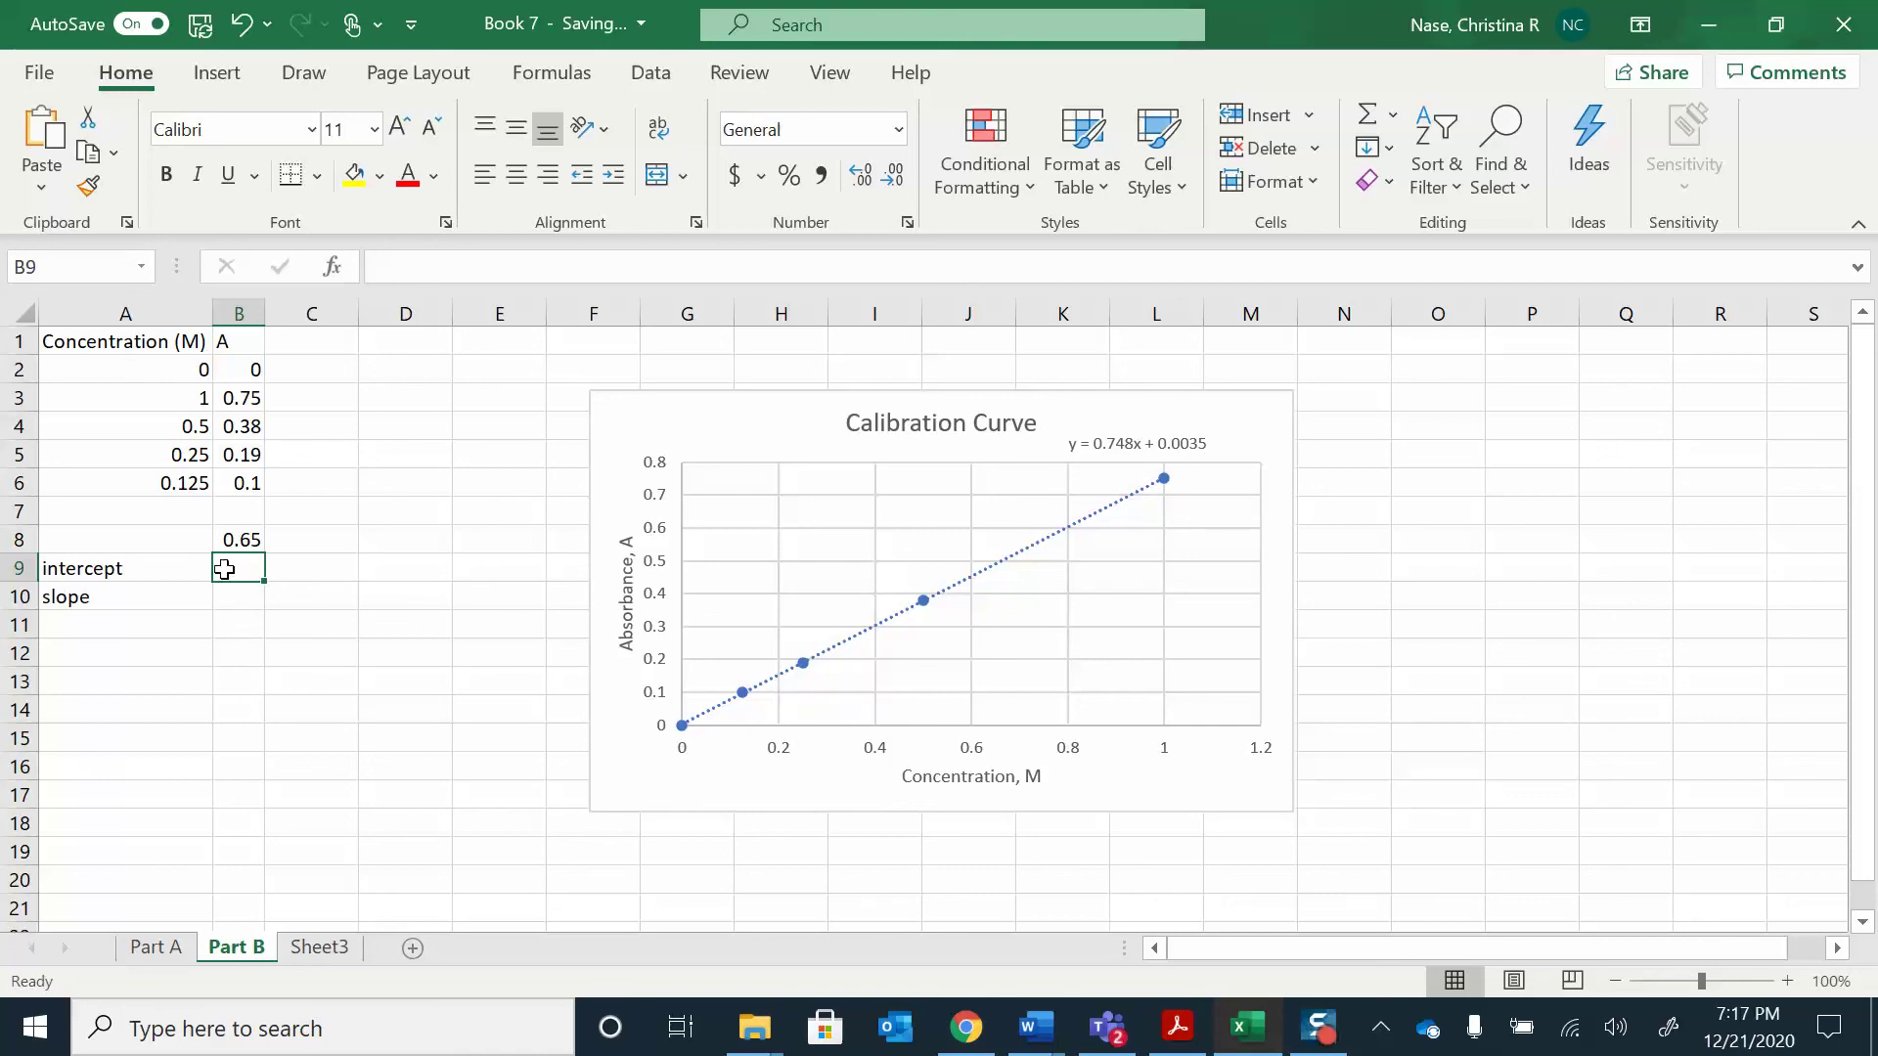
- Enter =INTERCEPT(B2:B6,A2:A6) in cell B9
{"action": "type", "text": "="}
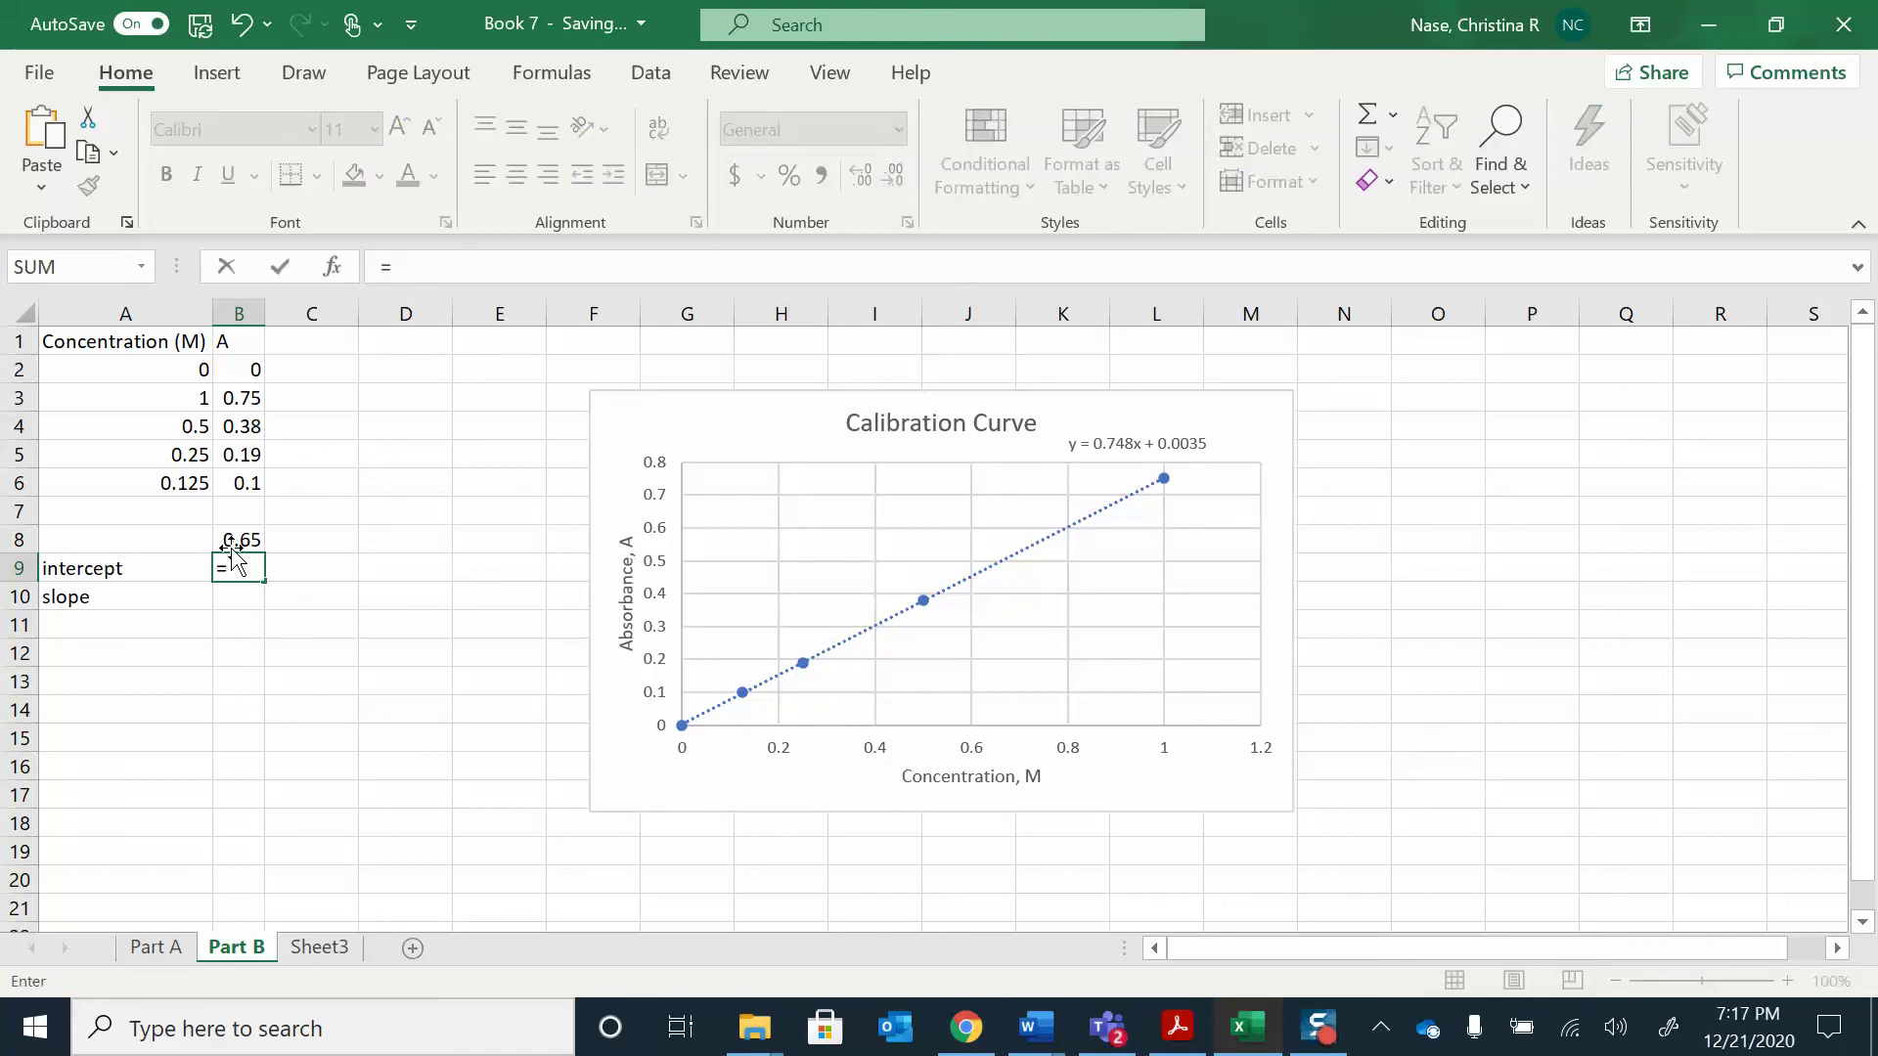
{"action": "type", "text": "inte"}
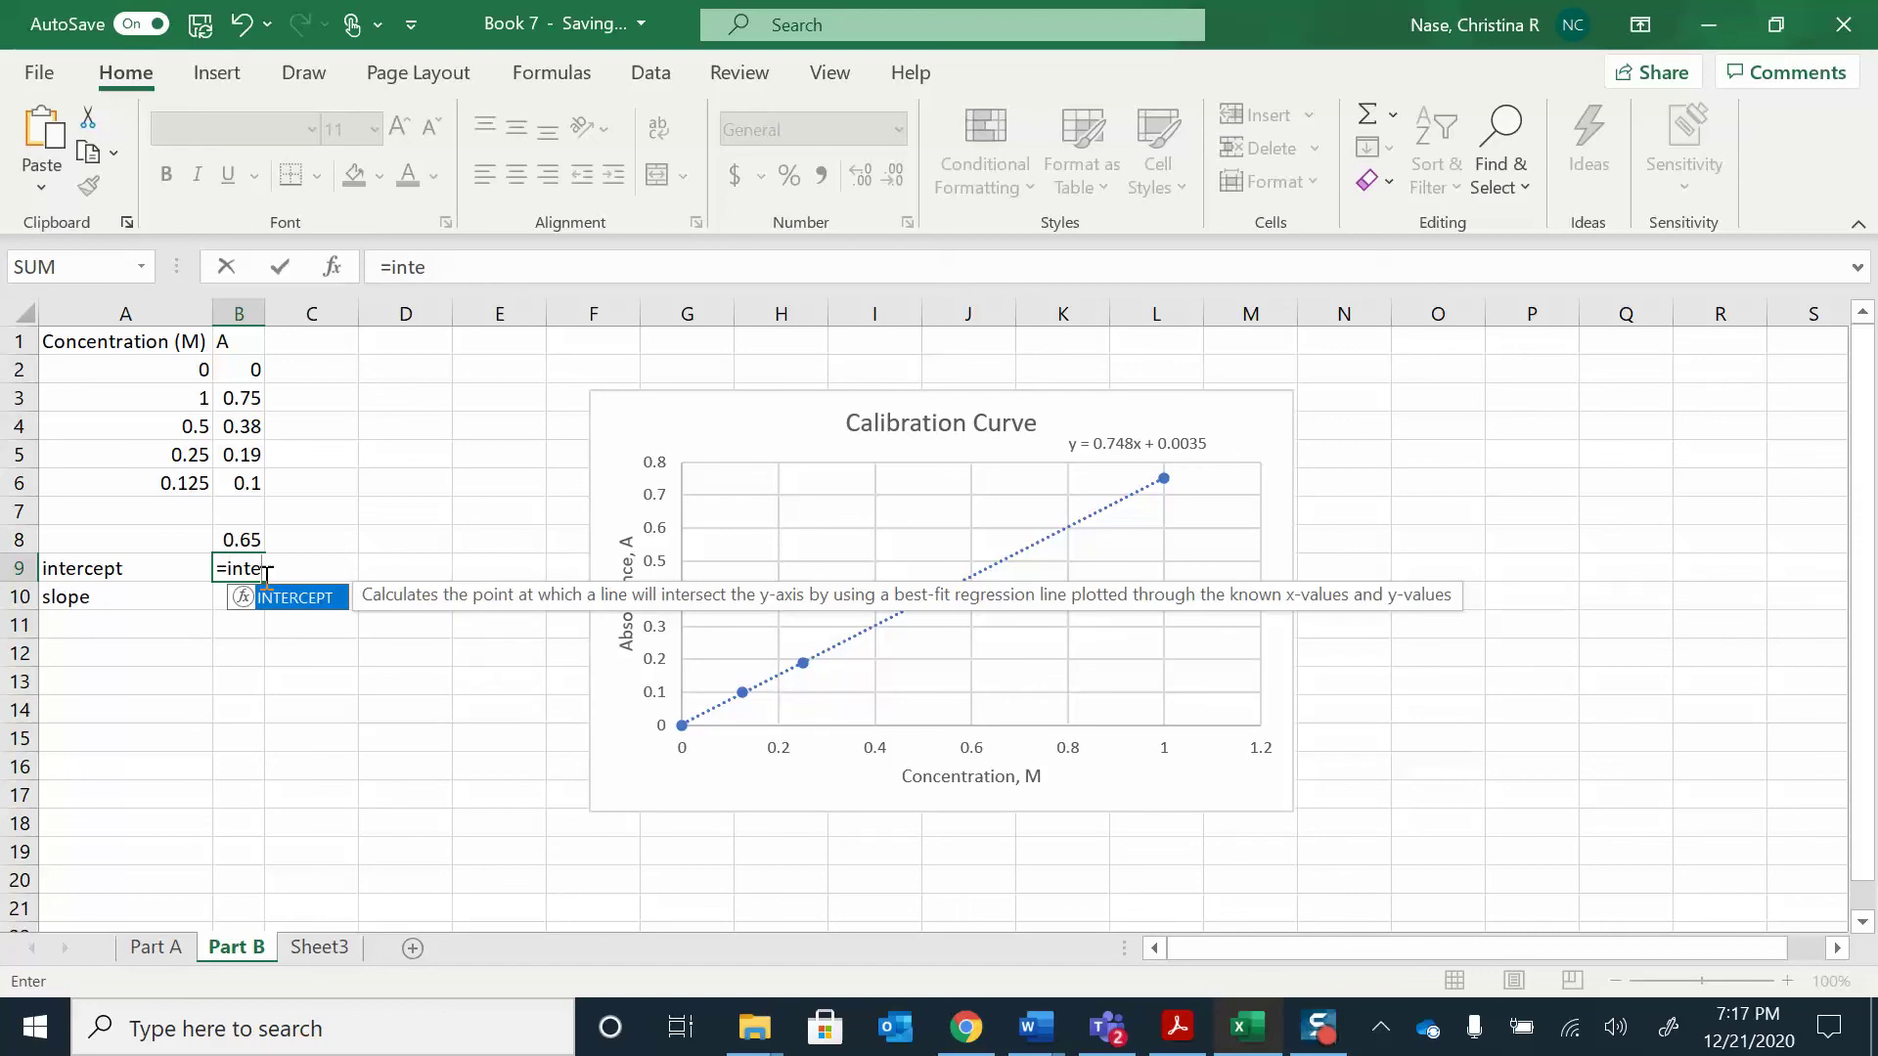
{"action": "left_click", "coordinate": [245, 567]}
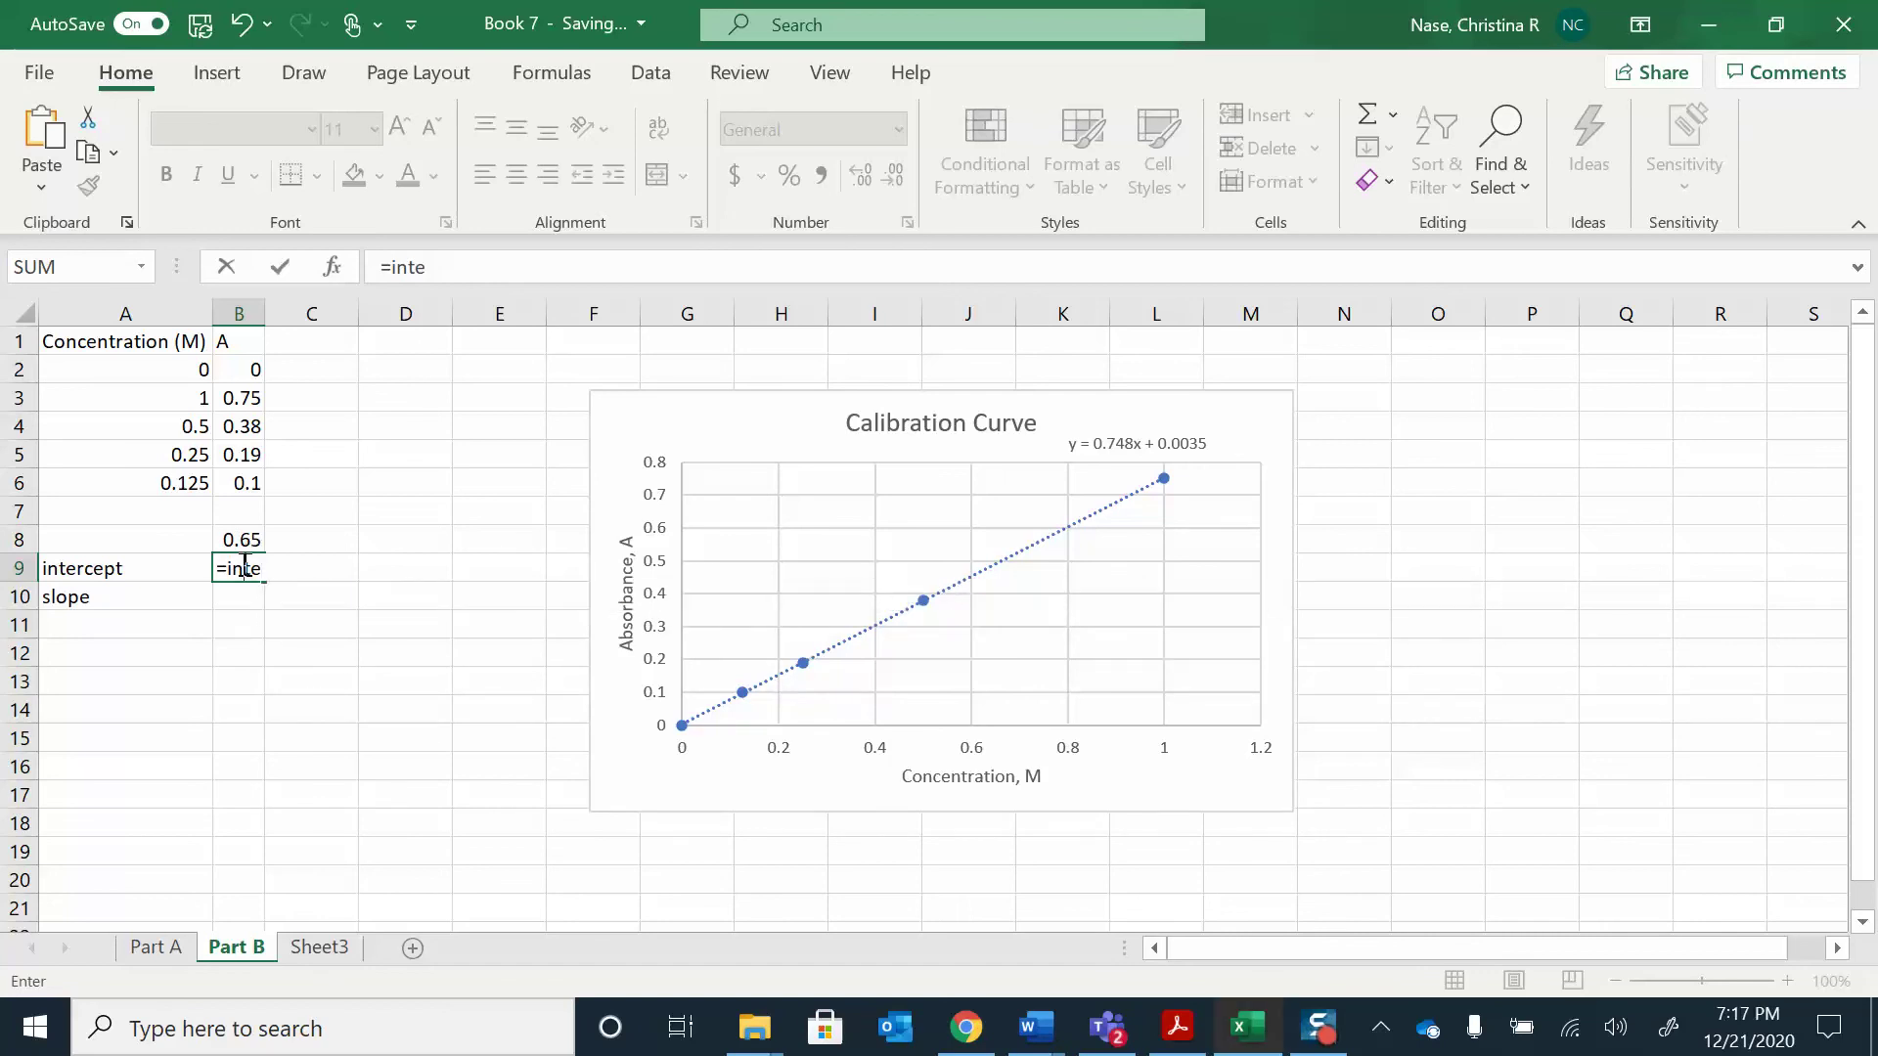
{"action": "type", "text": "r"}
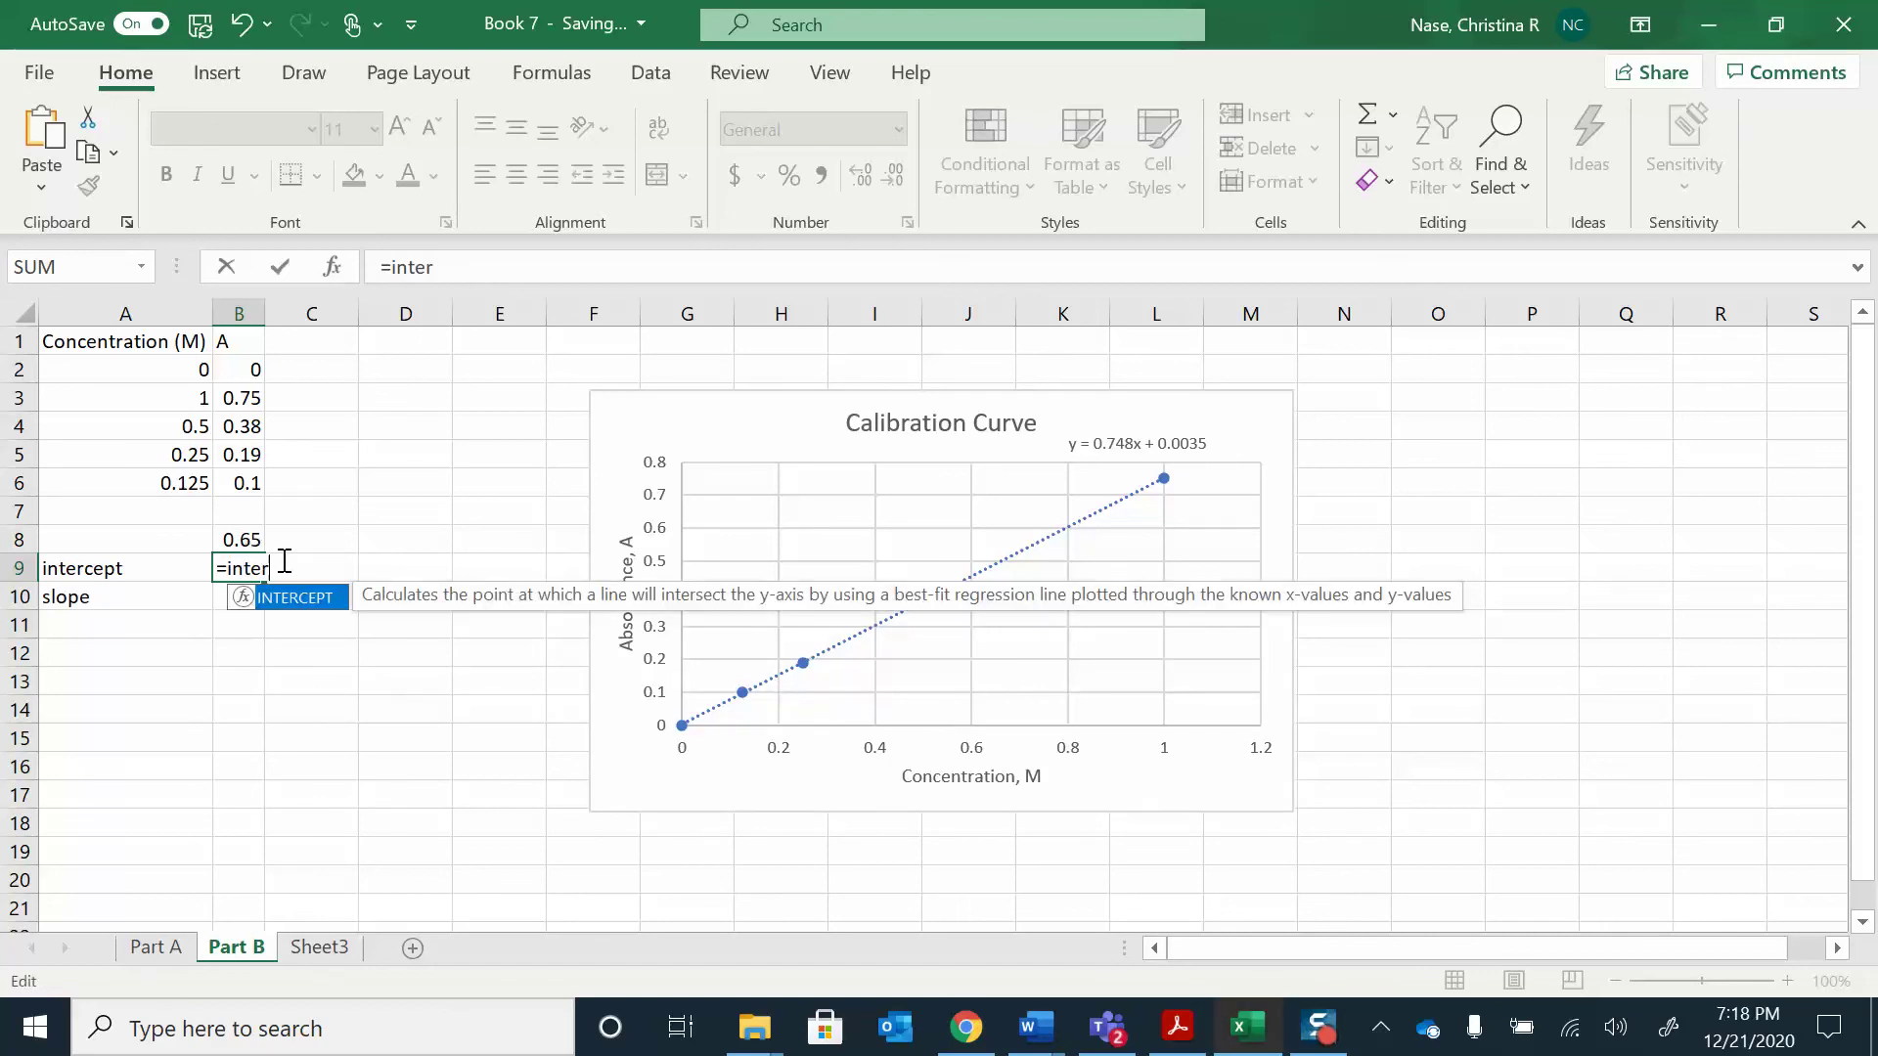
{"action": "type", "text": "cept("}
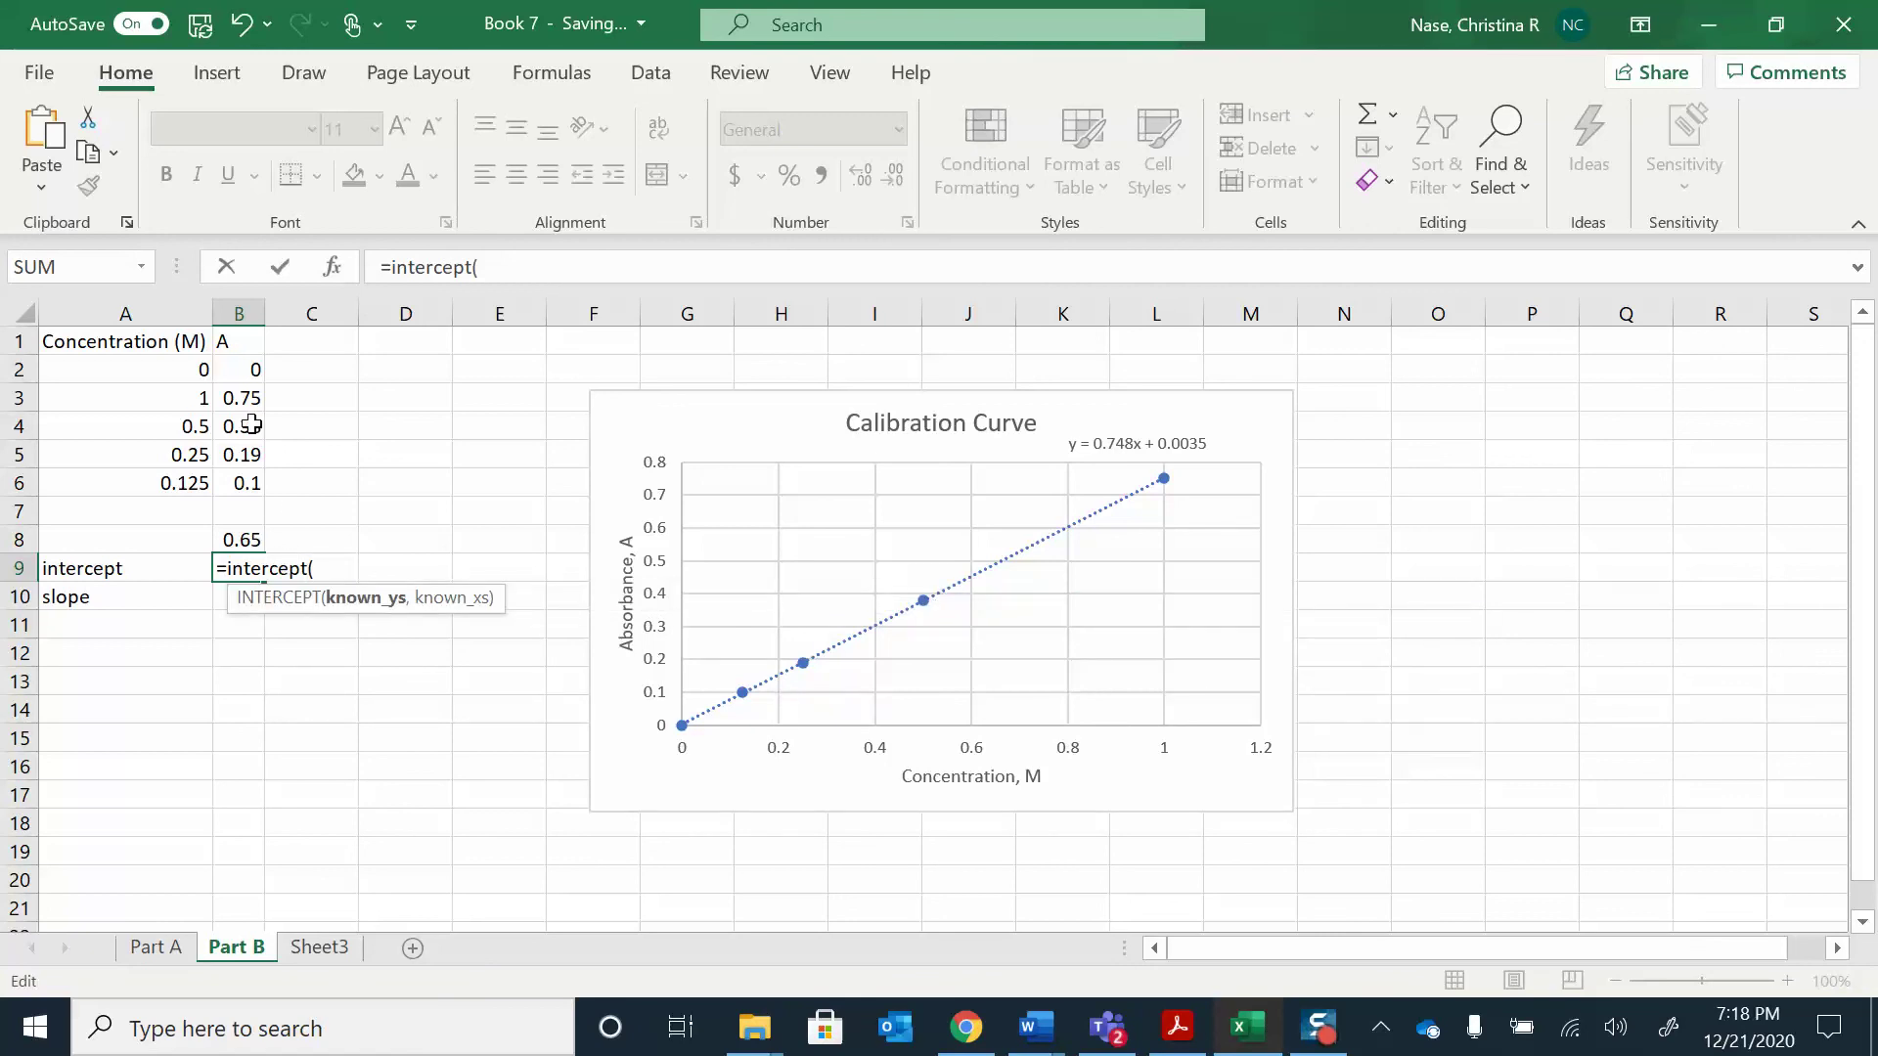
{"action": "left_click_drag", "start_coordinate": [256, 370], "coordinate": [246, 478]}
{"action": "type", "text": ","}
{"action": "left_click_drag", "start_coordinate": [182, 373], "coordinate": [182, 486]}
{"action": "type", "text": ")"}
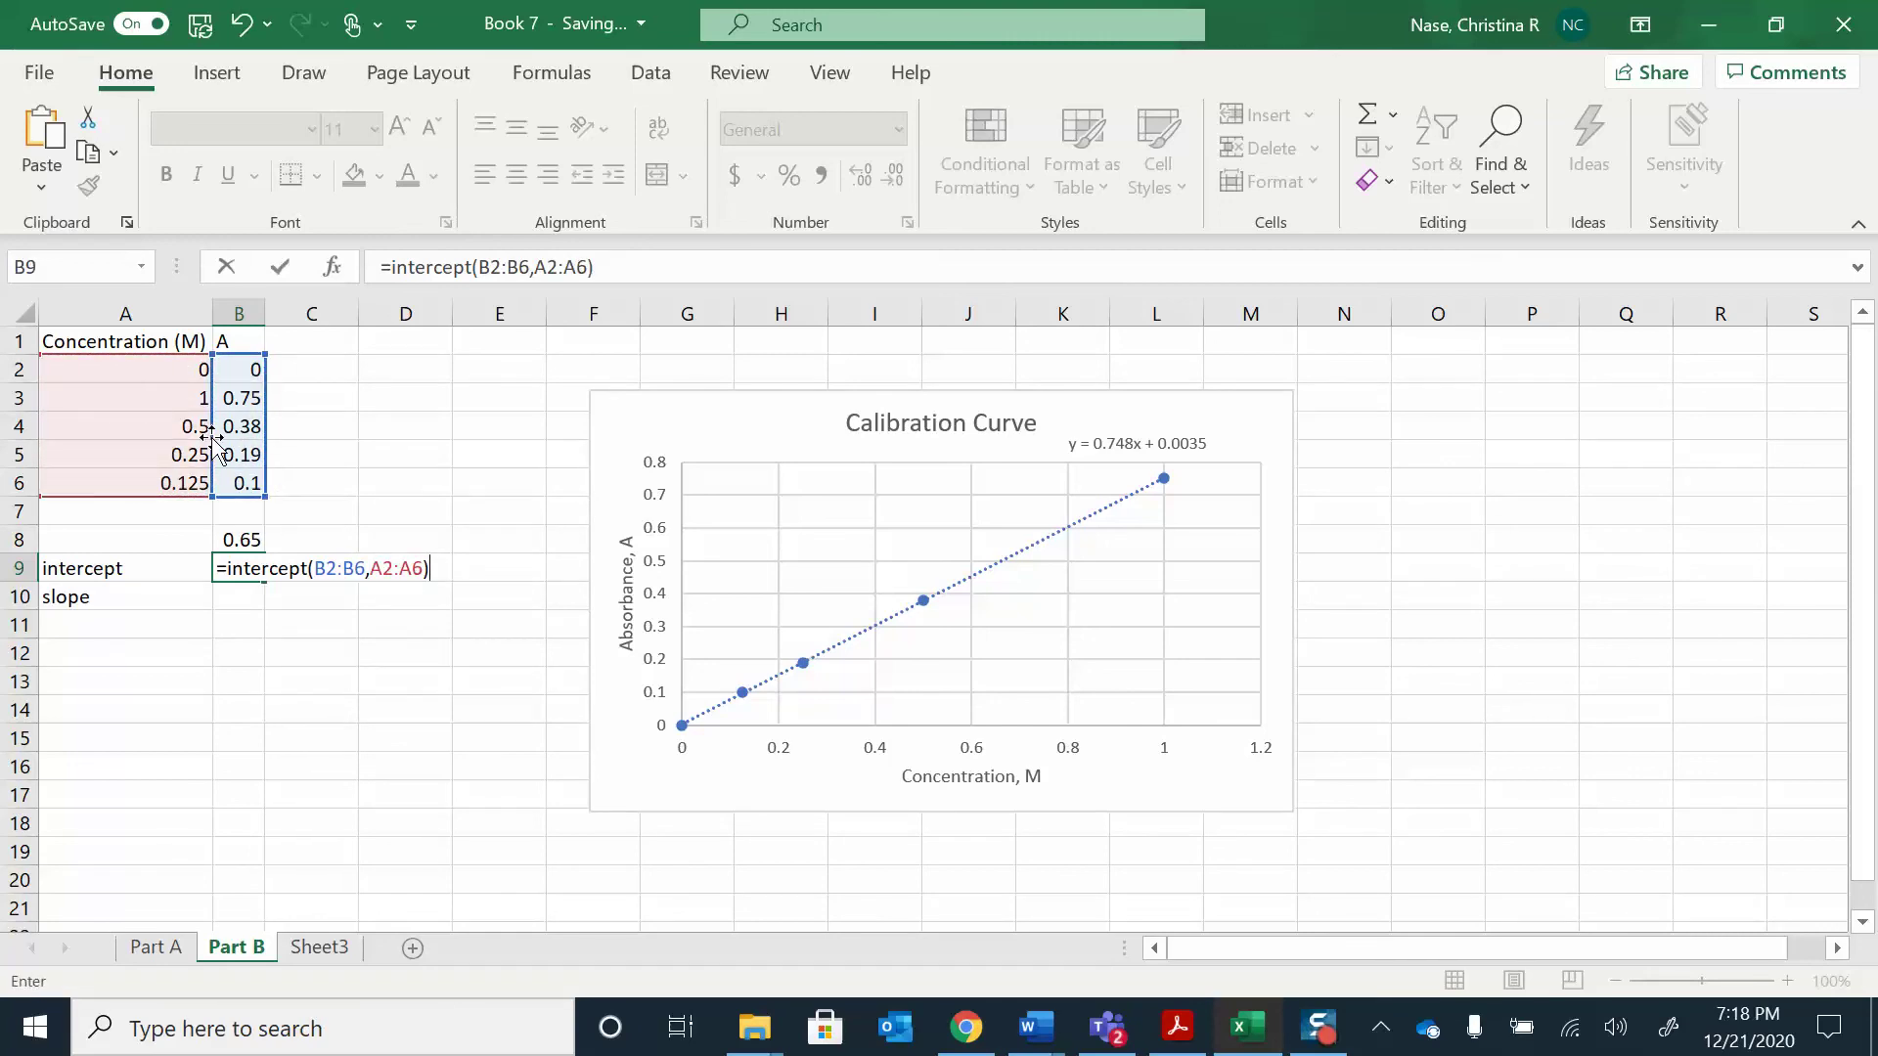
{"action": "key", "text": "Return"}
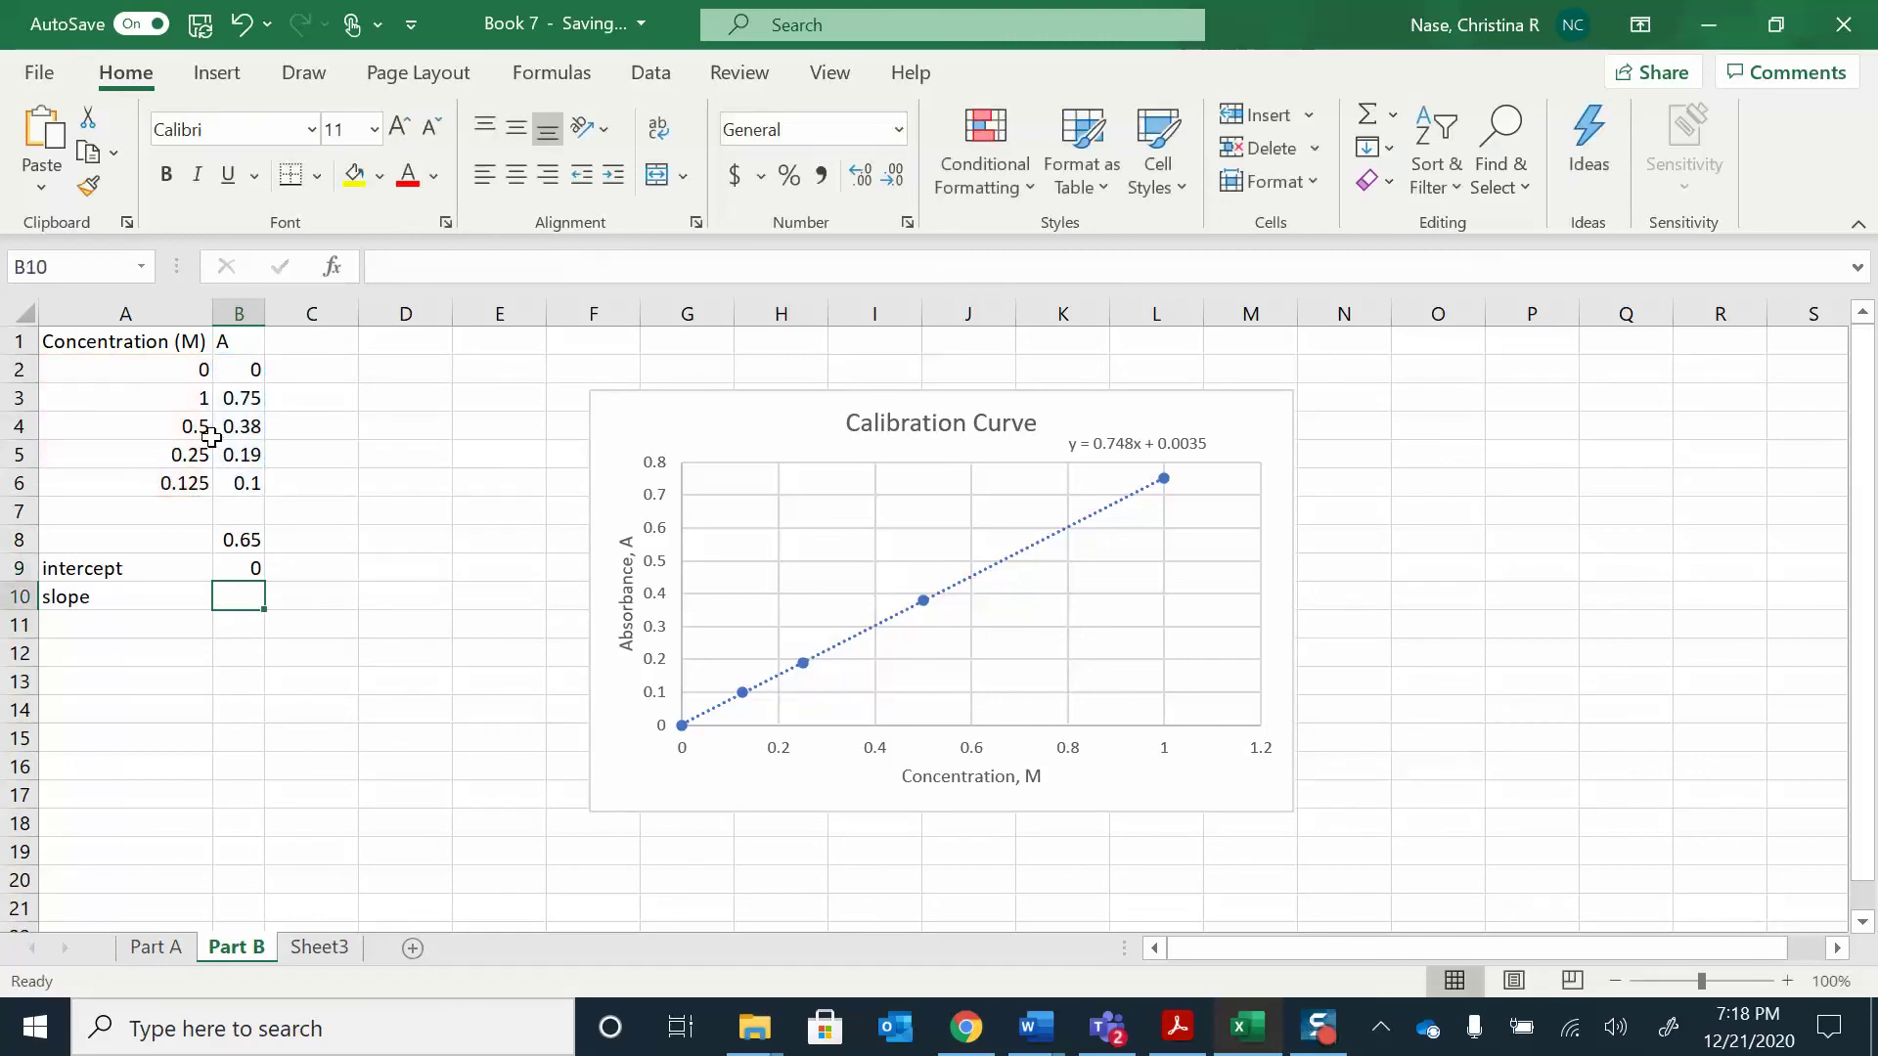
{"action": "left_click", "coordinate": [244, 572]}
- Add decimal places to B9 so the intercept shows 0.0035
{"action": "left_click", "coordinate": [896, 176]}
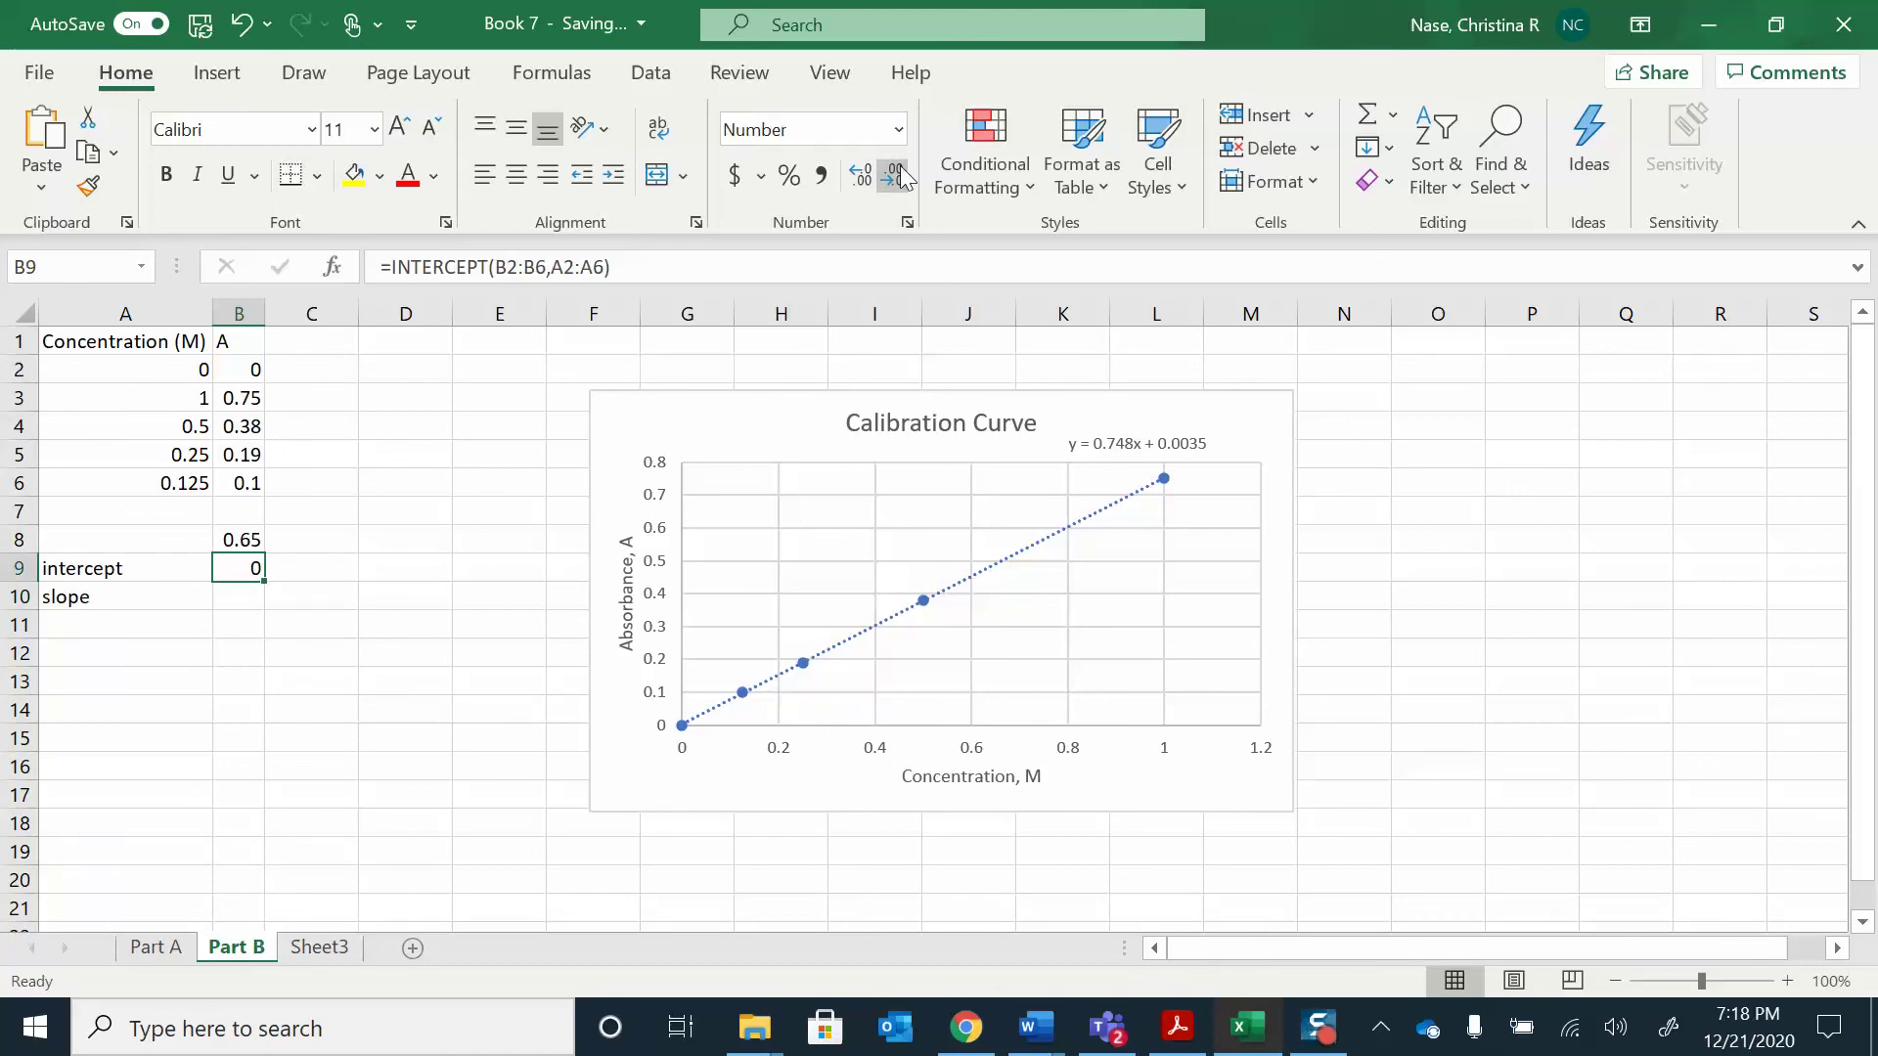
{"action": "left_click", "coordinate": [859, 179]}
{"action": "left_click", "coordinate": [858, 179]}
{"action": "left_click", "coordinate": [858, 179]}
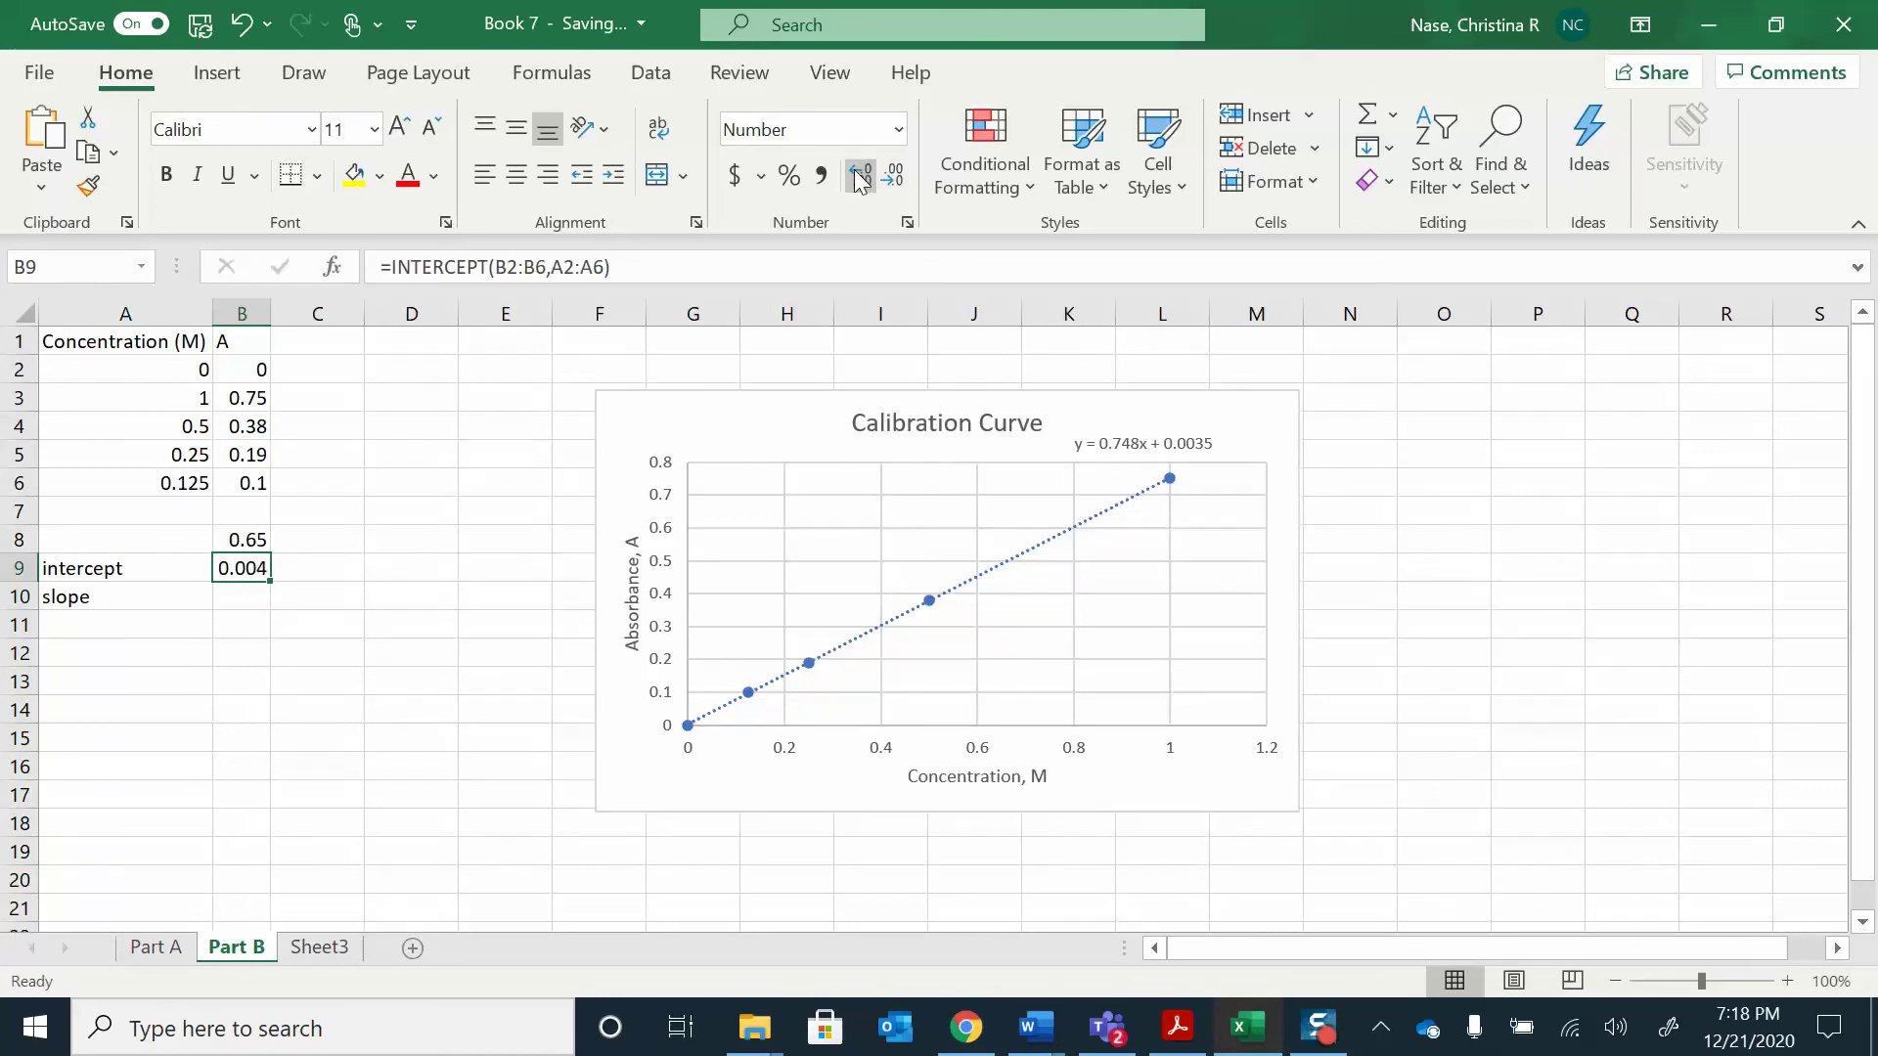
{"action": "left_click", "coordinate": [858, 179]}
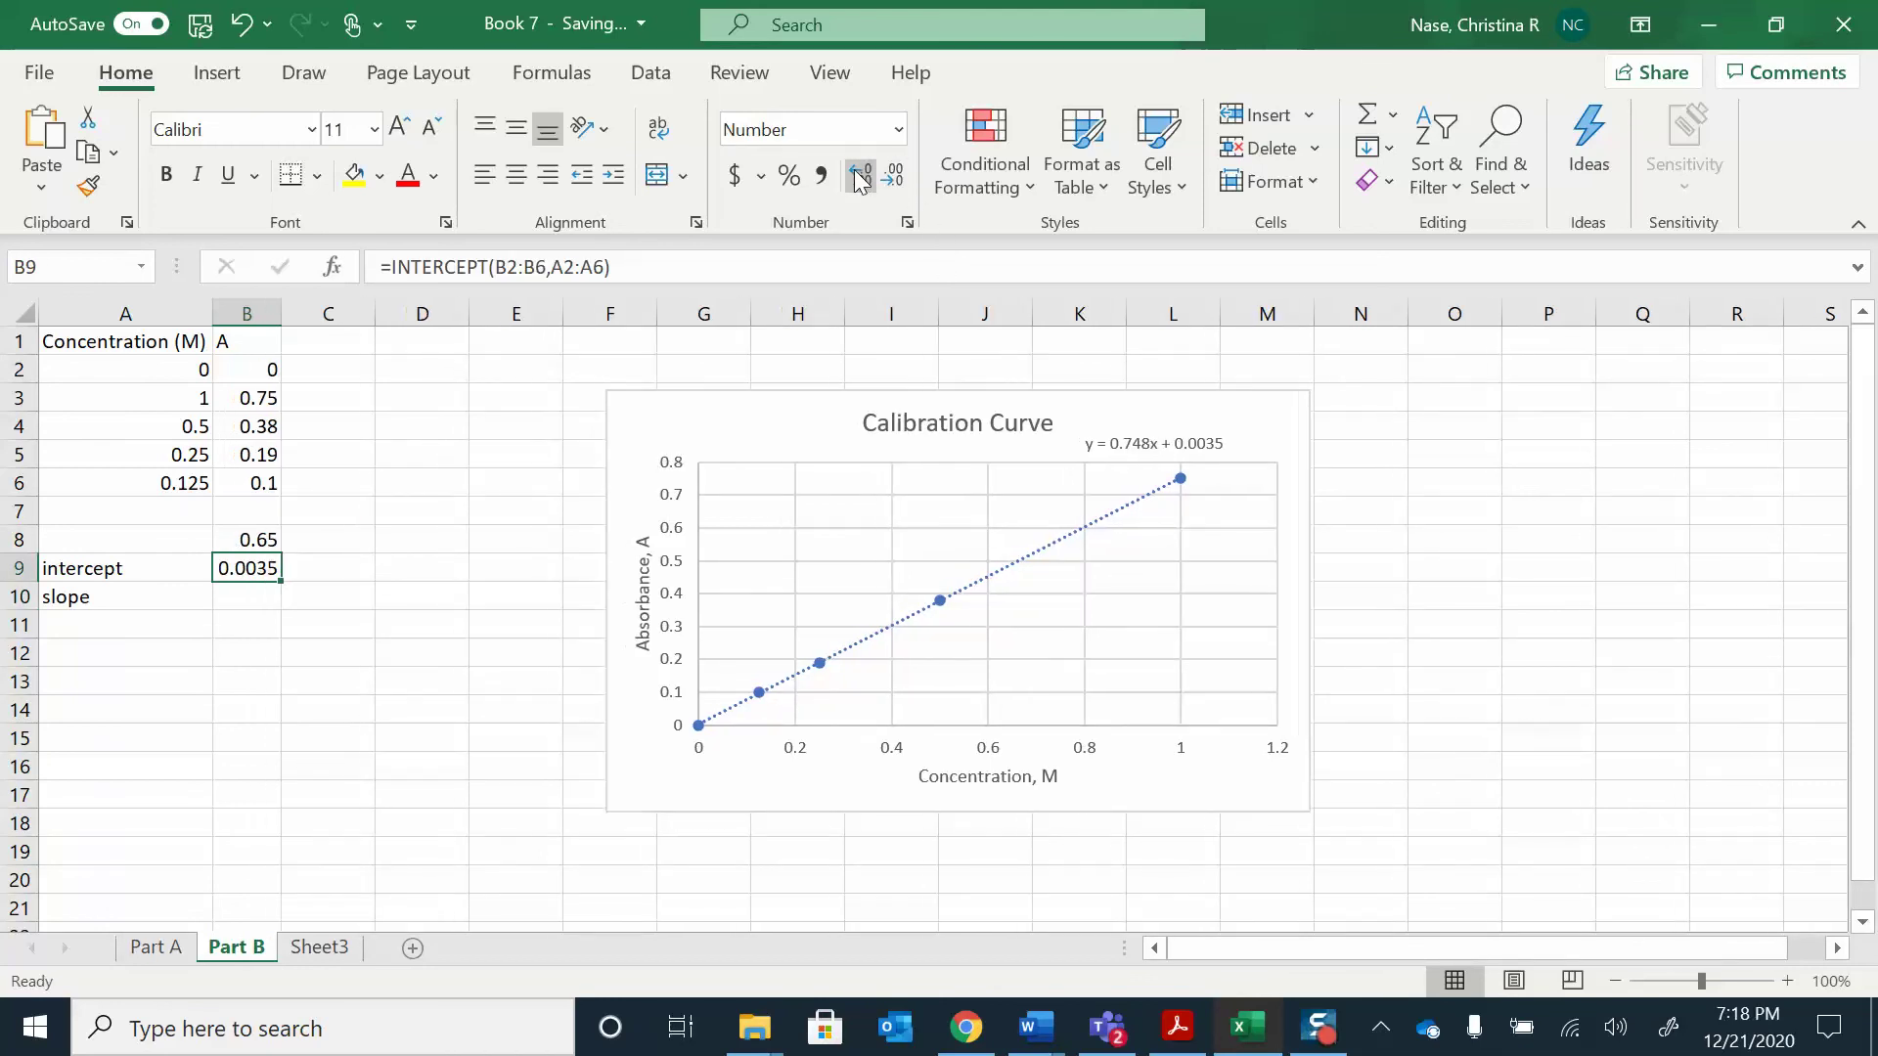
- Enter =SLOPE(B2:B6,A2:A6) in cell B10, giving 0.748
{"action": "left_click", "coordinate": [241, 593]}
{"action": "type", "text": "="}
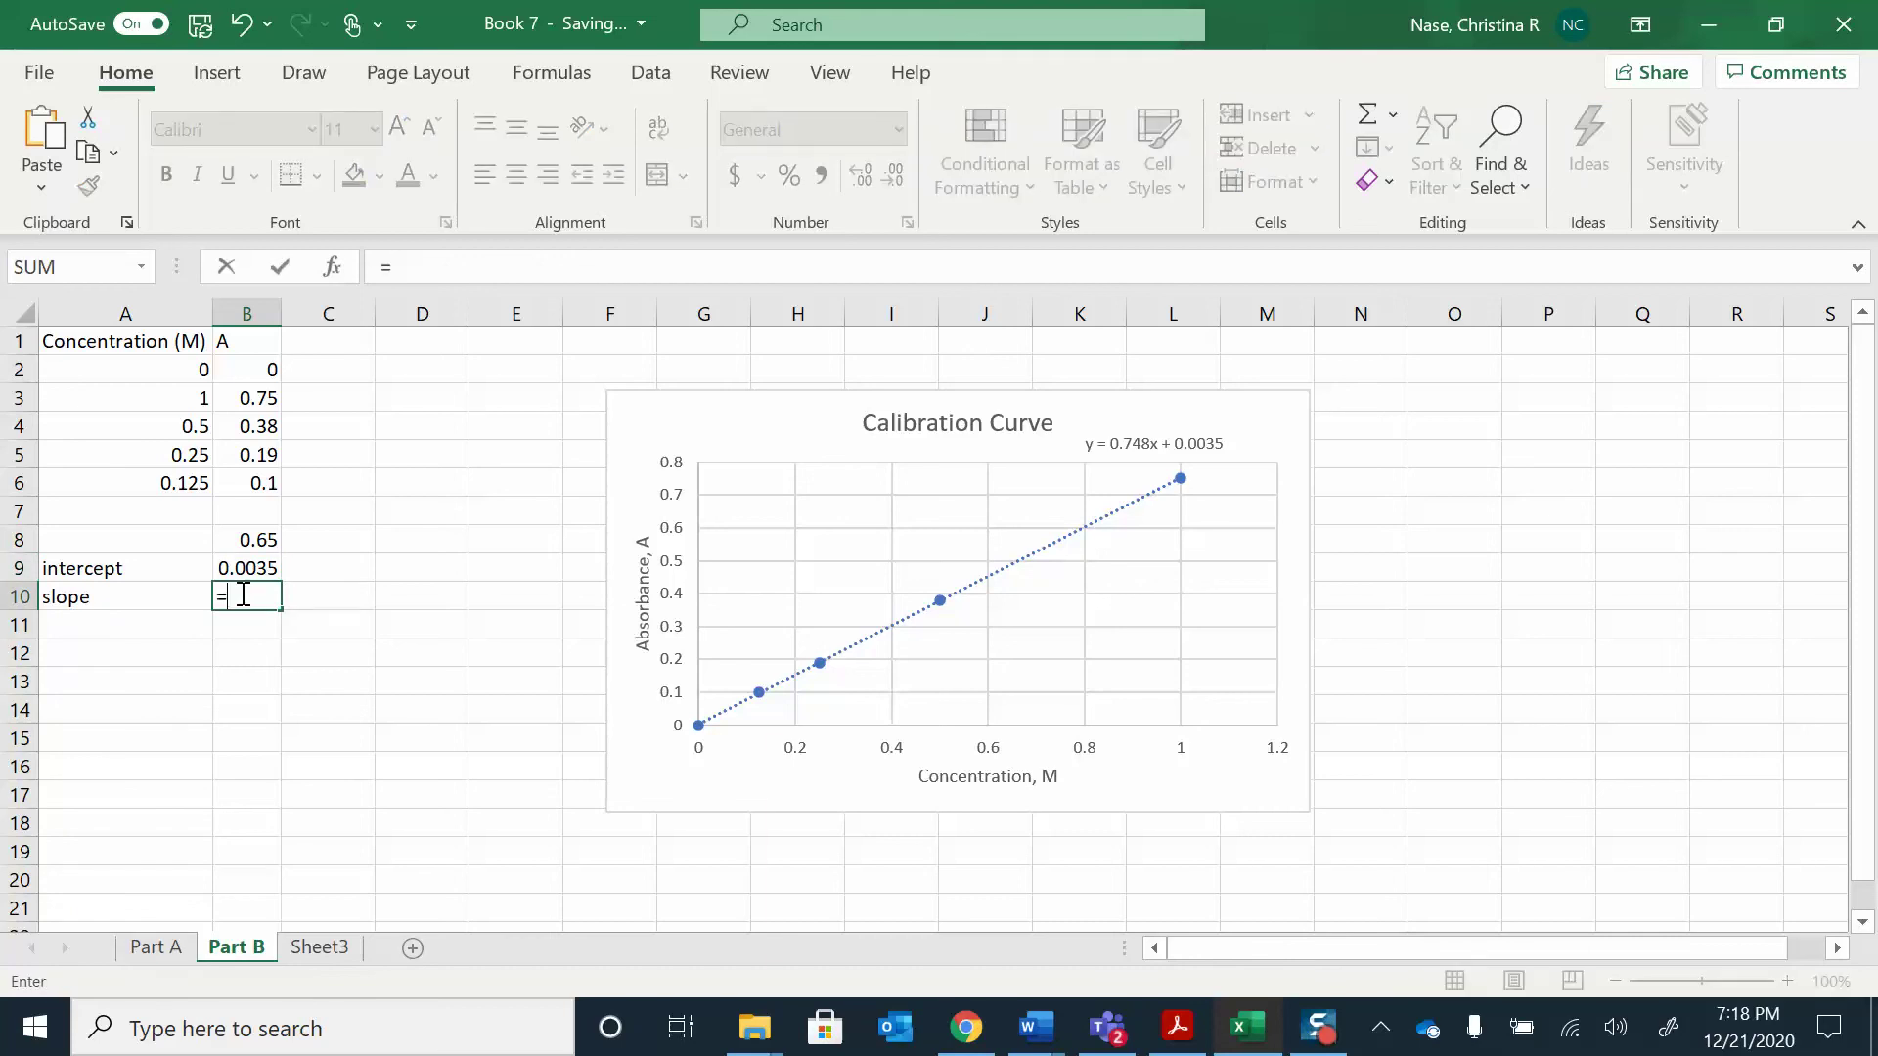
{"action": "type", "text": "slope"}
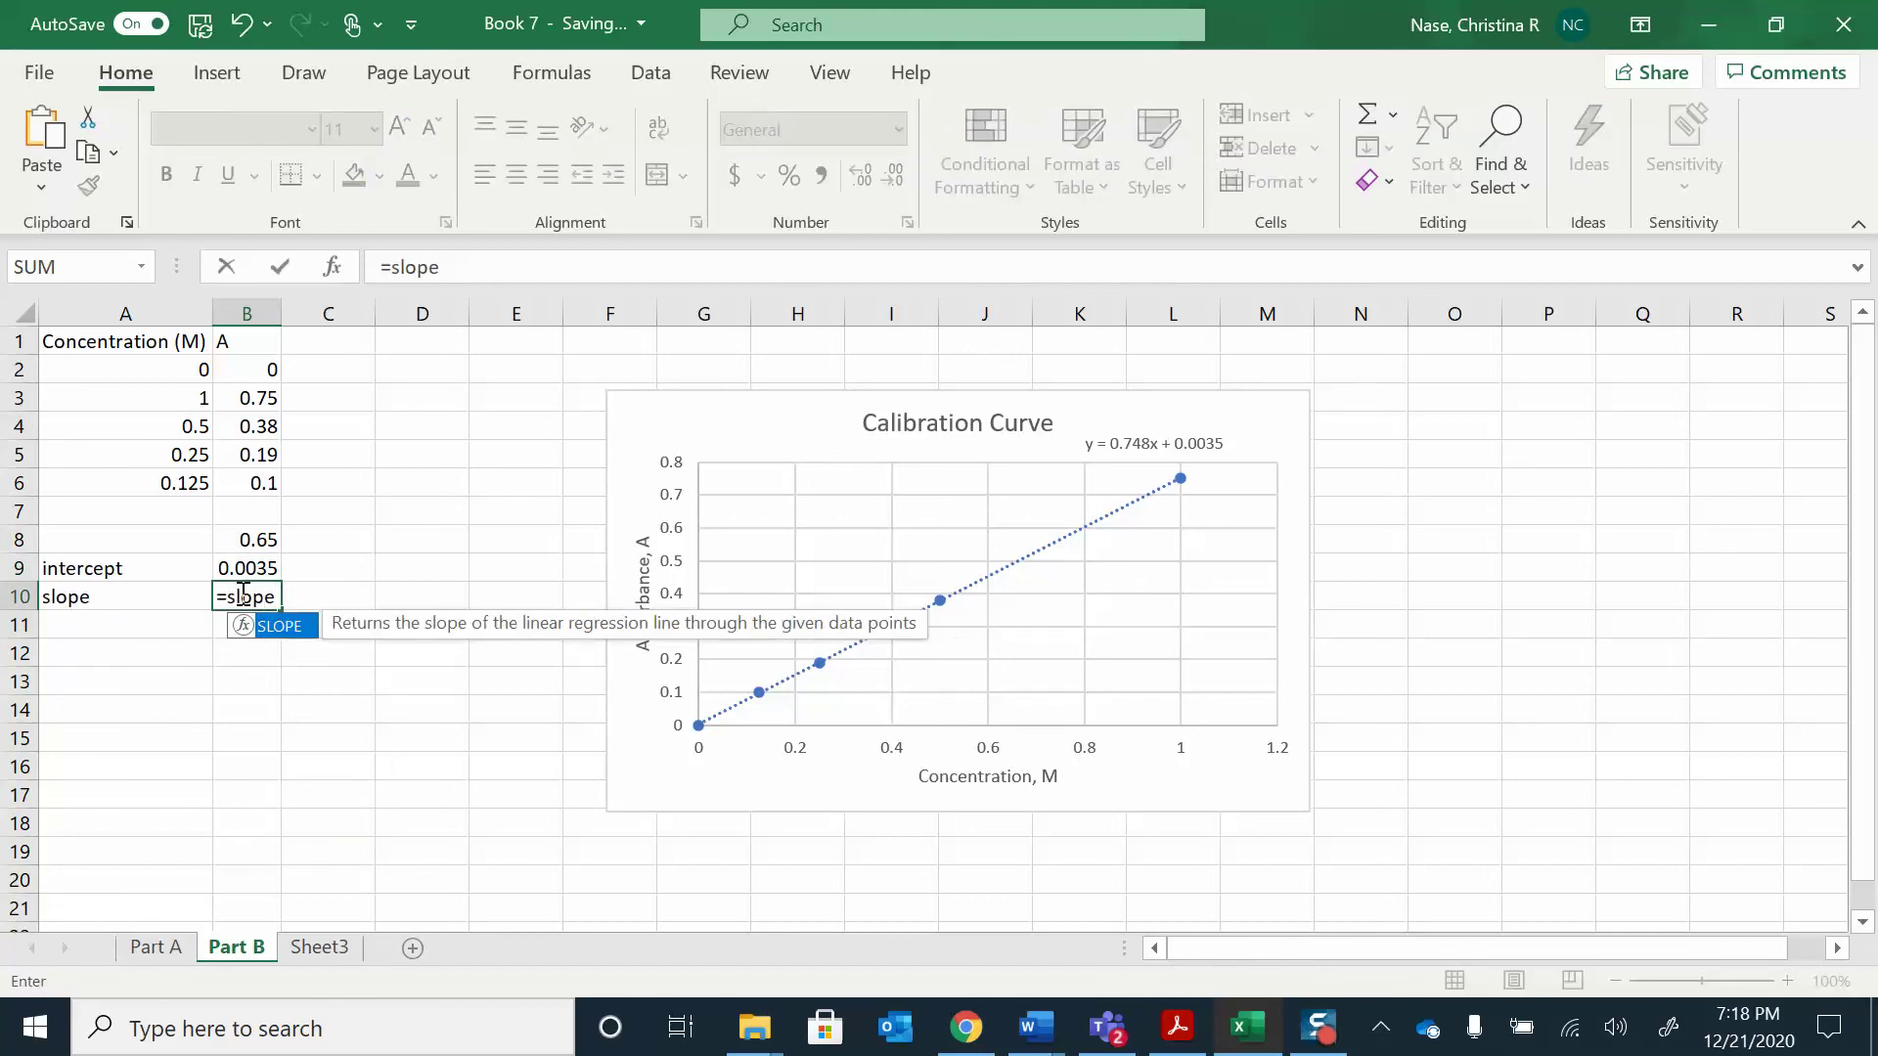
{"action": "type", "text": "("}
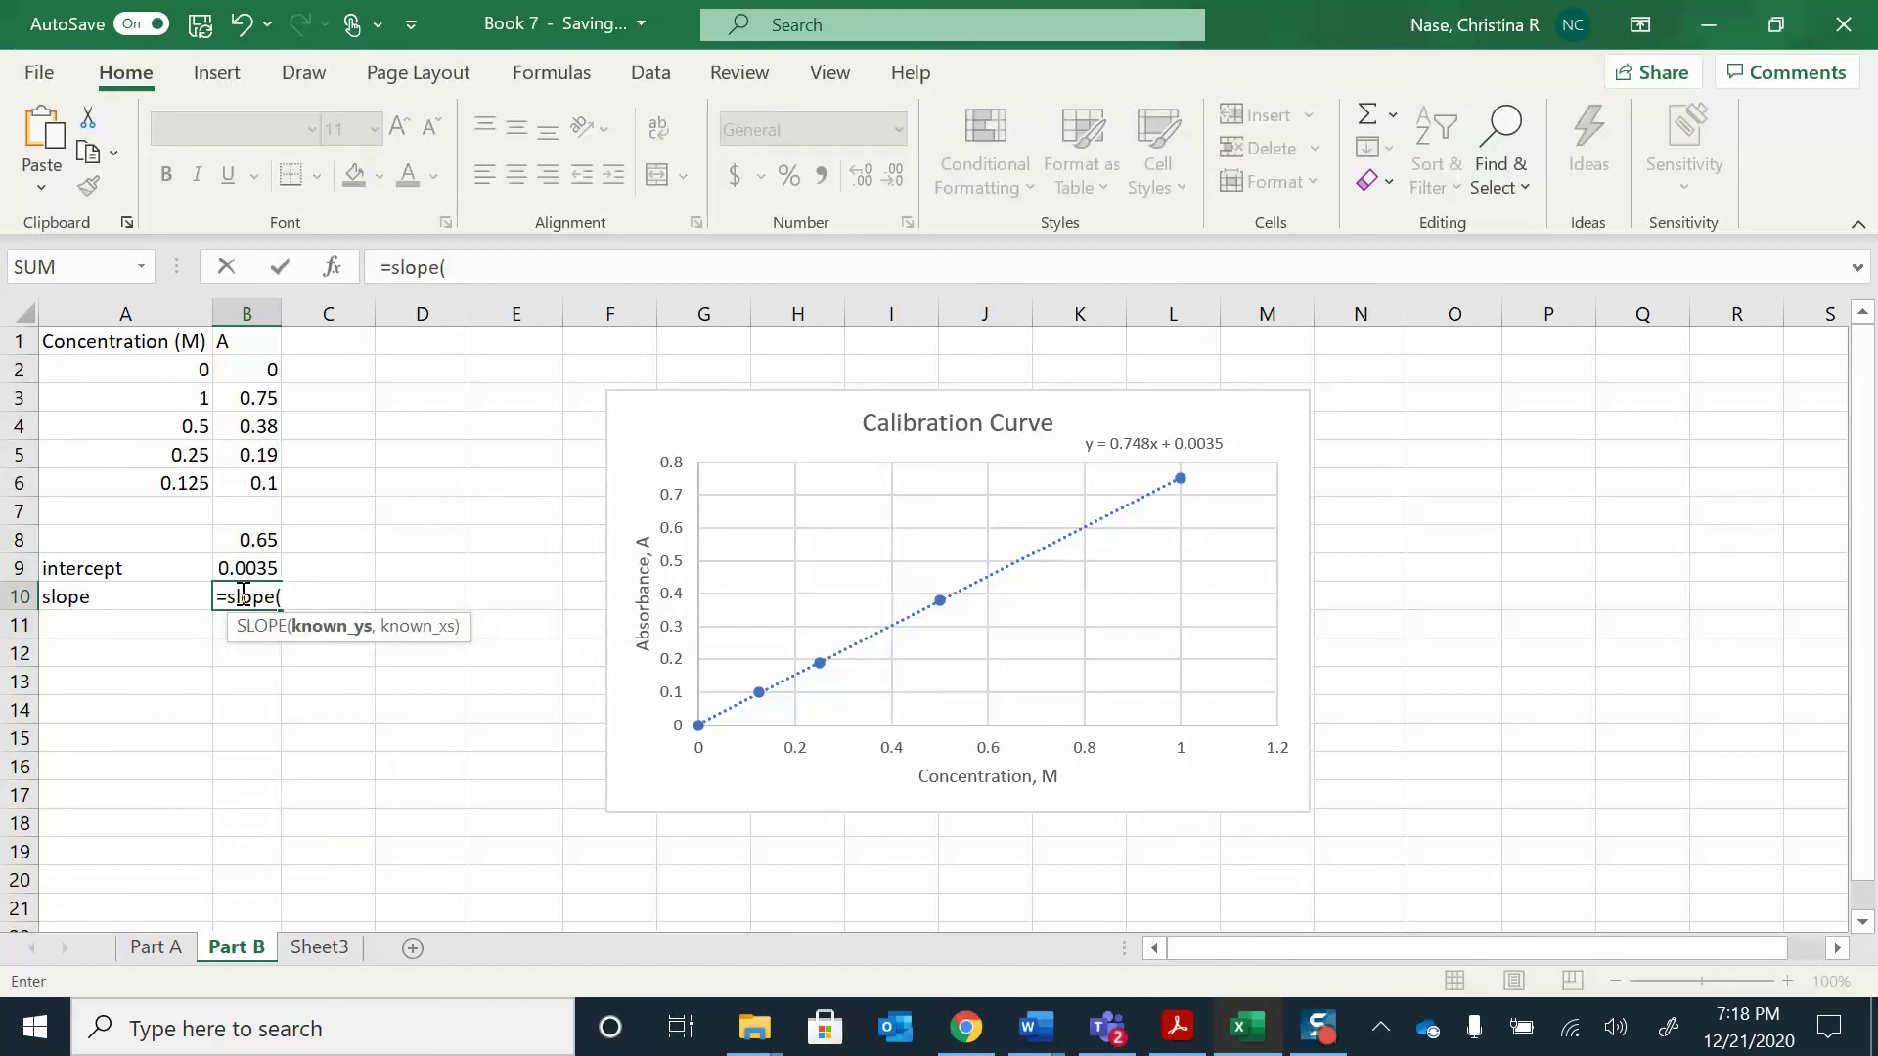
{"action": "left_click_drag", "start_coordinate": [250, 369], "coordinate": [259, 481]}
{"action": "type", "text": ","}
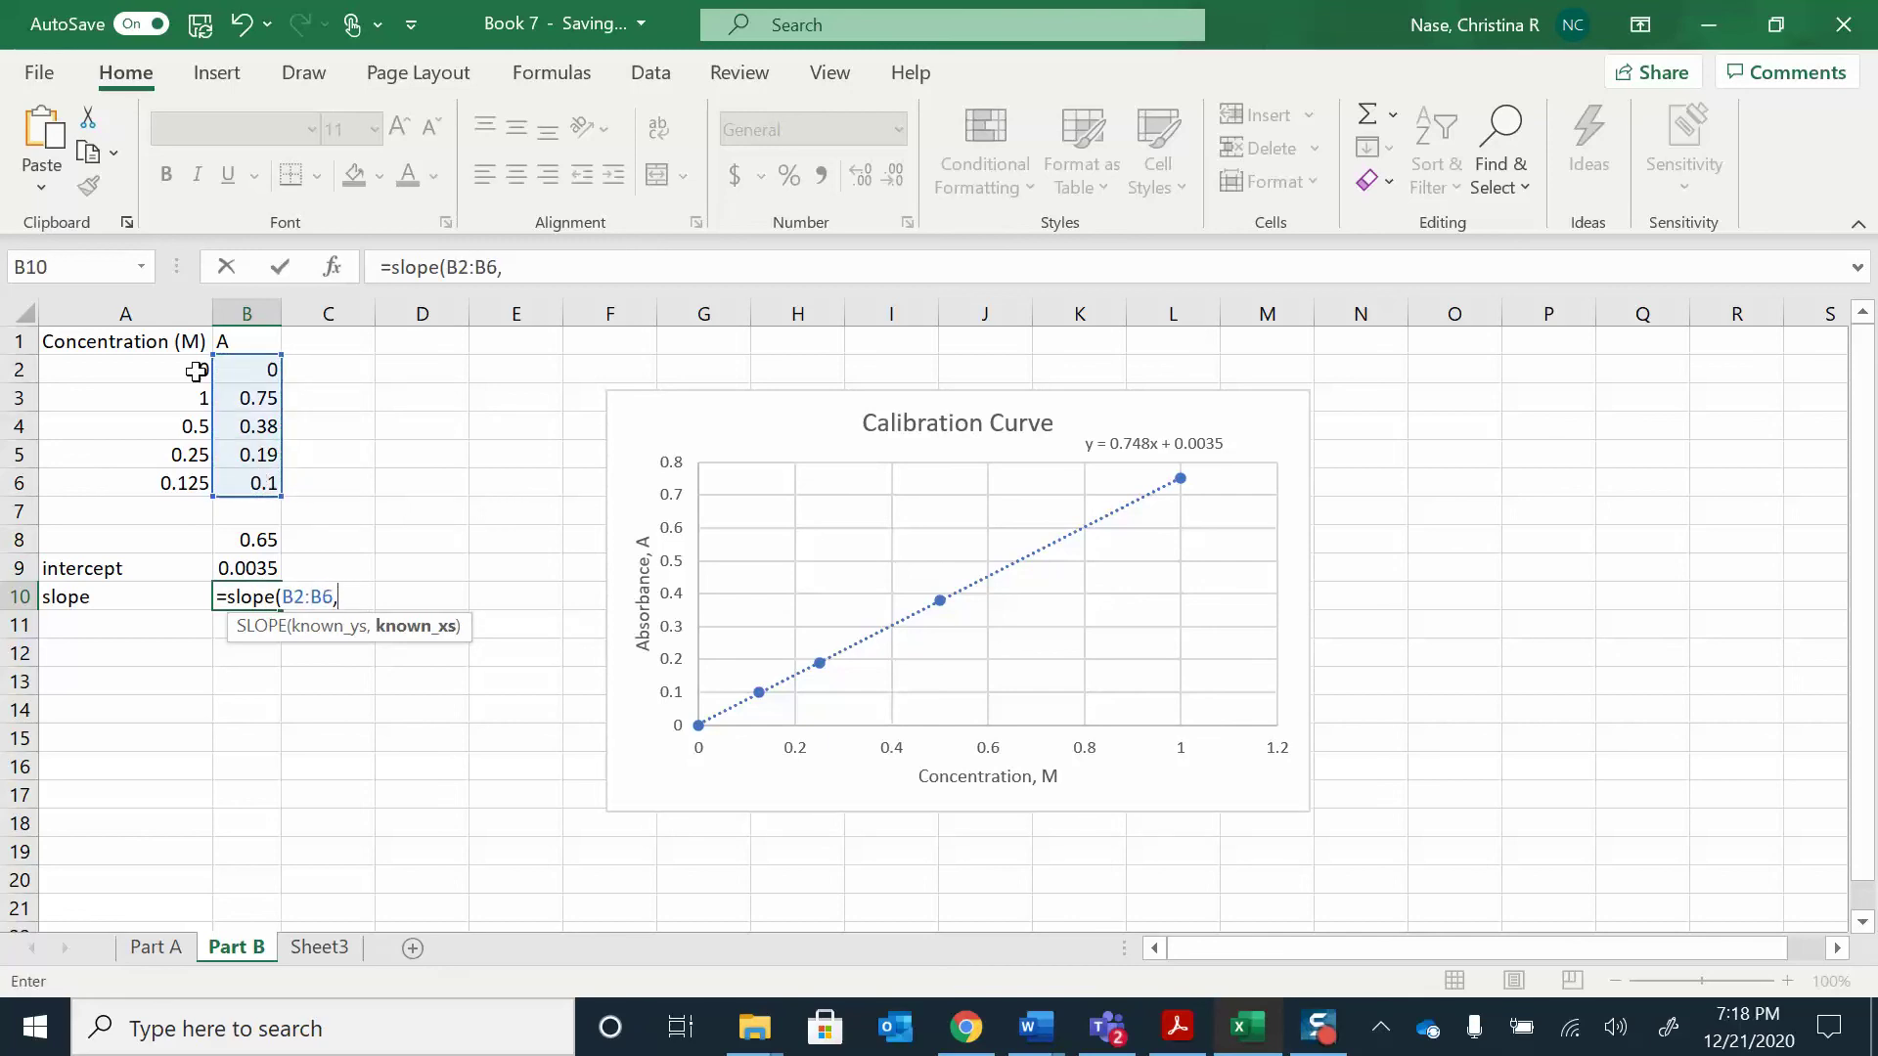
{"action": "left_click_drag", "start_coordinate": [193, 364], "coordinate": [190, 486]}
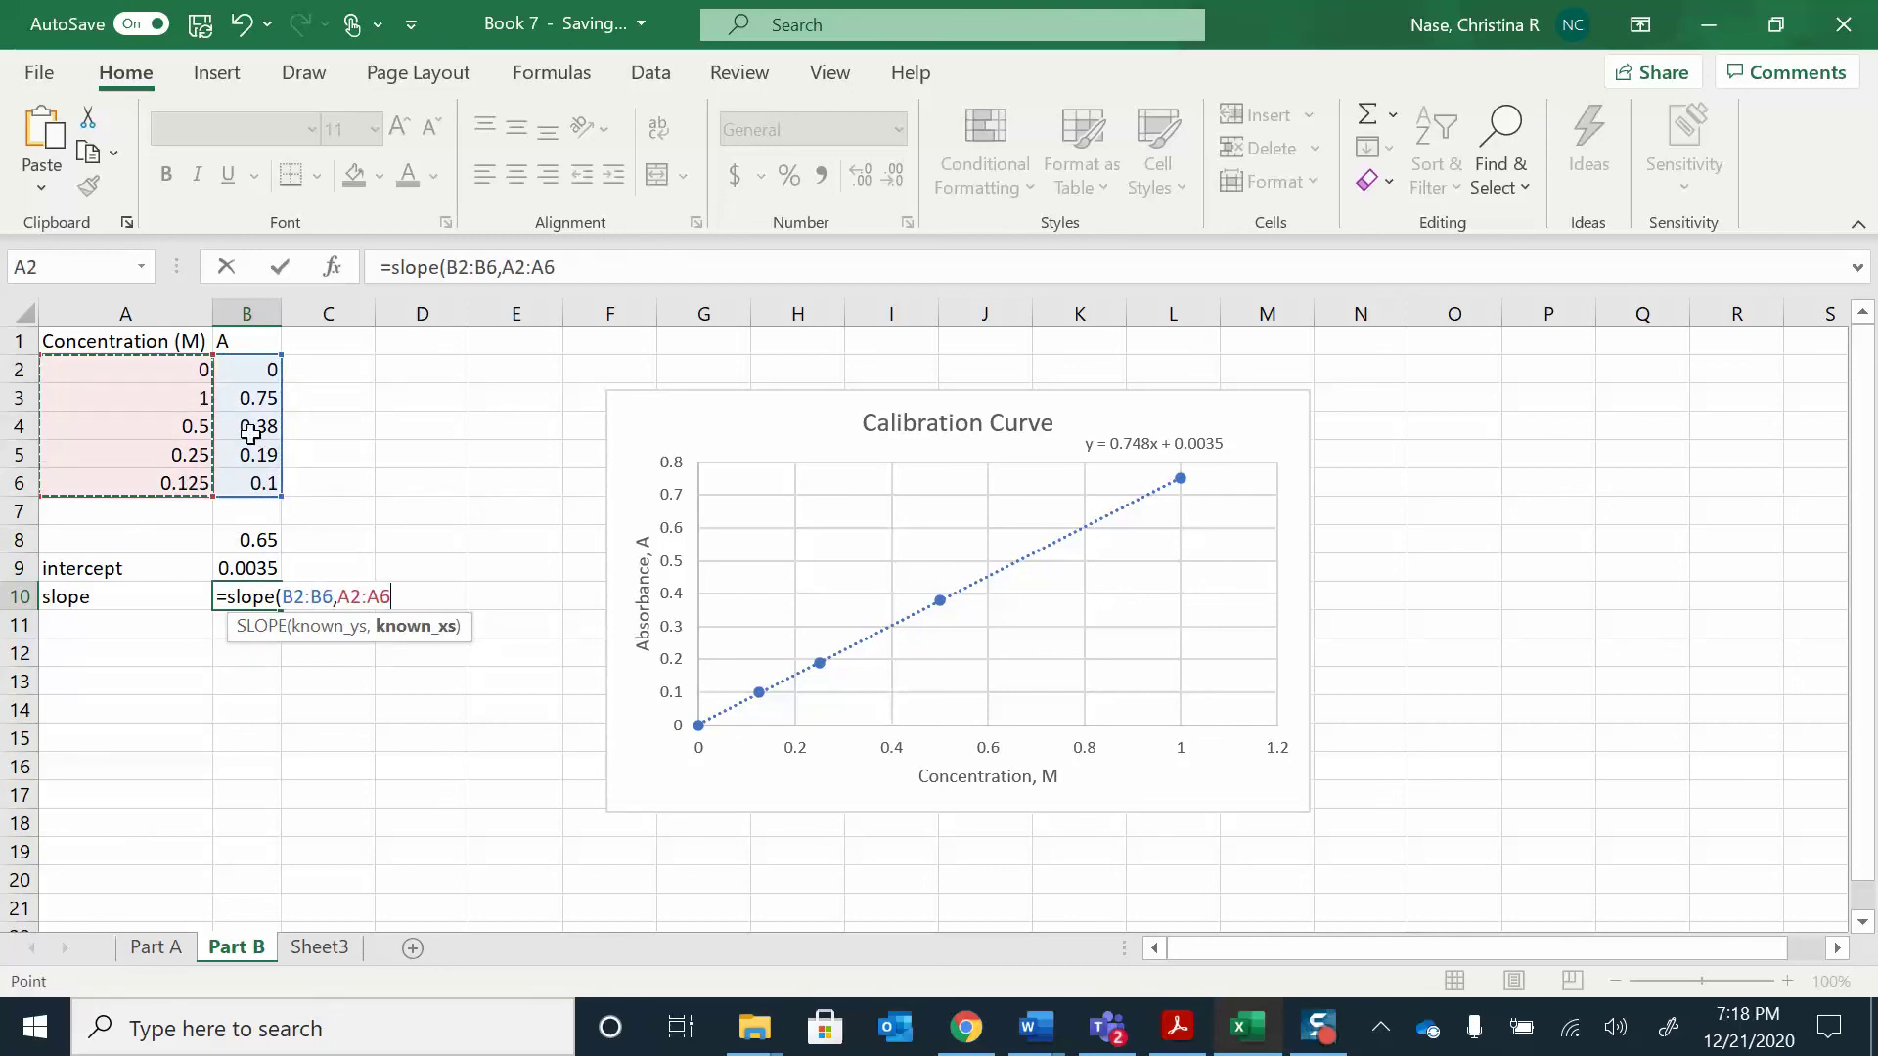
{"action": "key", "text": "Return"}
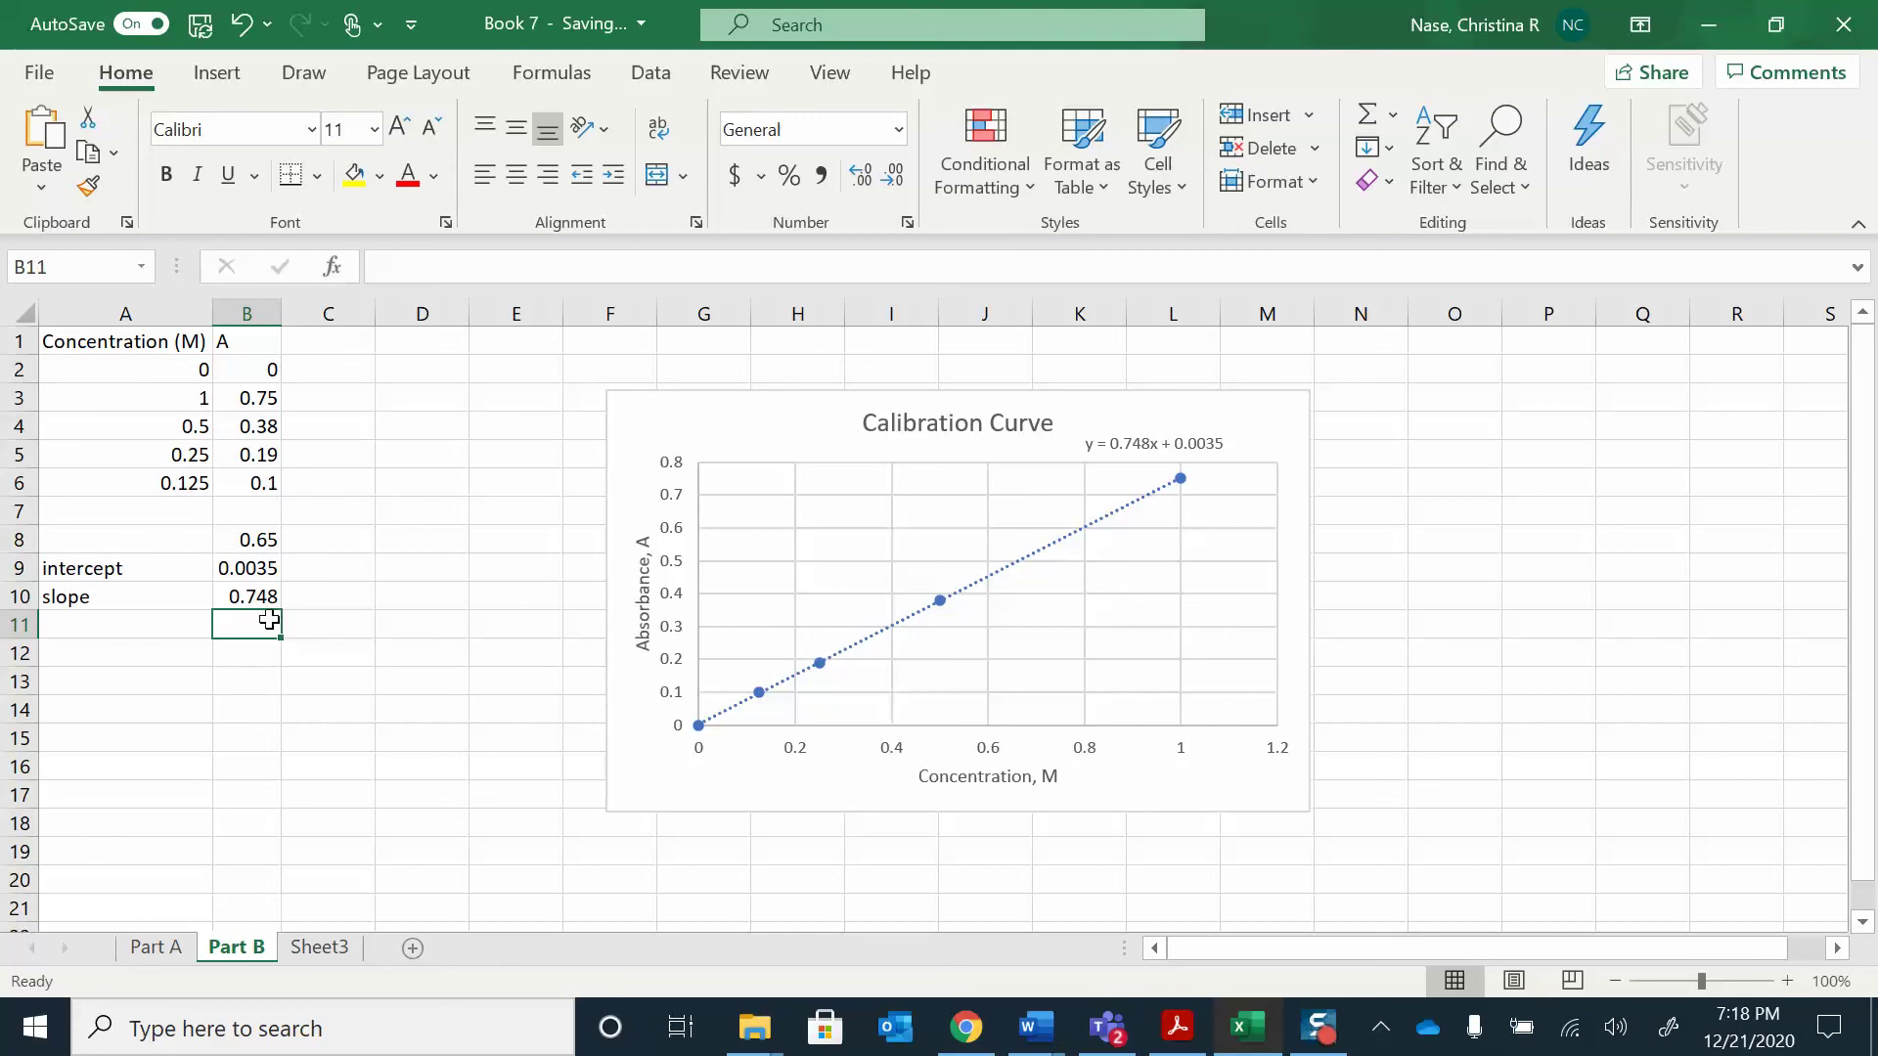
- Label cell A12 'concentration' and cell A8 'absorbance'
{"action": "left_click", "coordinate": [182, 658]}
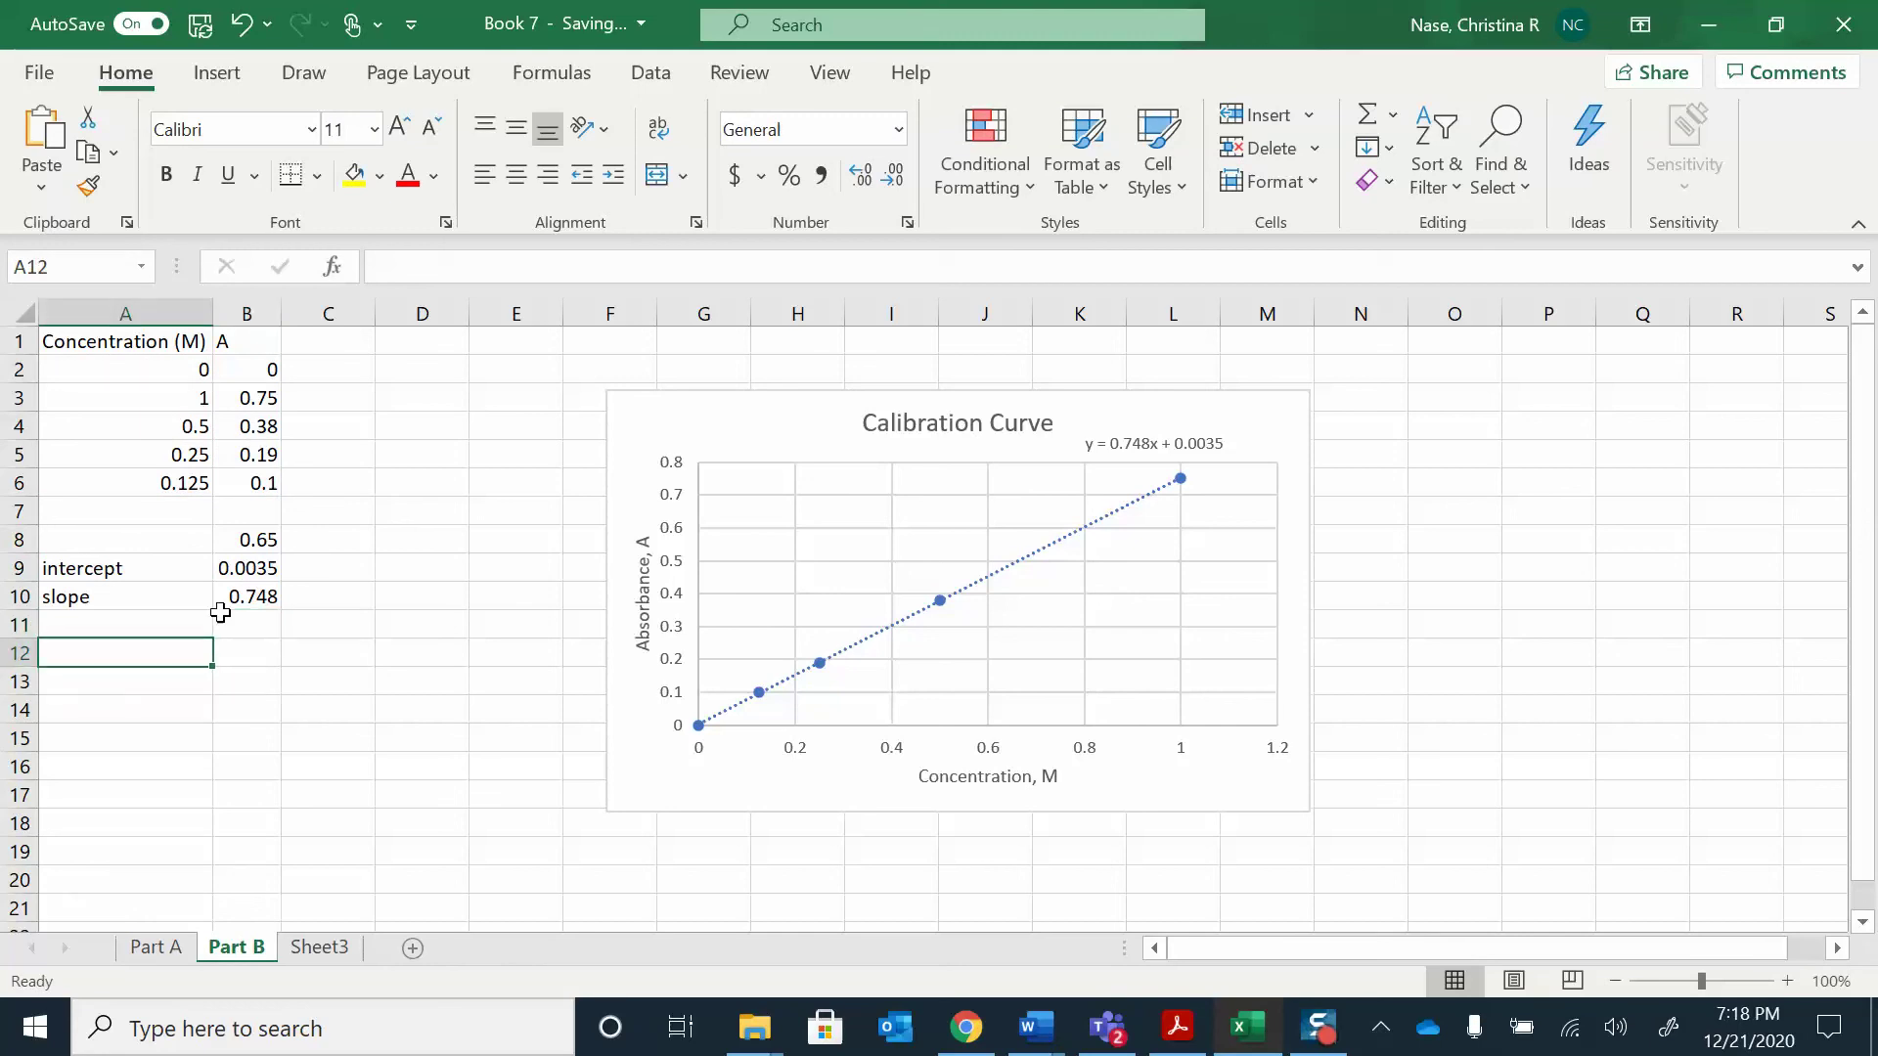
{"action": "type", "text": "con"}
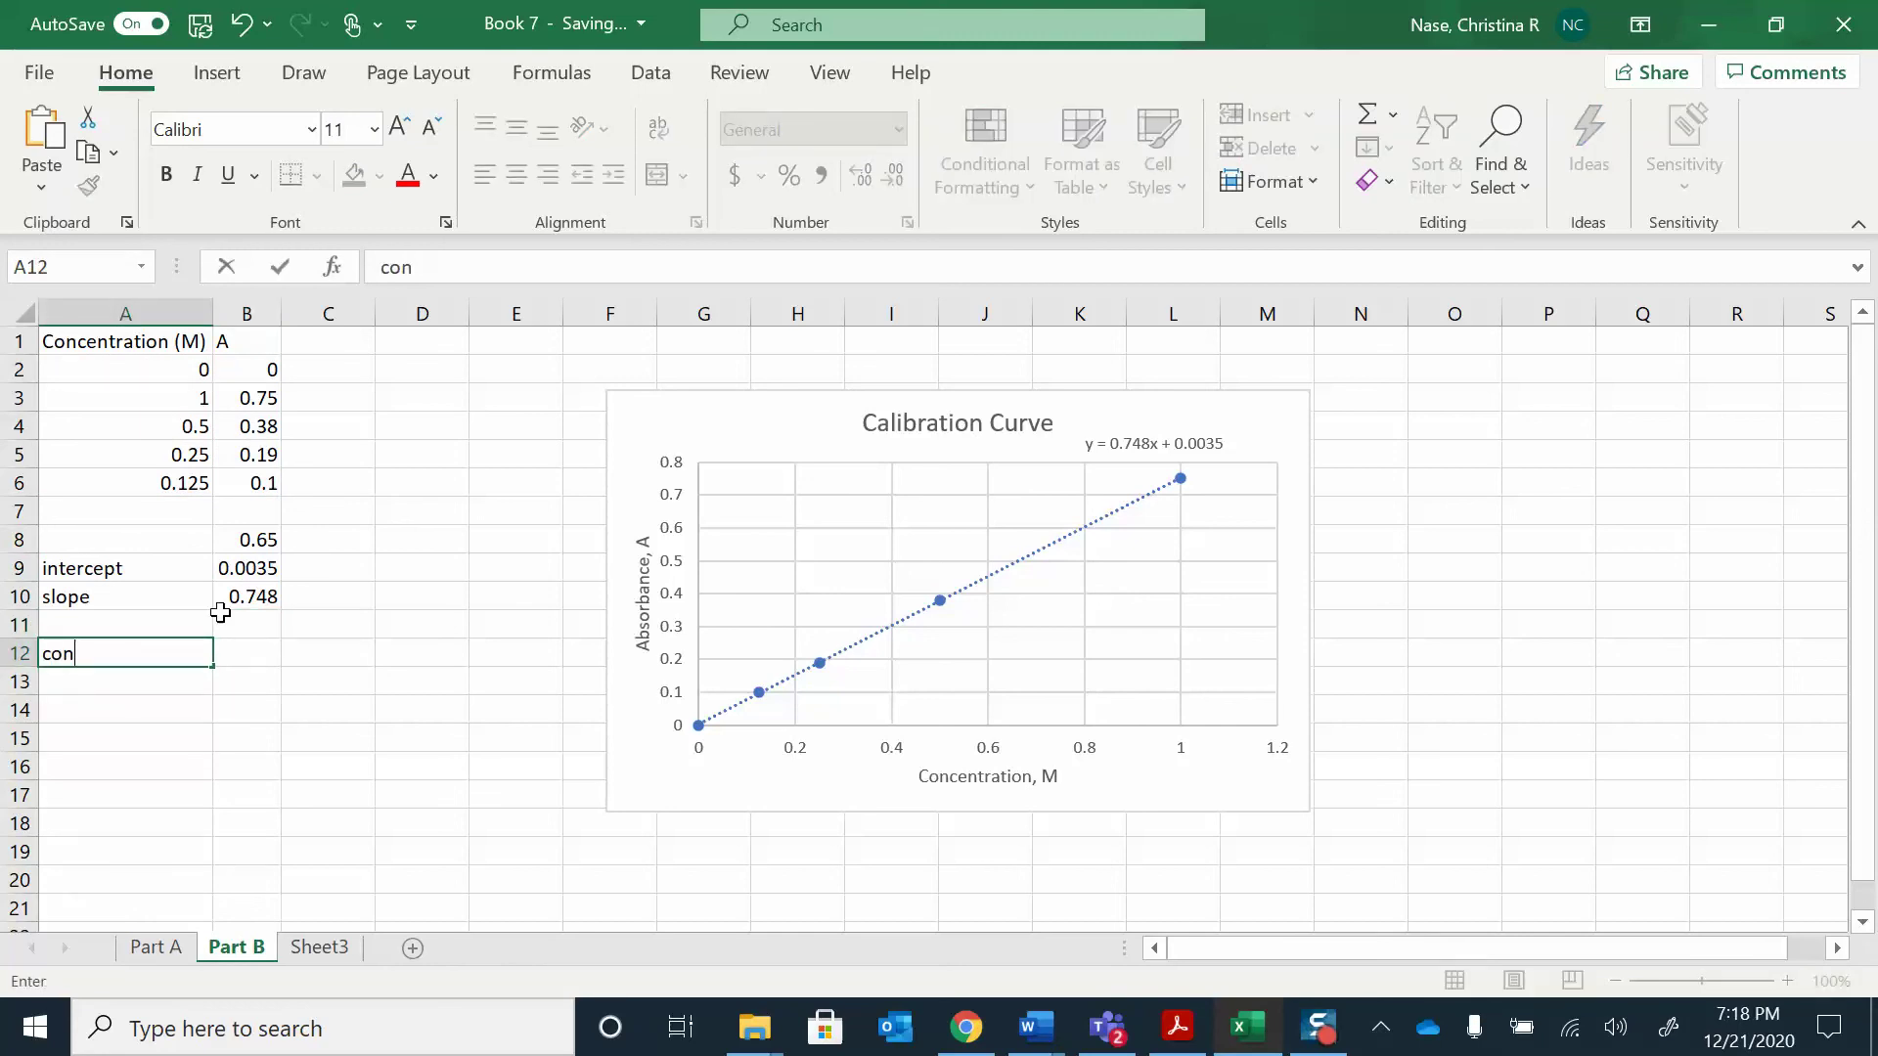
{"action": "type", "text": "centration"}
{"action": "left_click", "coordinate": [191, 537]}
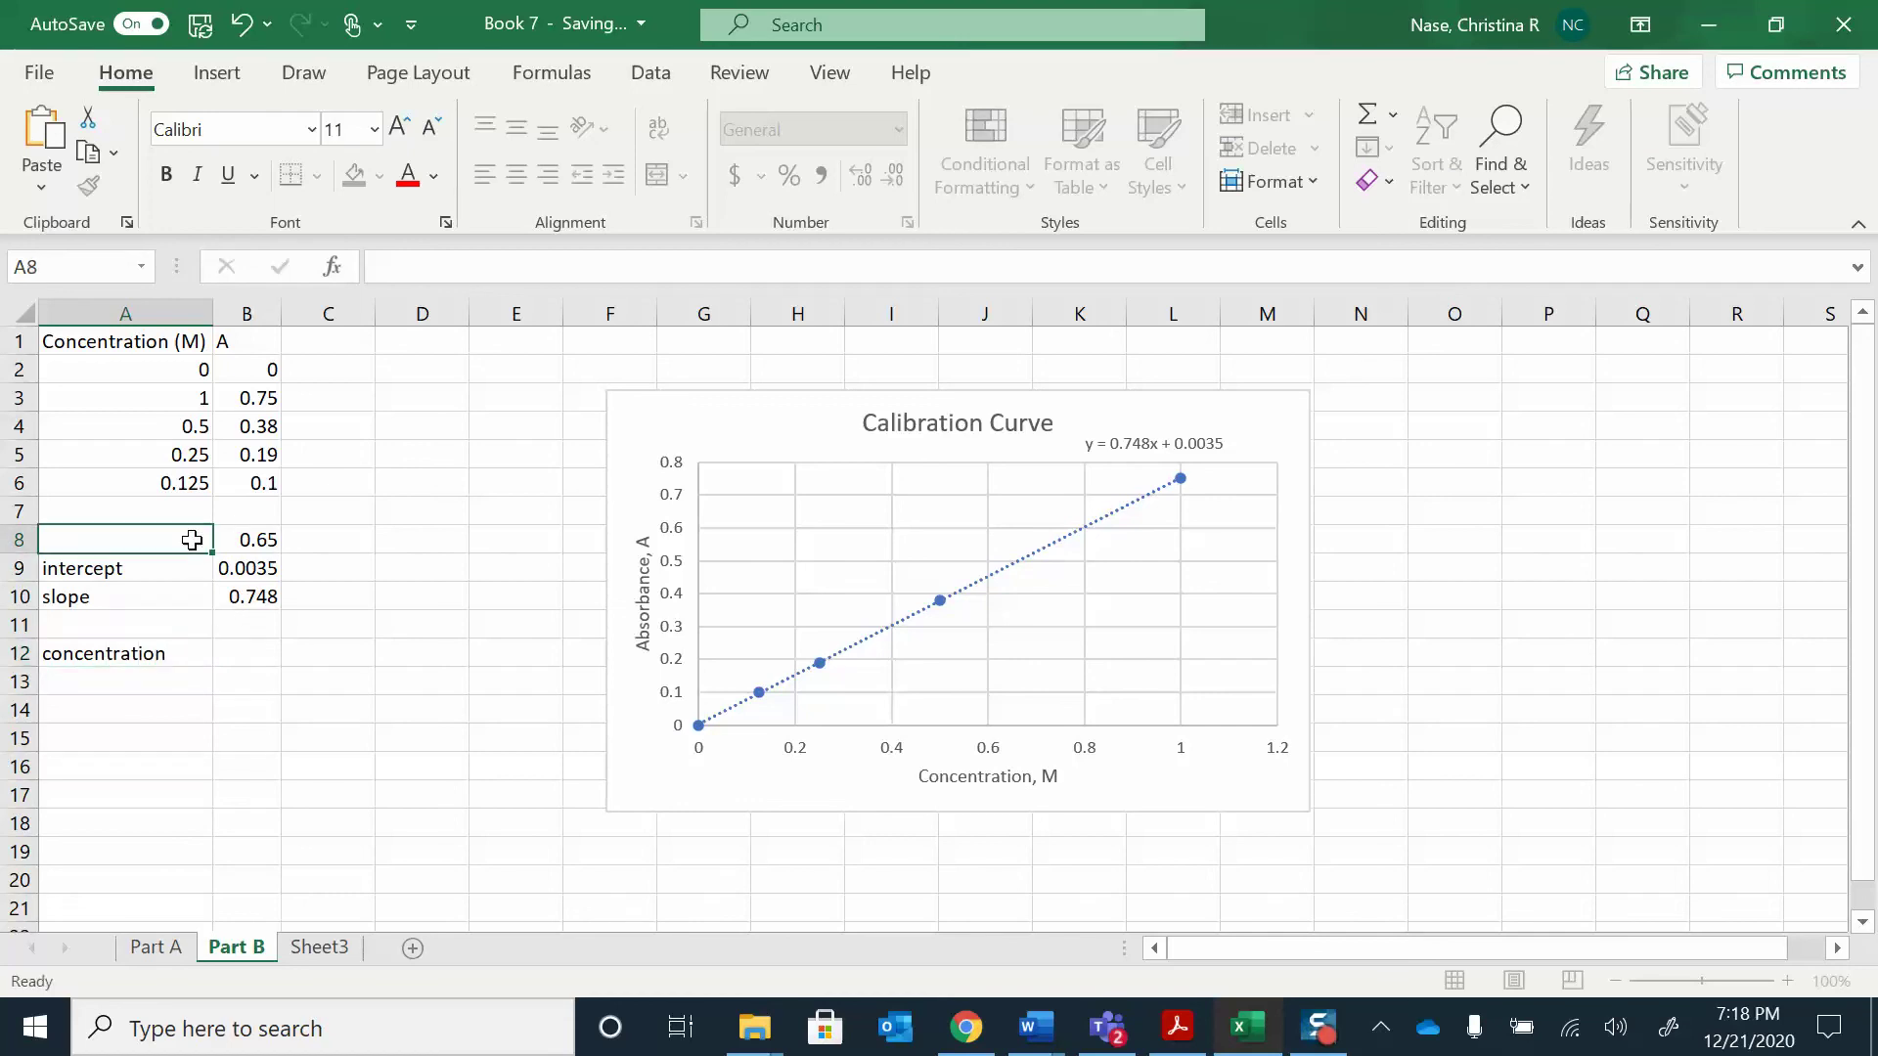
{"action": "type", "text": "absorbance"}
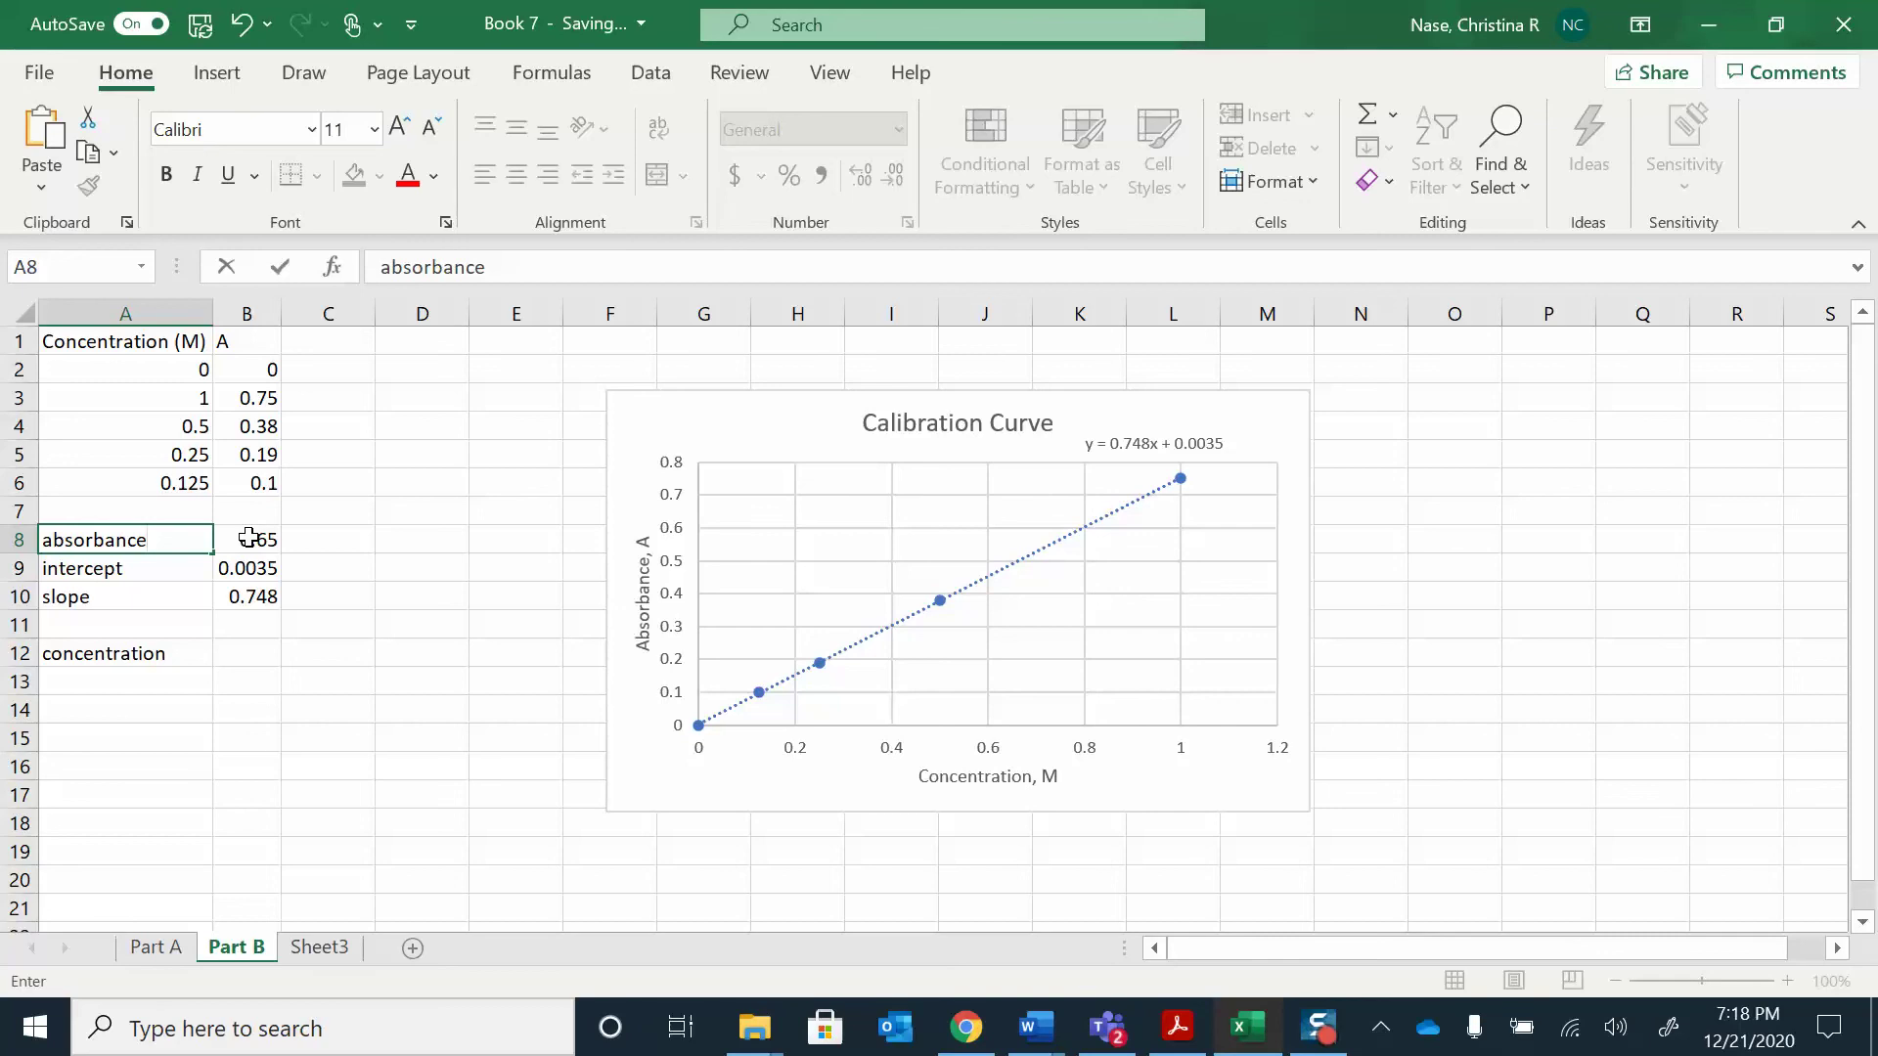
- Enter =(B8-B9)/B10 in cell B12, giving a concentration of 0.864
{"action": "left_click", "coordinate": [246, 653]}
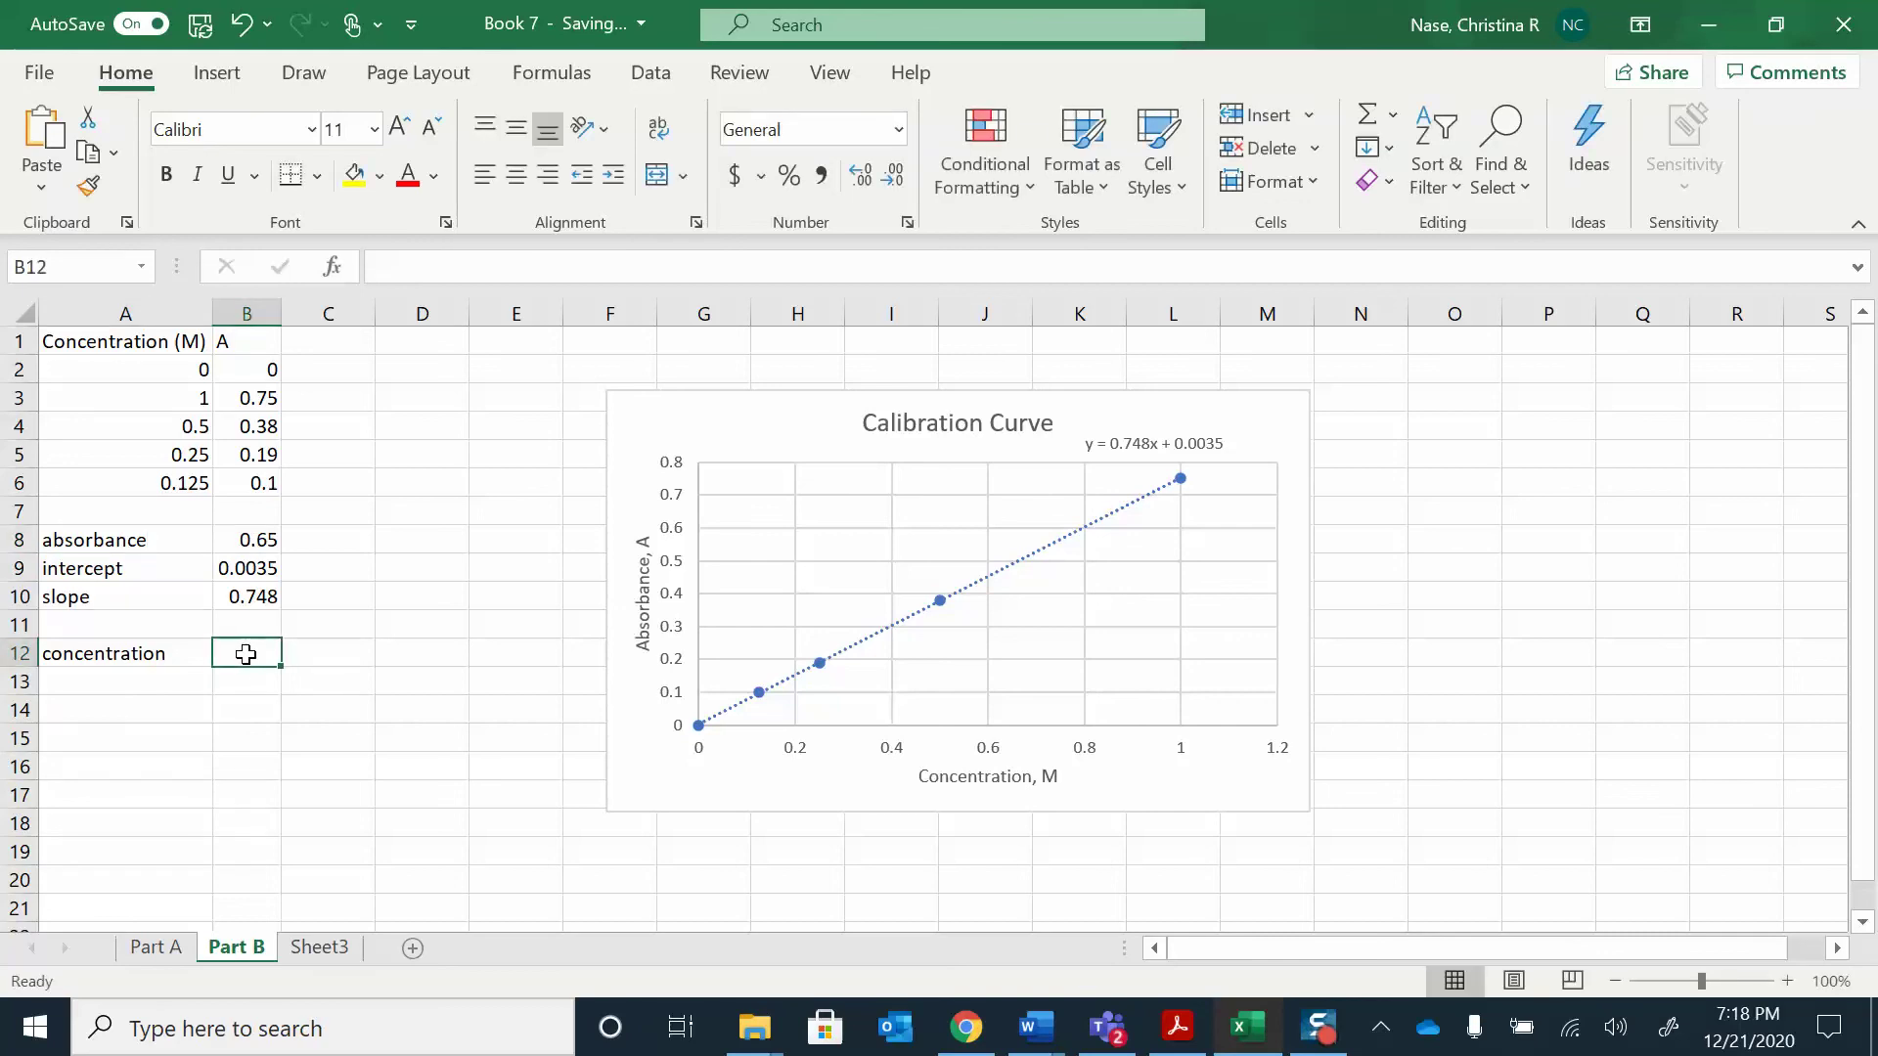
{"action": "type", "text": "="}
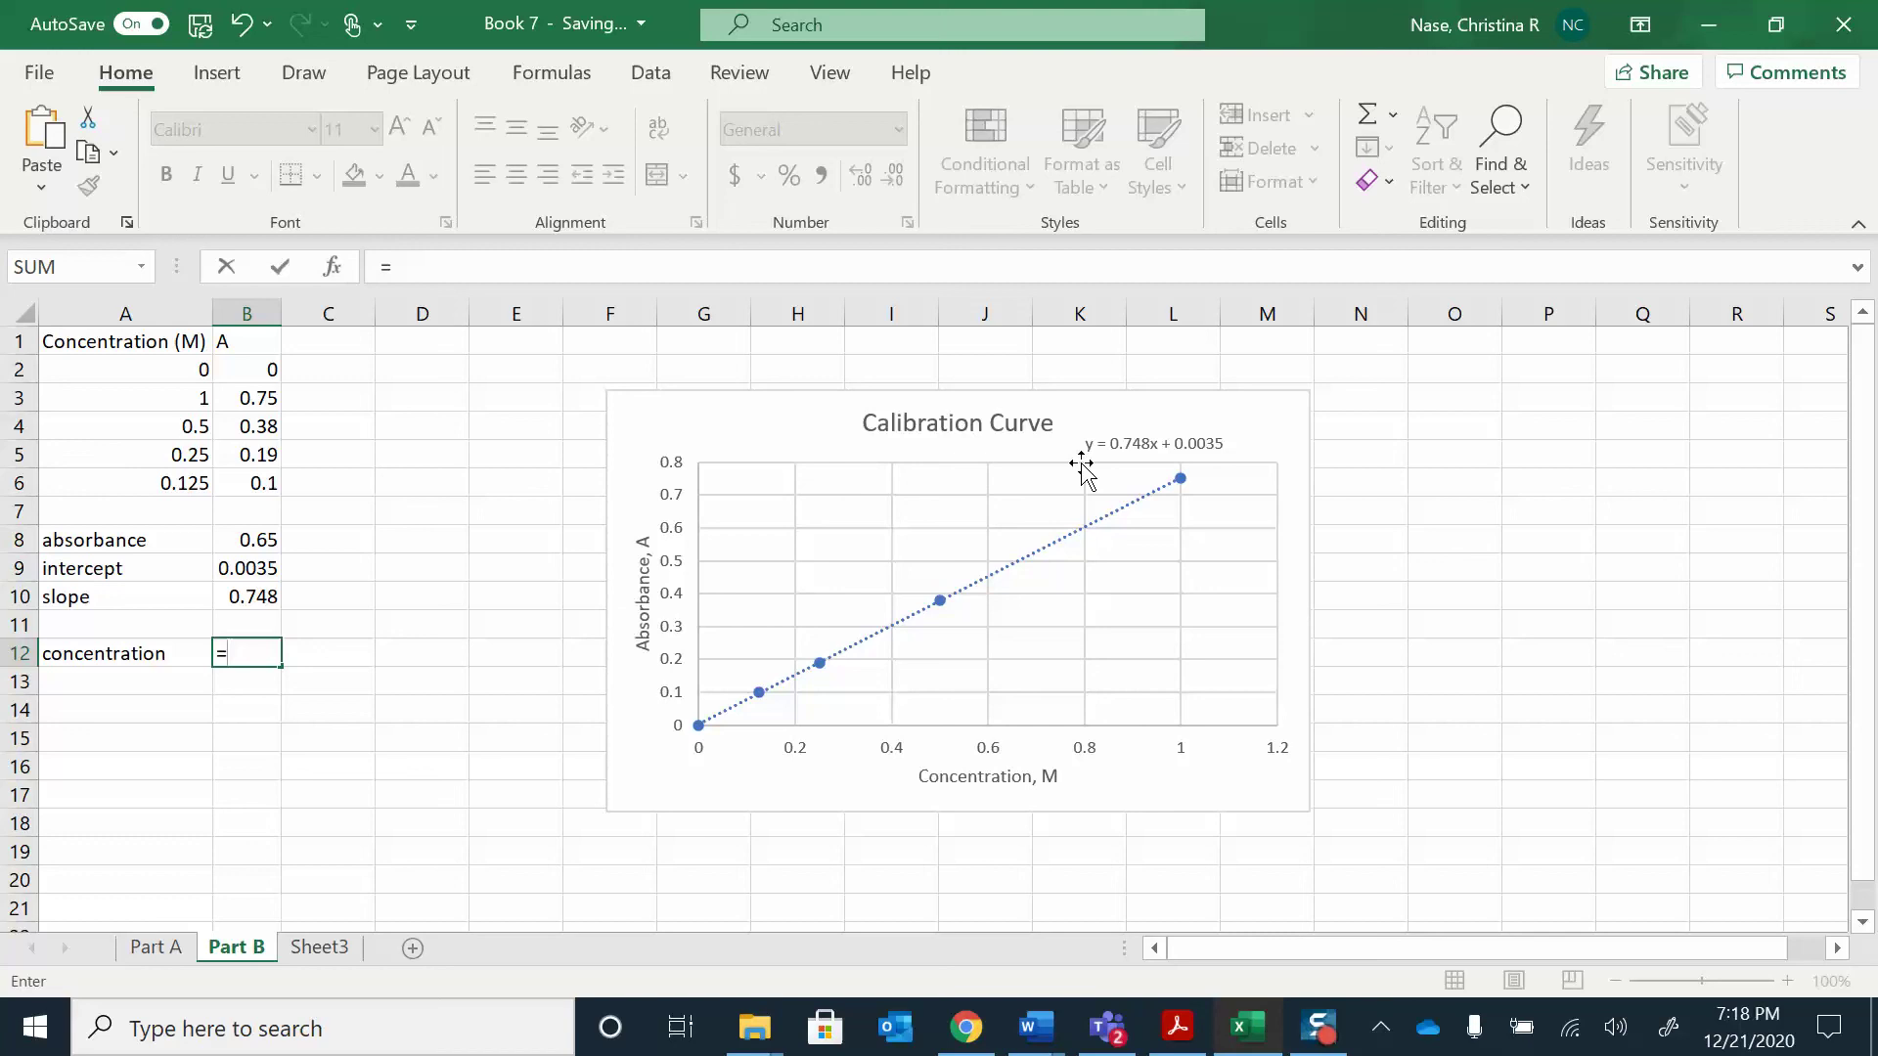
{"action": "left_click", "coordinate": [271, 541]}
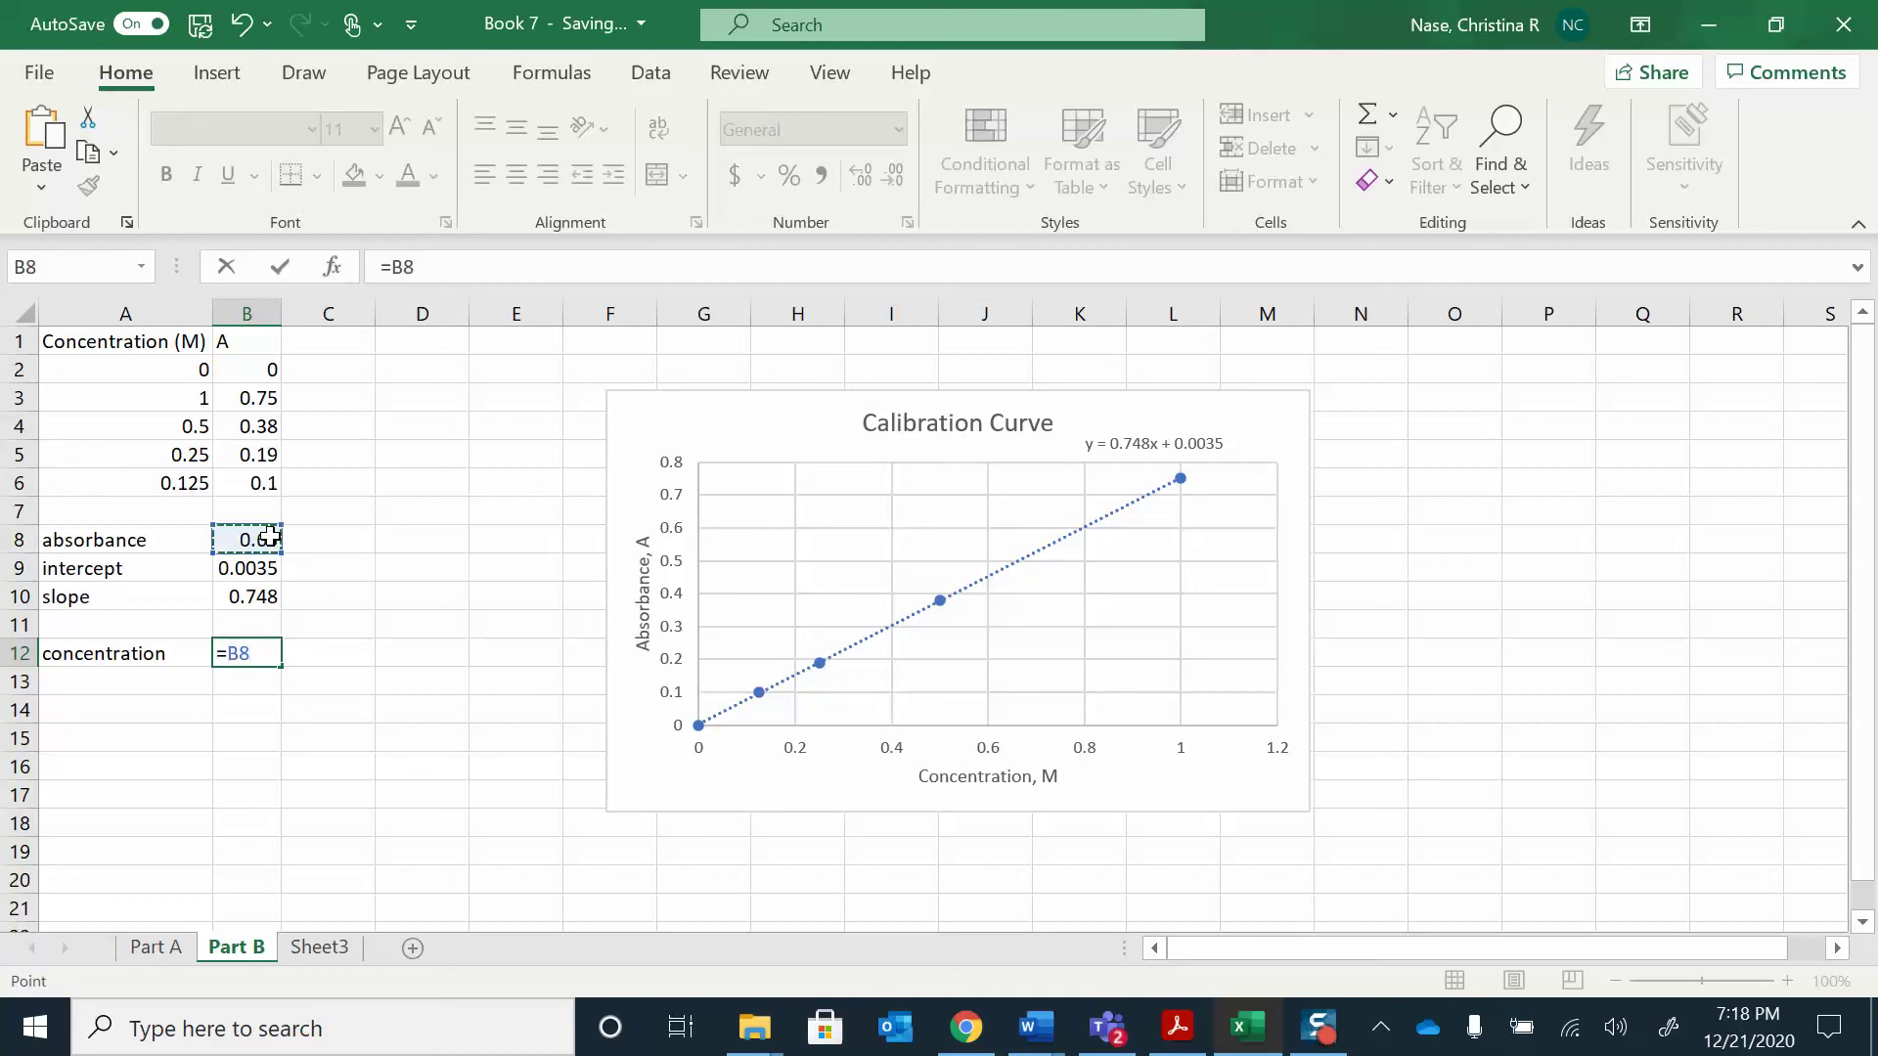
{"action": "type", "text": "-"}
{"action": "left_click", "coordinate": [263, 570]}
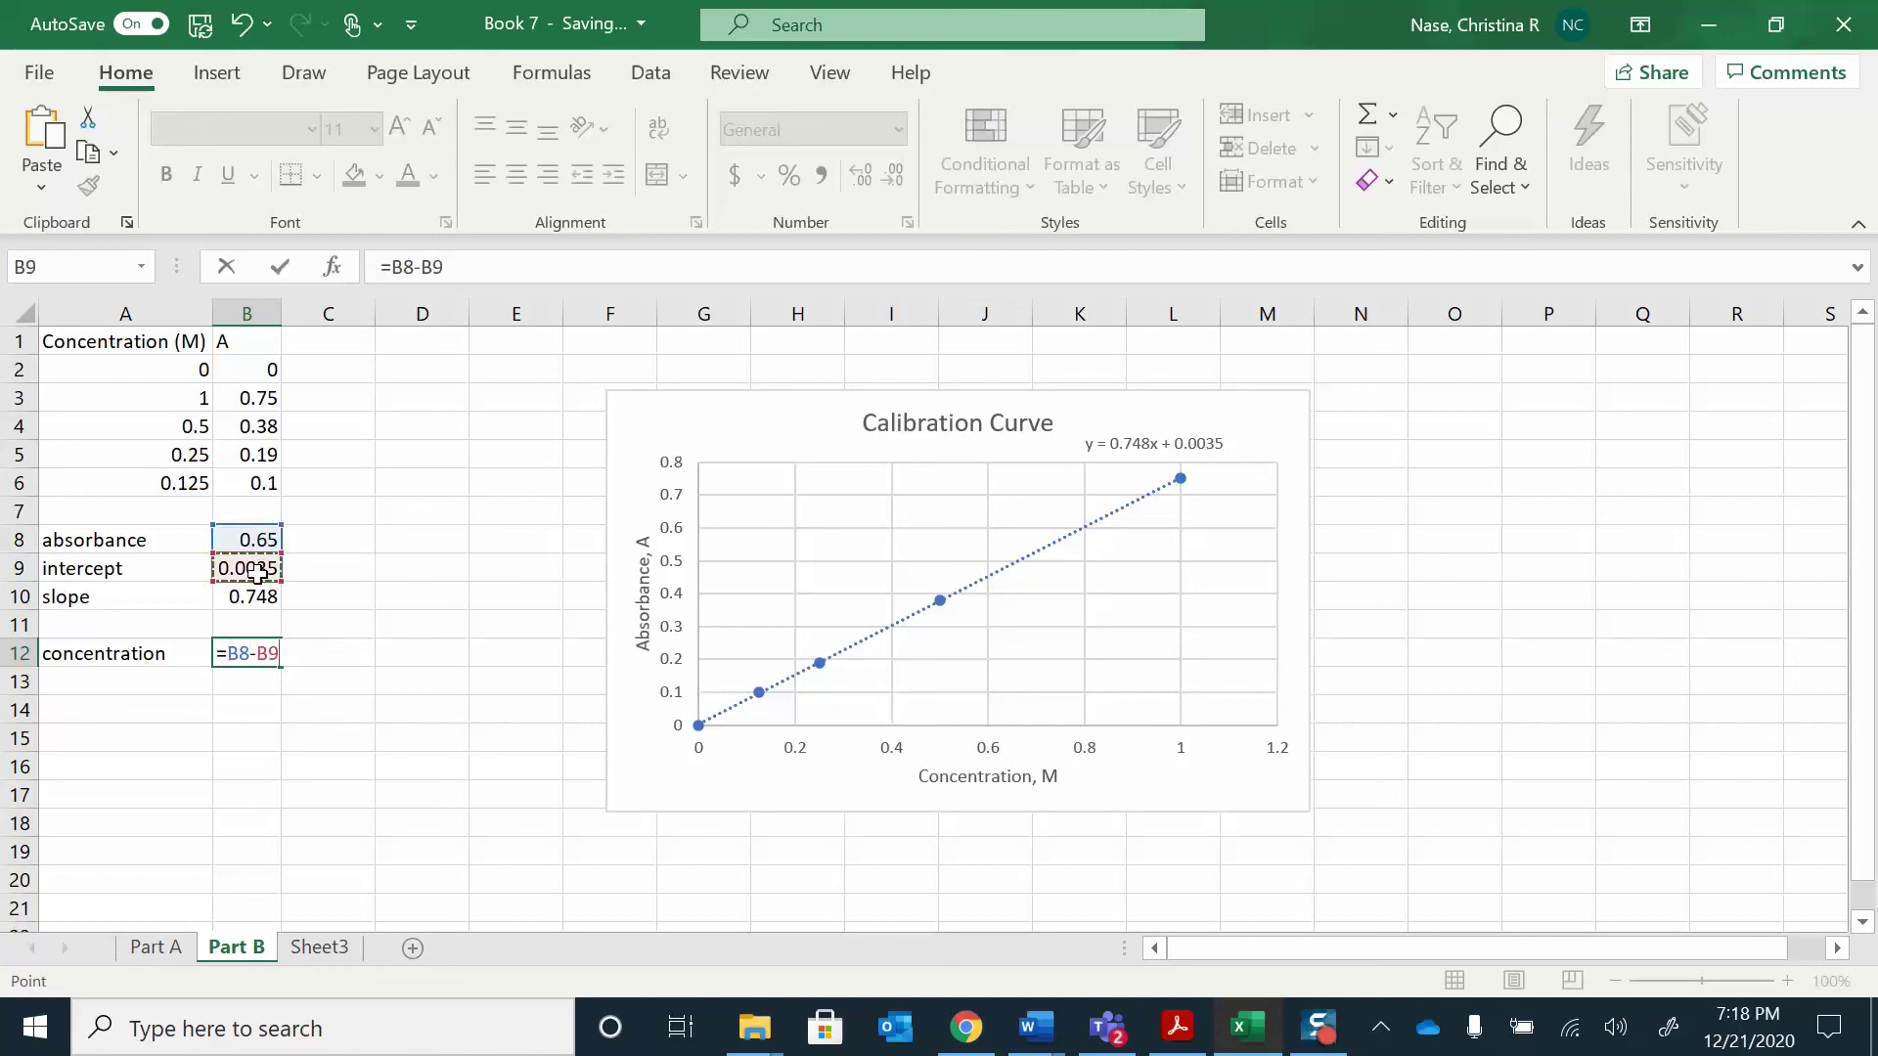
{"action": "left_click", "coordinate": [397, 266]}
{"action": "type", "text": "("}
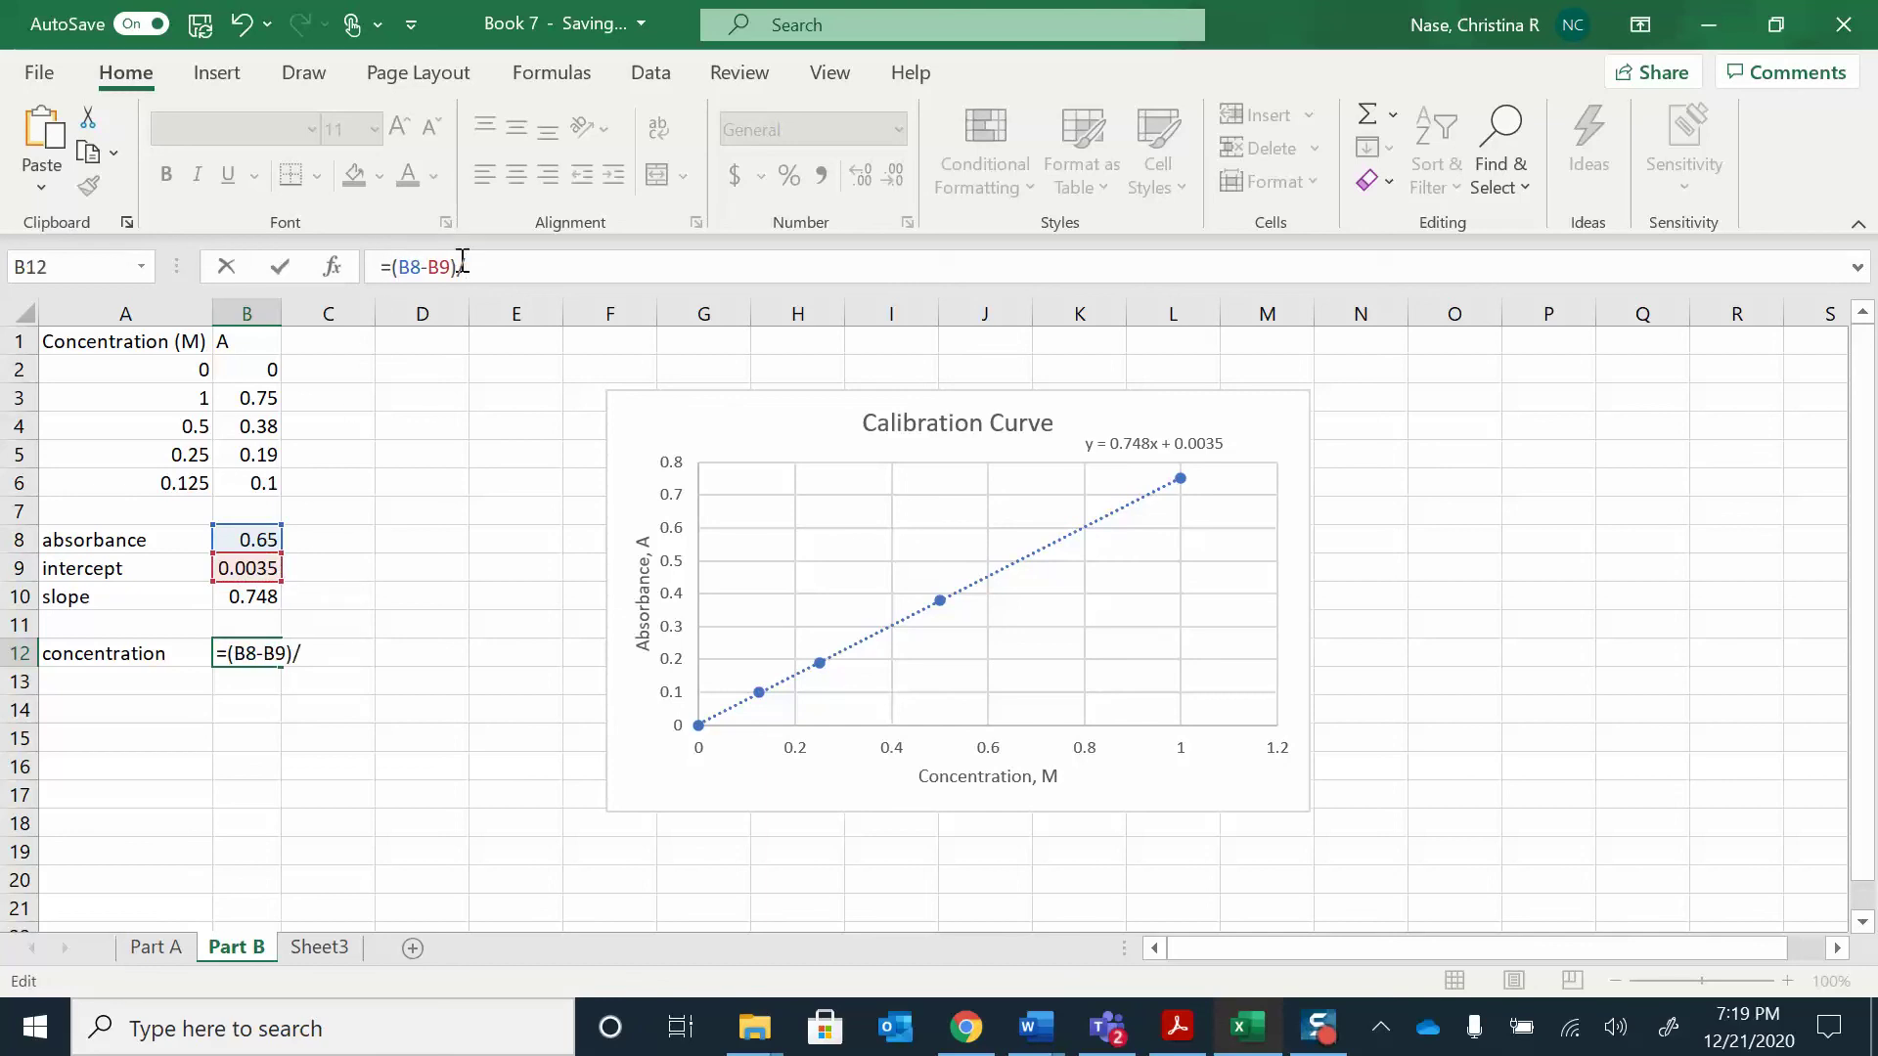
{"action": "type", "text": ")/"}
{"action": "left_click", "coordinate": [246, 596]}
{"action": "key", "text": "Return"}
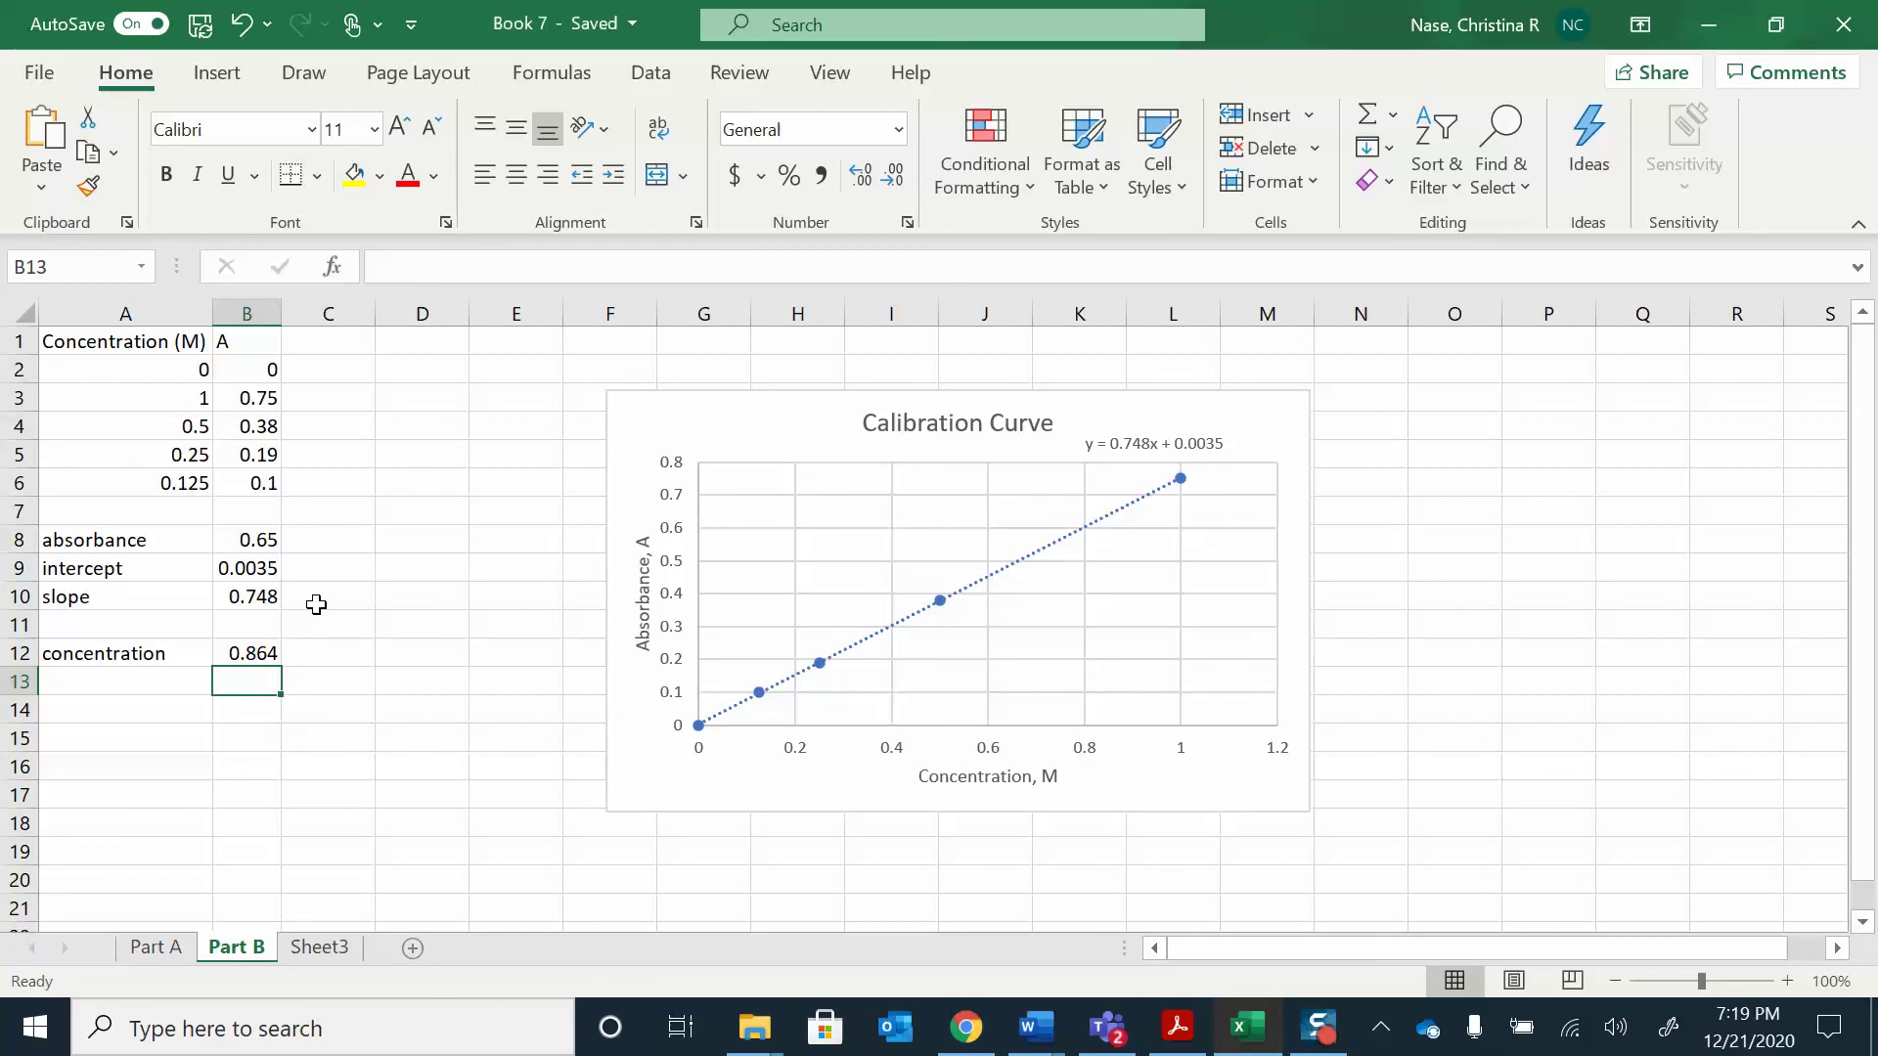
- Enter absorbances 0.35 in C8 and 0.22 in D8
{"action": "left_click", "coordinate": [323, 539]}
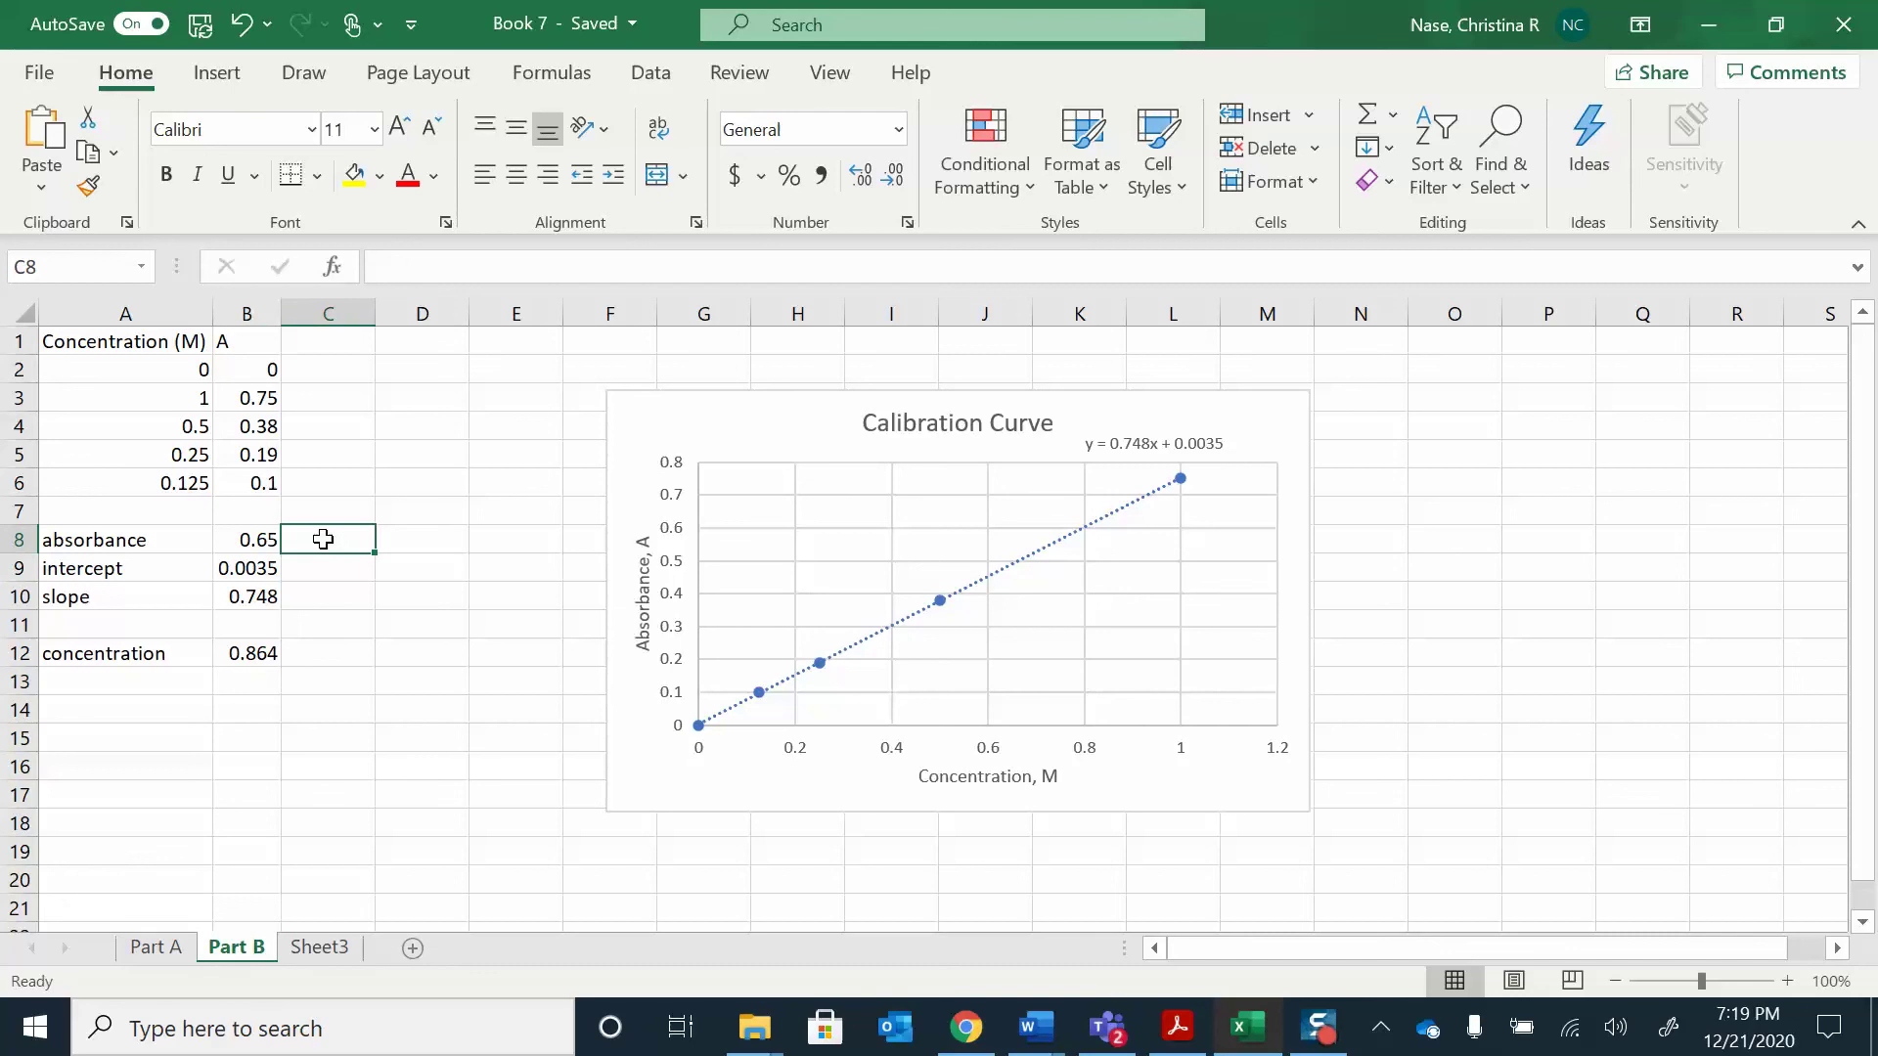
{"action": "type", "text": "0"}
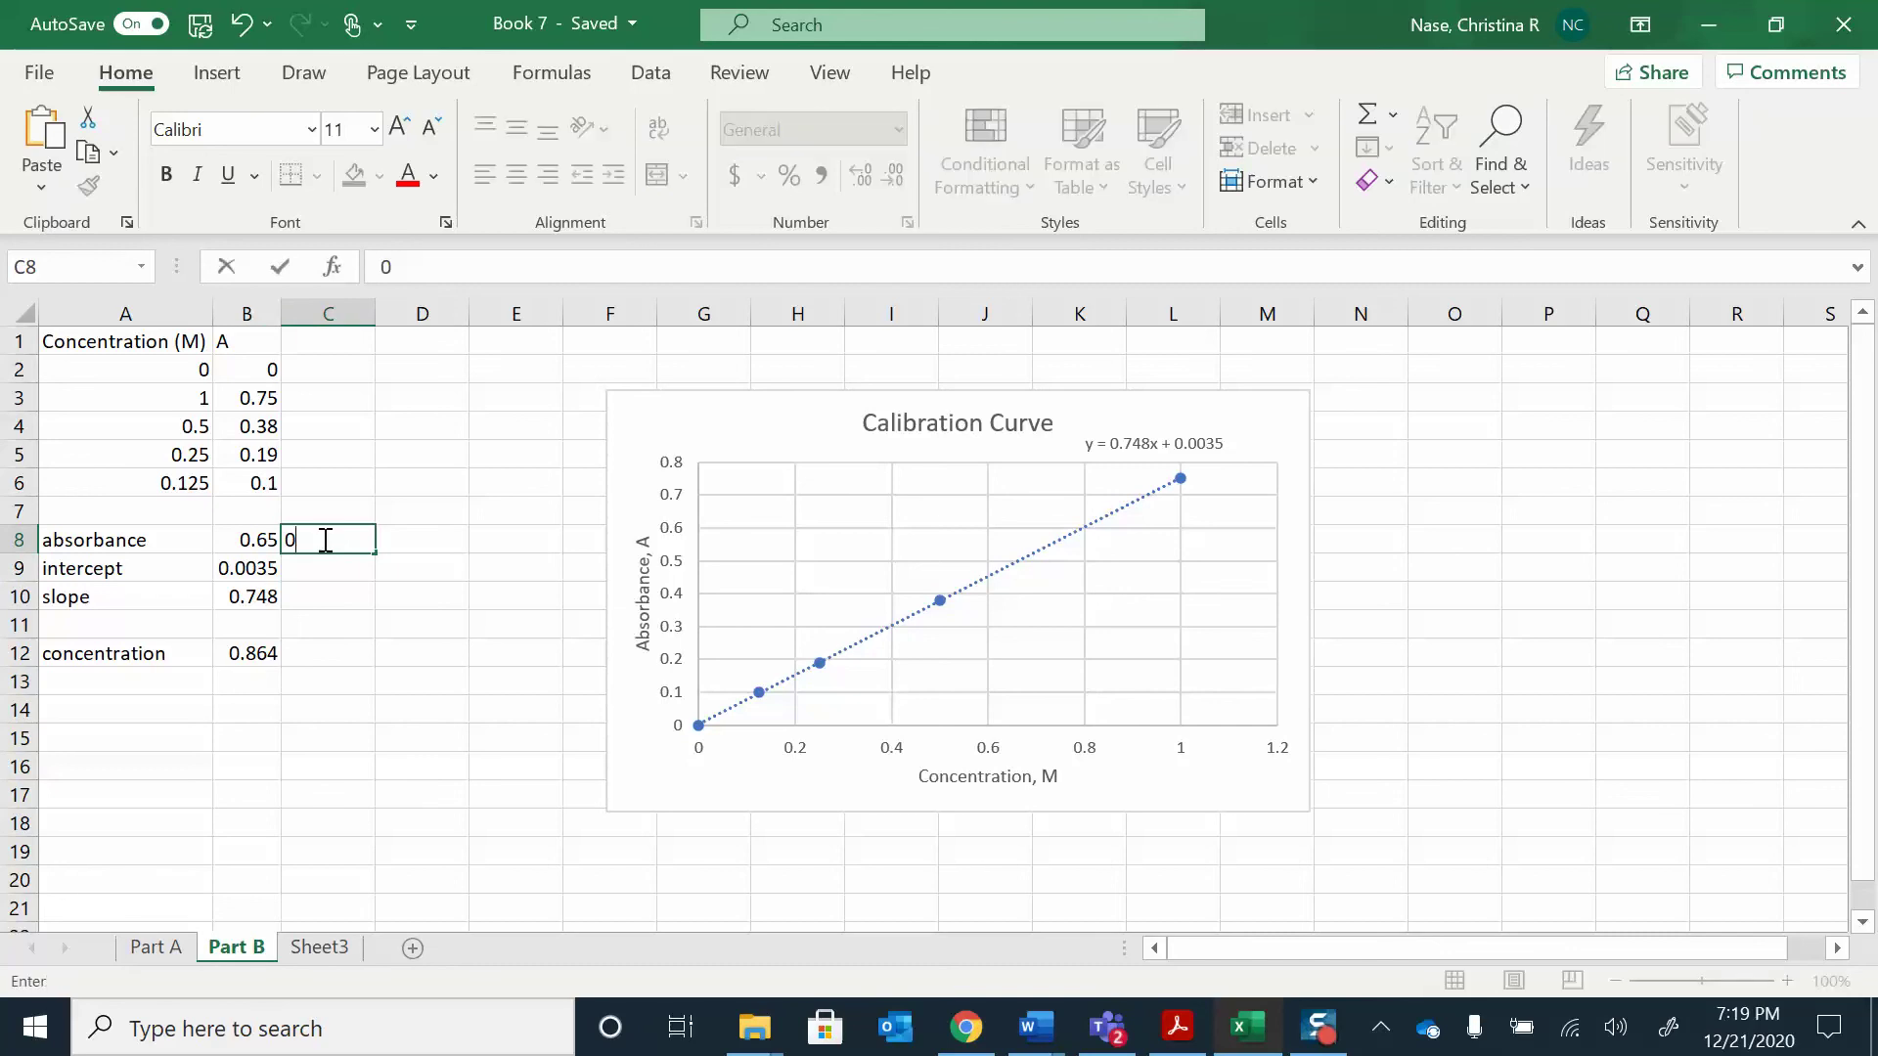
{"action": "type", "text": ".35"}
{"action": "key", "text": "Tab"}
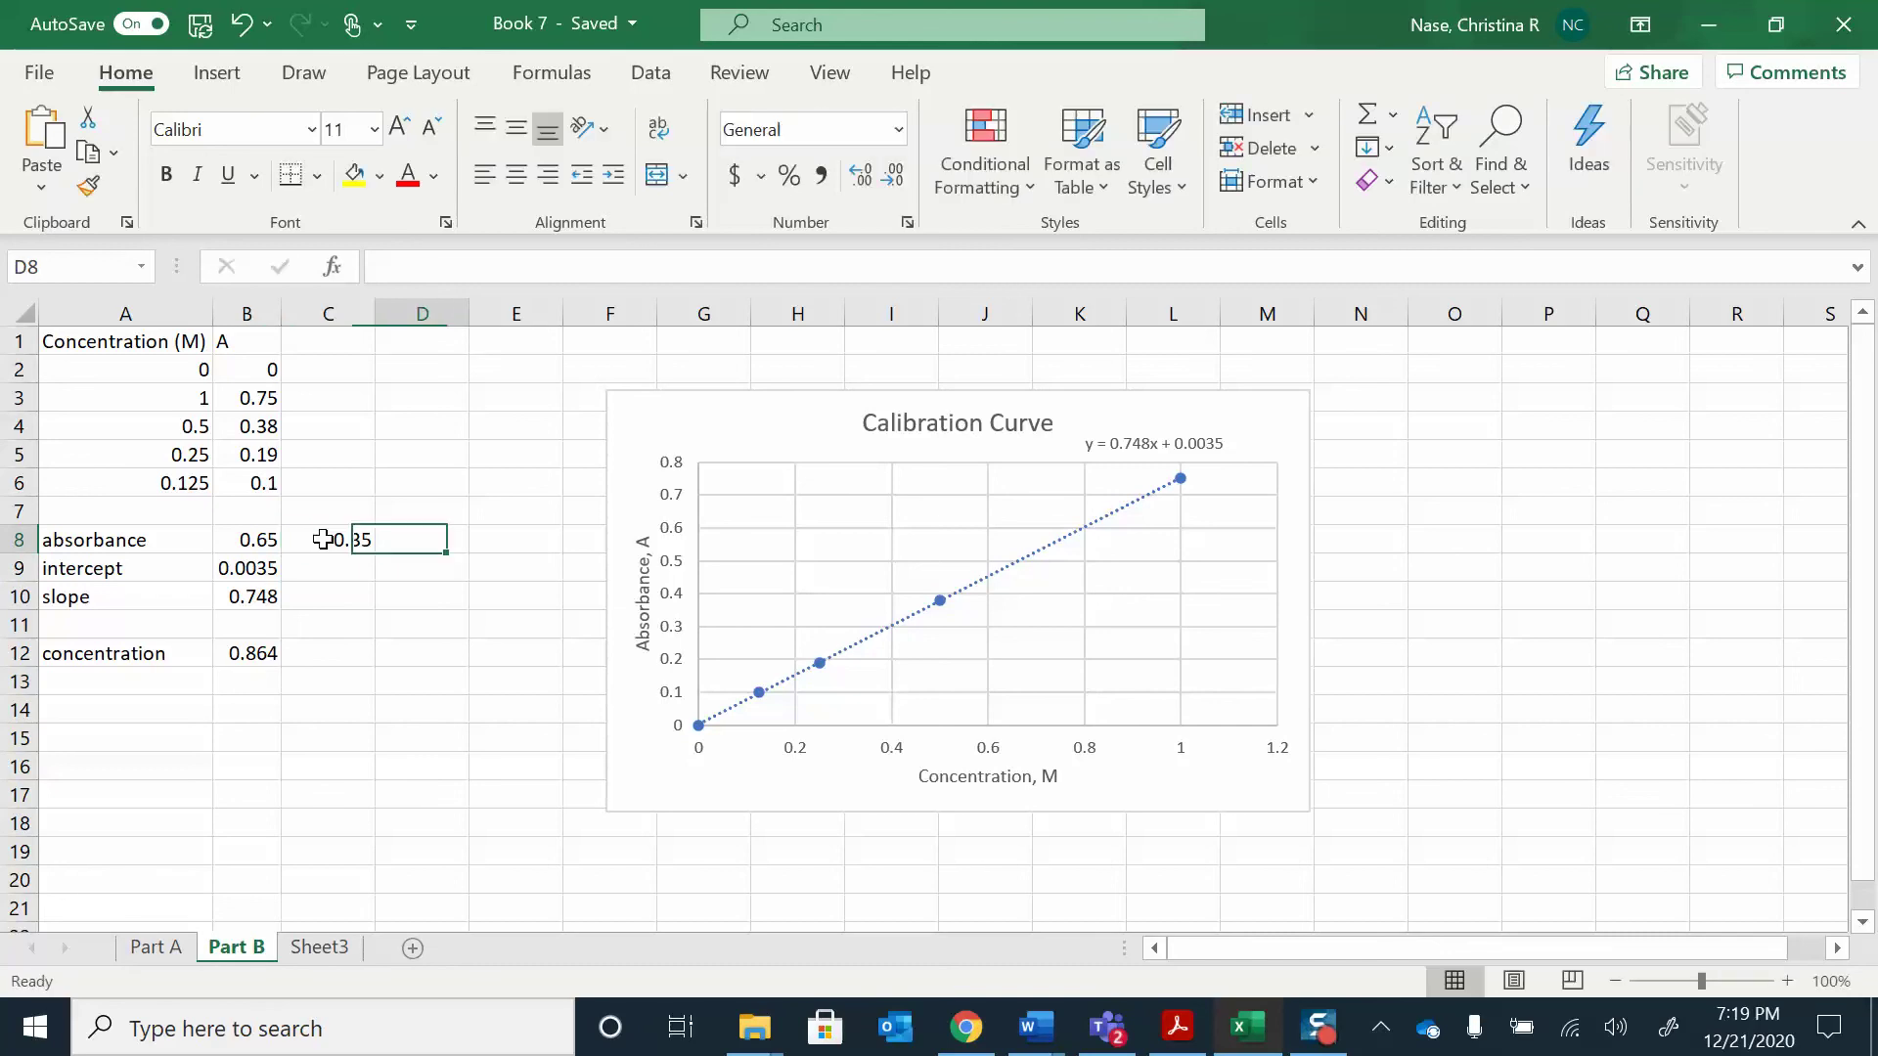
{"action": "type", "text": "0.22"}
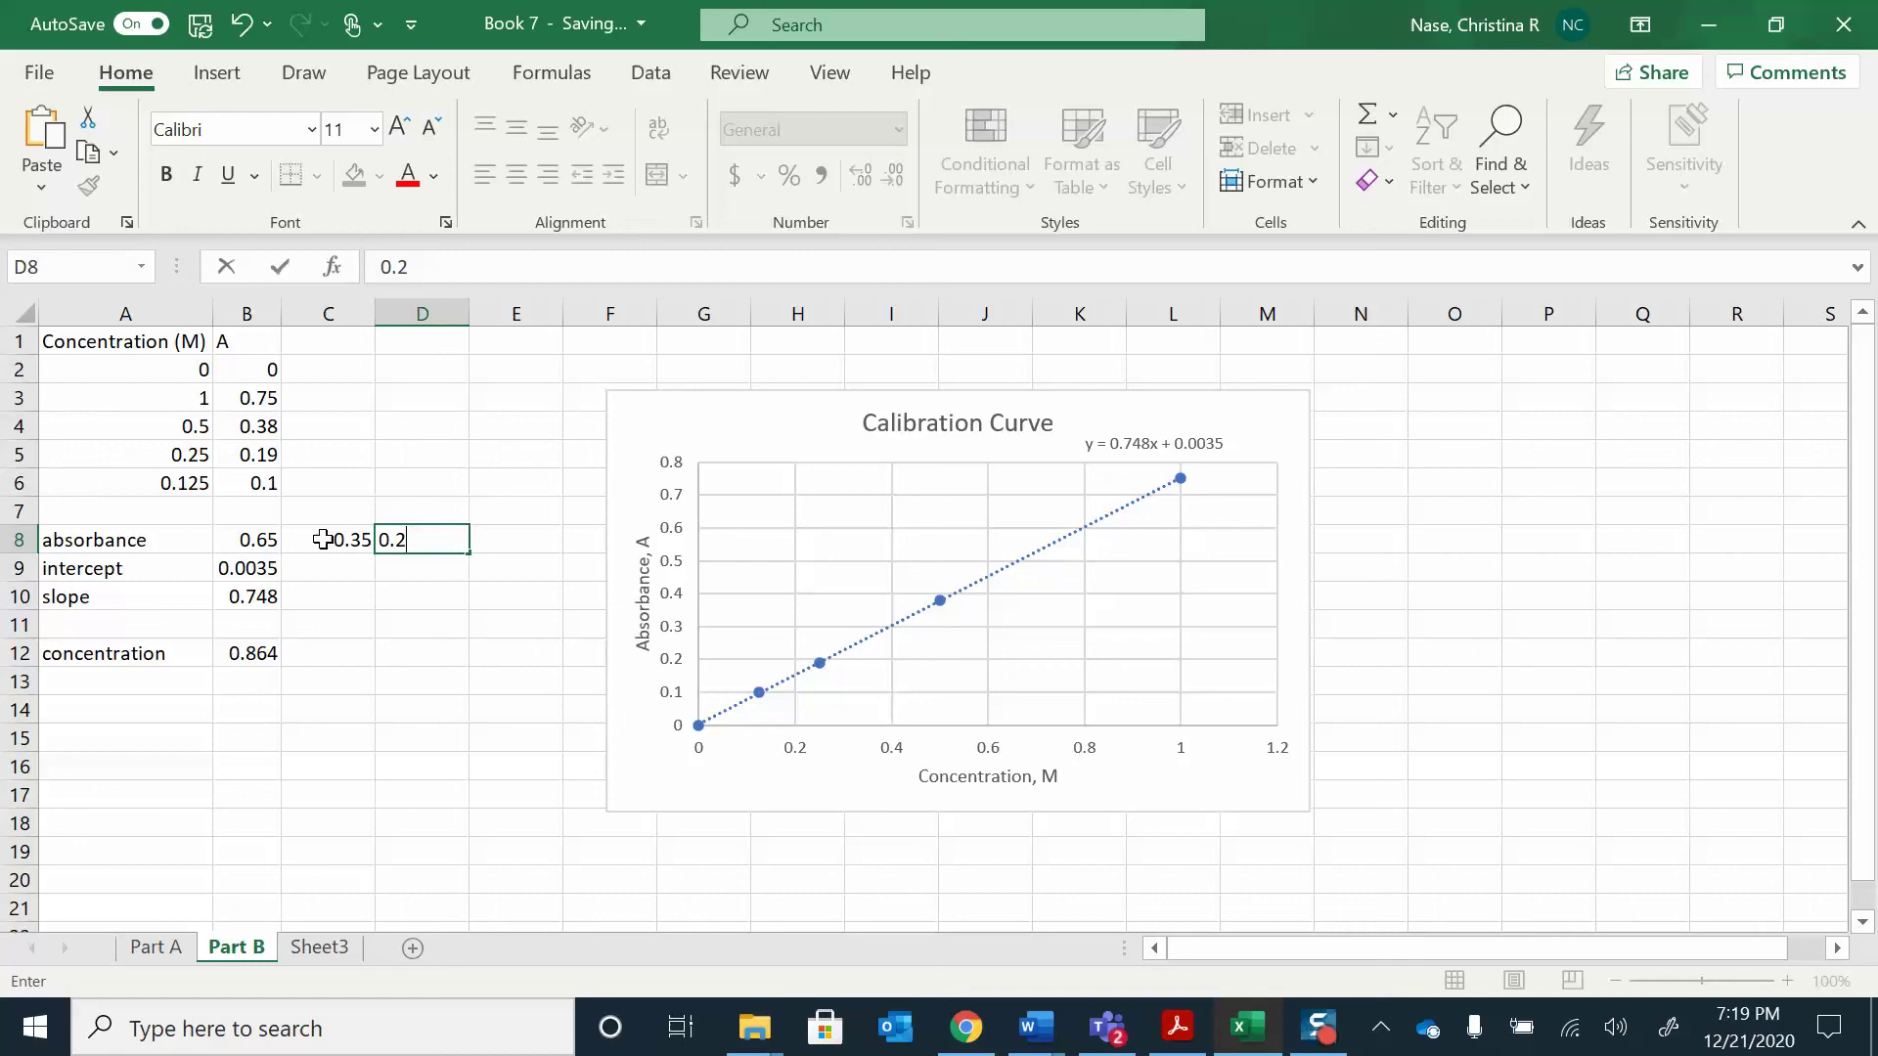
{"action": "key", "text": "Return"}
- Link C9 and D9 to the intercept with =B9
{"action": "left_click", "coordinate": [277, 571]}
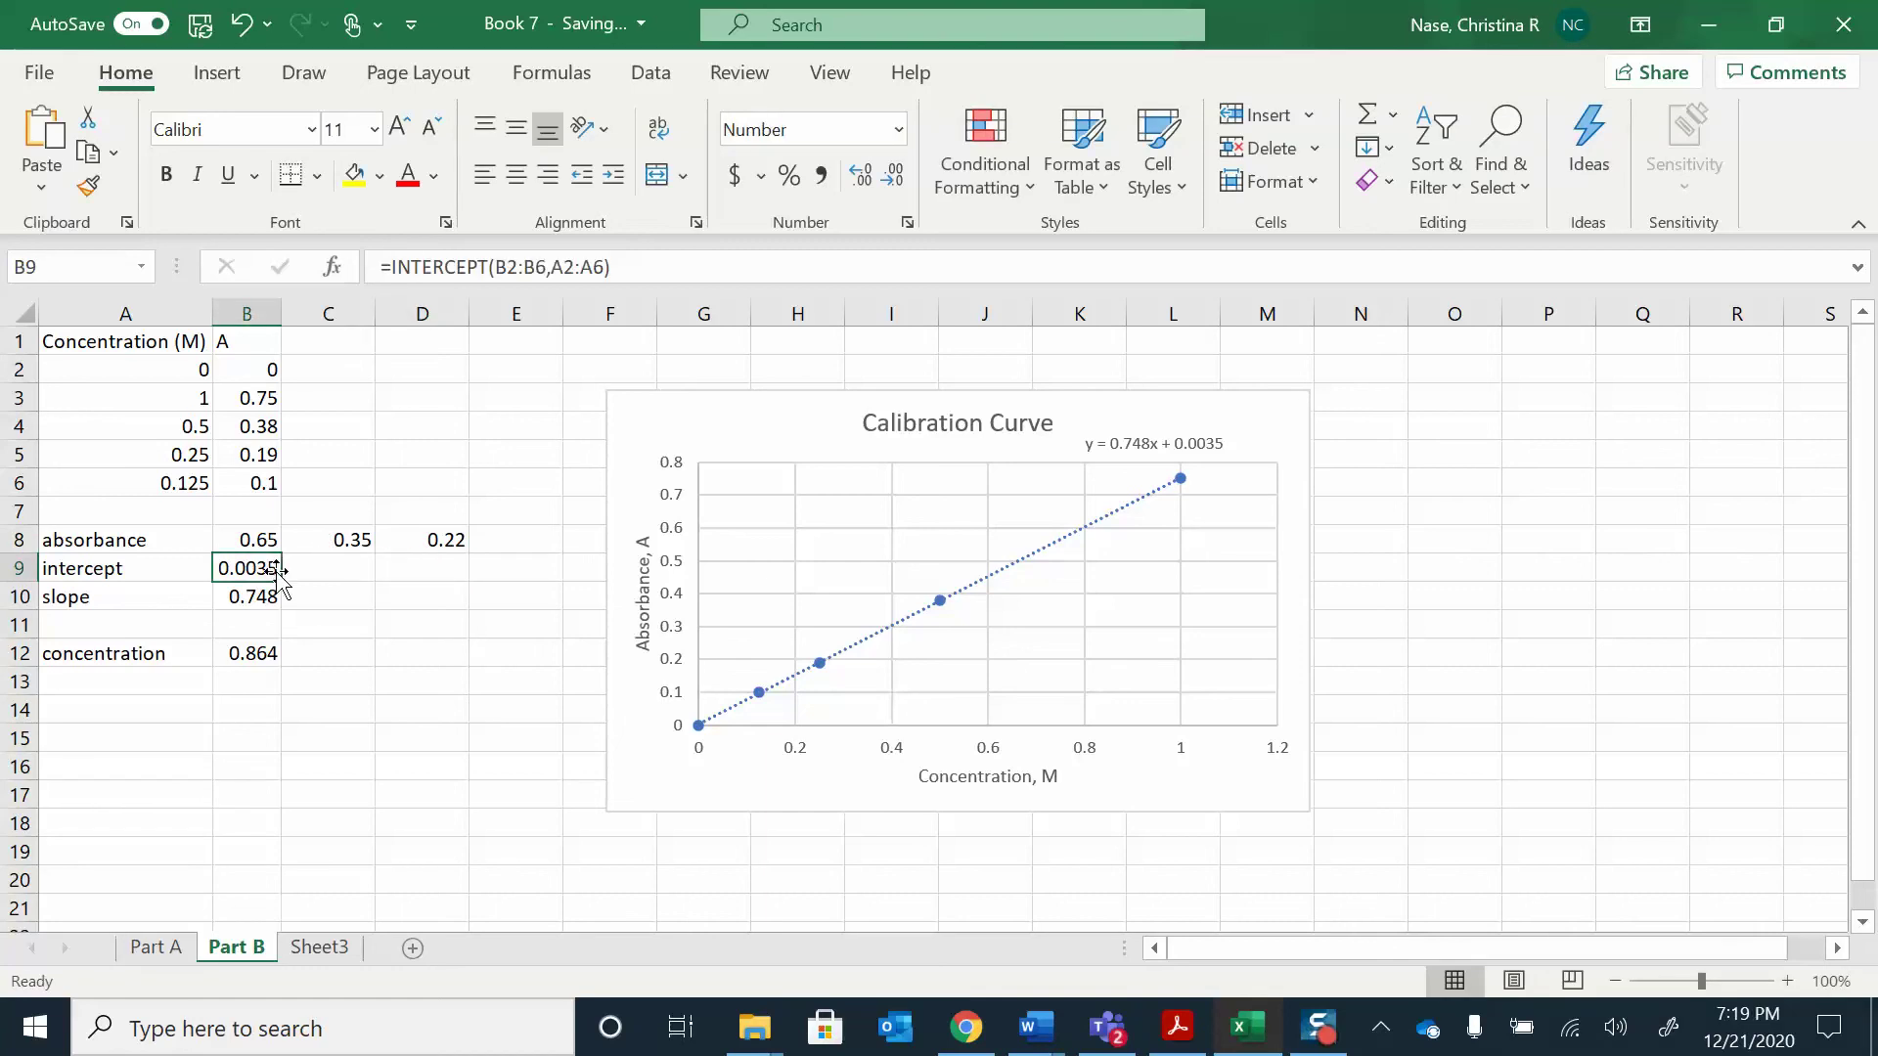
{"action": "left_click", "coordinate": [304, 574]}
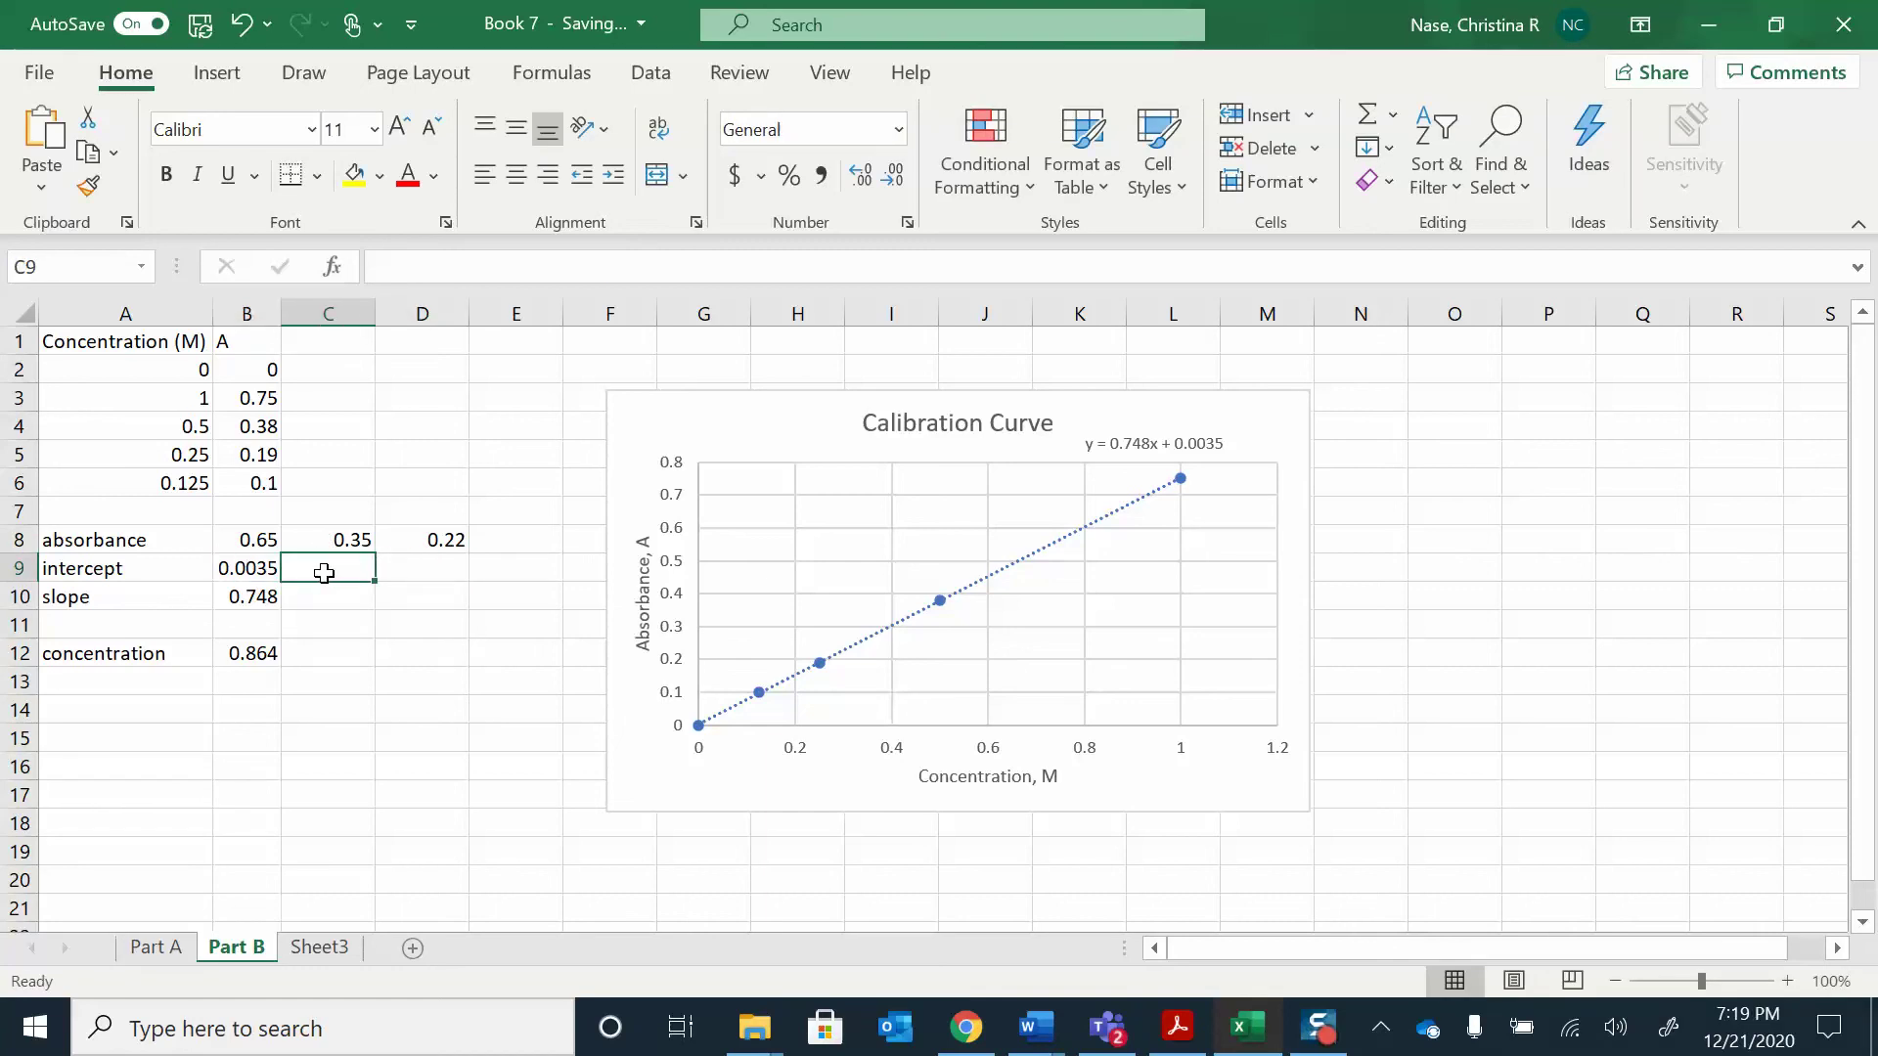
{"action": "type", "text": "="}
{"action": "left_click", "coordinate": [245, 568]}
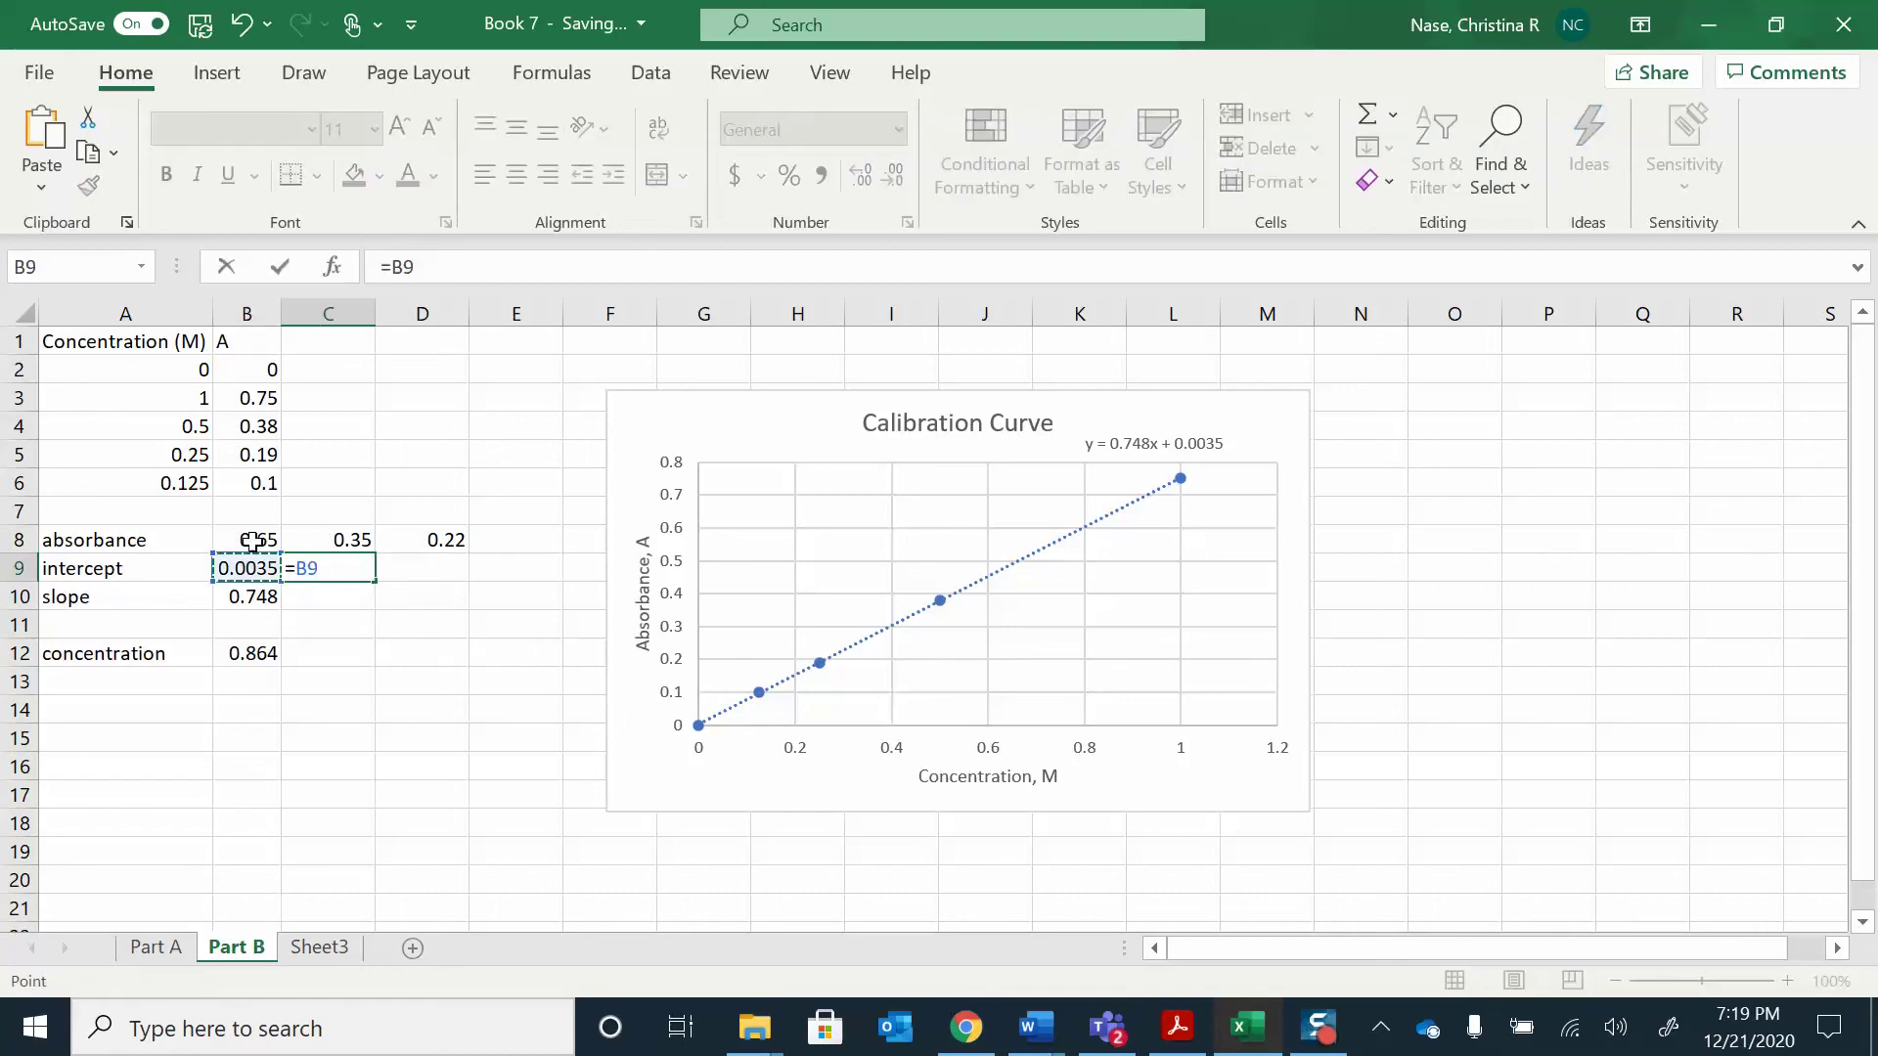
{"action": "key", "text": "Return"}
{"action": "left_click", "coordinate": [442, 565]}
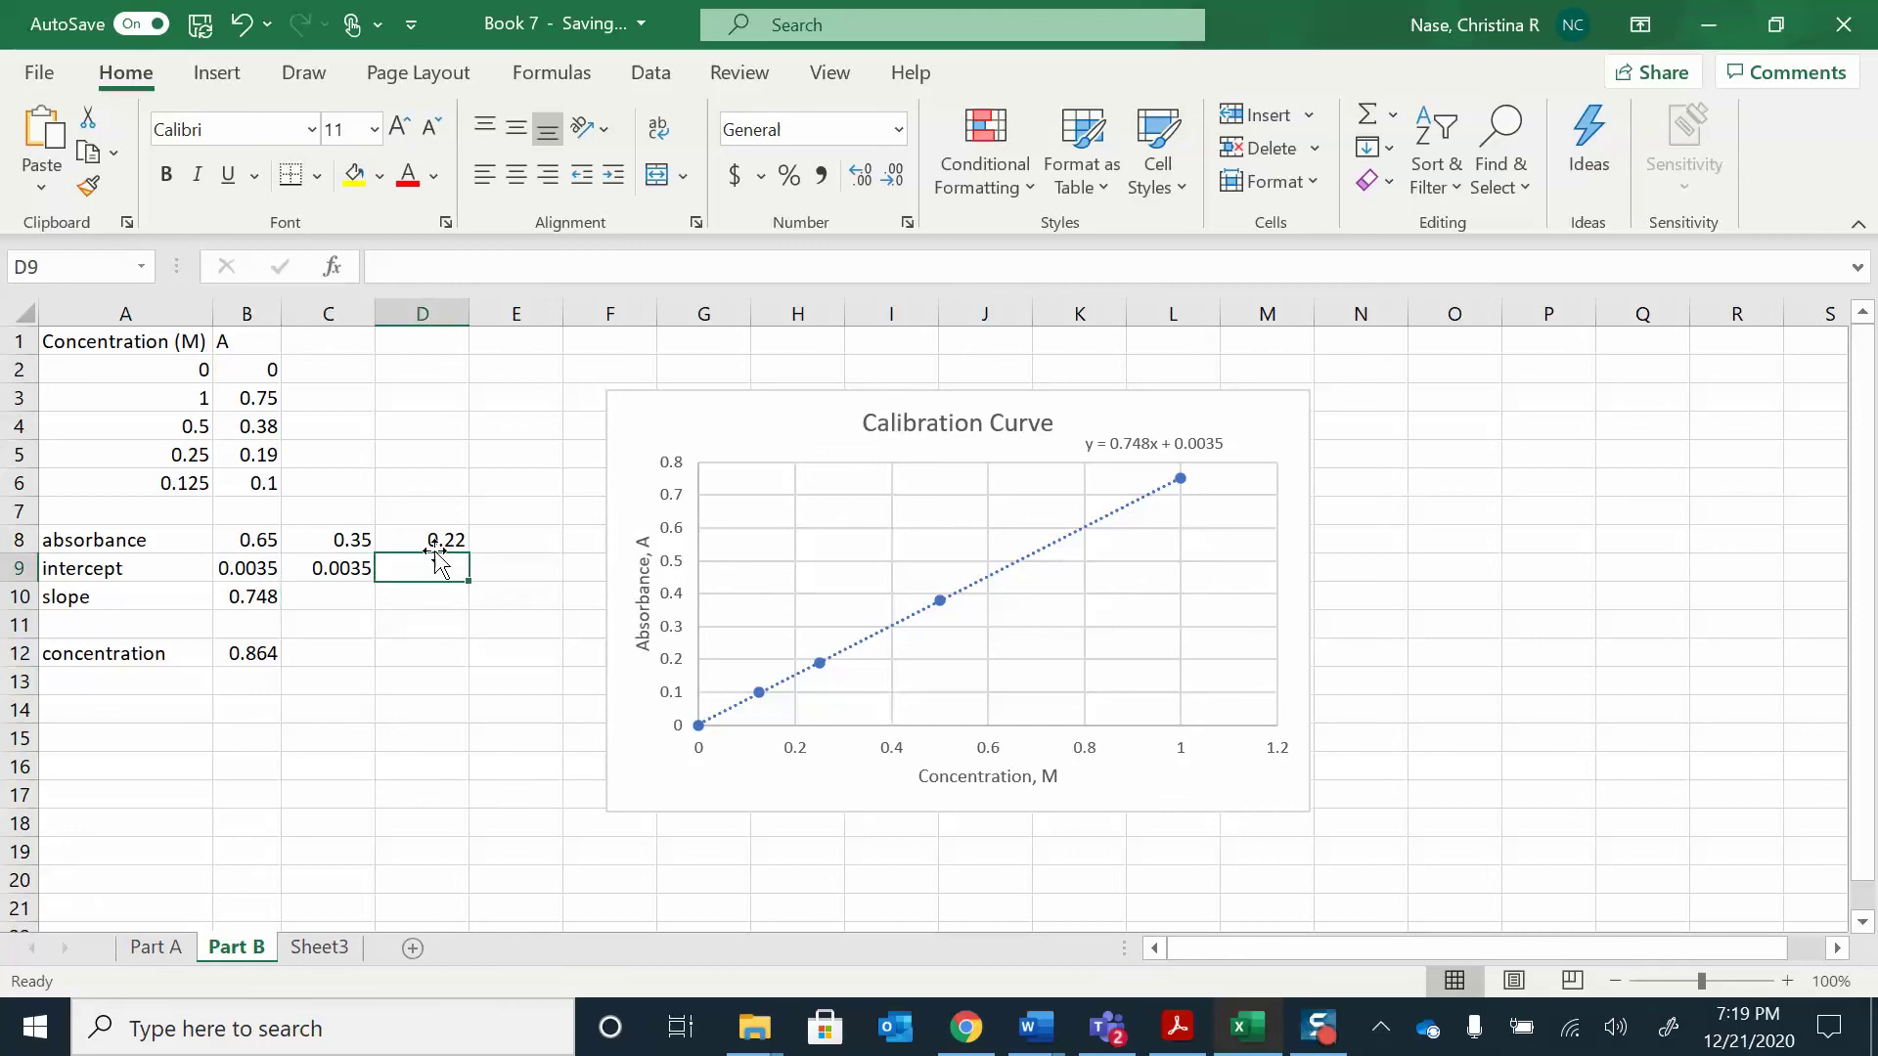
{"action": "type", "text": "="}
{"action": "left_click", "coordinate": [250, 568]}
{"action": "key", "text": "Return"}
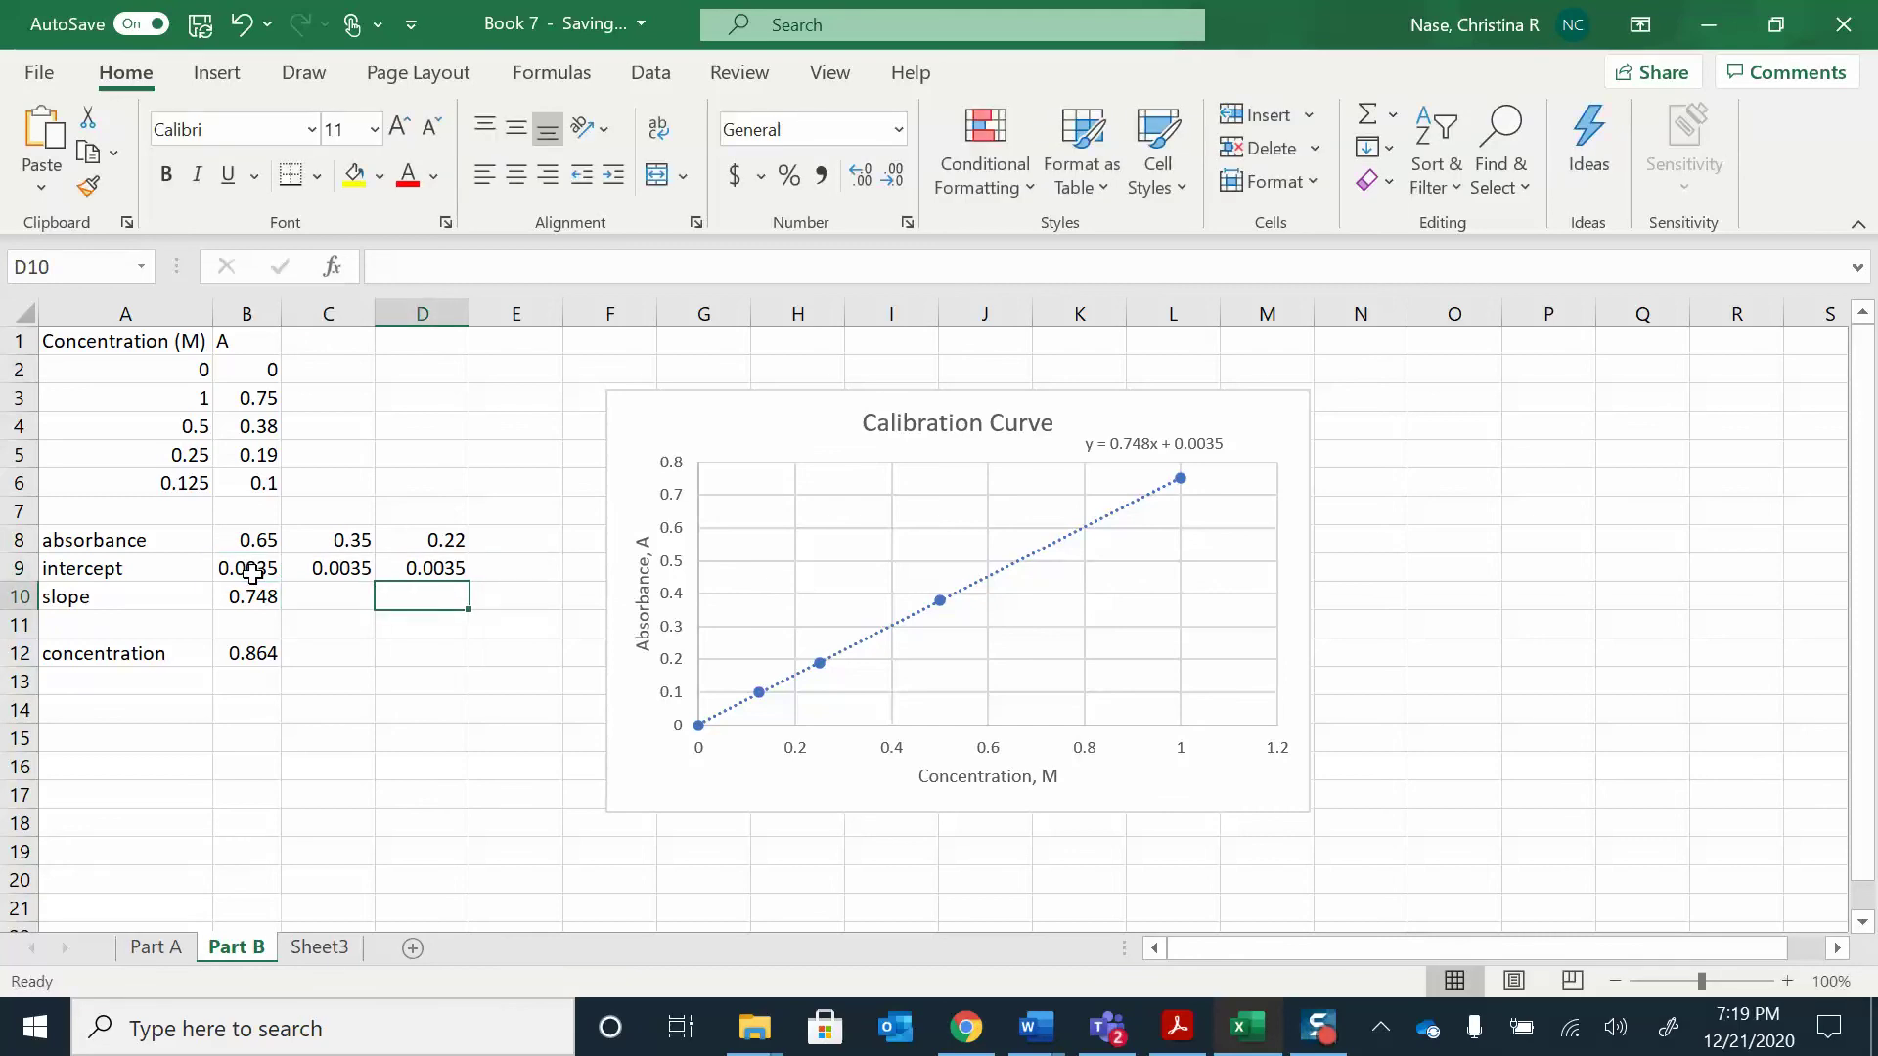
- Link C10 and D10 to the slope with =B10
{"action": "left_click", "coordinate": [323, 597]}
{"action": "type", "text": "="}
{"action": "left_click", "coordinate": [252, 596]}
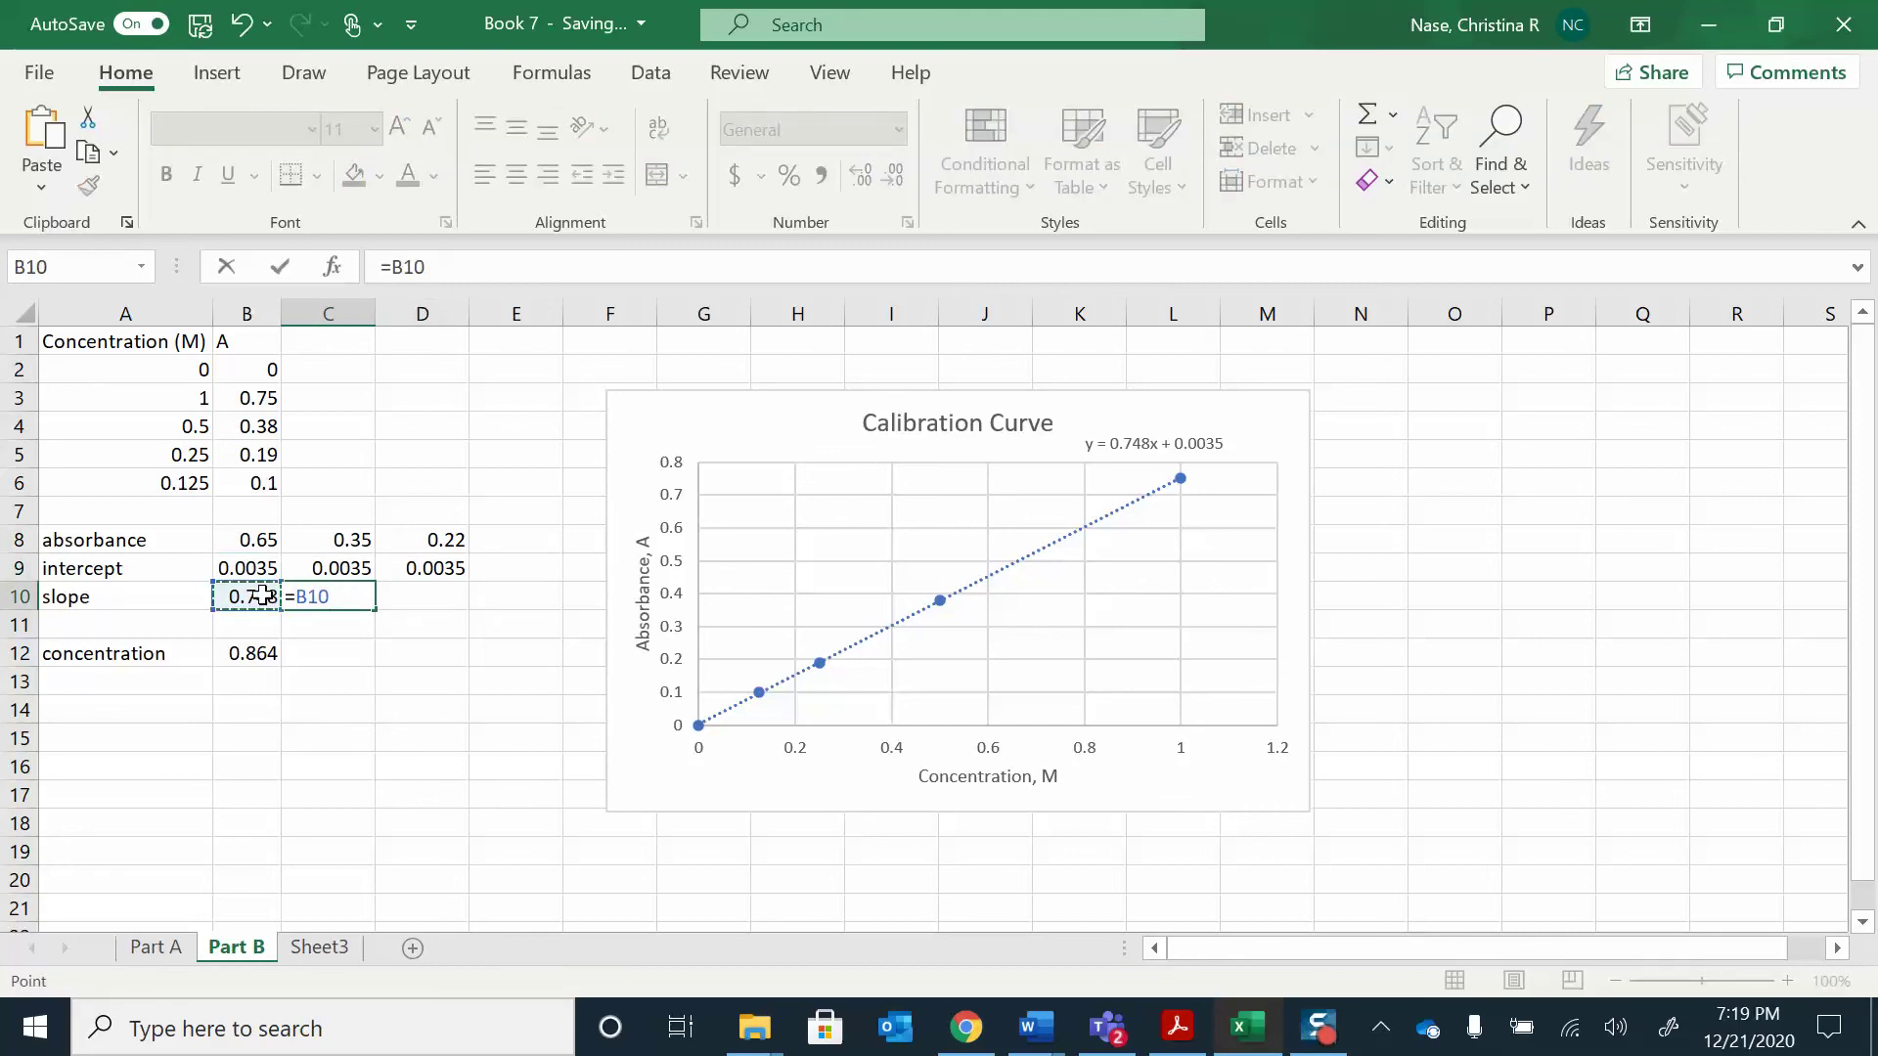
{"action": "key", "text": "Return"}
{"action": "left_click", "coordinate": [398, 595]}
{"action": "type", "text": "="}
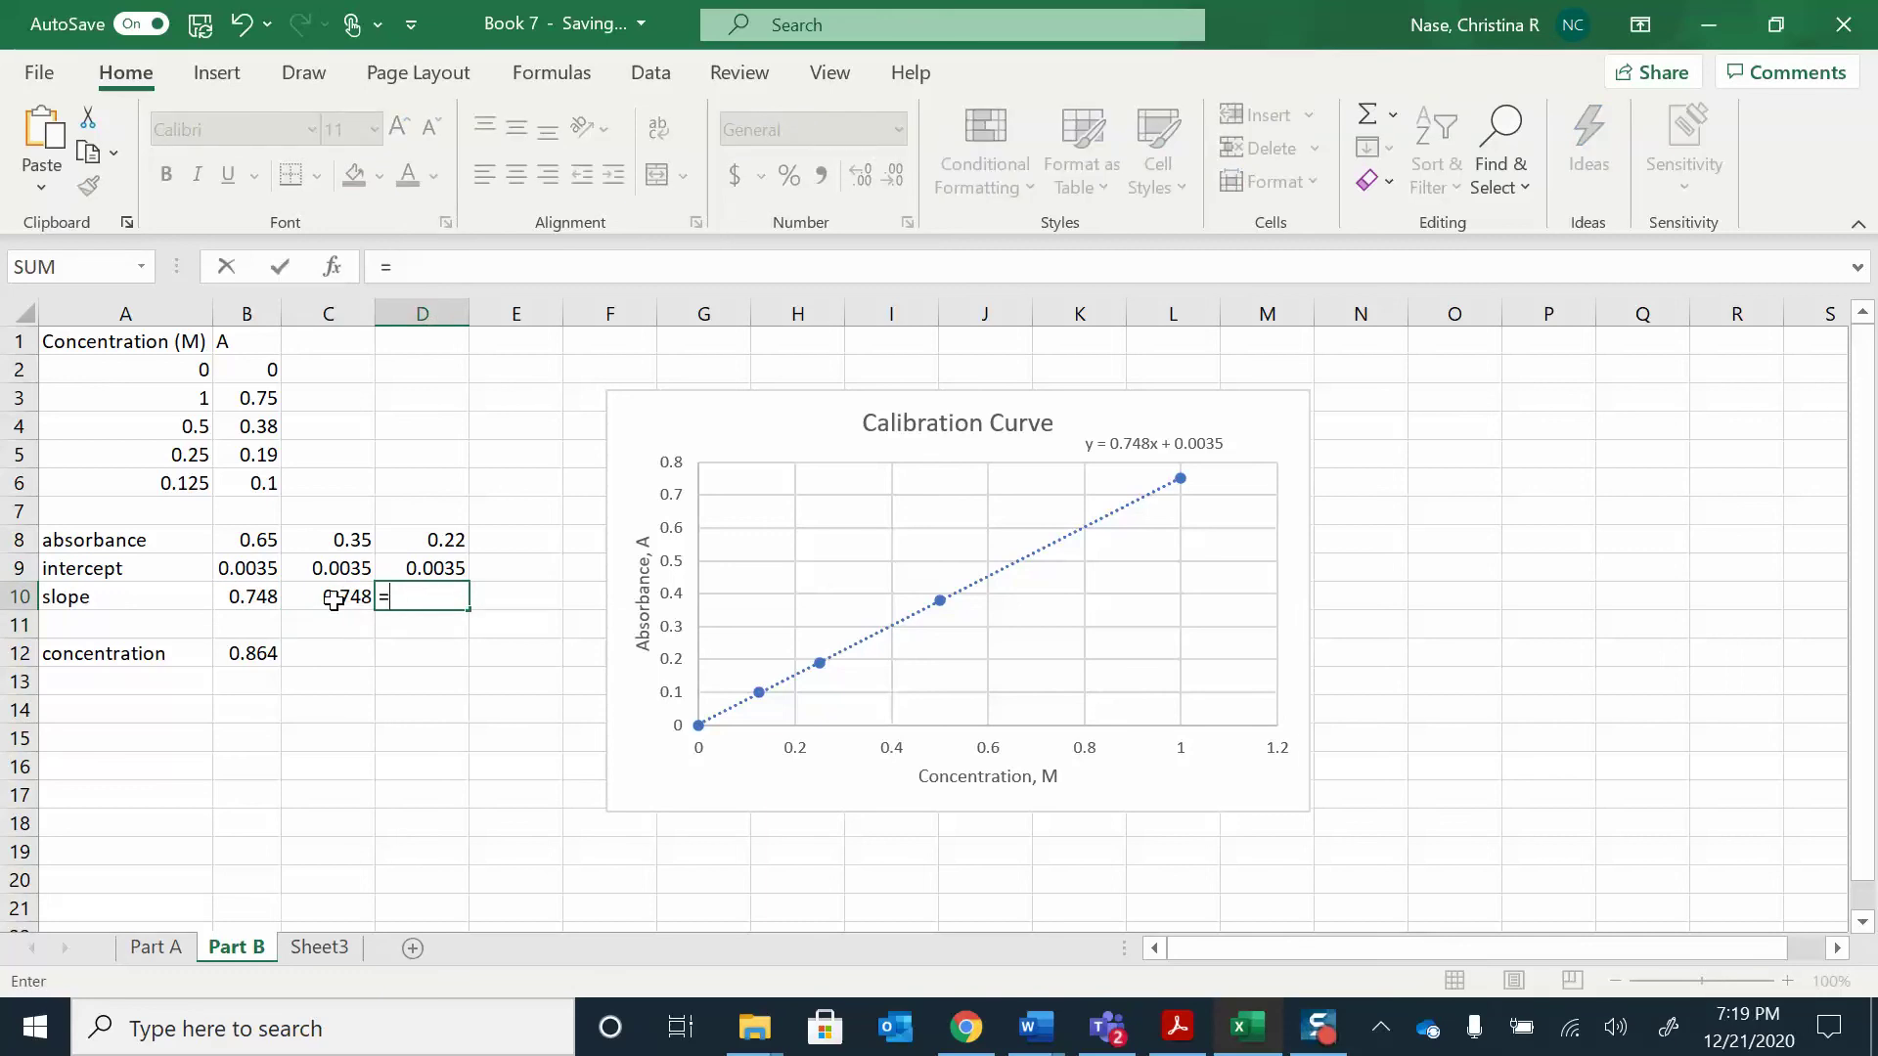
{"action": "left_click", "coordinate": [251, 598]}
{"action": "key", "text": "Return"}
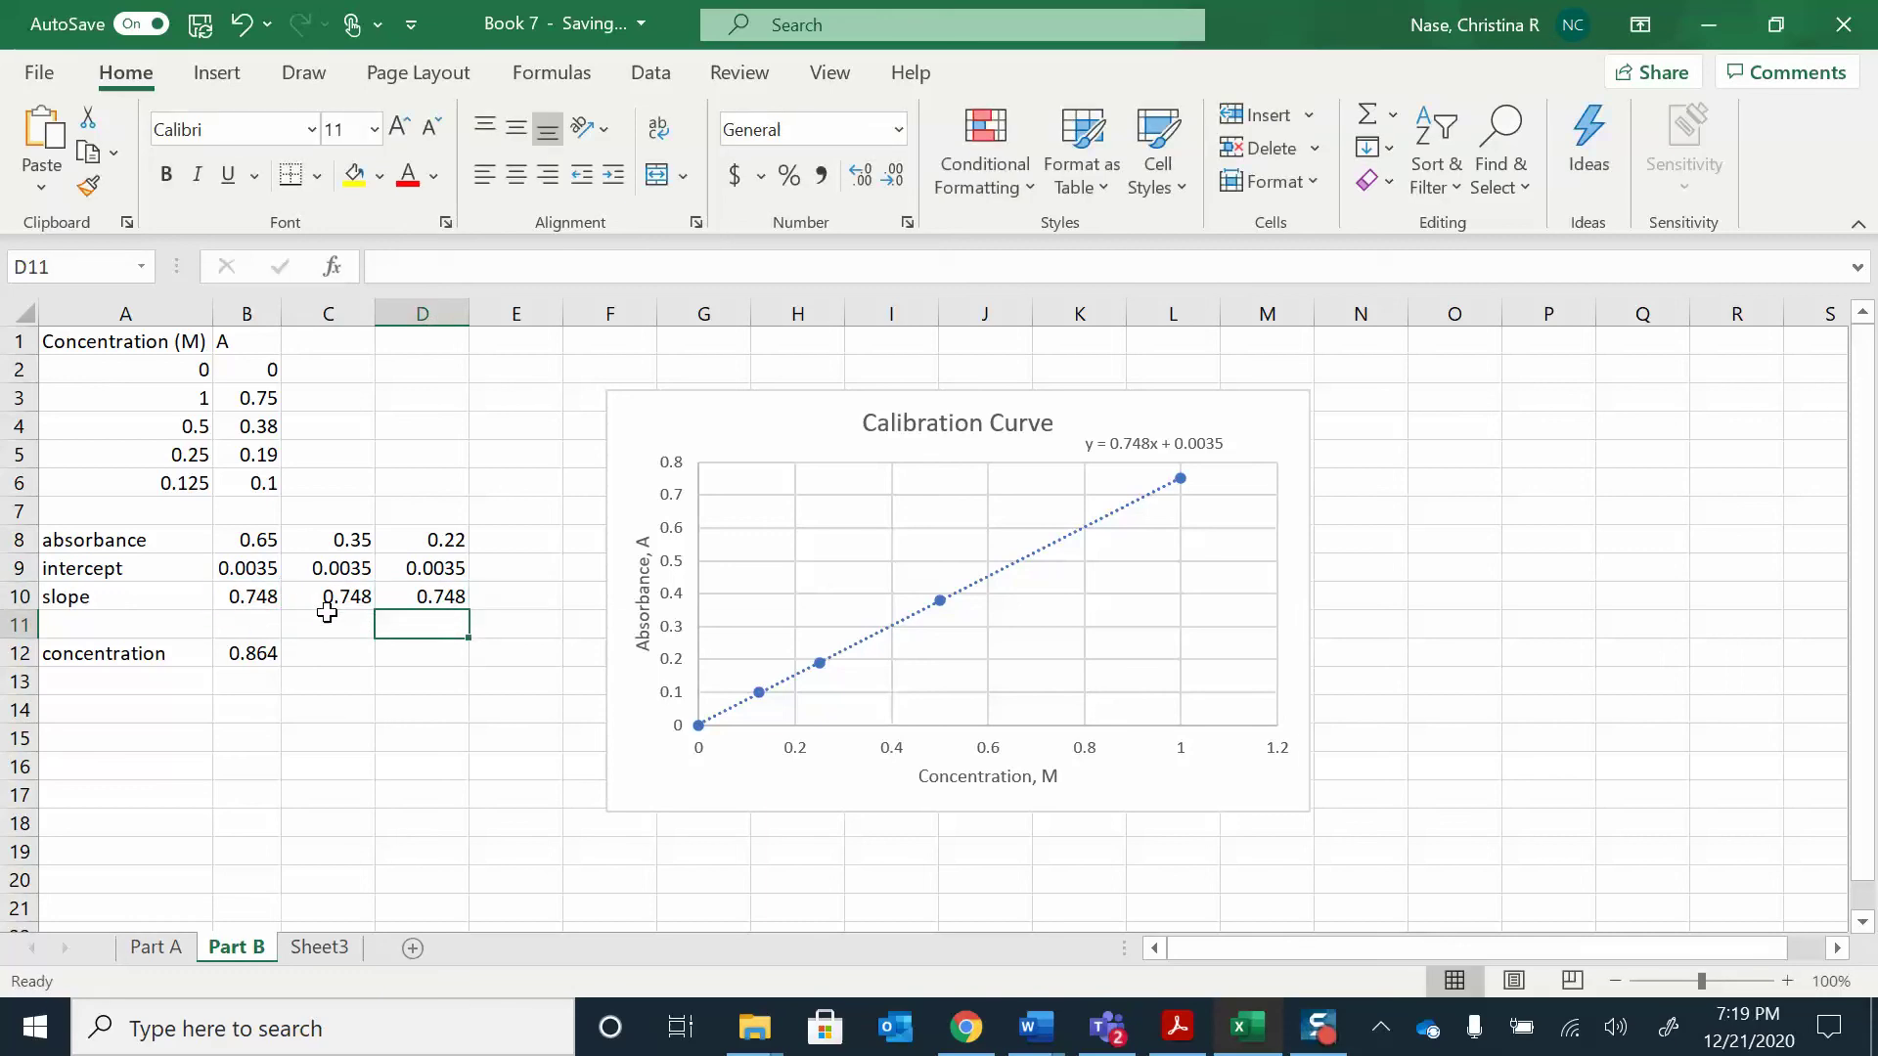
{"action": "left_click", "coordinate": [297, 662]}
- Fill the B12 formula across to D12, giving 0.463235 and 0.289439
{"action": "left_click", "coordinate": [256, 658]}
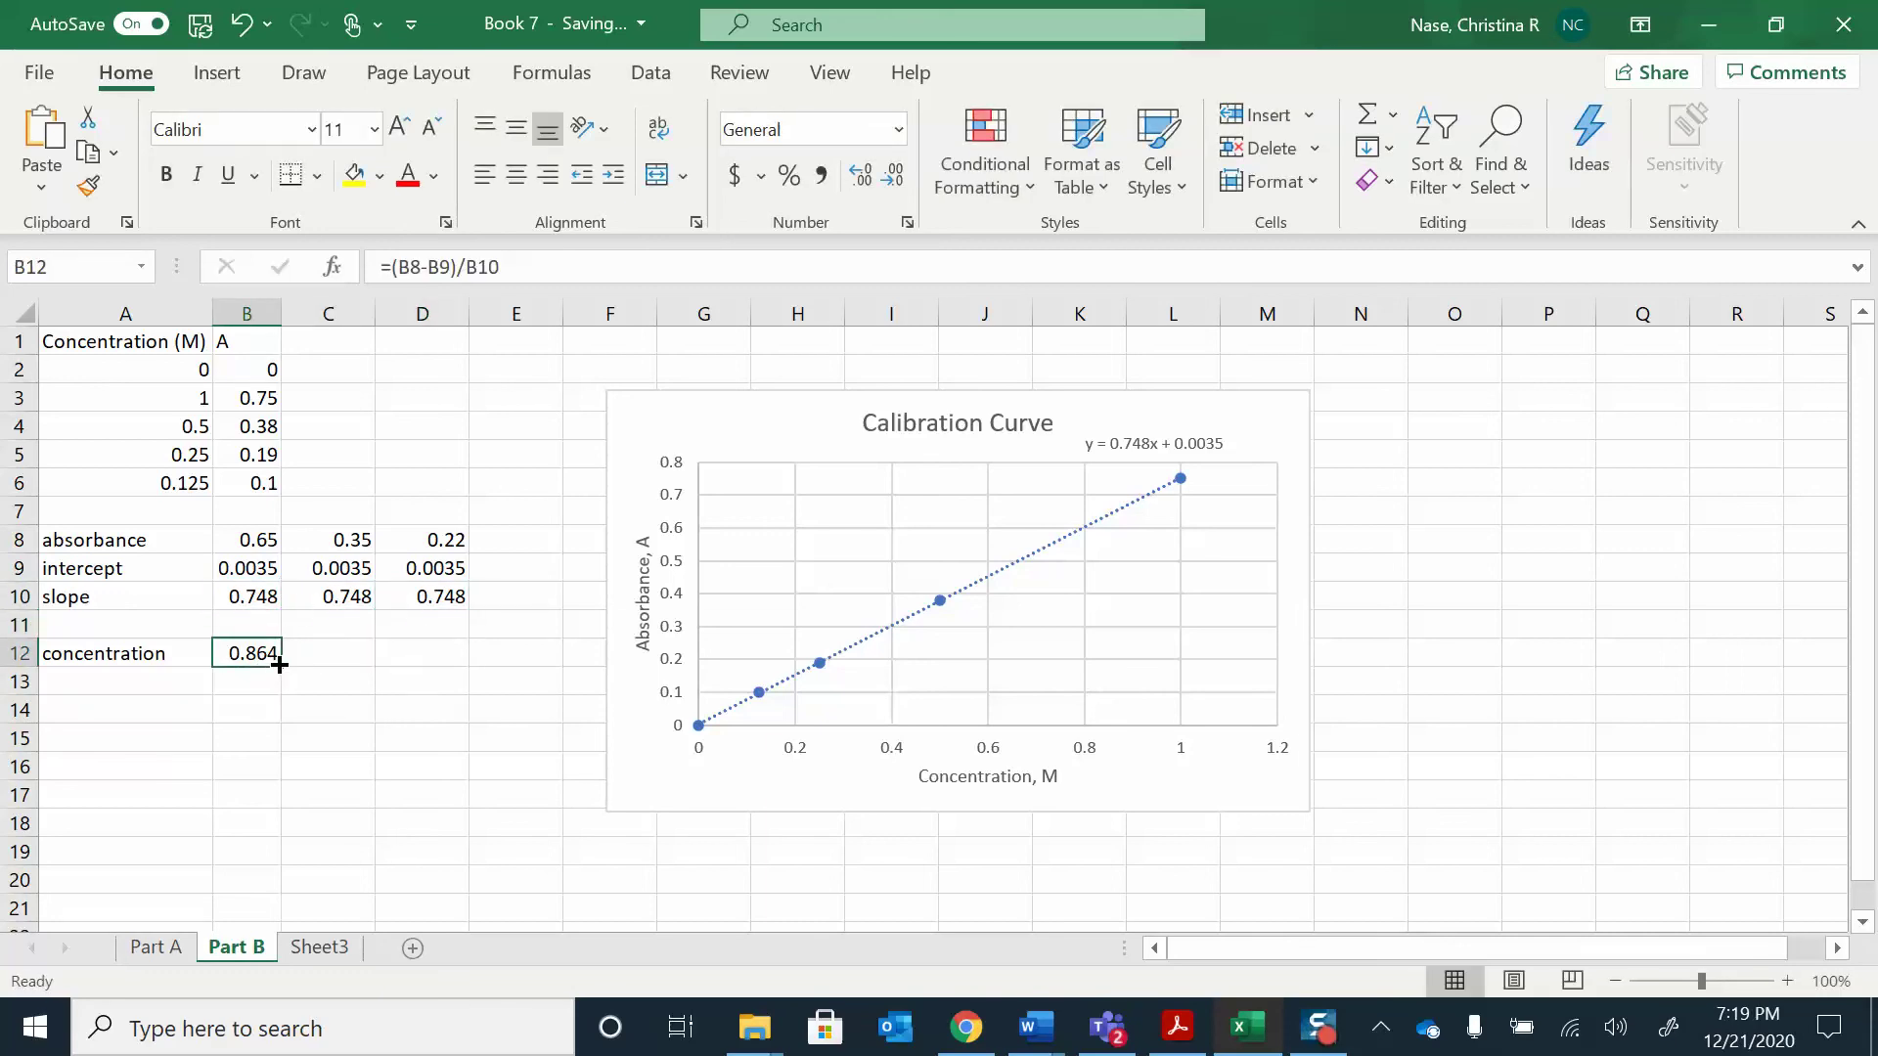
{"action": "left_click_drag", "start_coordinate": [281, 666], "coordinate": [449, 653]}
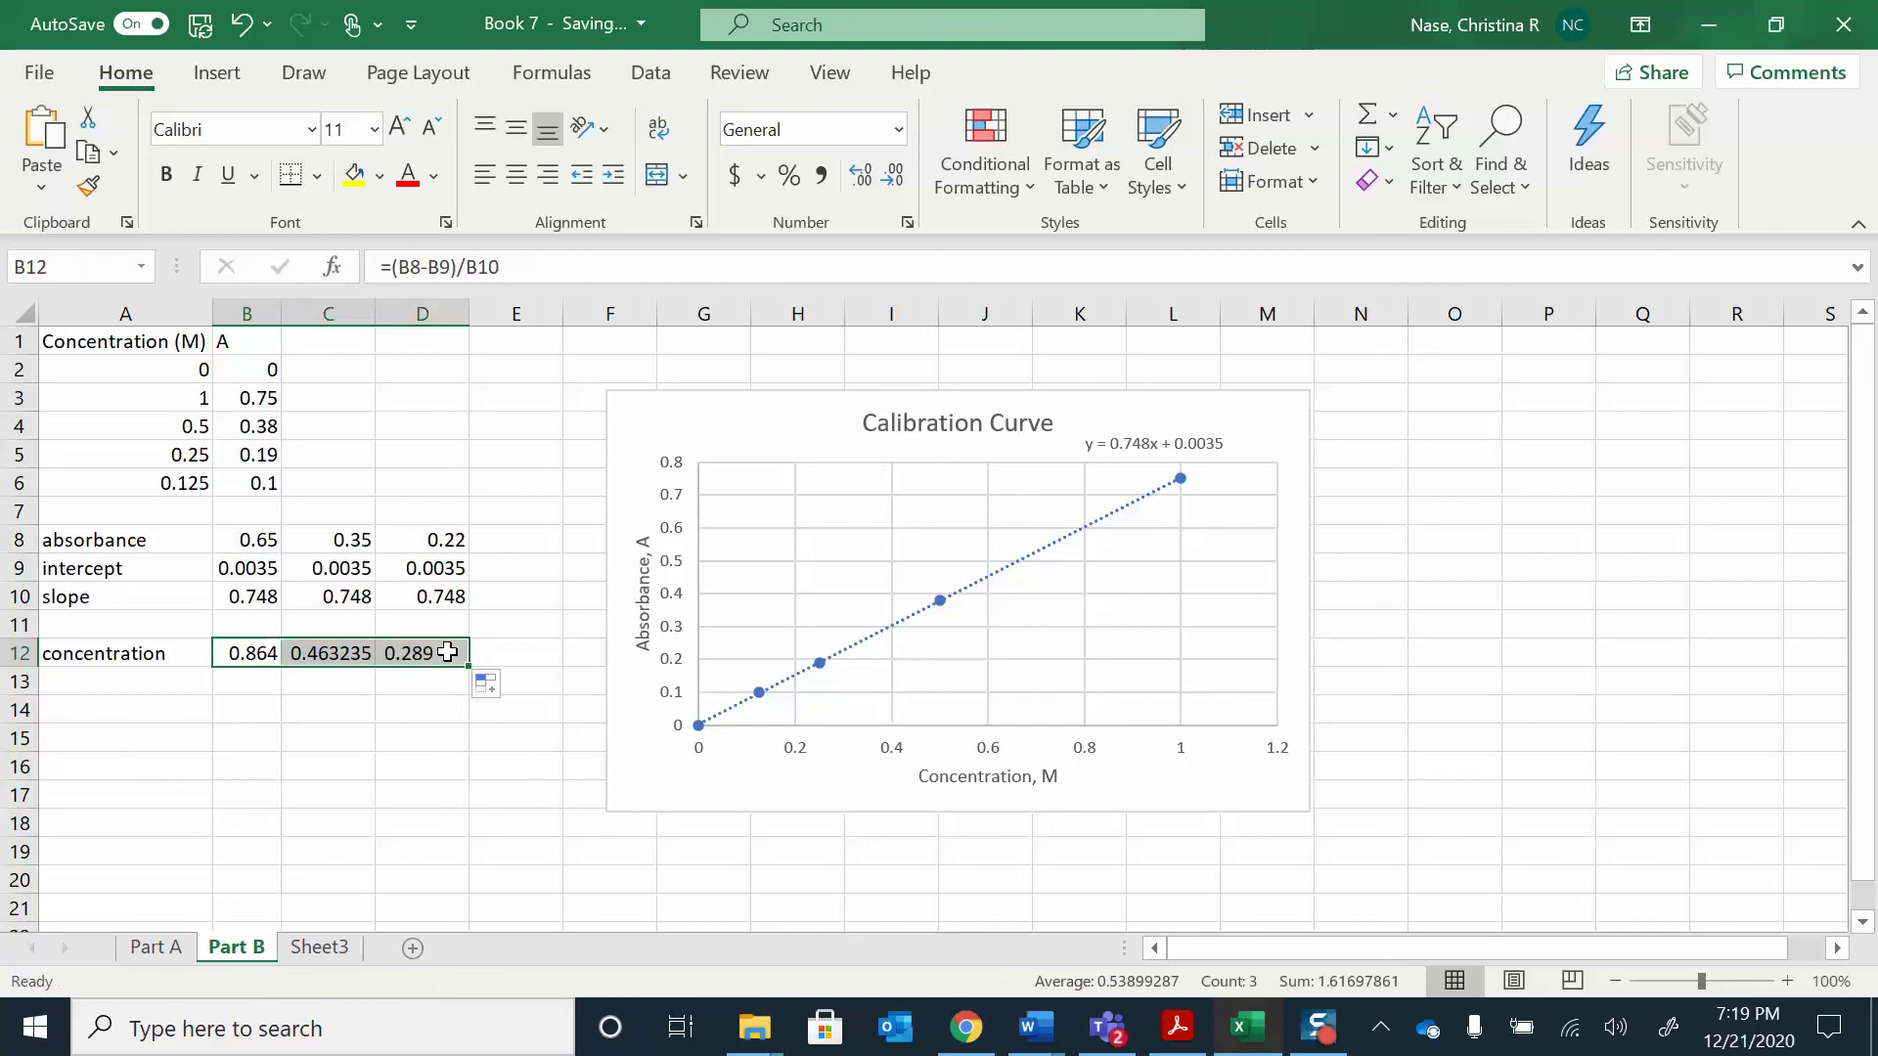
{"action": "left_click", "coordinate": [333, 650]}
{"action": "left_click", "coordinate": [233, 653]}
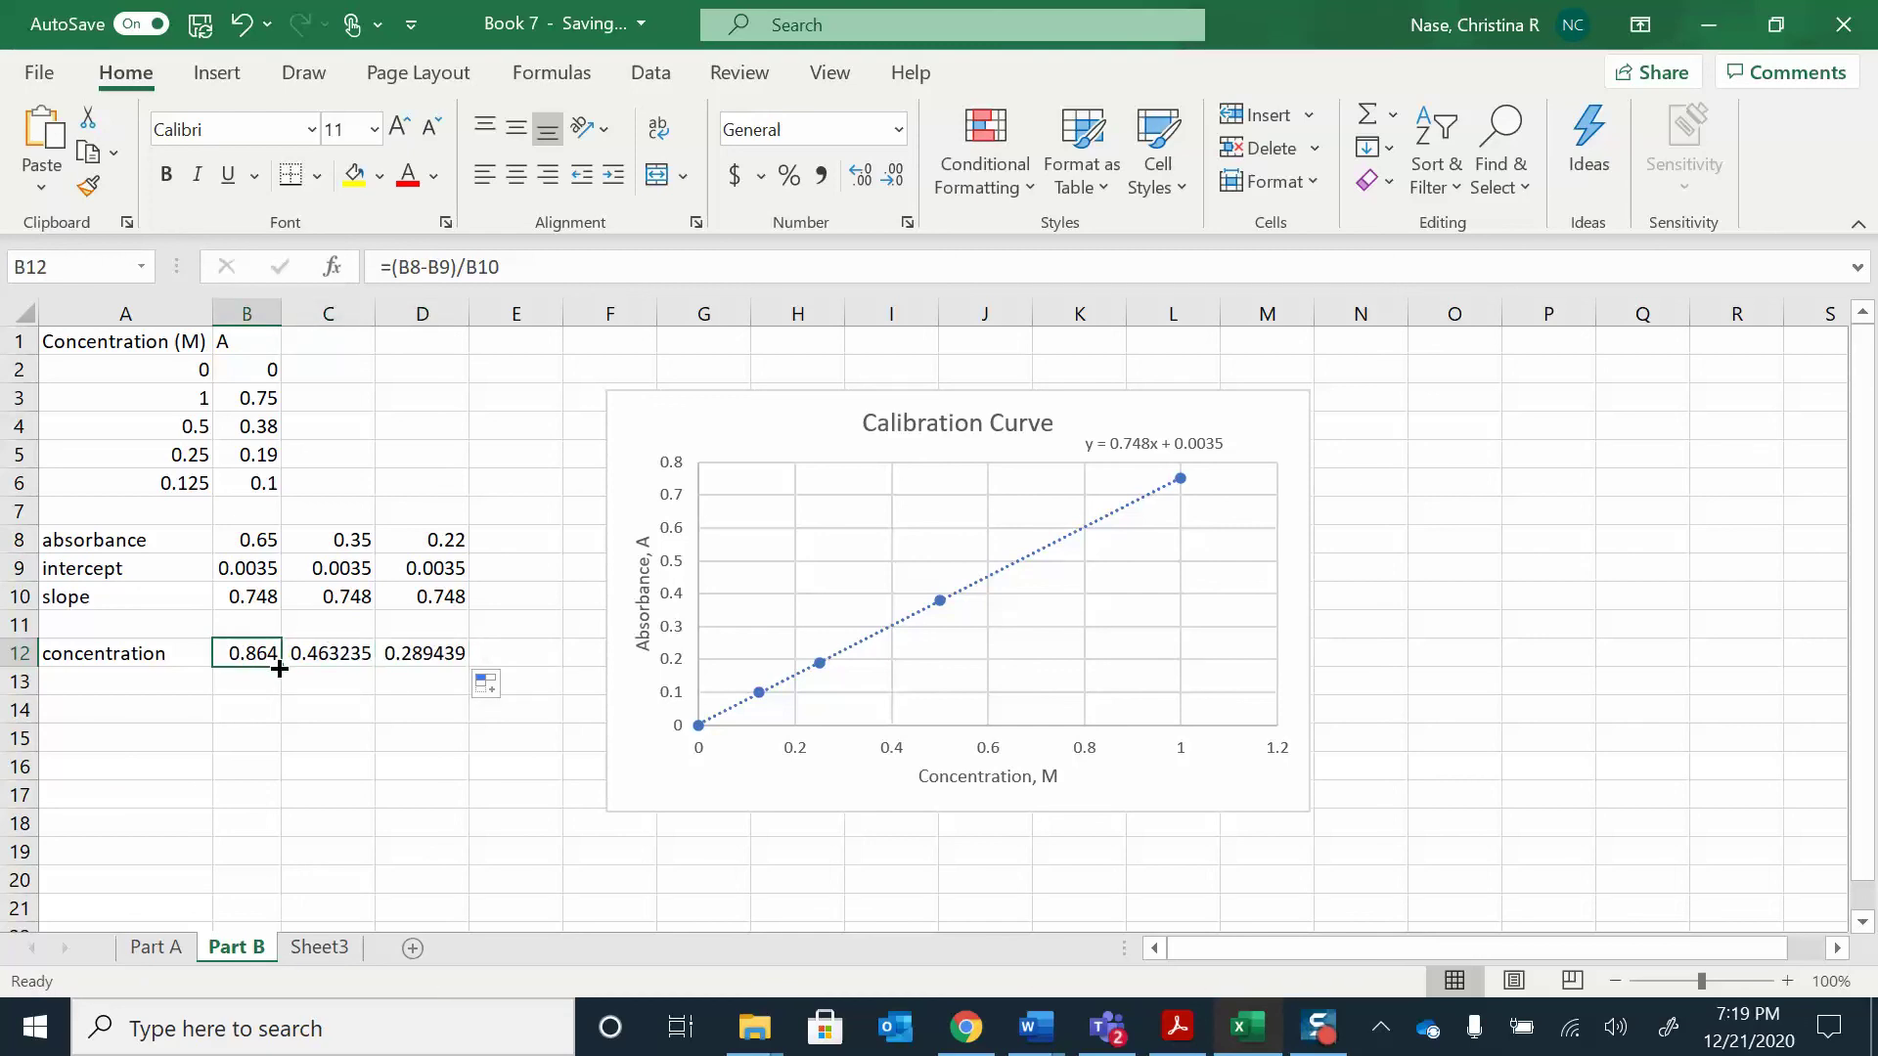
{"action": "left_click_drag", "start_coordinate": [279, 669], "coordinate": [453, 657]}
{"action": "left_click", "coordinate": [345, 660]}
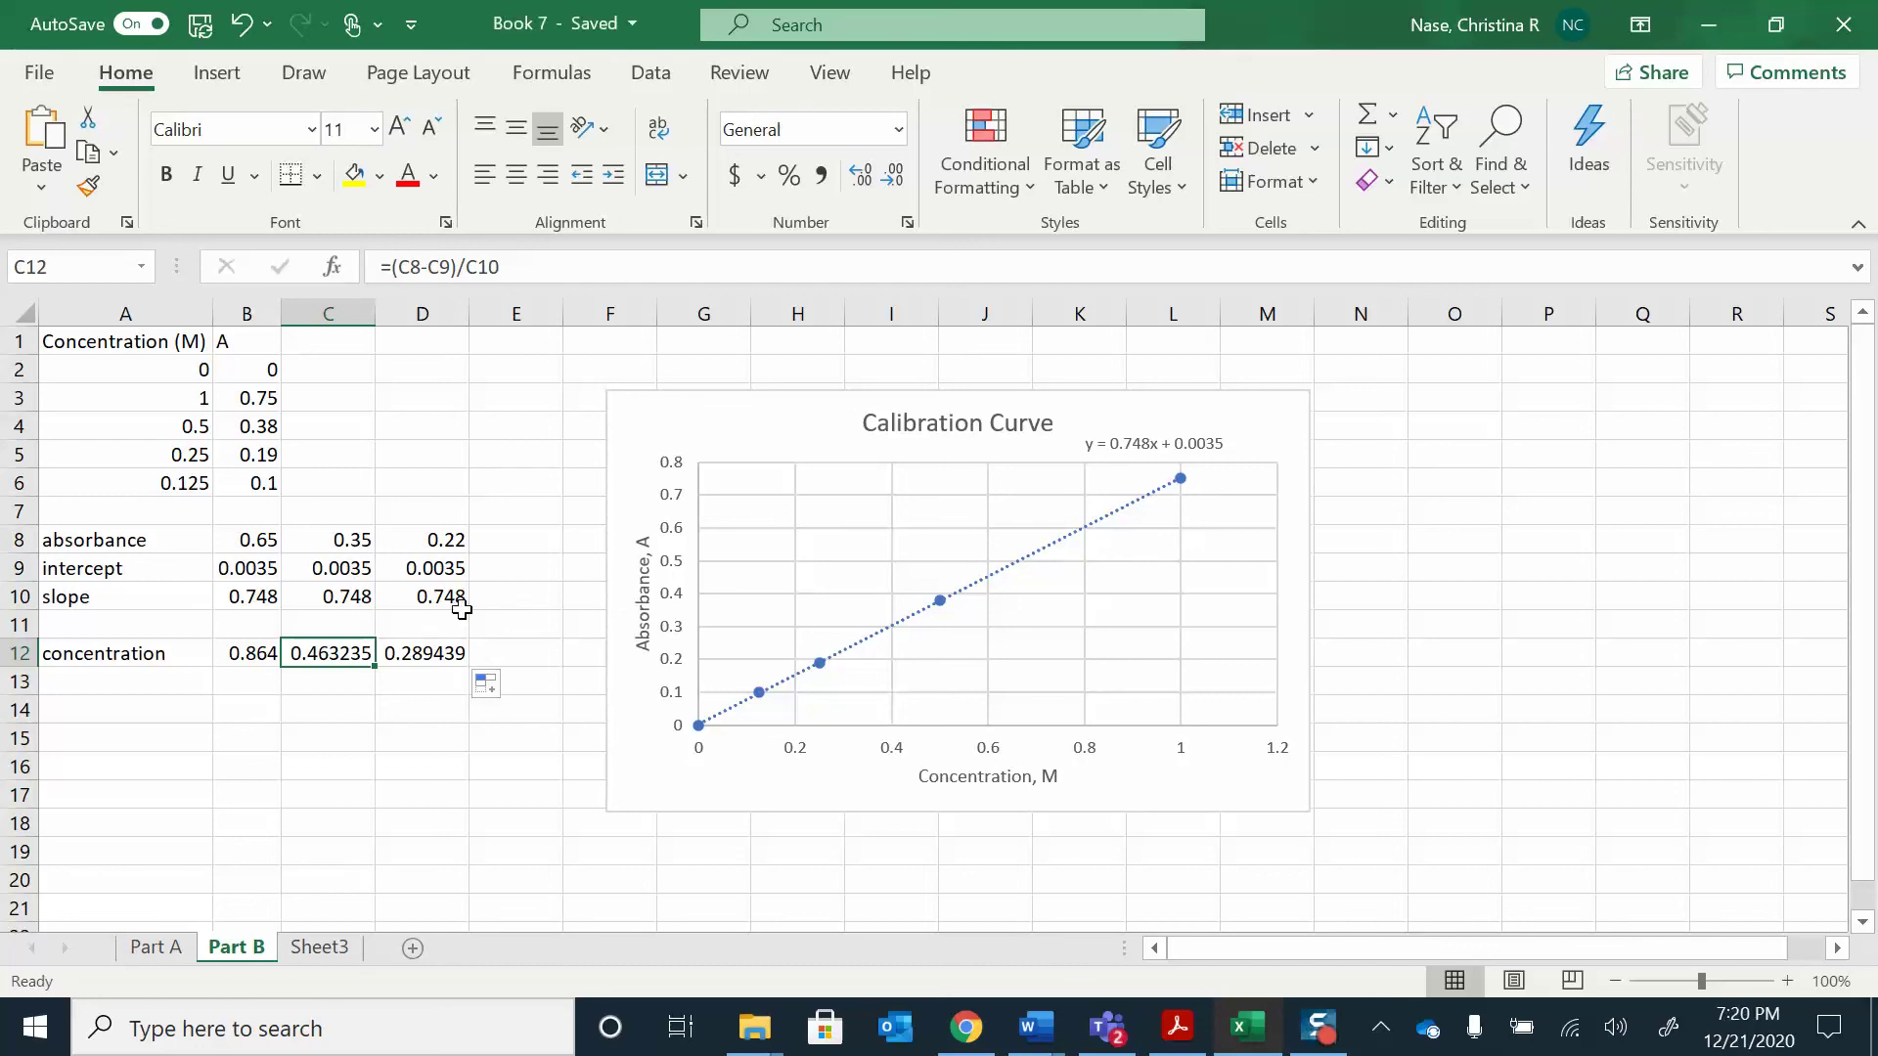
{"action": "left_click", "coordinate": [387, 711]}
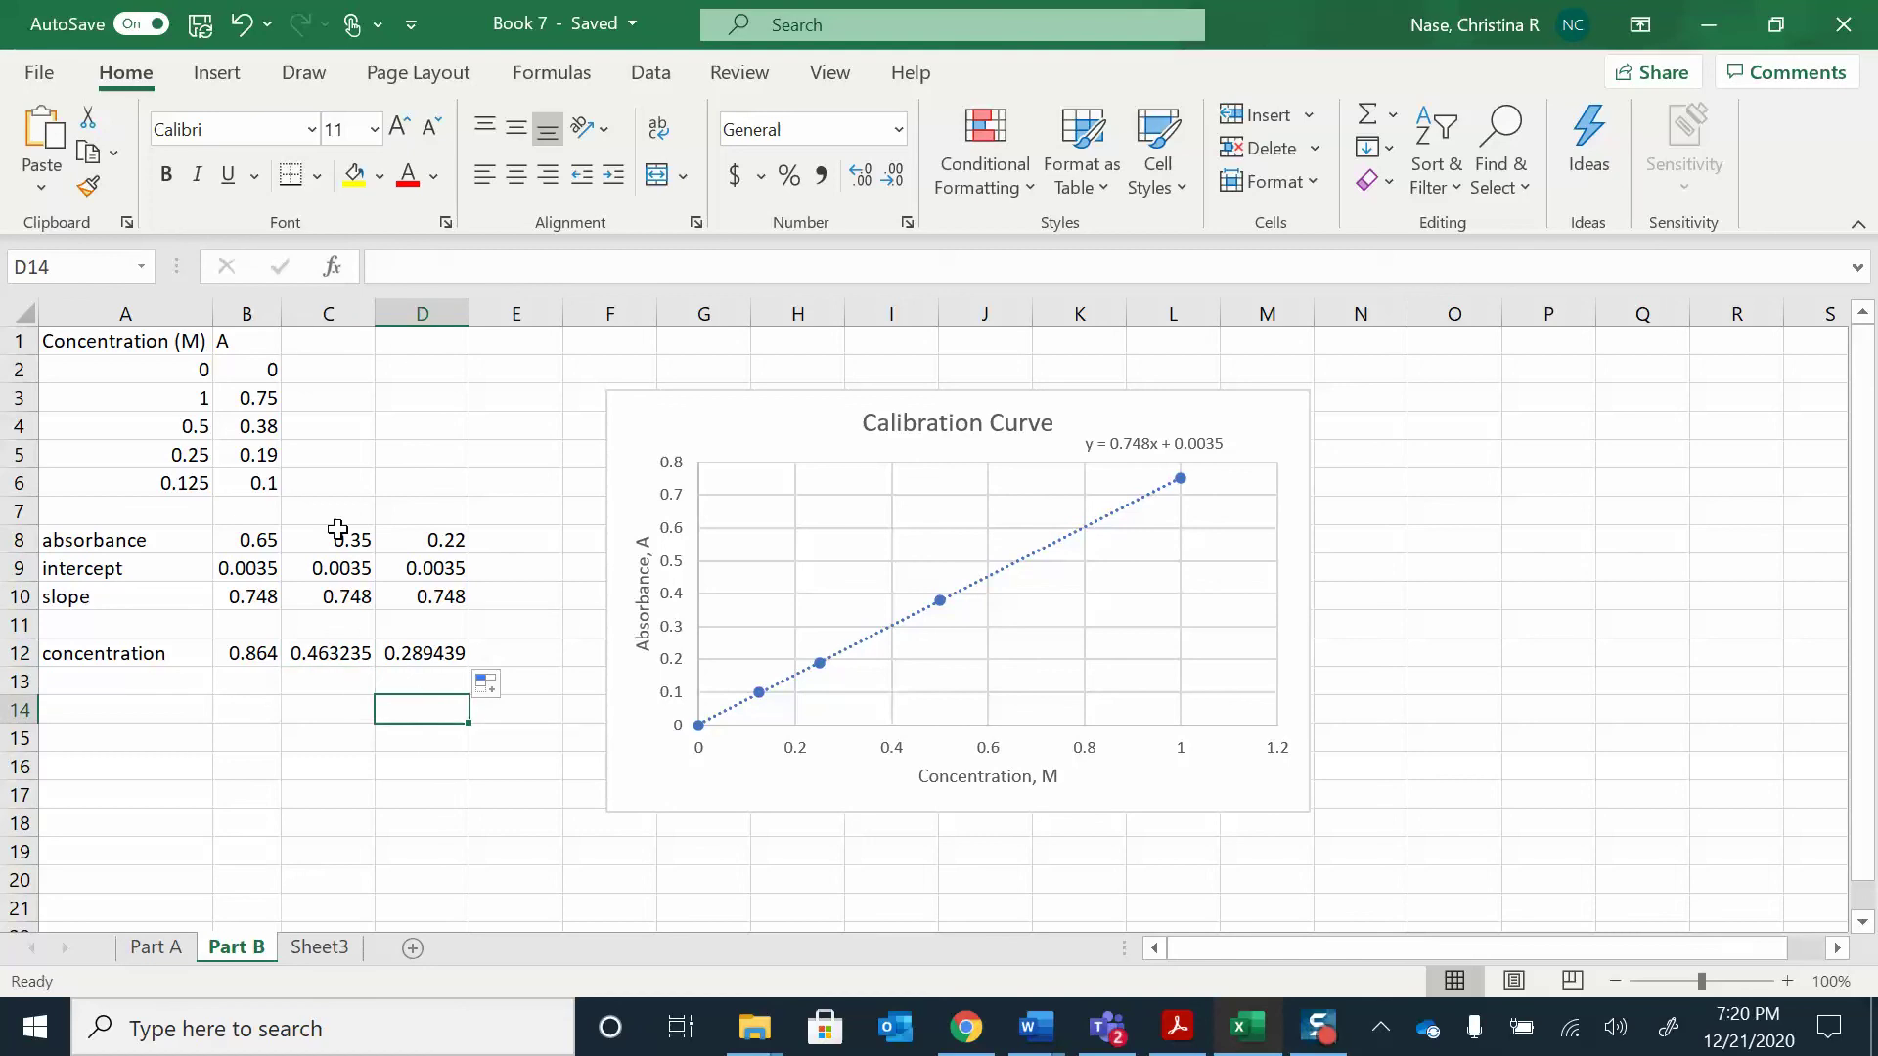